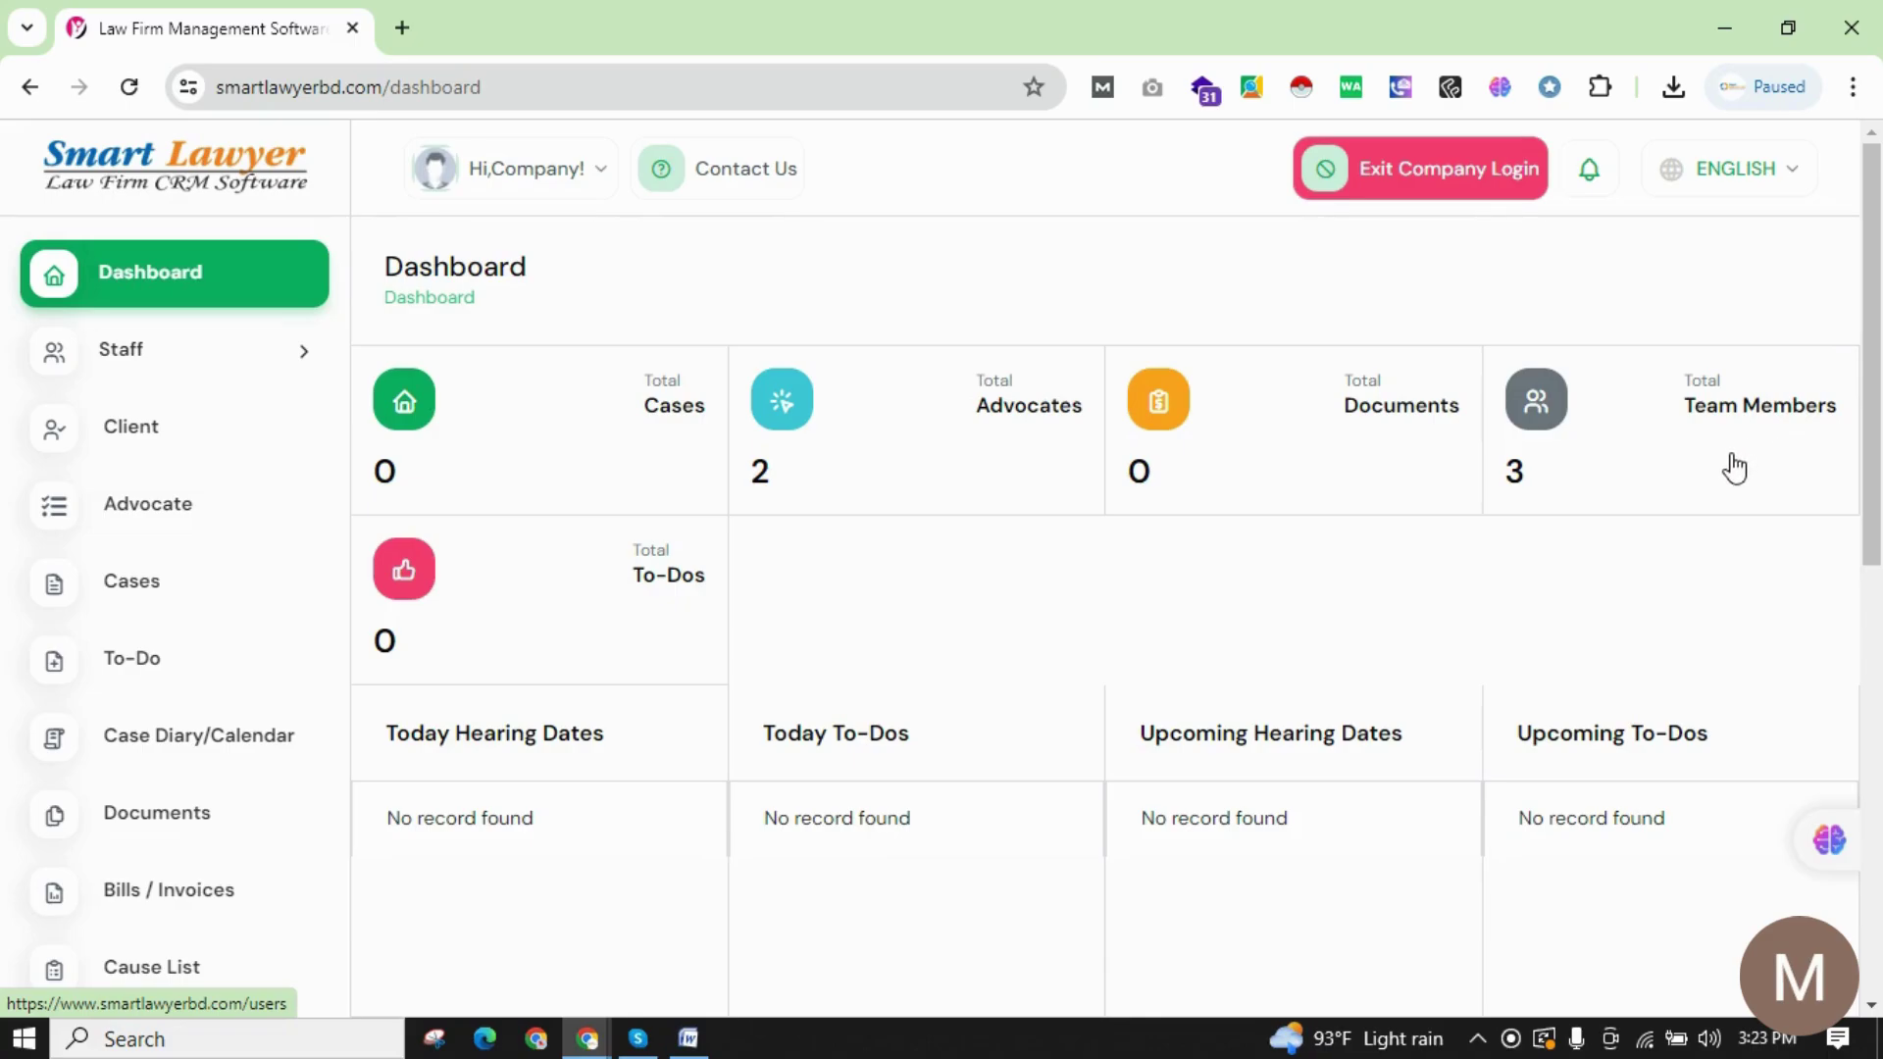
Look over the dashboard's totals, today's and upcoming hearing dates and to-dos, storage status and July 2024 calendar.
{"action": "scroll", "coordinate": [931, 655], "scroll_direction": "down", "scroll_amount": 3}
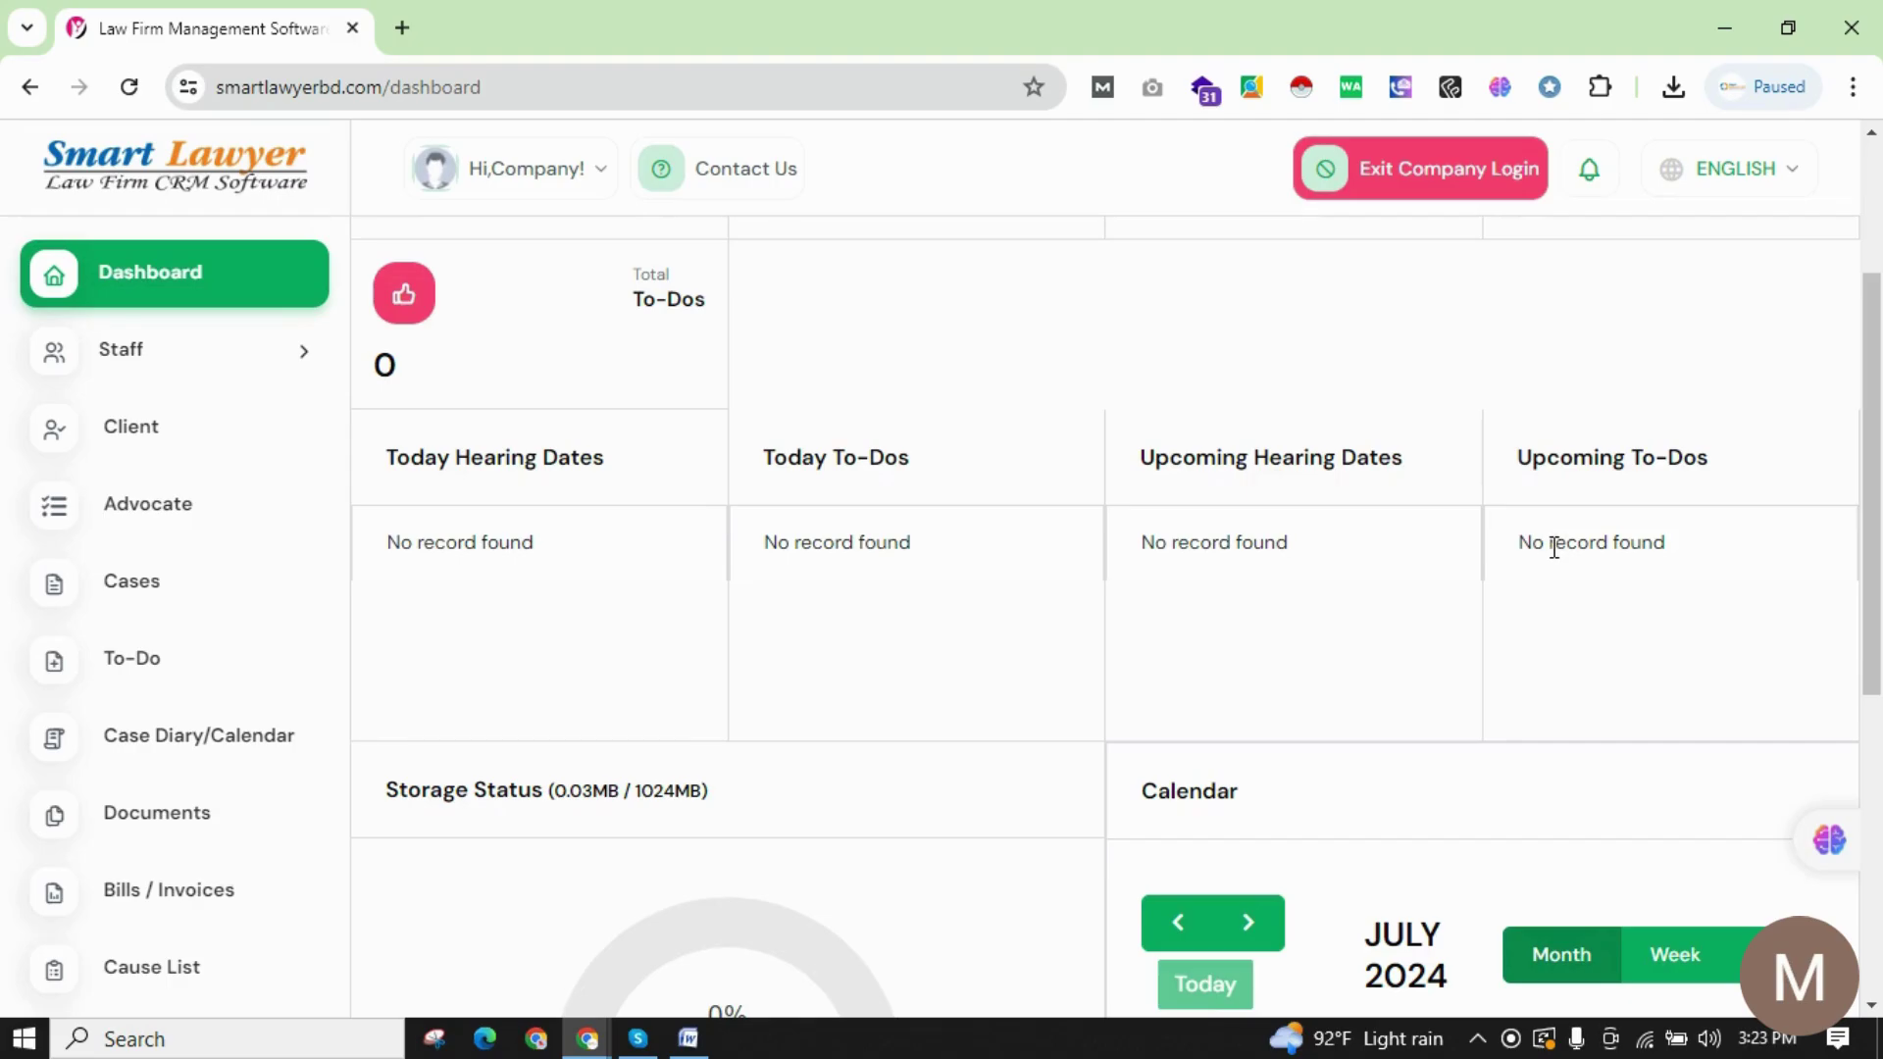
{"action": "scroll", "coordinate": [1599, 598], "scroll_direction": "down", "scroll_amount": 3}
{"action": "scroll", "coordinate": [1612, 637], "scroll_direction": "down", "scroll_amount": 3}
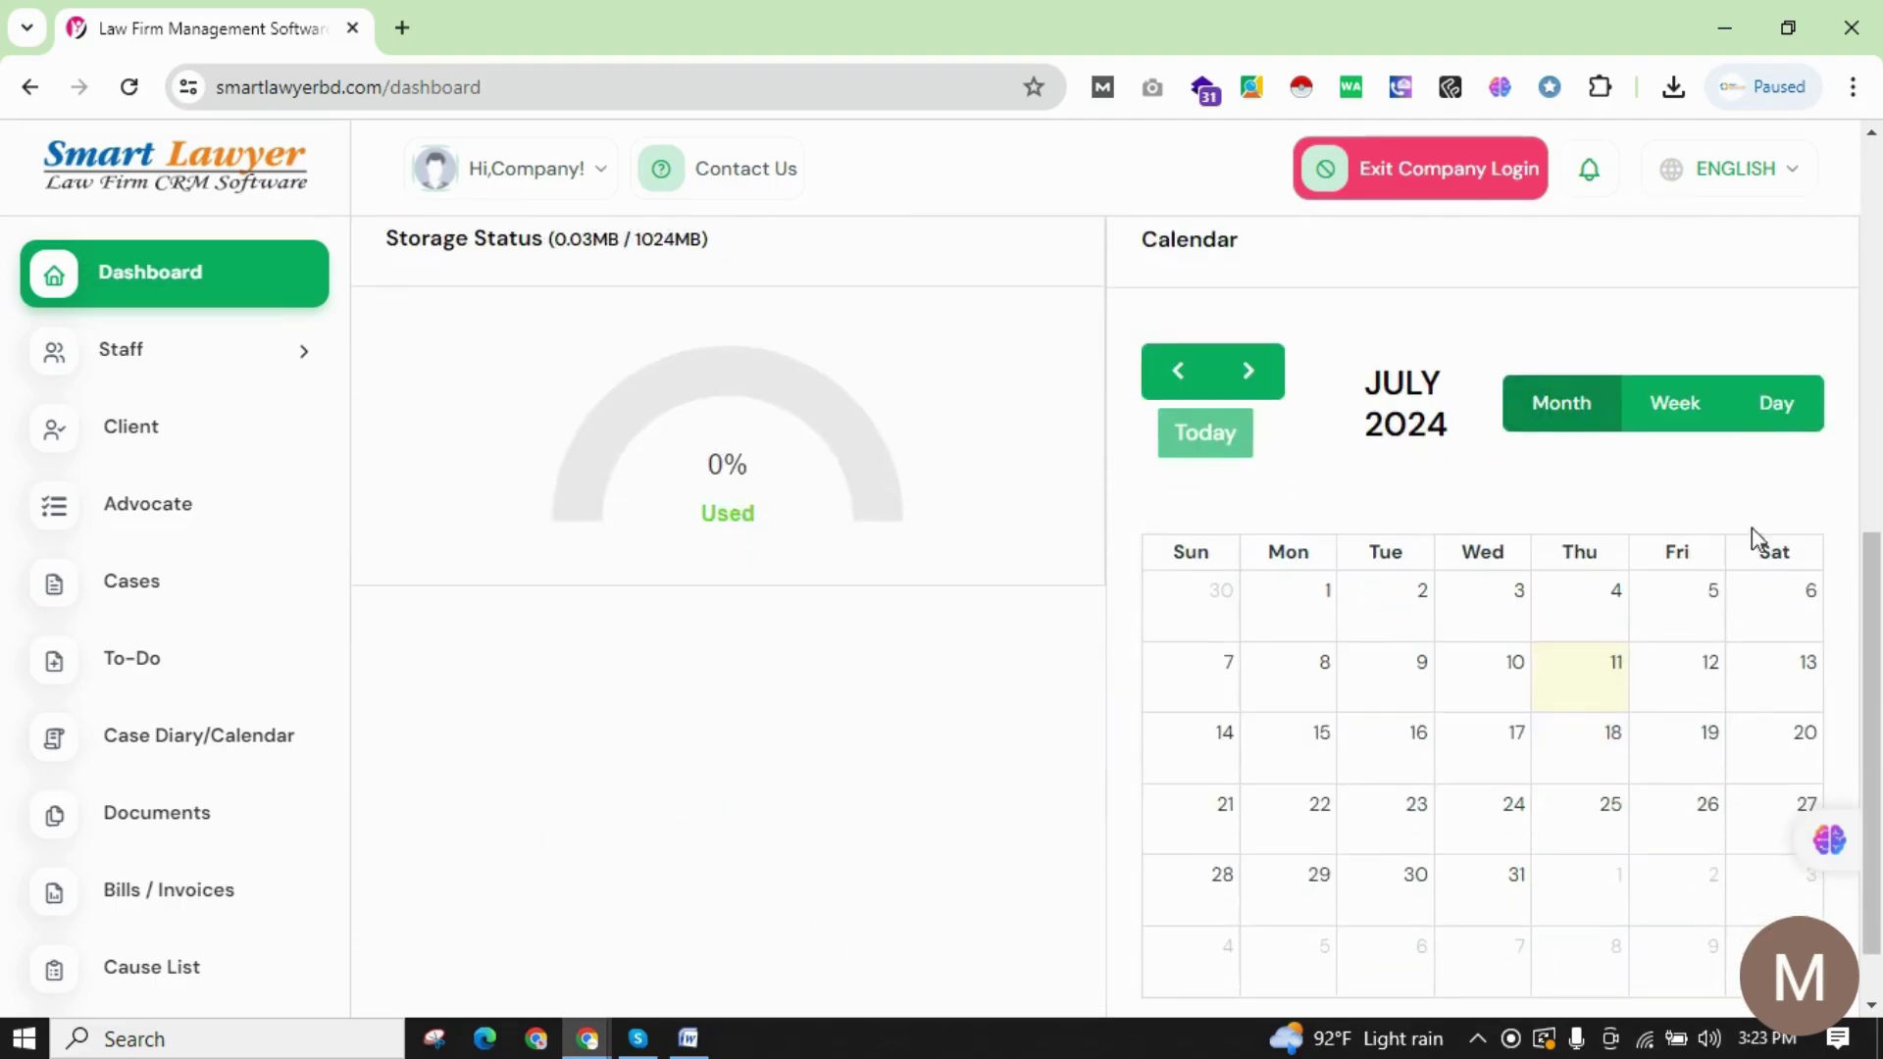
{"action": "scroll", "coordinate": [1462, 642], "scroll_direction": "down", "scroll_amount": 1}
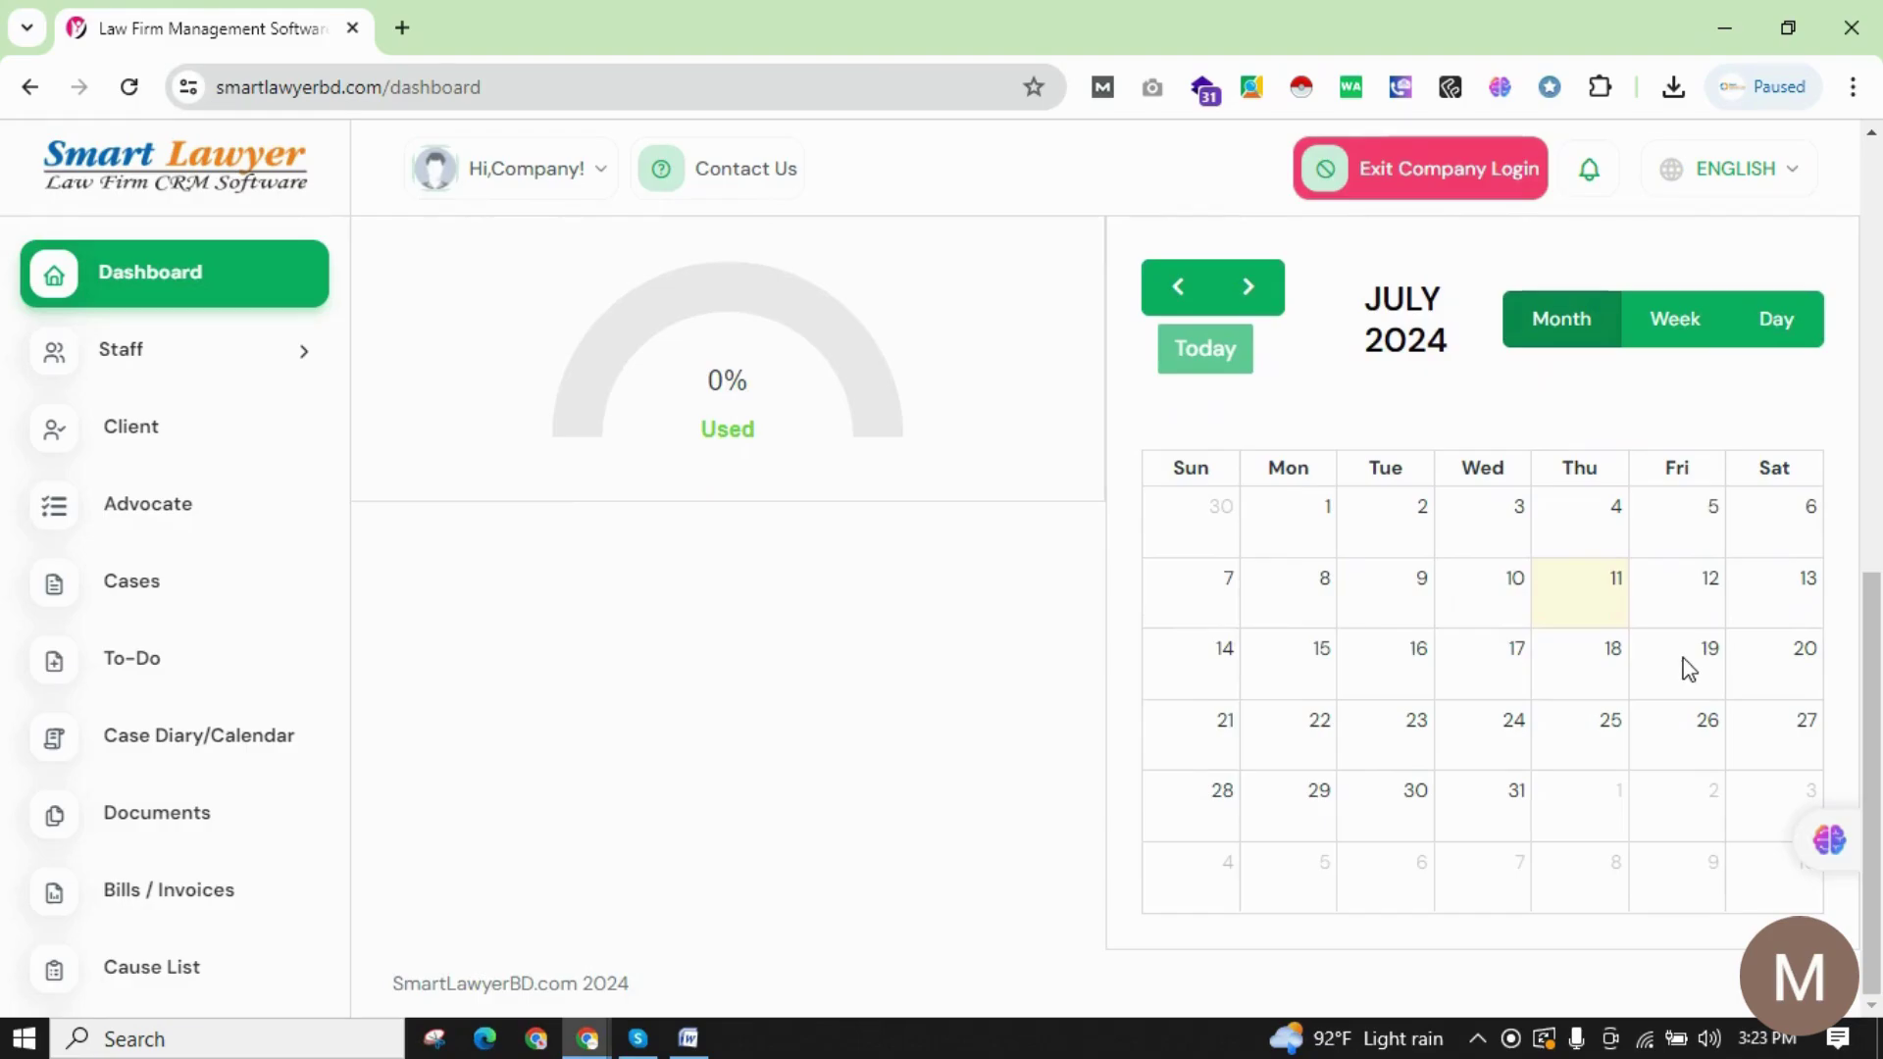
{"action": "scroll", "coordinate": [988, 786], "scroll_direction": "up", "scroll_amount": 7}
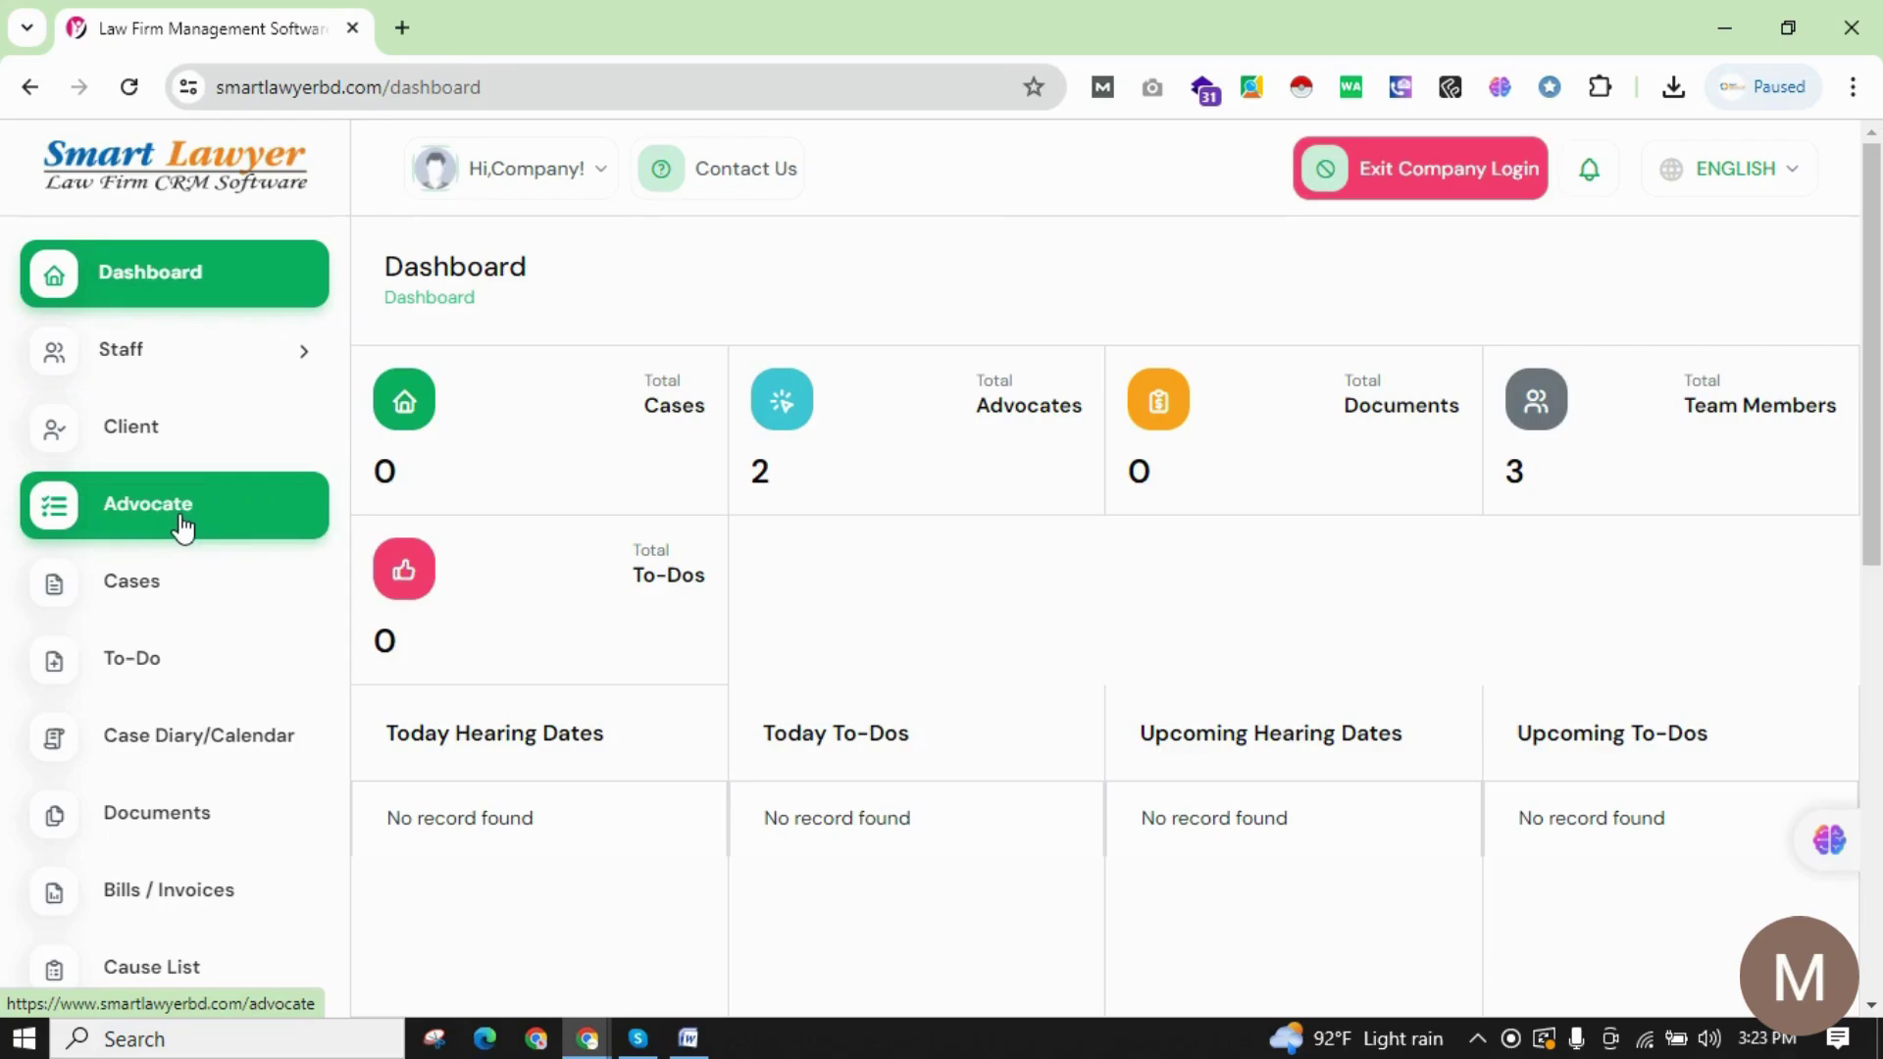
Review the available modules in the navigation list, from Advocate through Cause List and Fee Received to CRM and Setting.
{"action": "scroll", "coordinate": [173, 596], "scroll_direction": "down", "scroll_amount": 1}
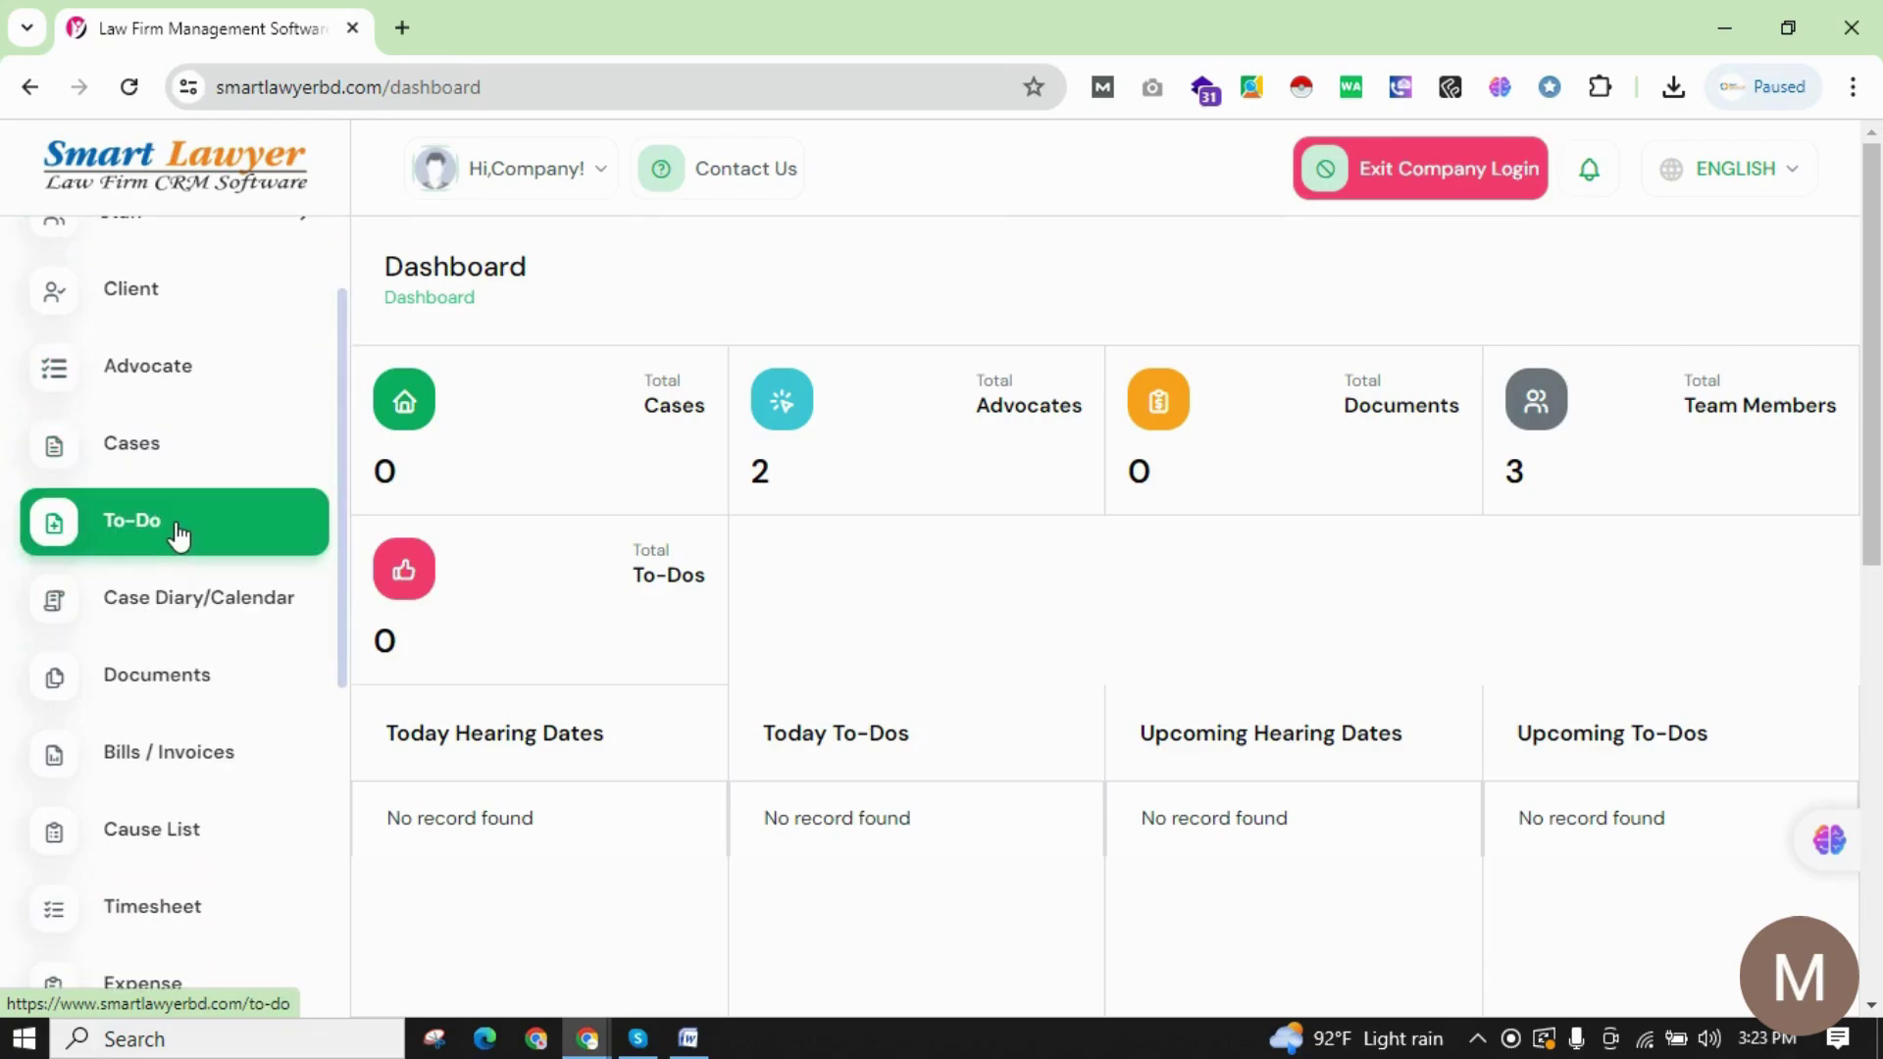
{"action": "scroll", "coordinate": [252, 624], "scroll_direction": "down", "scroll_amount": 2}
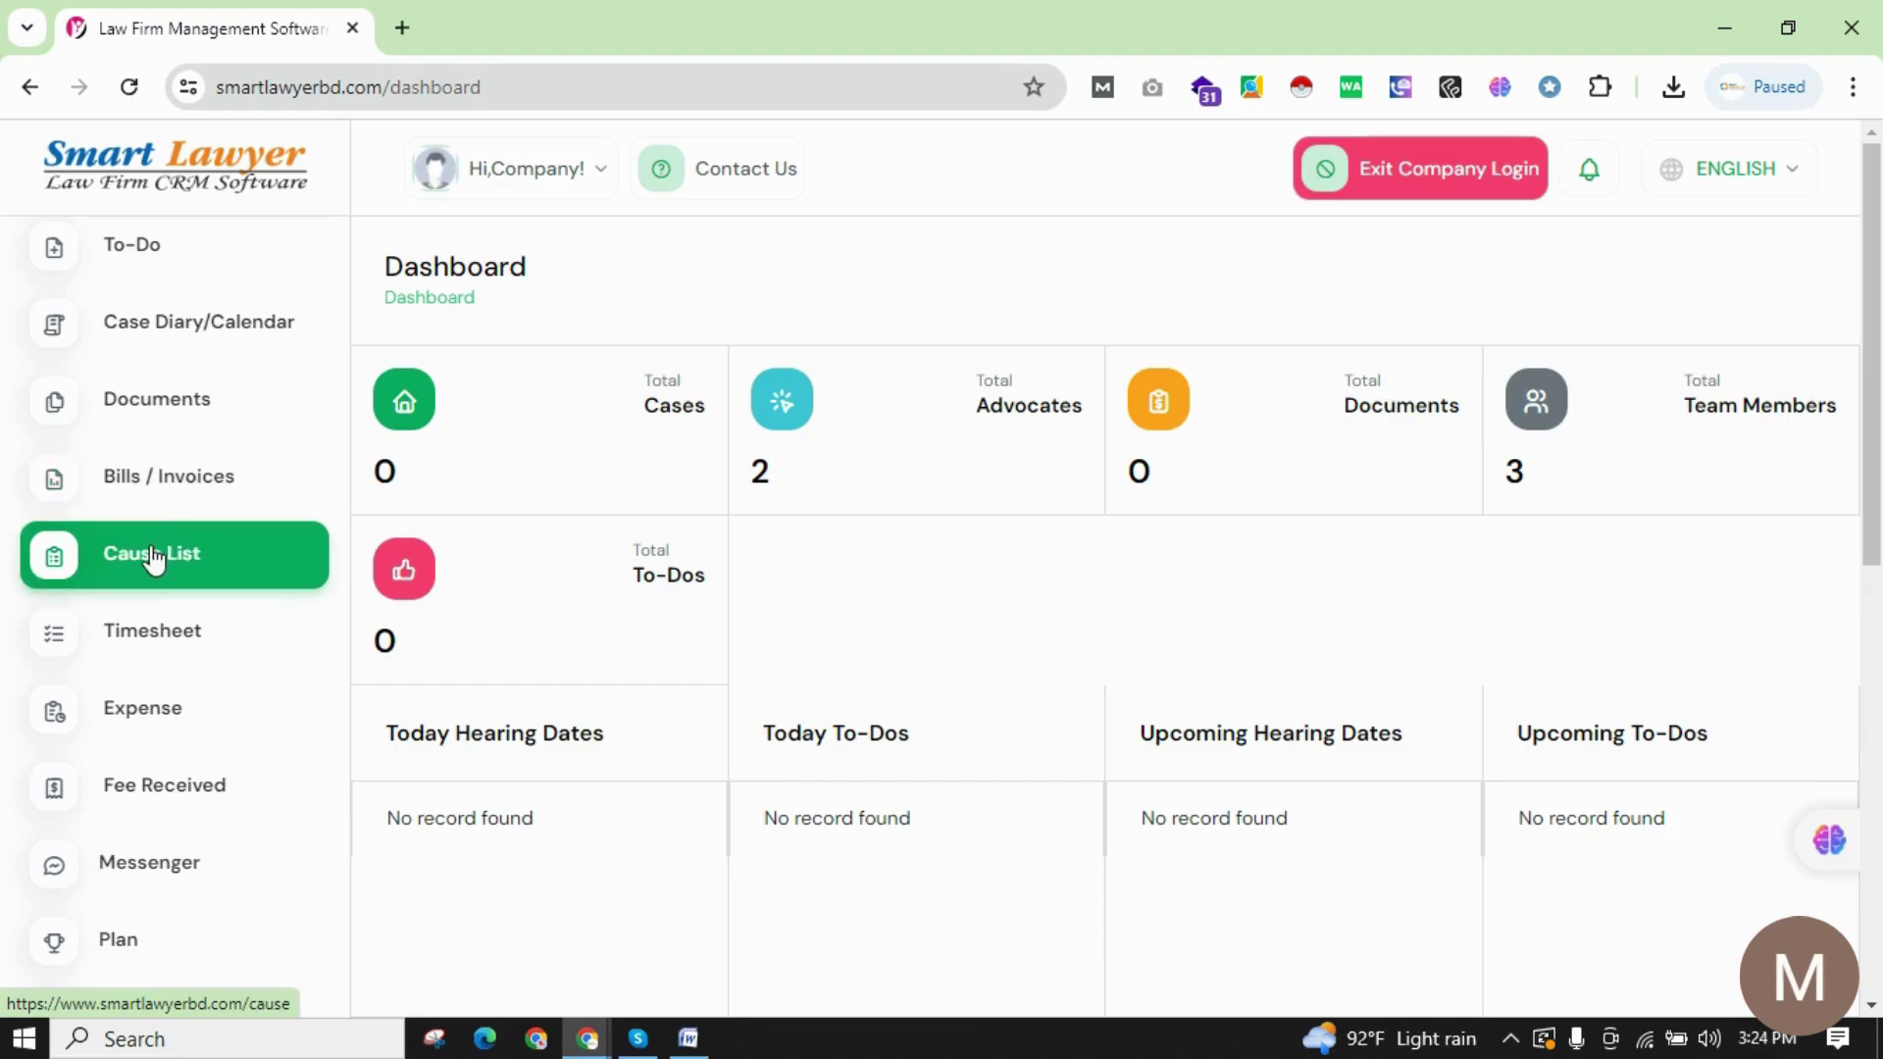
{"action": "scroll", "coordinate": [227, 571], "scroll_direction": "down", "scroll_amount": 3}
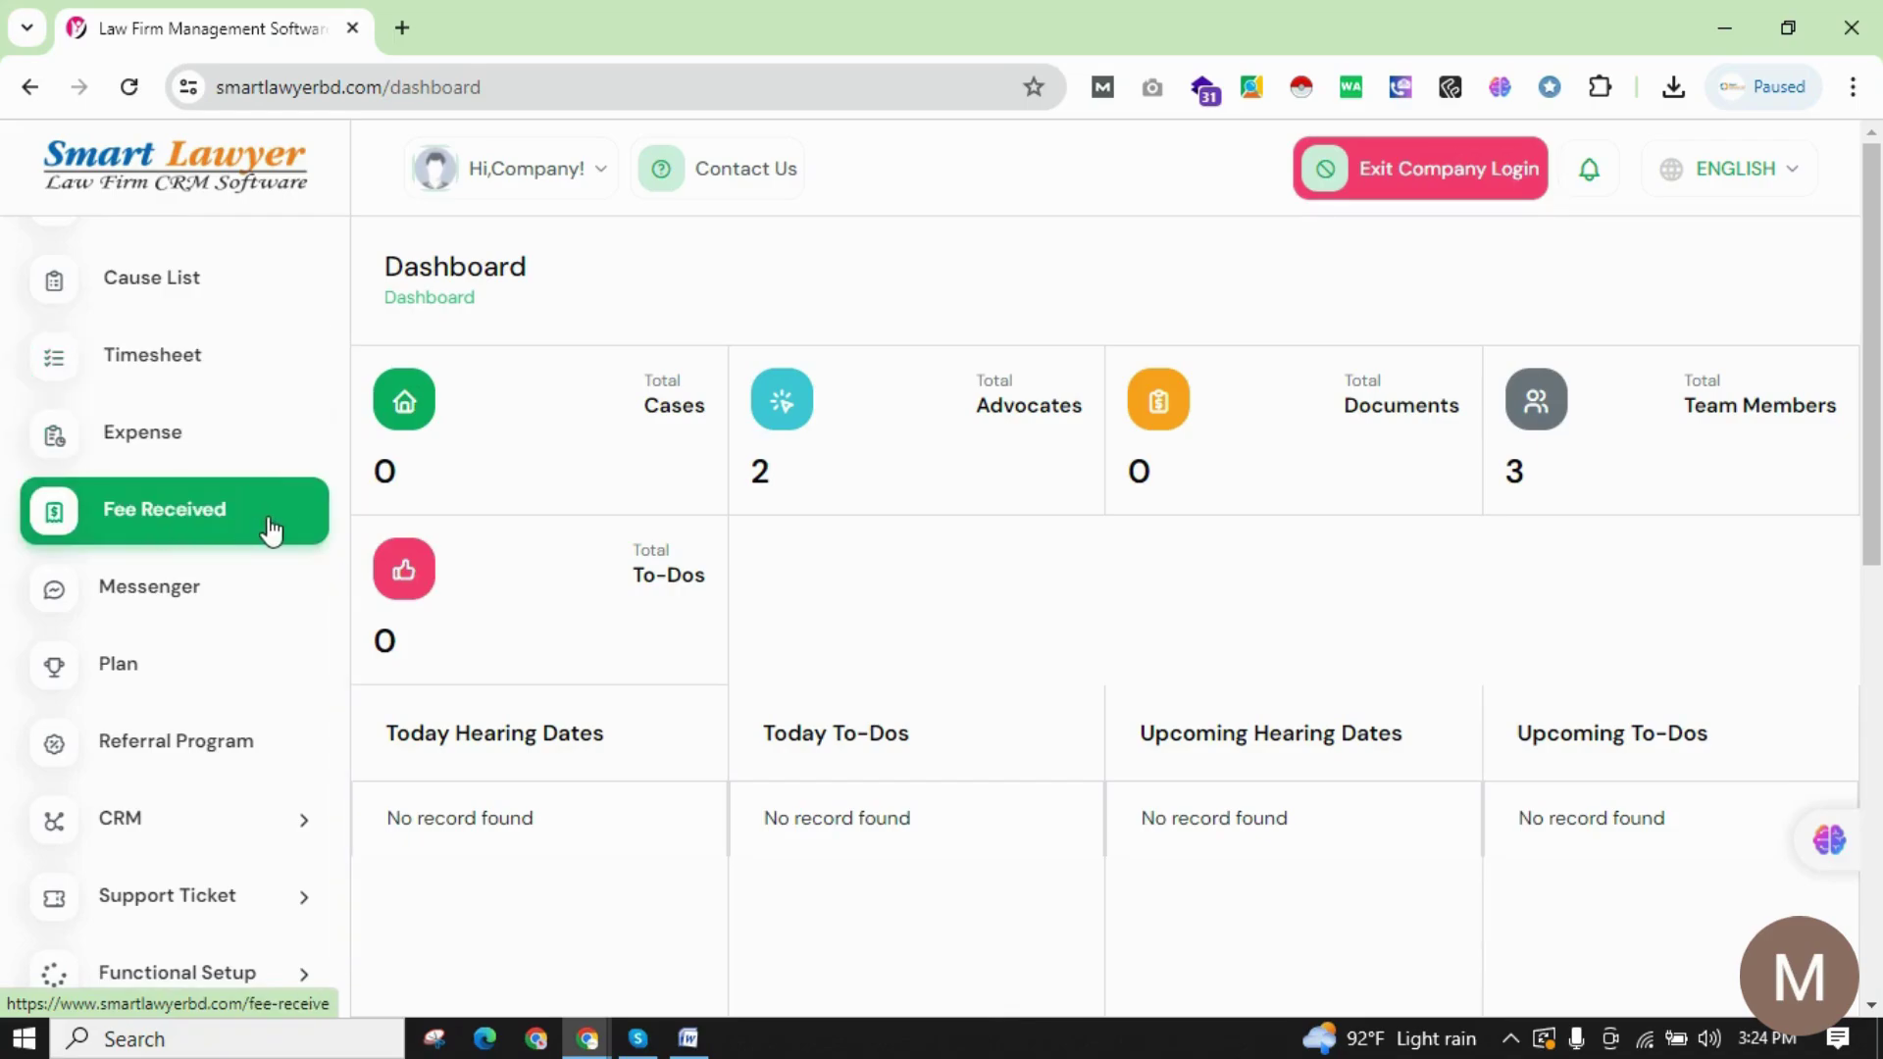
{"action": "scroll", "coordinate": [272, 530], "scroll_direction": "down", "scroll_amount": 1}
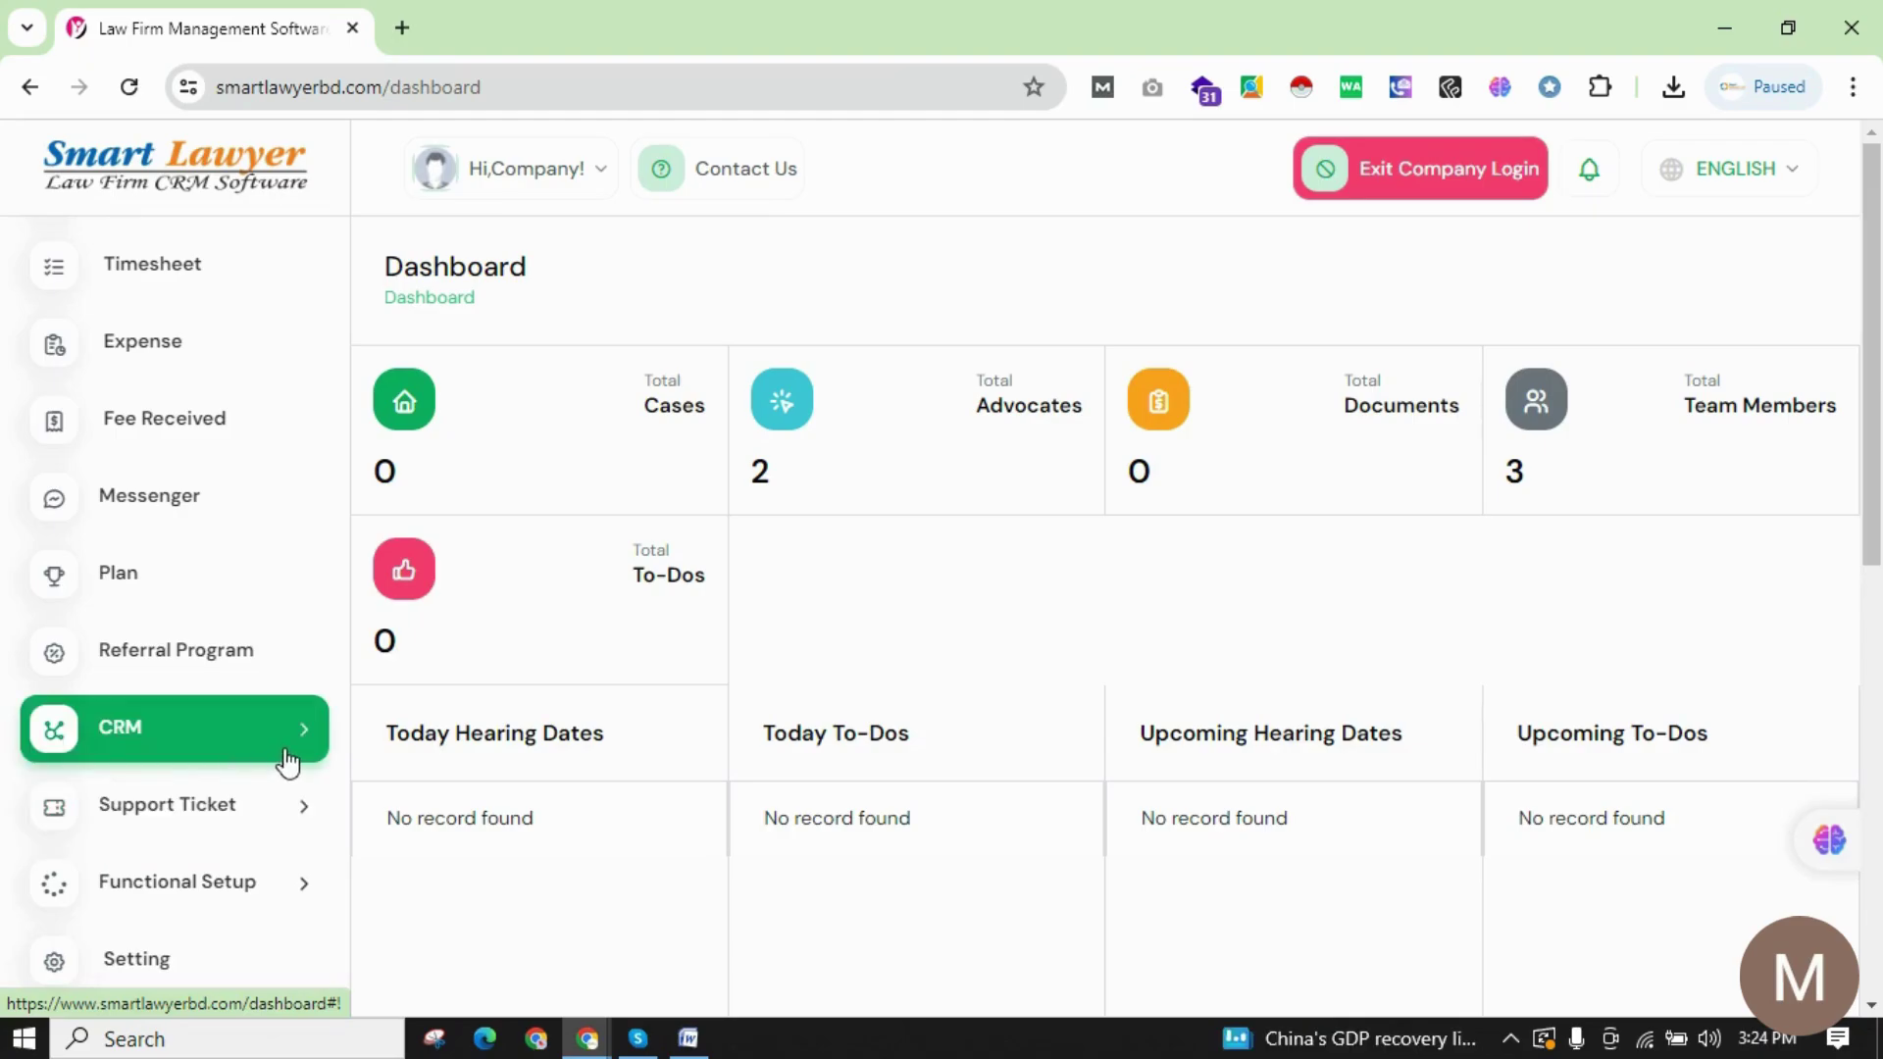
{"action": "scroll", "coordinate": [284, 765], "scroll_direction": "up", "scroll_amount": 5}
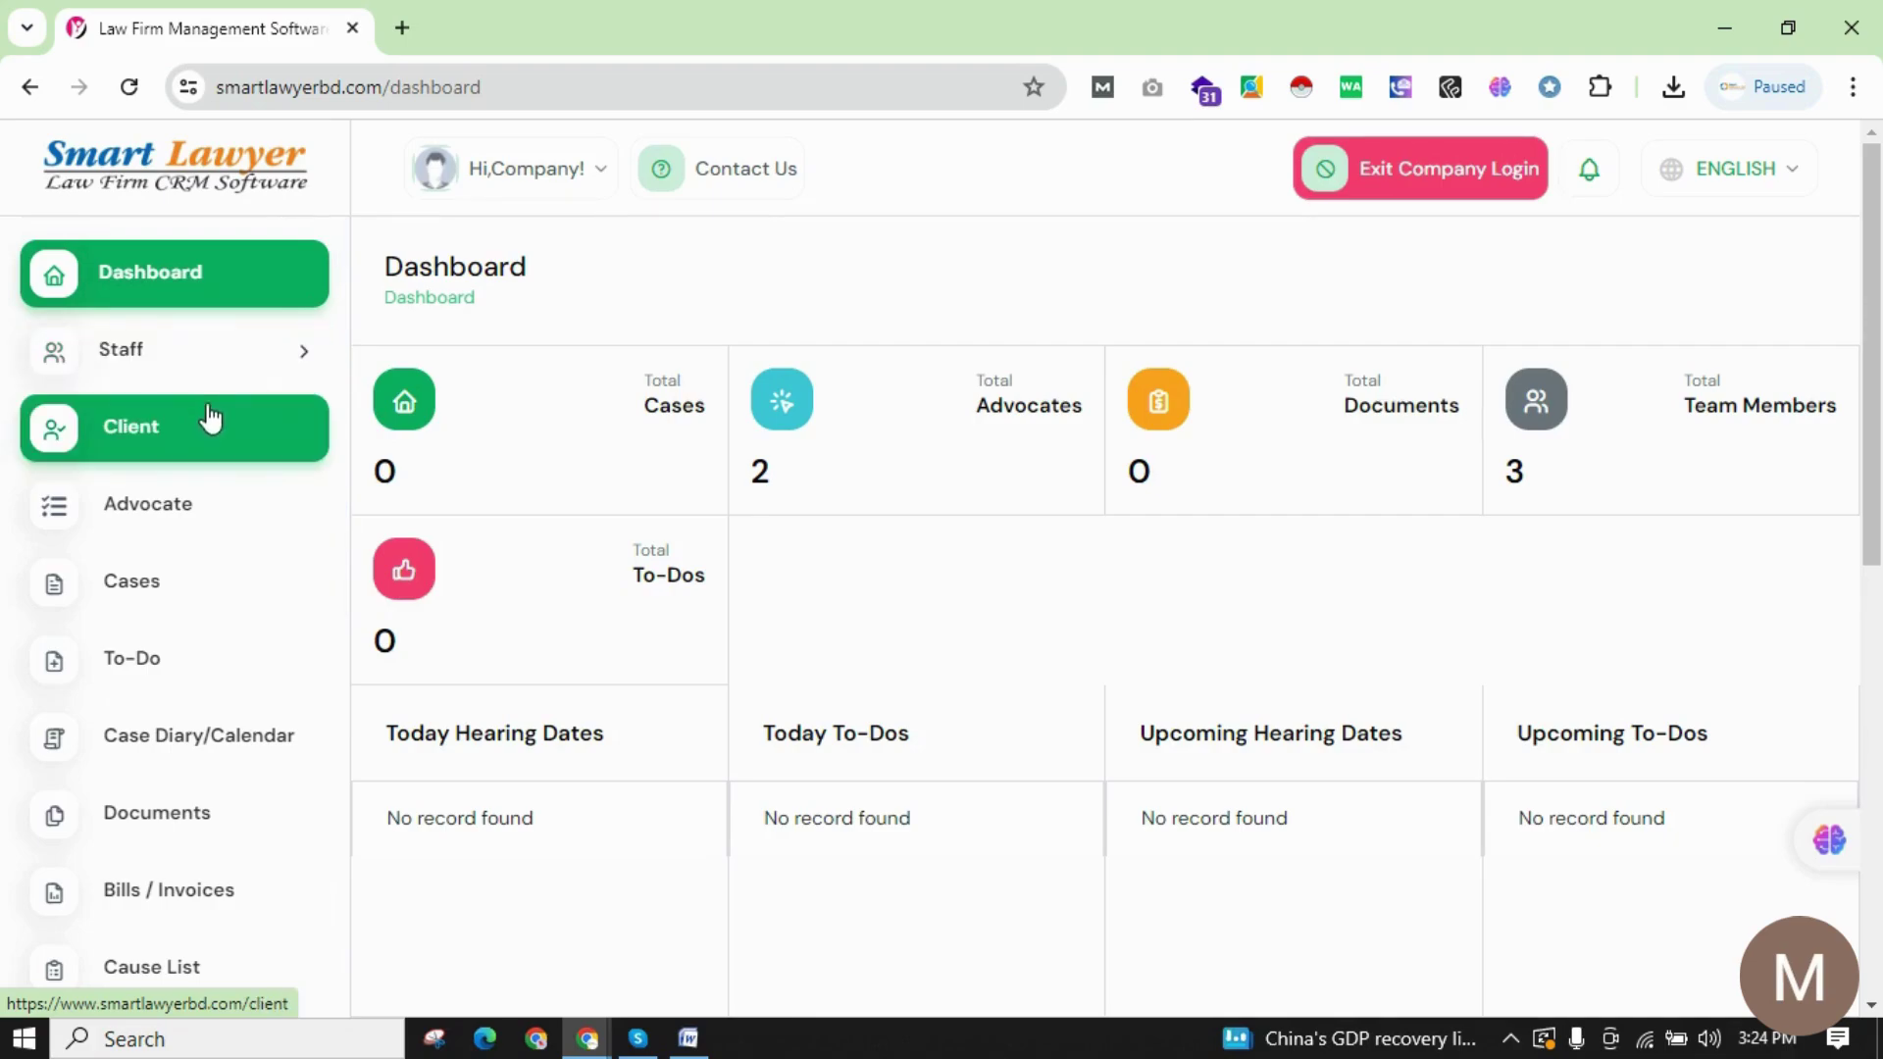
Examine the Staff section's Employees page, the permissions of the Advocate and Client roles, and the Group page.
{"action": "left_click", "coordinate": [309, 363]}
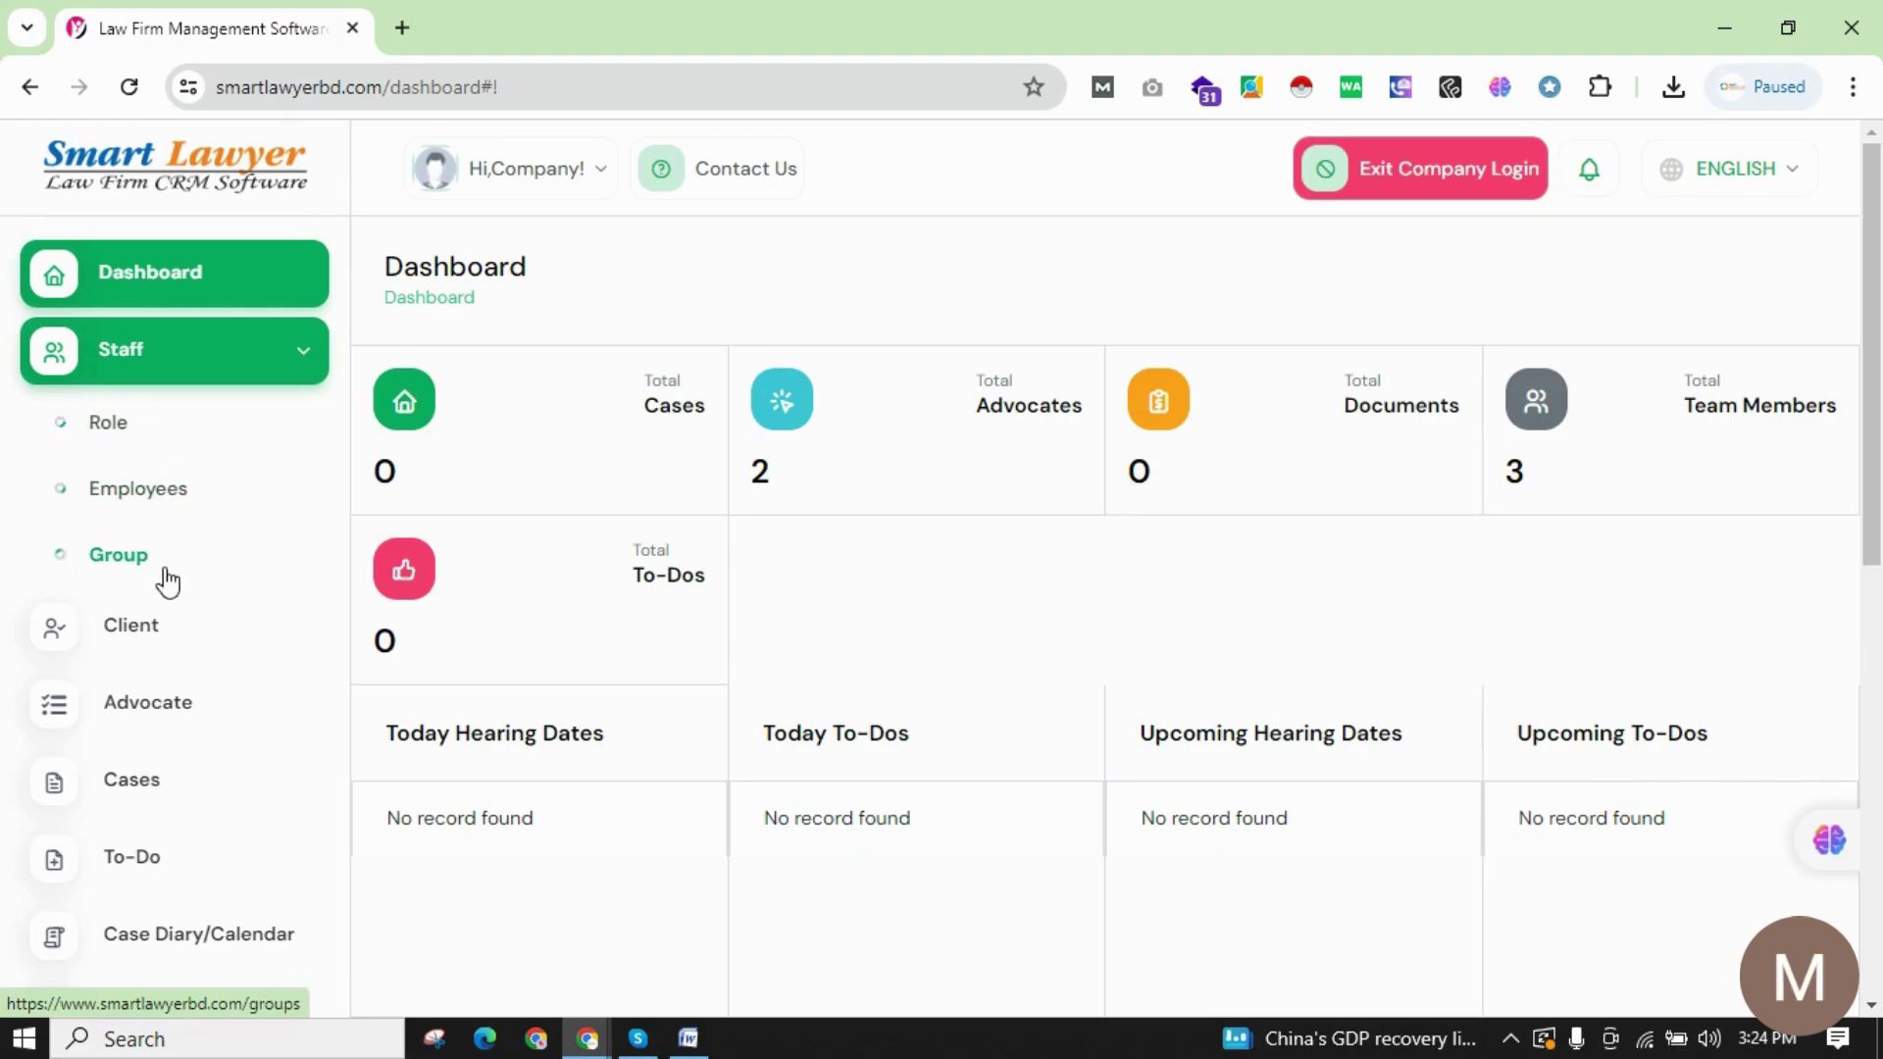
{"action": "left_click", "coordinate": [137, 490]}
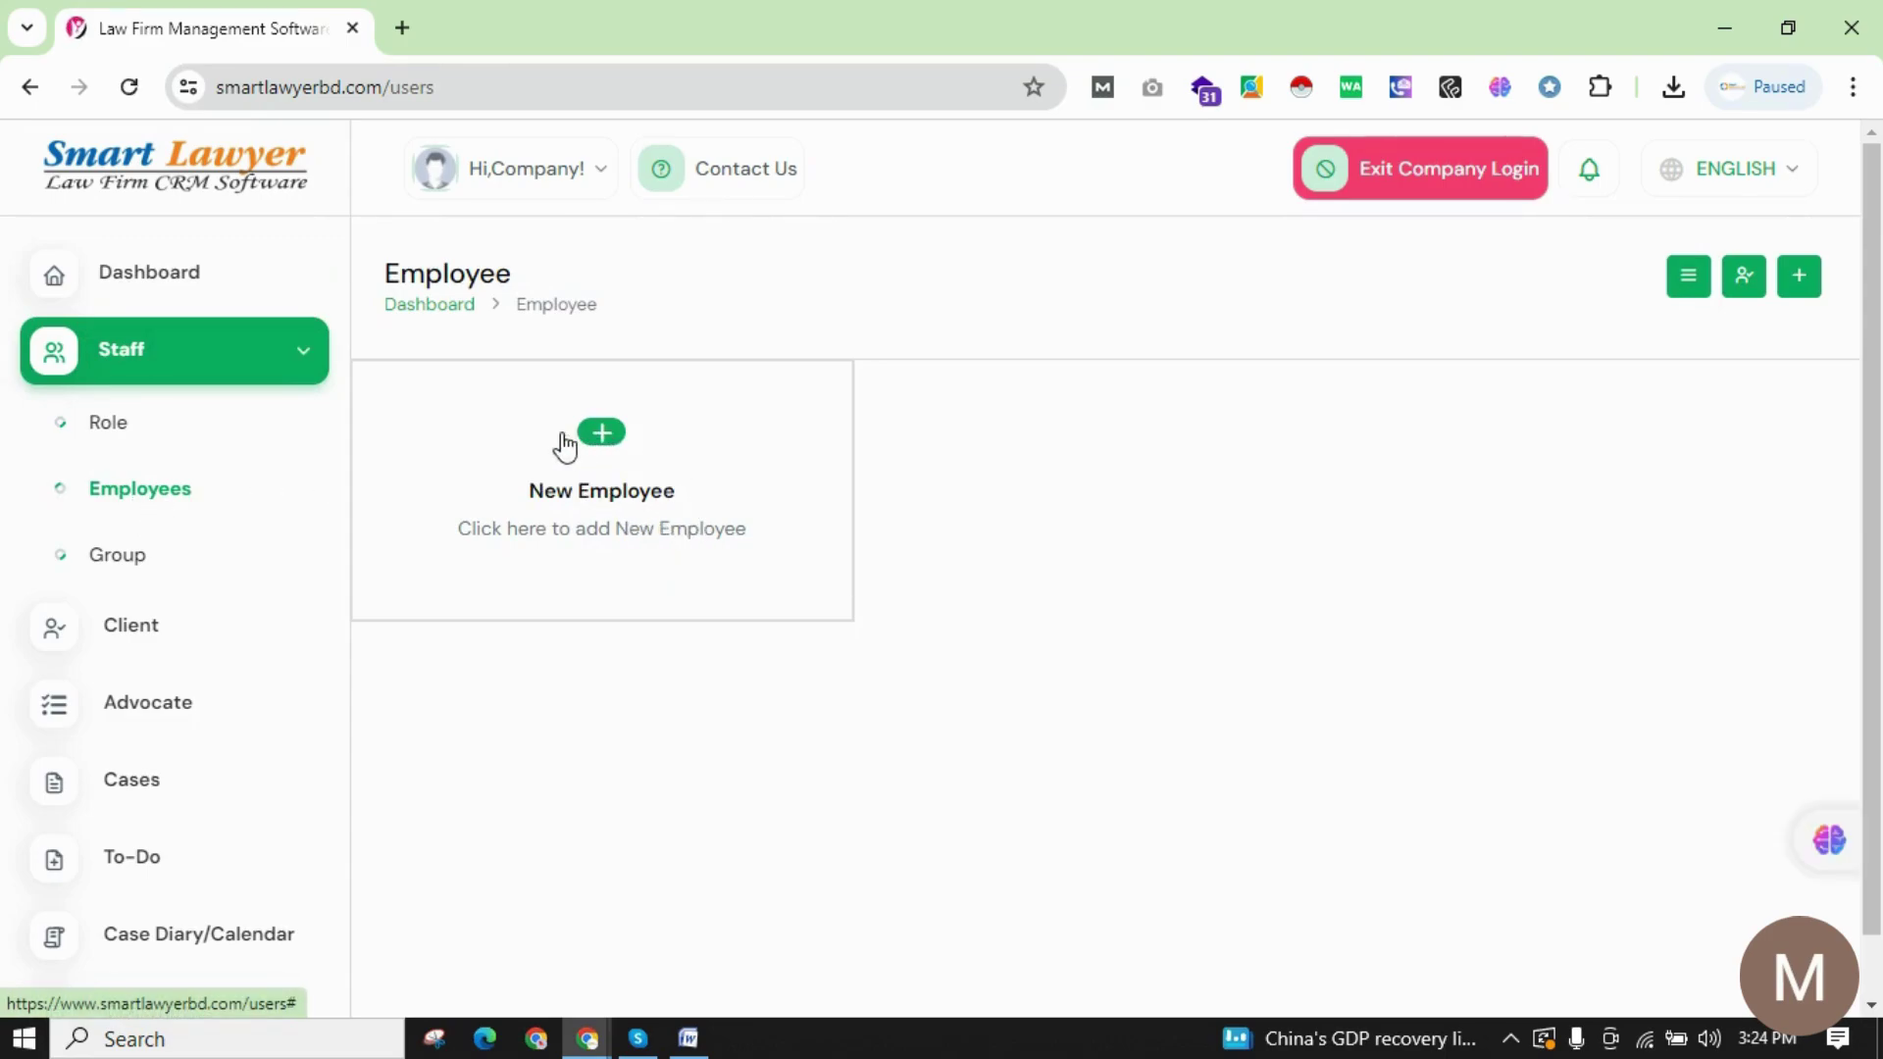
{"action": "left_click", "coordinate": [155, 437]}
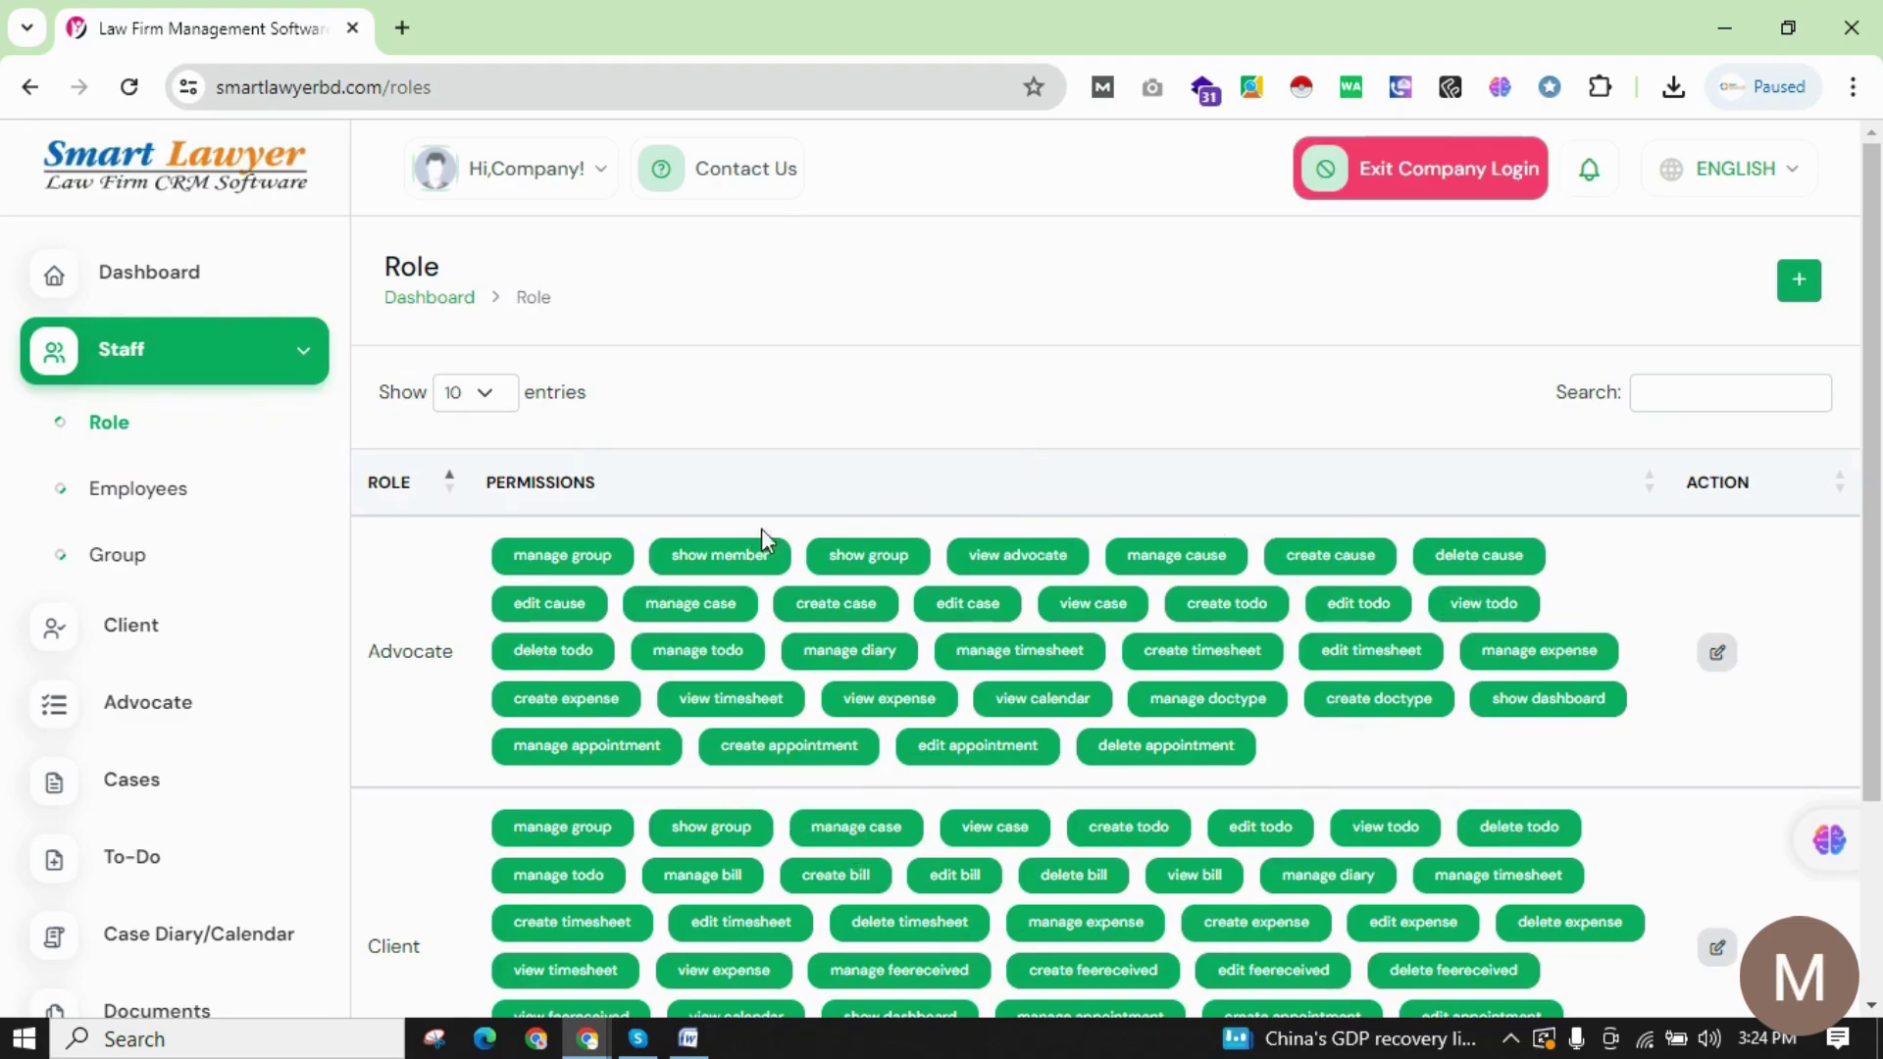
{"action": "scroll", "coordinate": [544, 633], "scroll_direction": "down", "scroll_amount": 1}
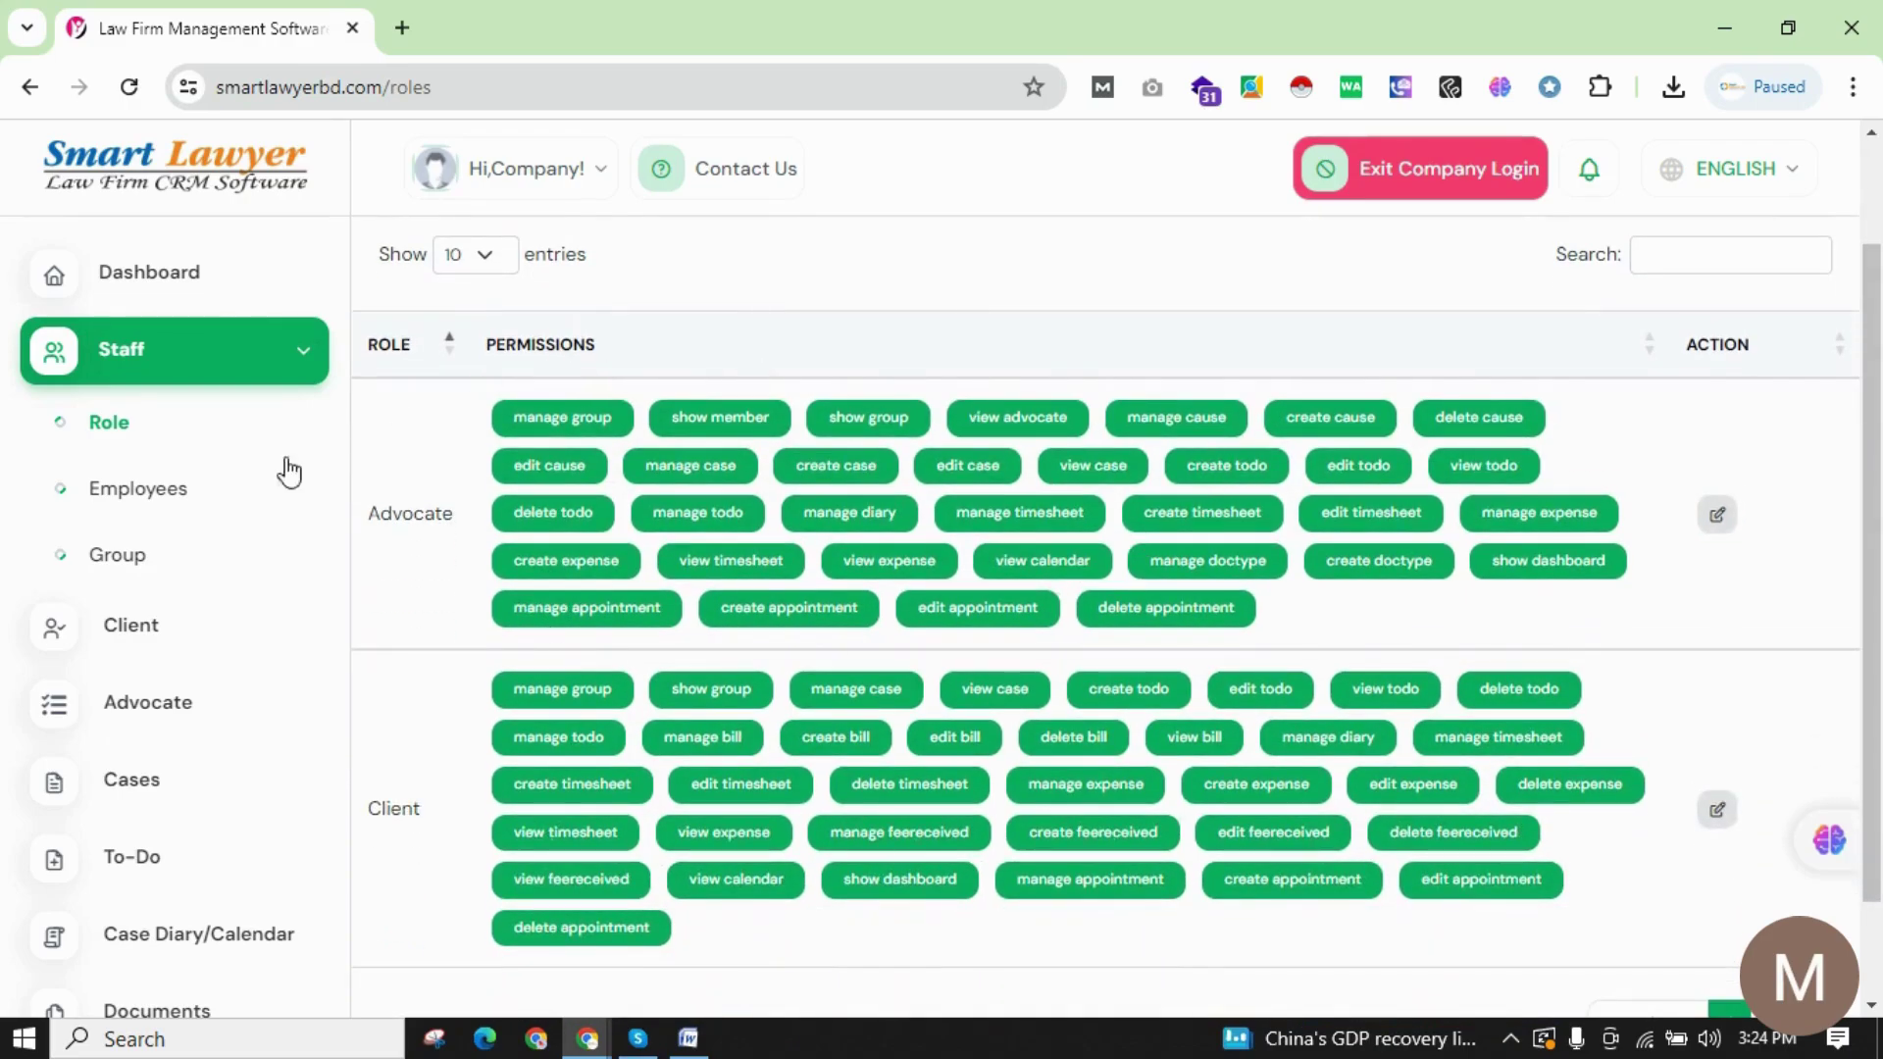
{"action": "scroll", "coordinate": [193, 703], "scroll_direction": "down", "scroll_amount": 2}
{"action": "scroll", "coordinate": [193, 702], "scroll_direction": "up", "scroll_amount": 2}
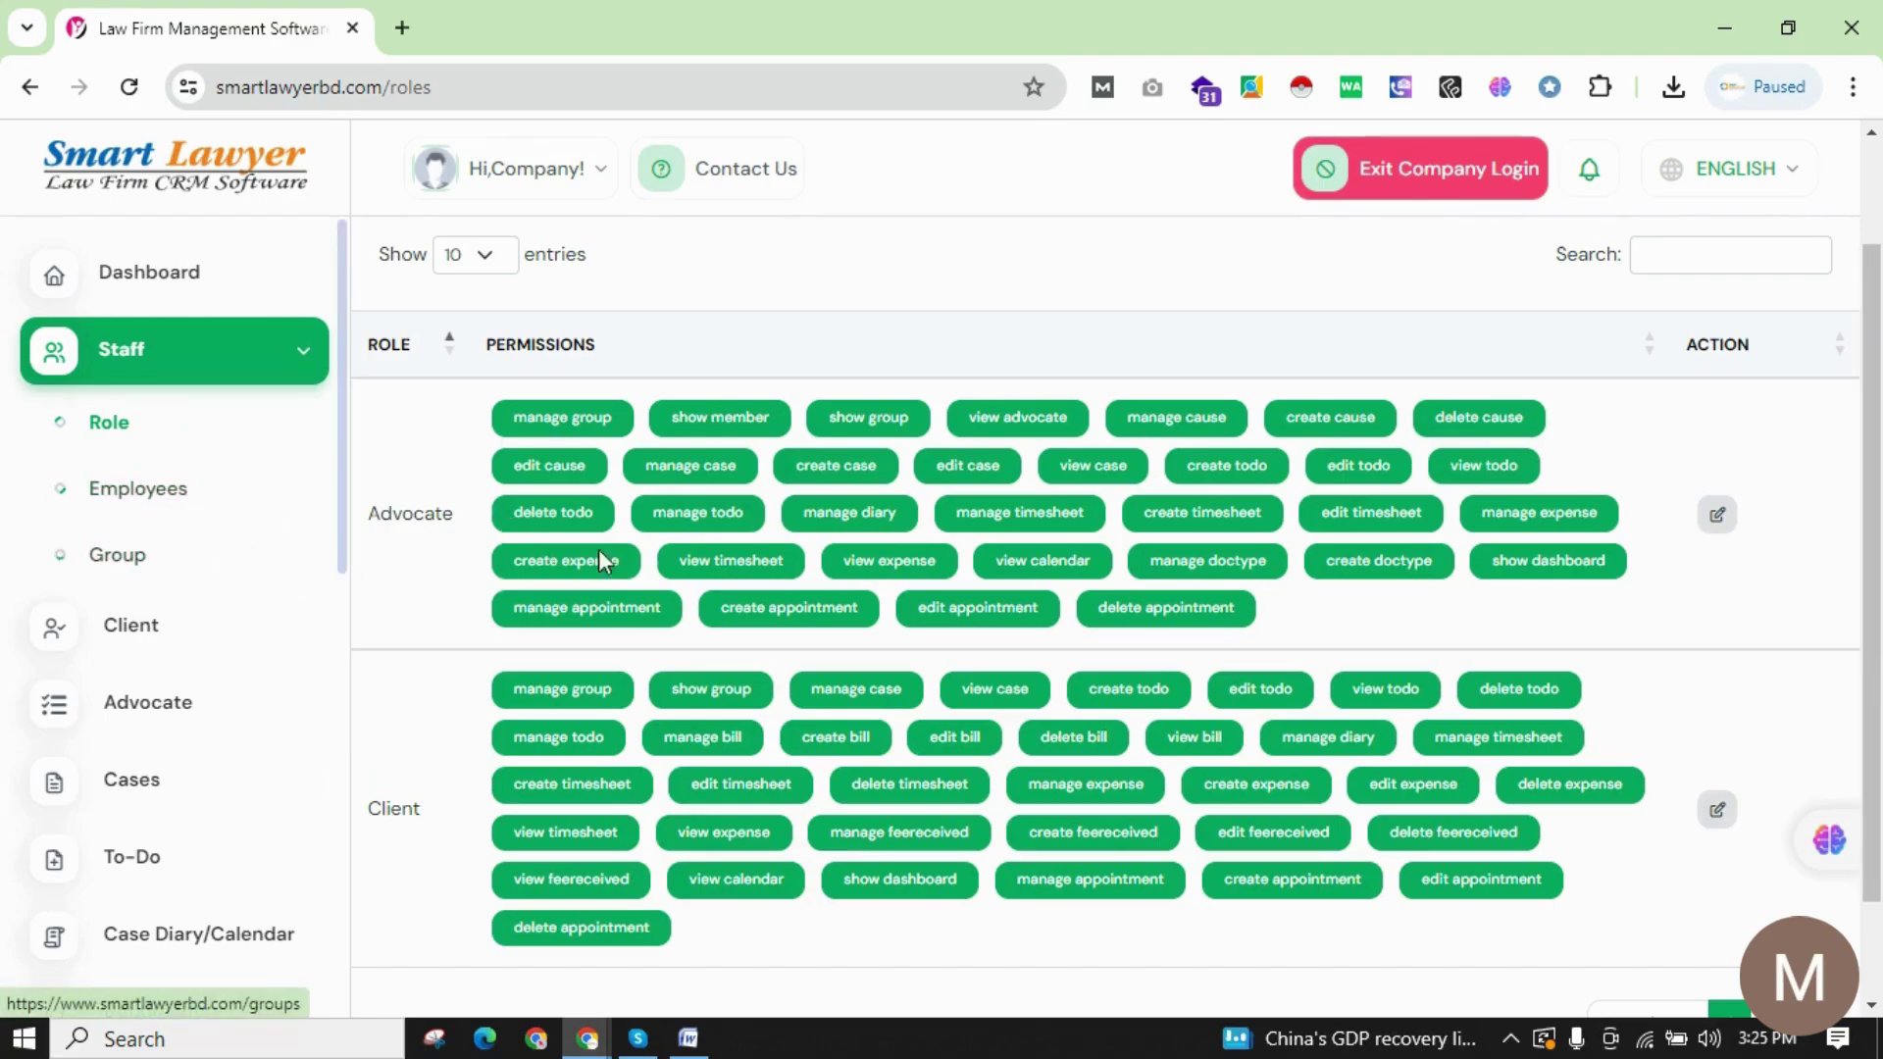
{"action": "left_click", "coordinate": [150, 561]}
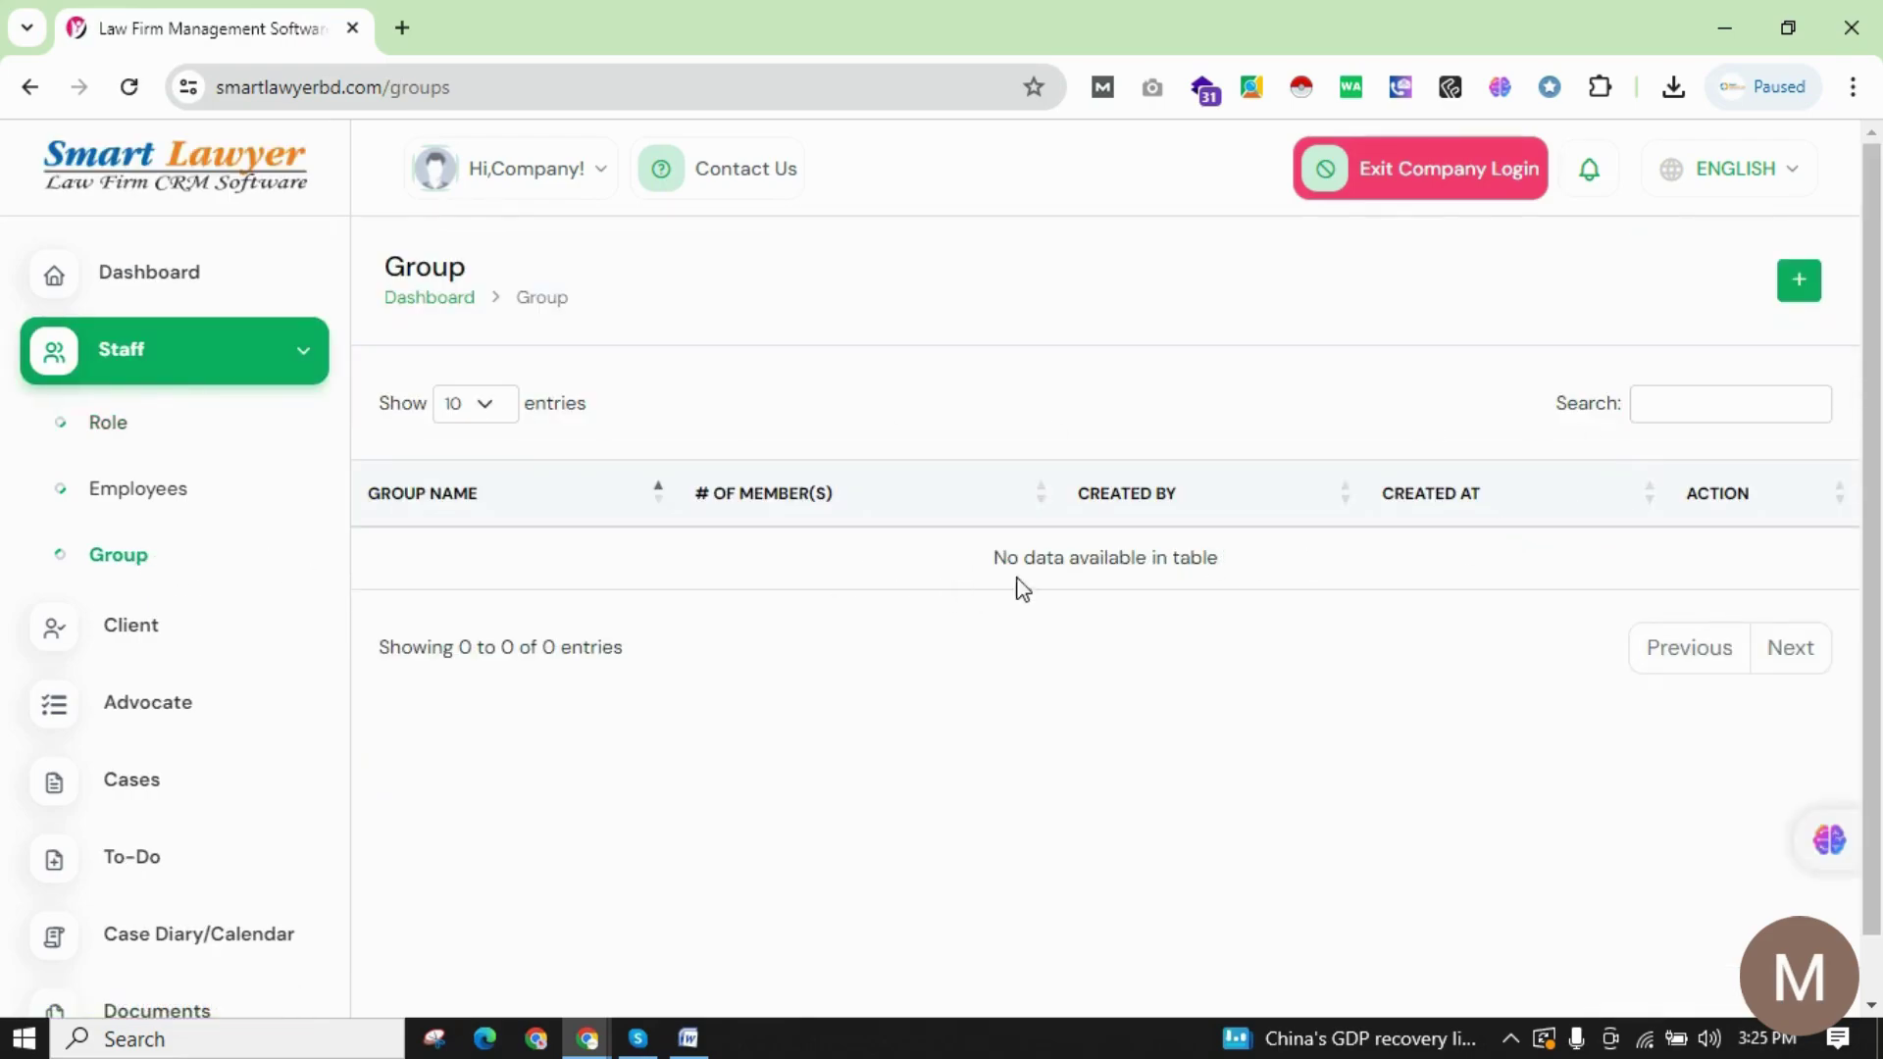
View the Client page and the Advocate list.
{"action": "scroll", "coordinate": [250, 578], "scroll_direction": "down", "scroll_amount": 3}
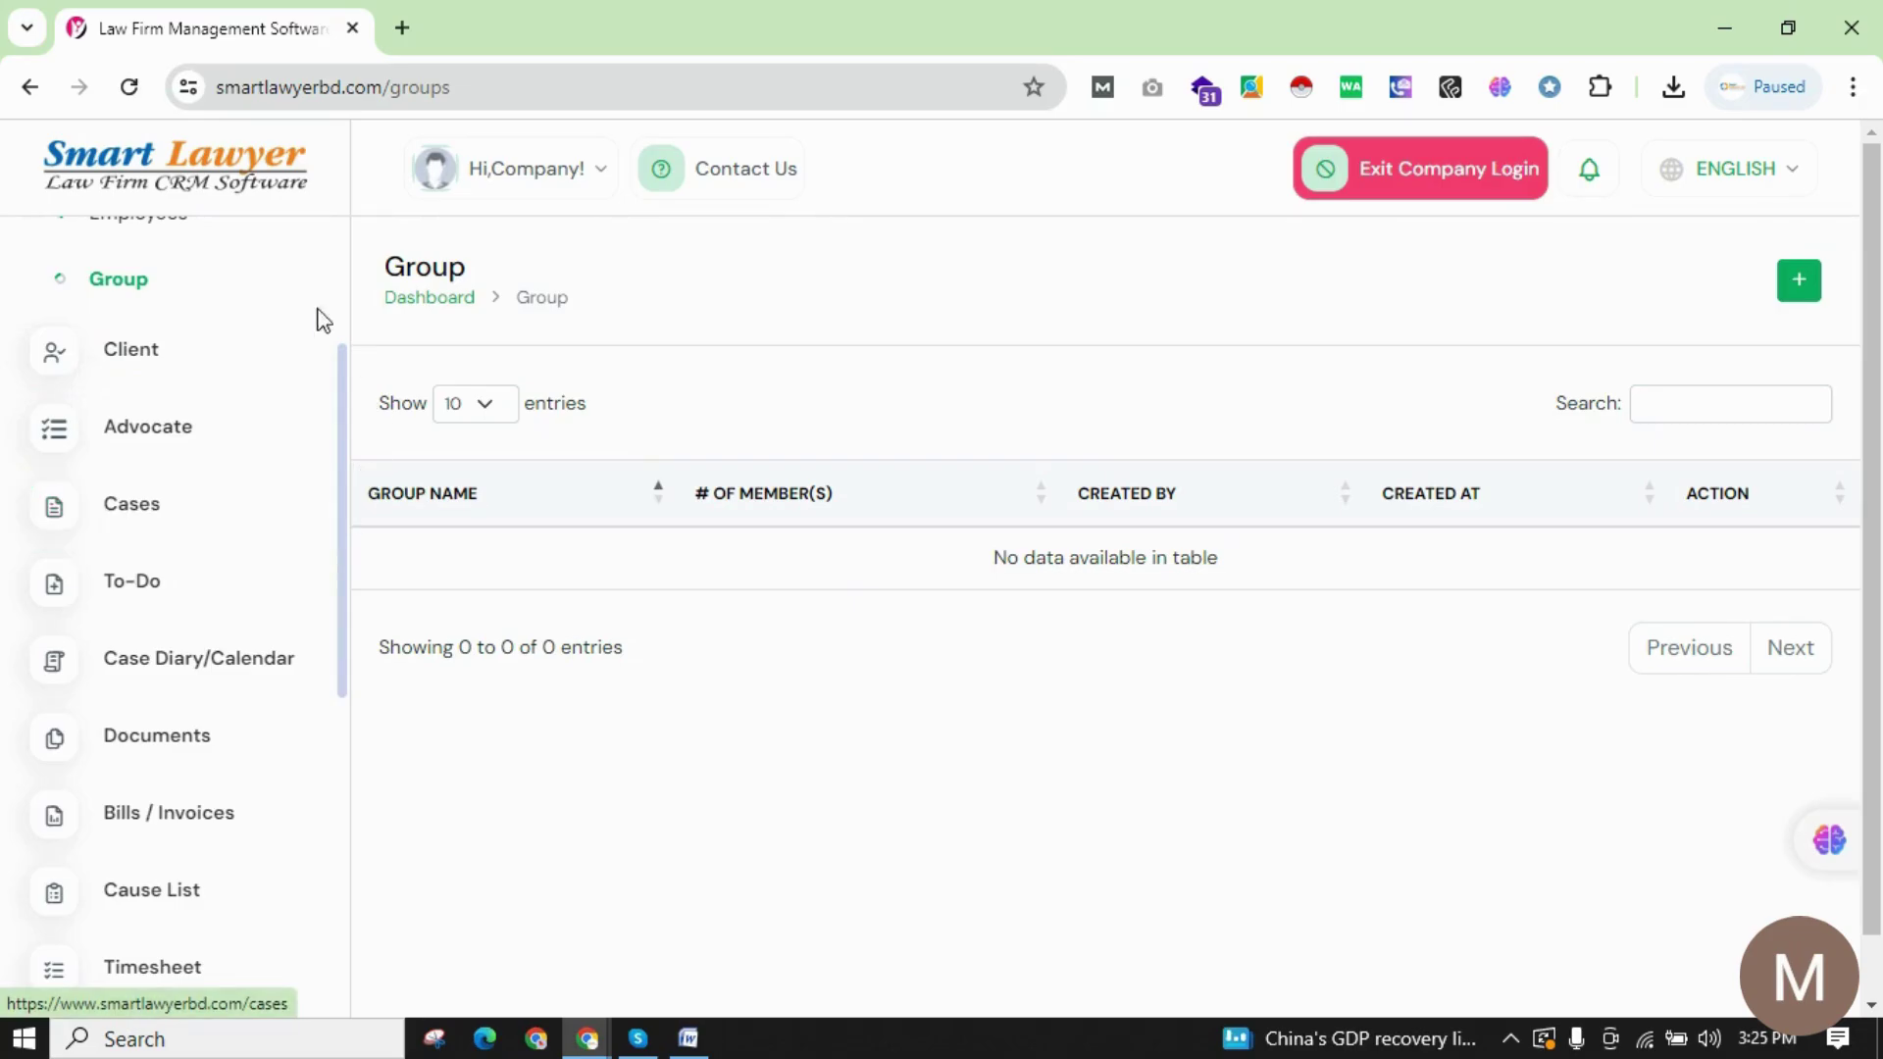
{"action": "left_click", "coordinate": [168, 373]}
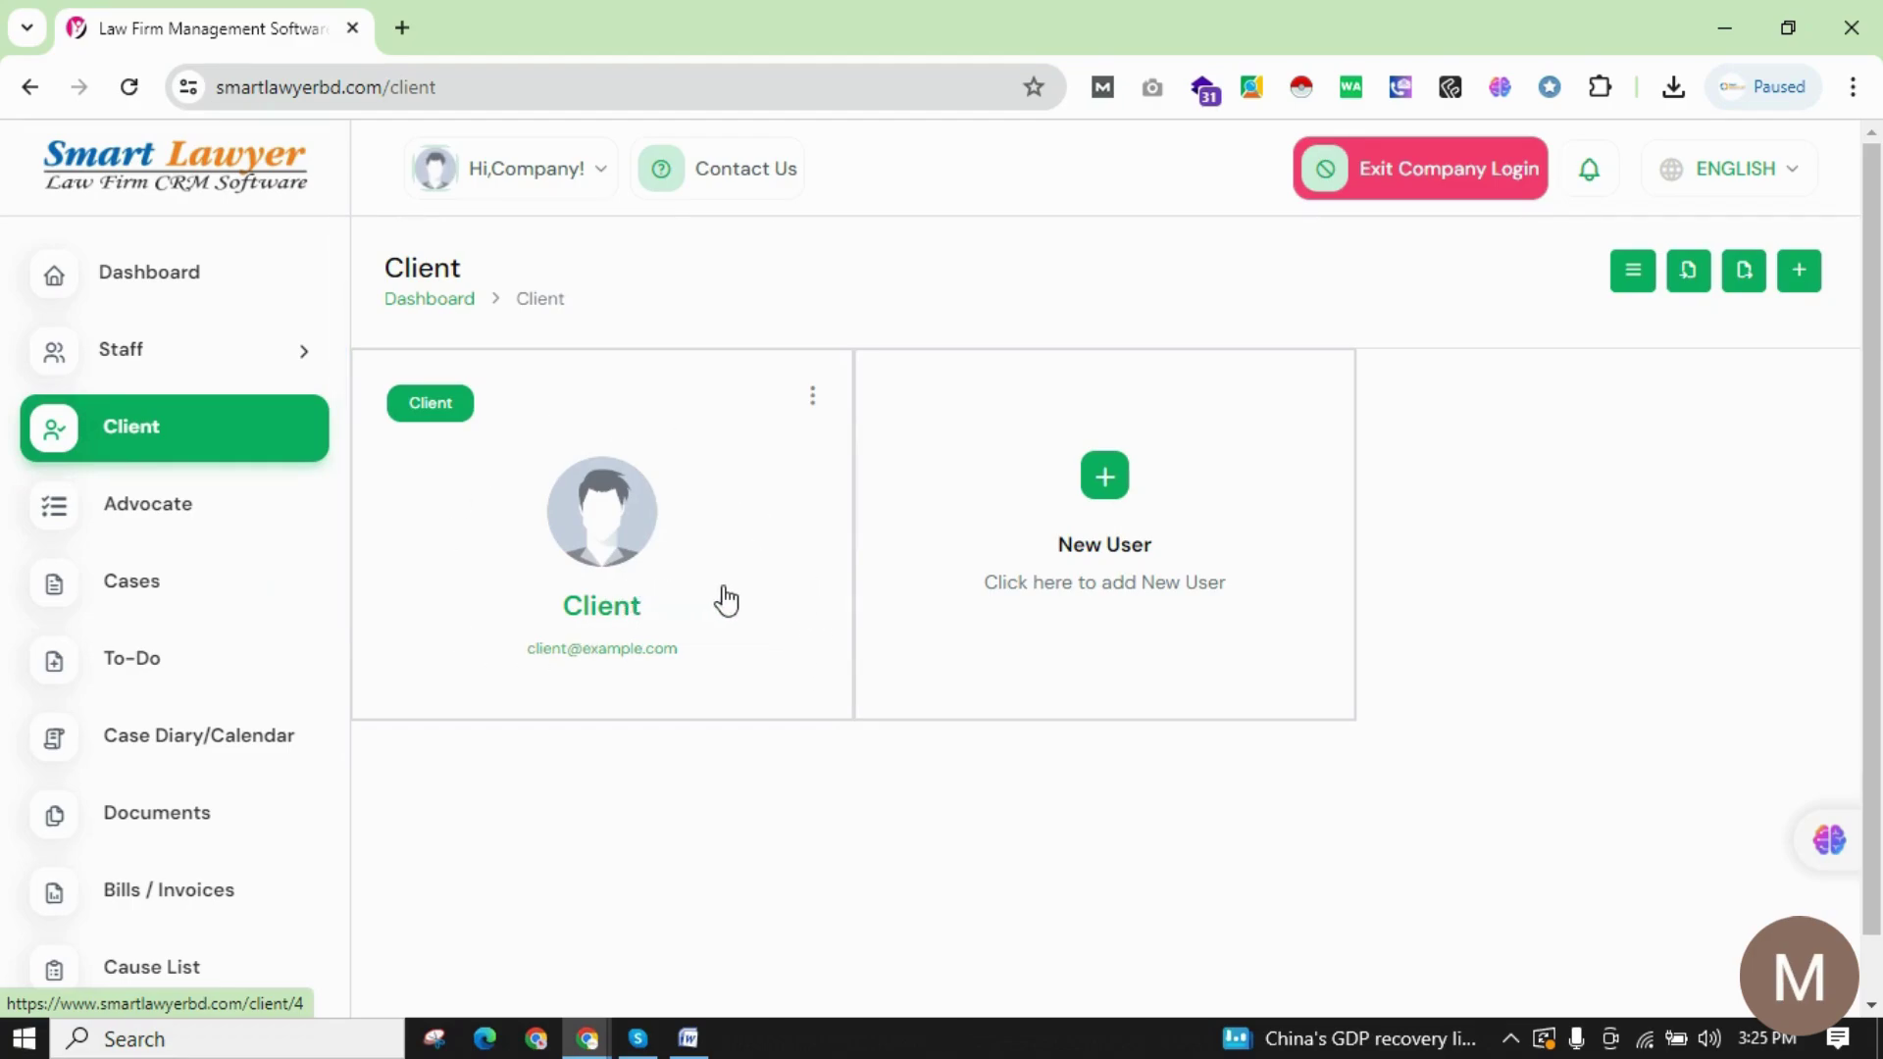
{"action": "left_click", "coordinate": [173, 526]}
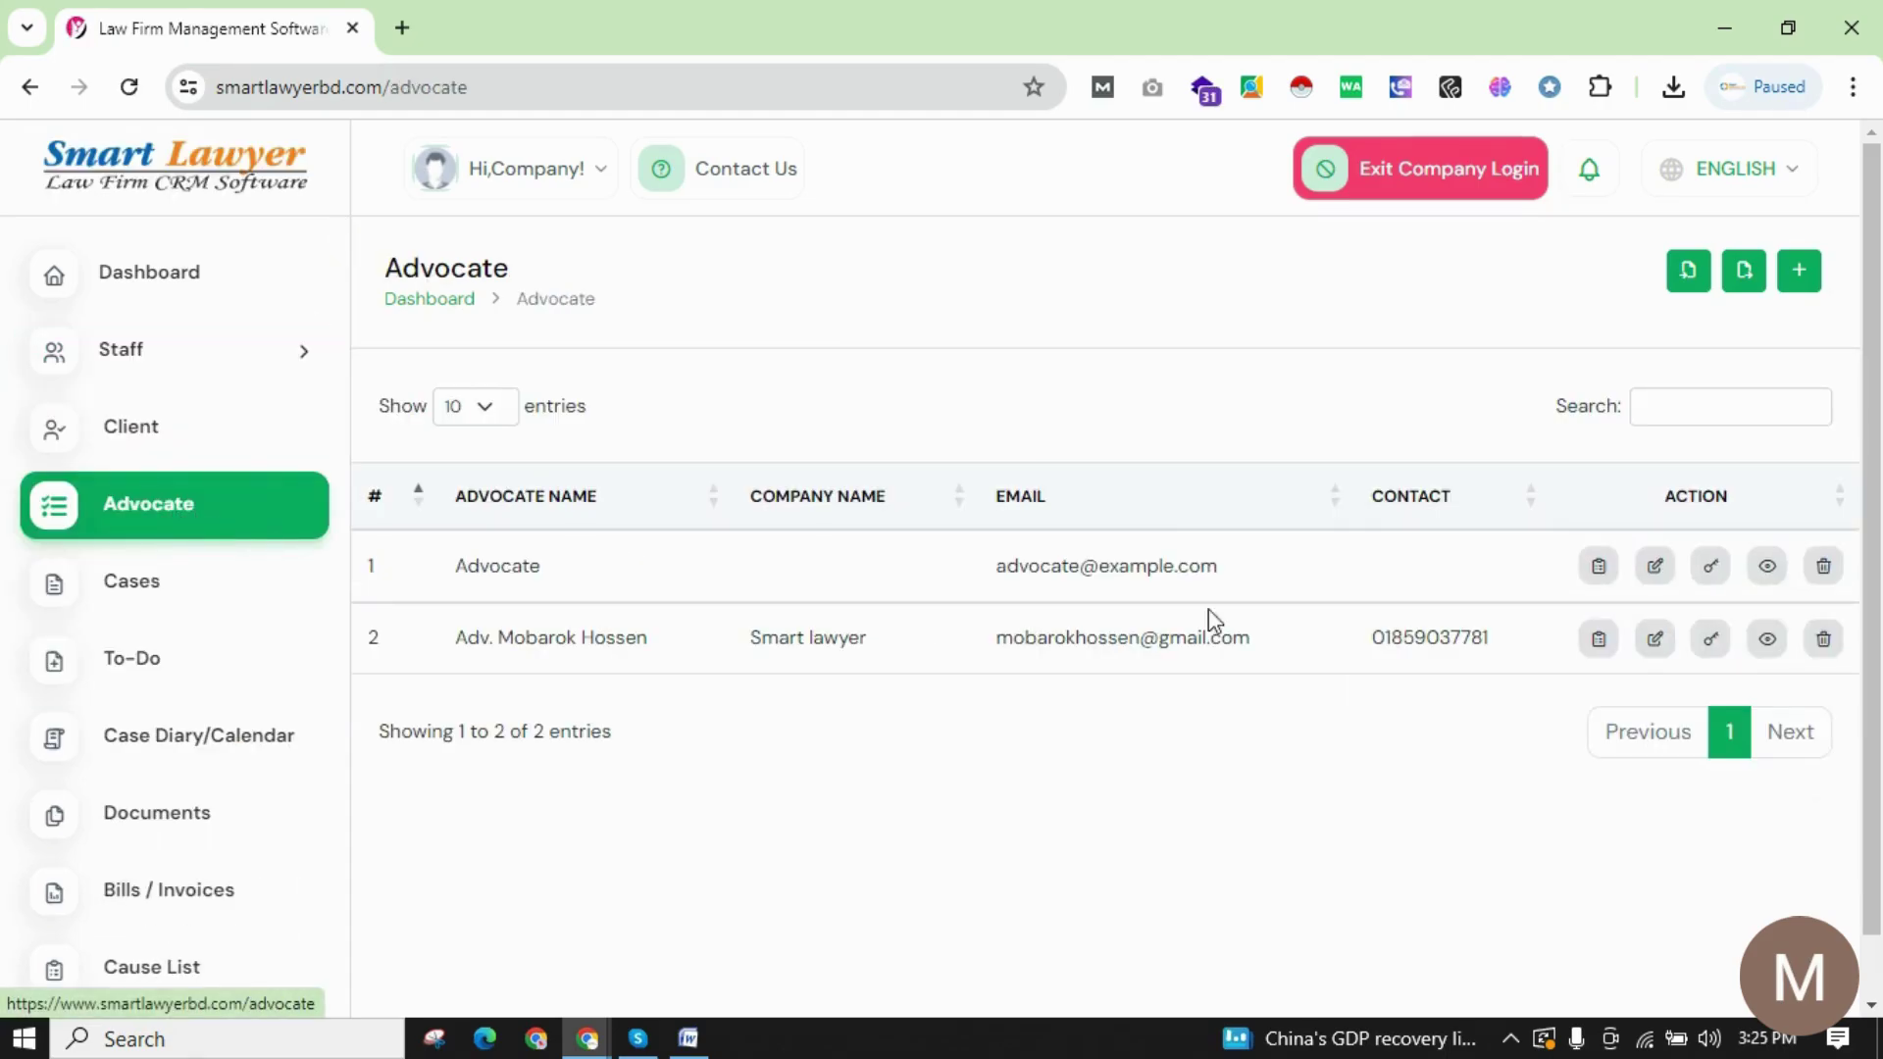
Open the form for adding an advocate and examine its fields down to the Chamber Address section.
{"action": "left_click", "coordinate": [1814, 292]}
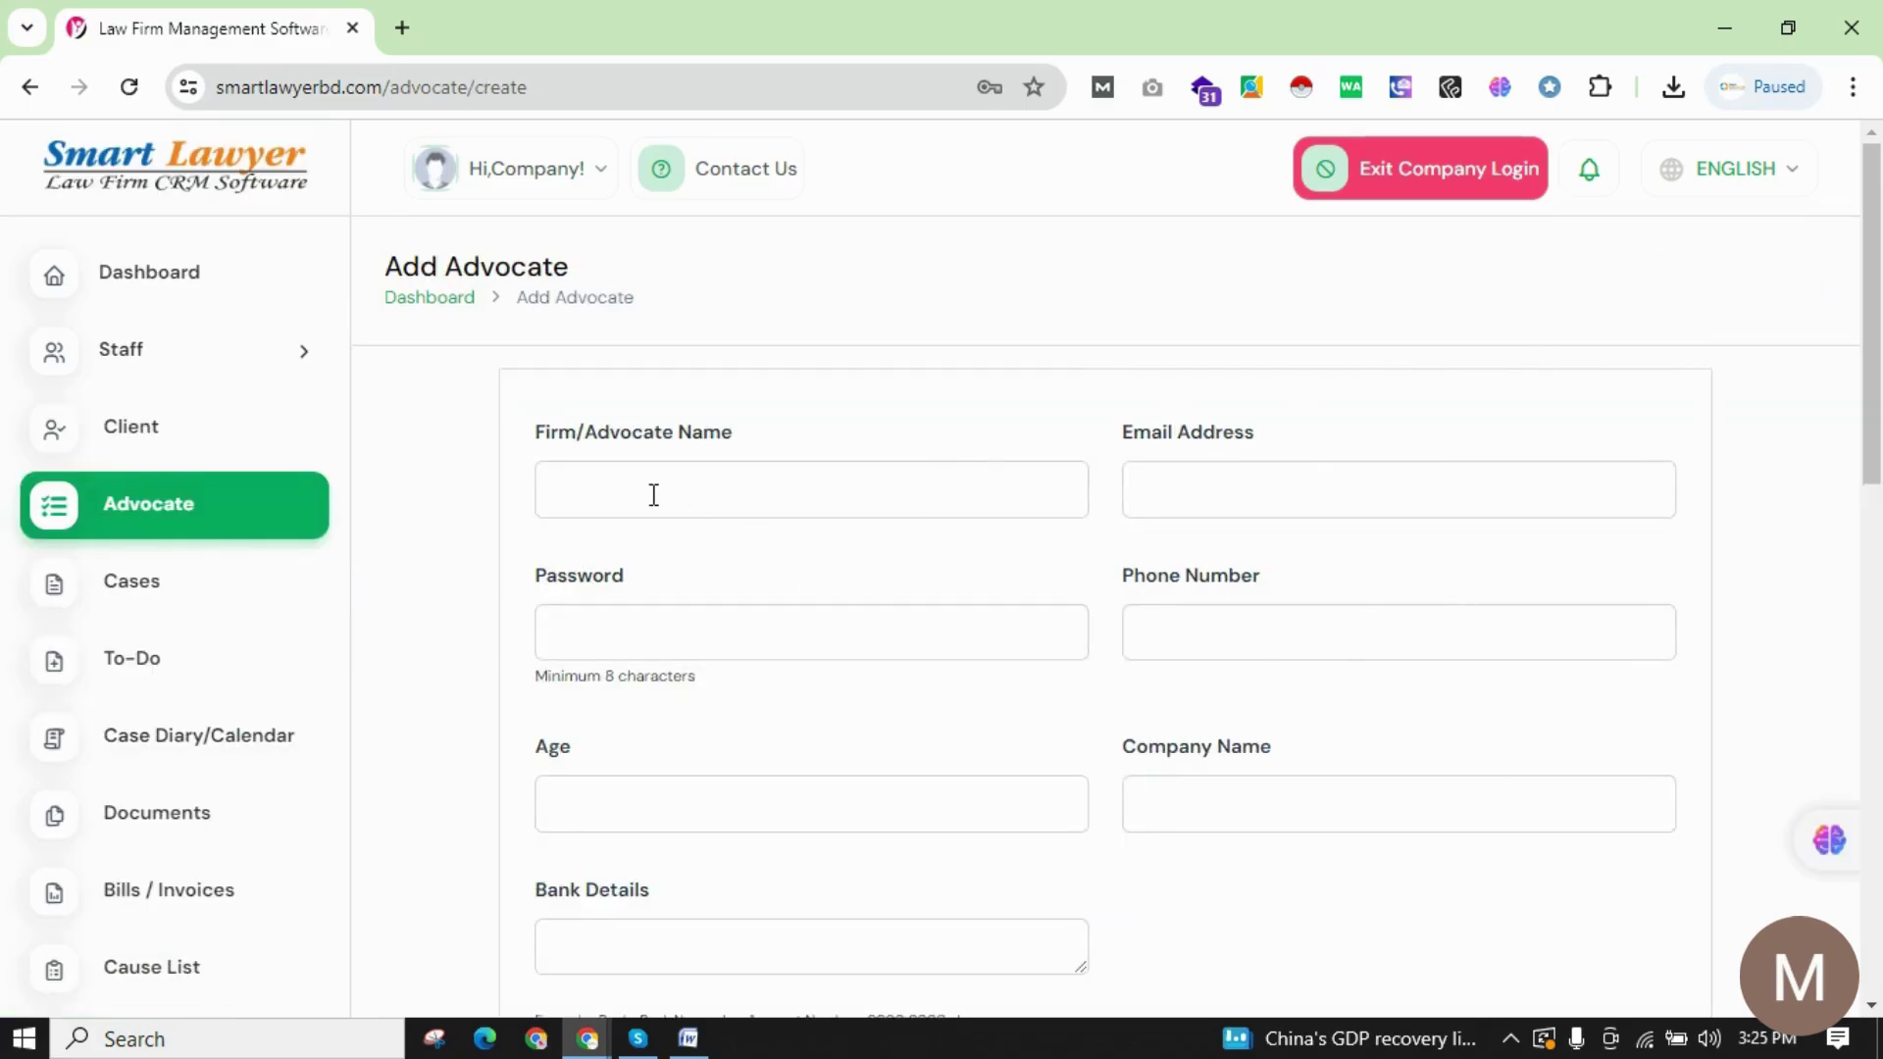
{"action": "scroll", "coordinate": [1089, 761], "scroll_direction": "down", "scroll_amount": 6}
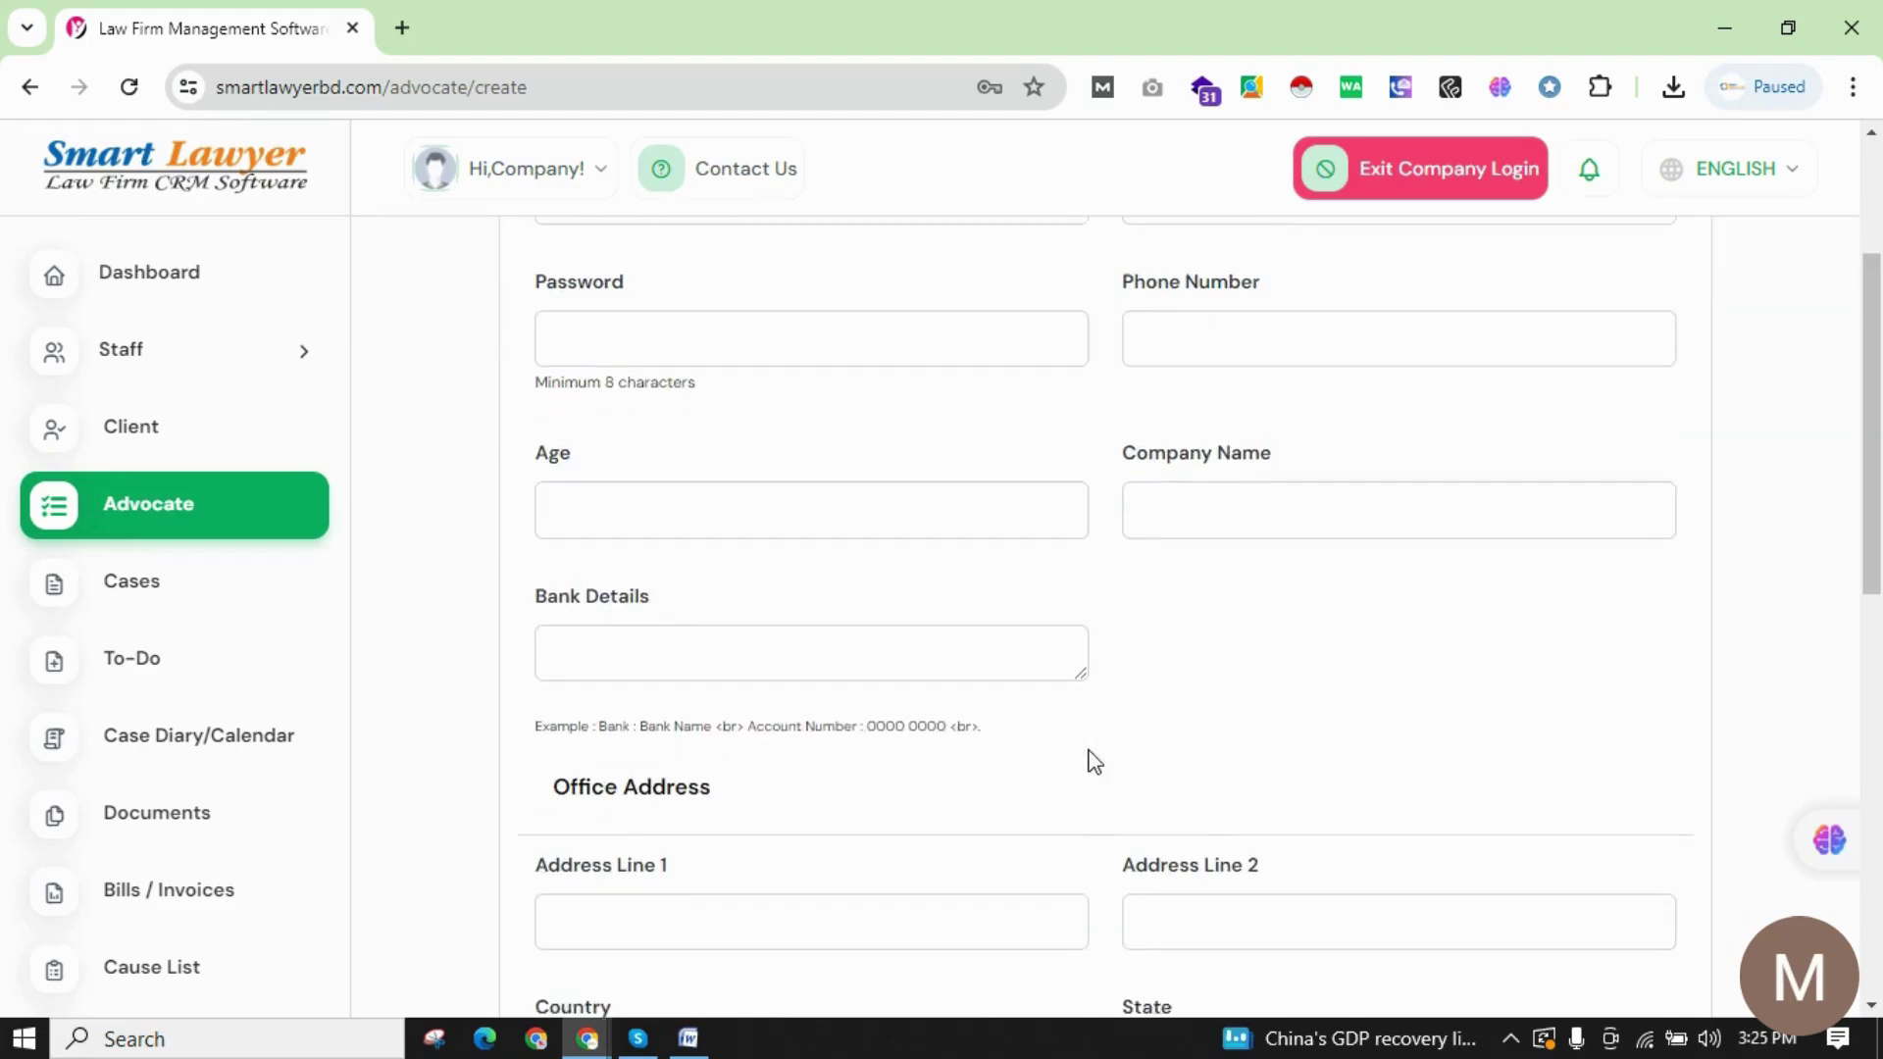
{"action": "scroll", "coordinate": [1090, 761], "scroll_direction": "down", "scroll_amount": 8}
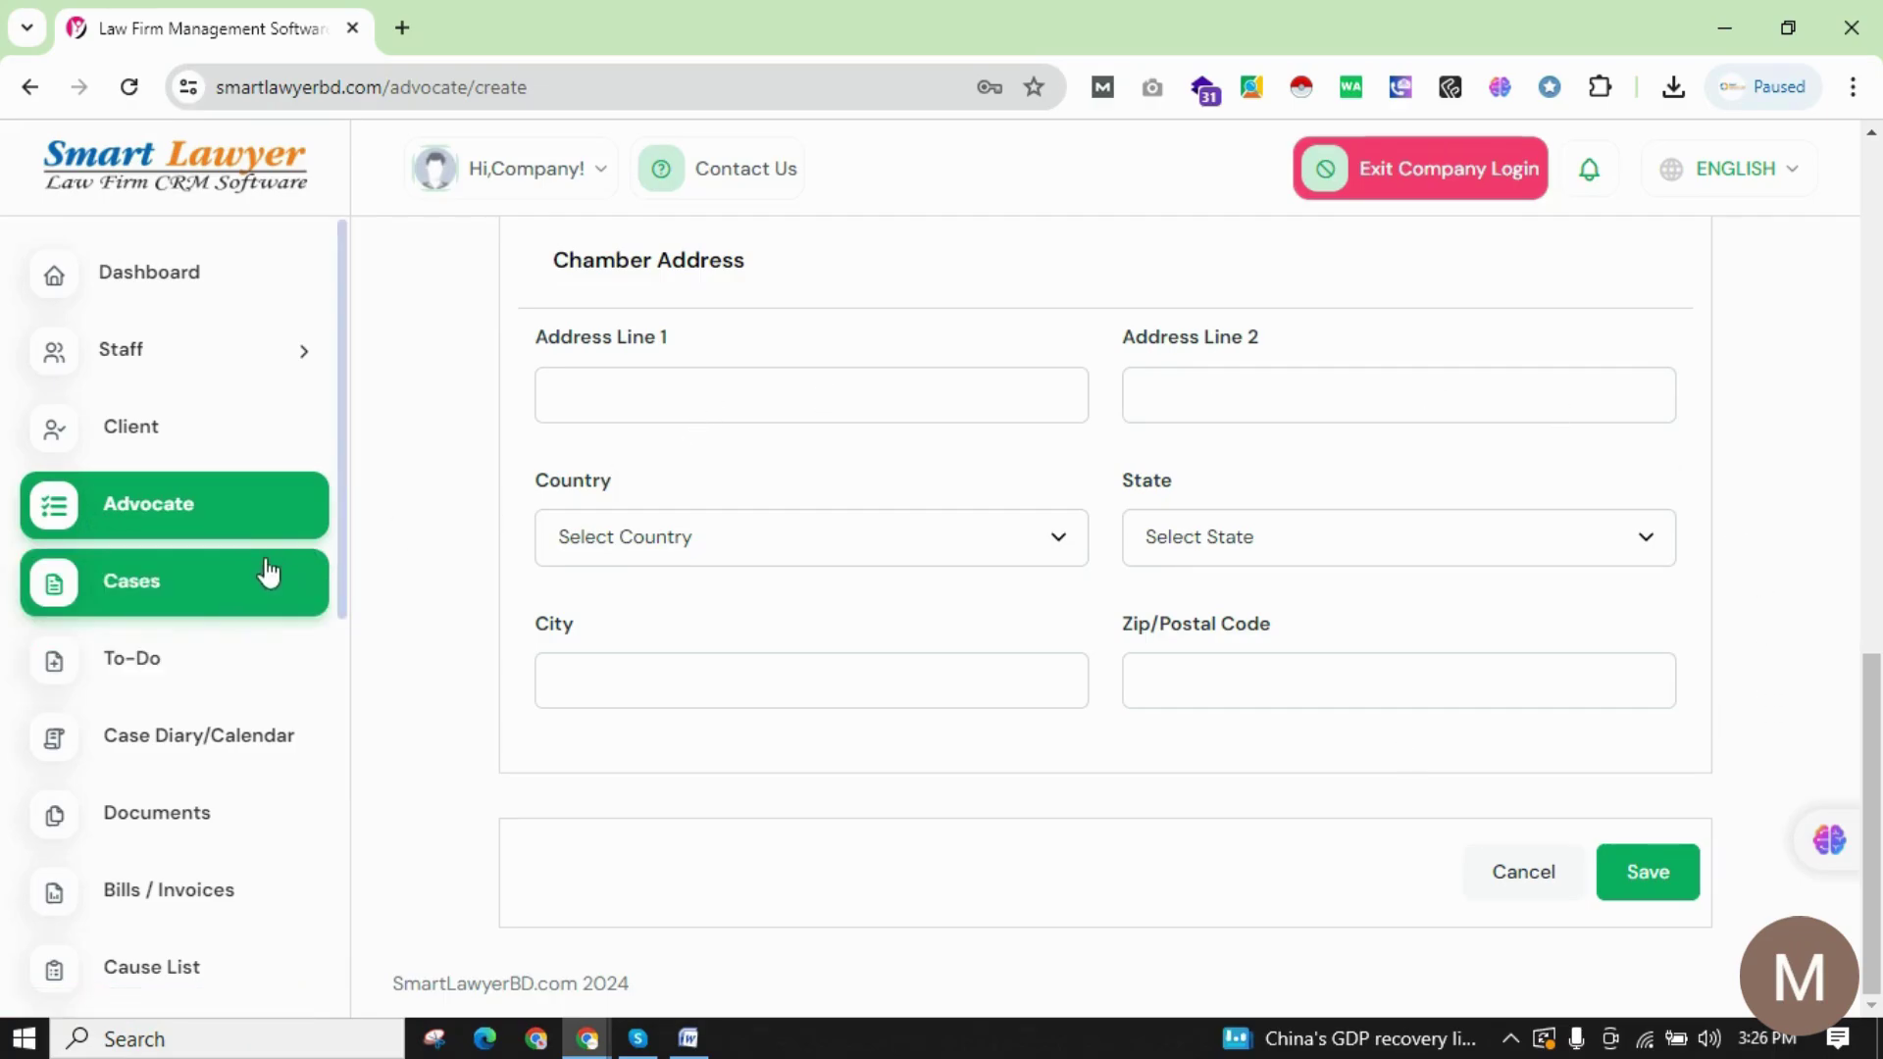
Open the form for adding a case and check the available Courts/Tribunal options.
{"action": "left_click", "coordinate": [175, 590]}
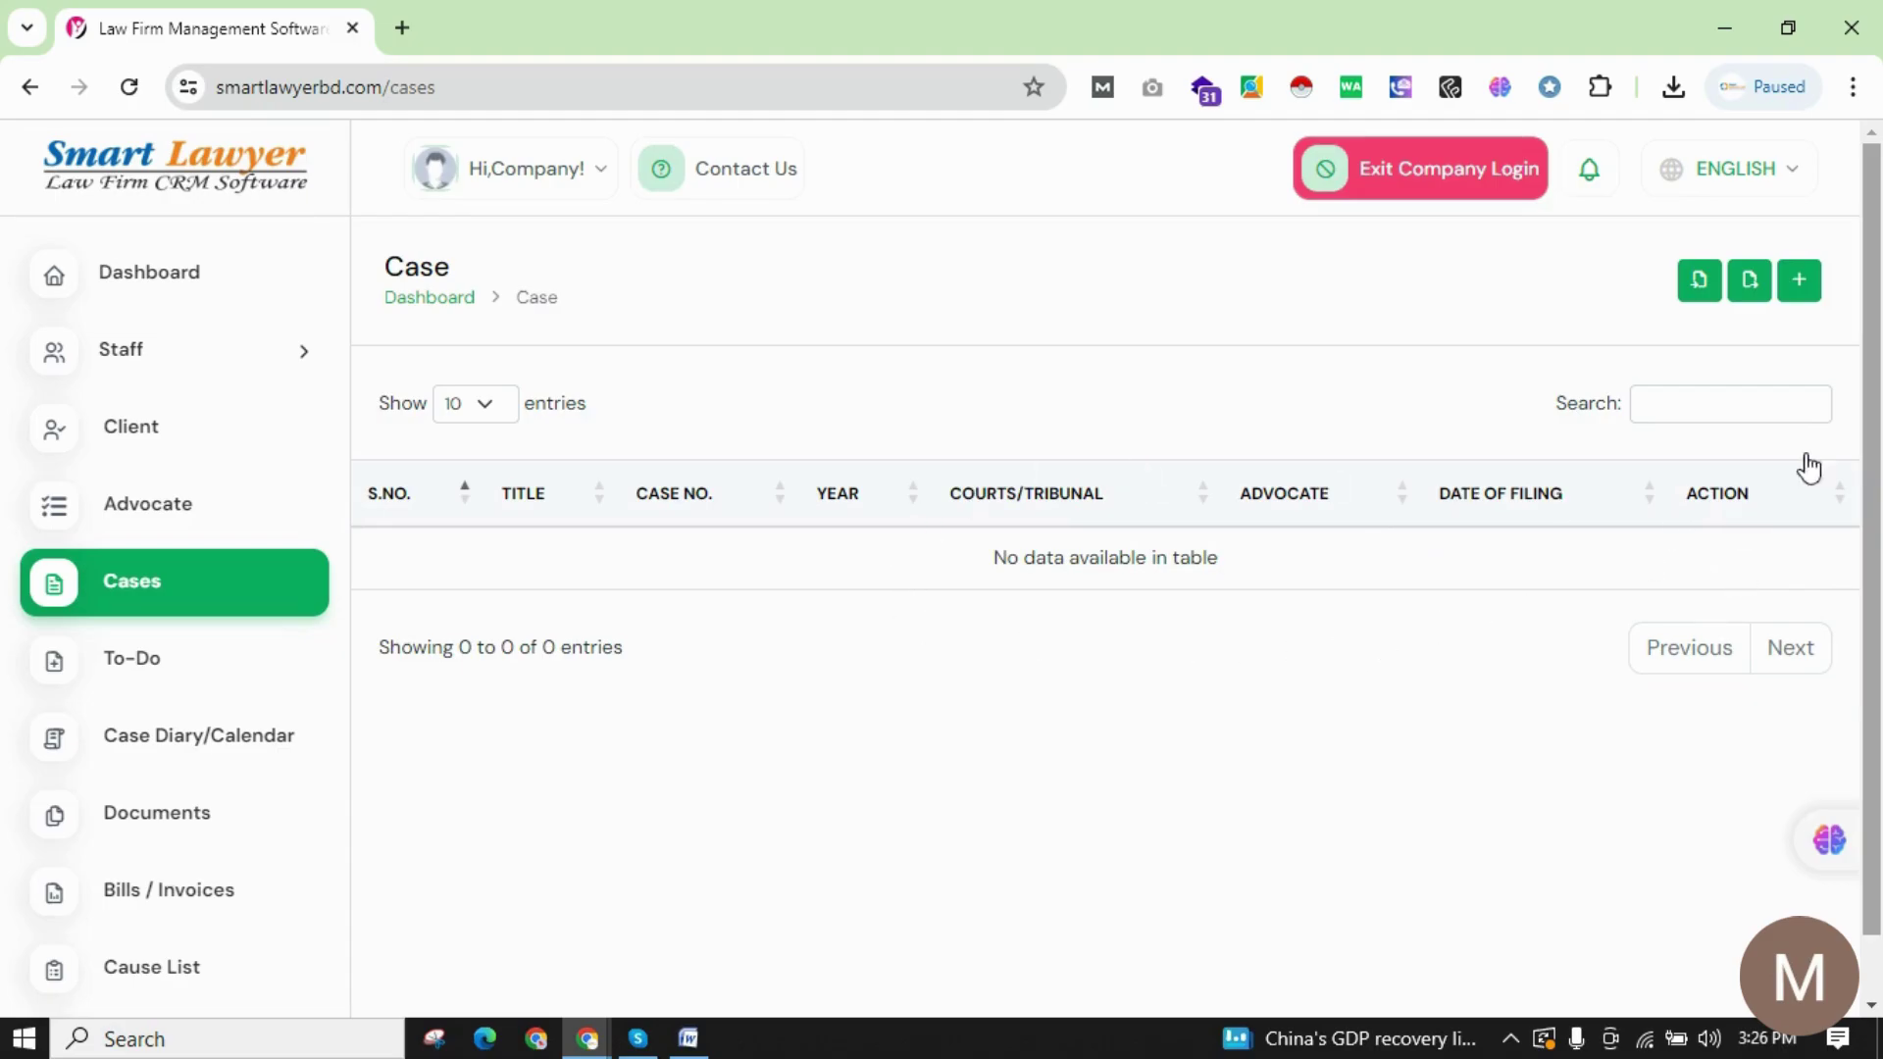
{"action": "left_click", "coordinate": [1798, 287]}
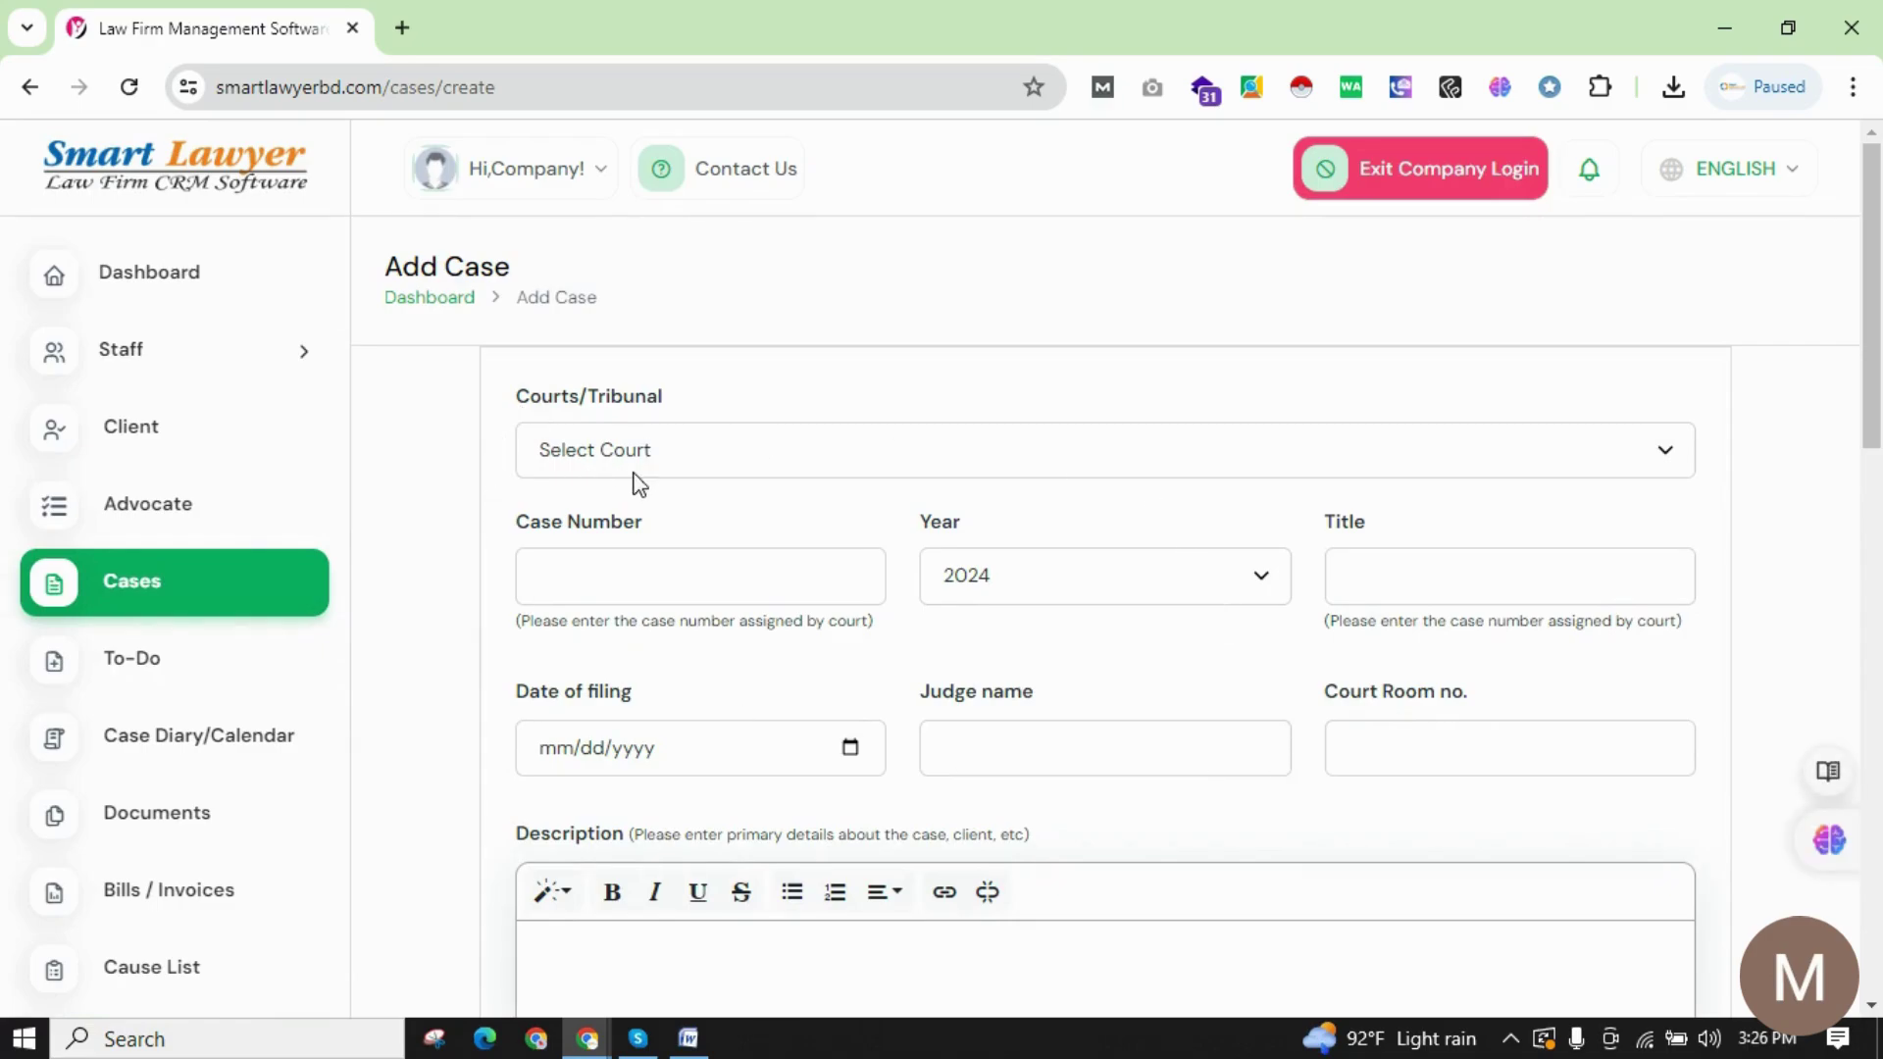
{"action": "left_click", "coordinate": [949, 454]}
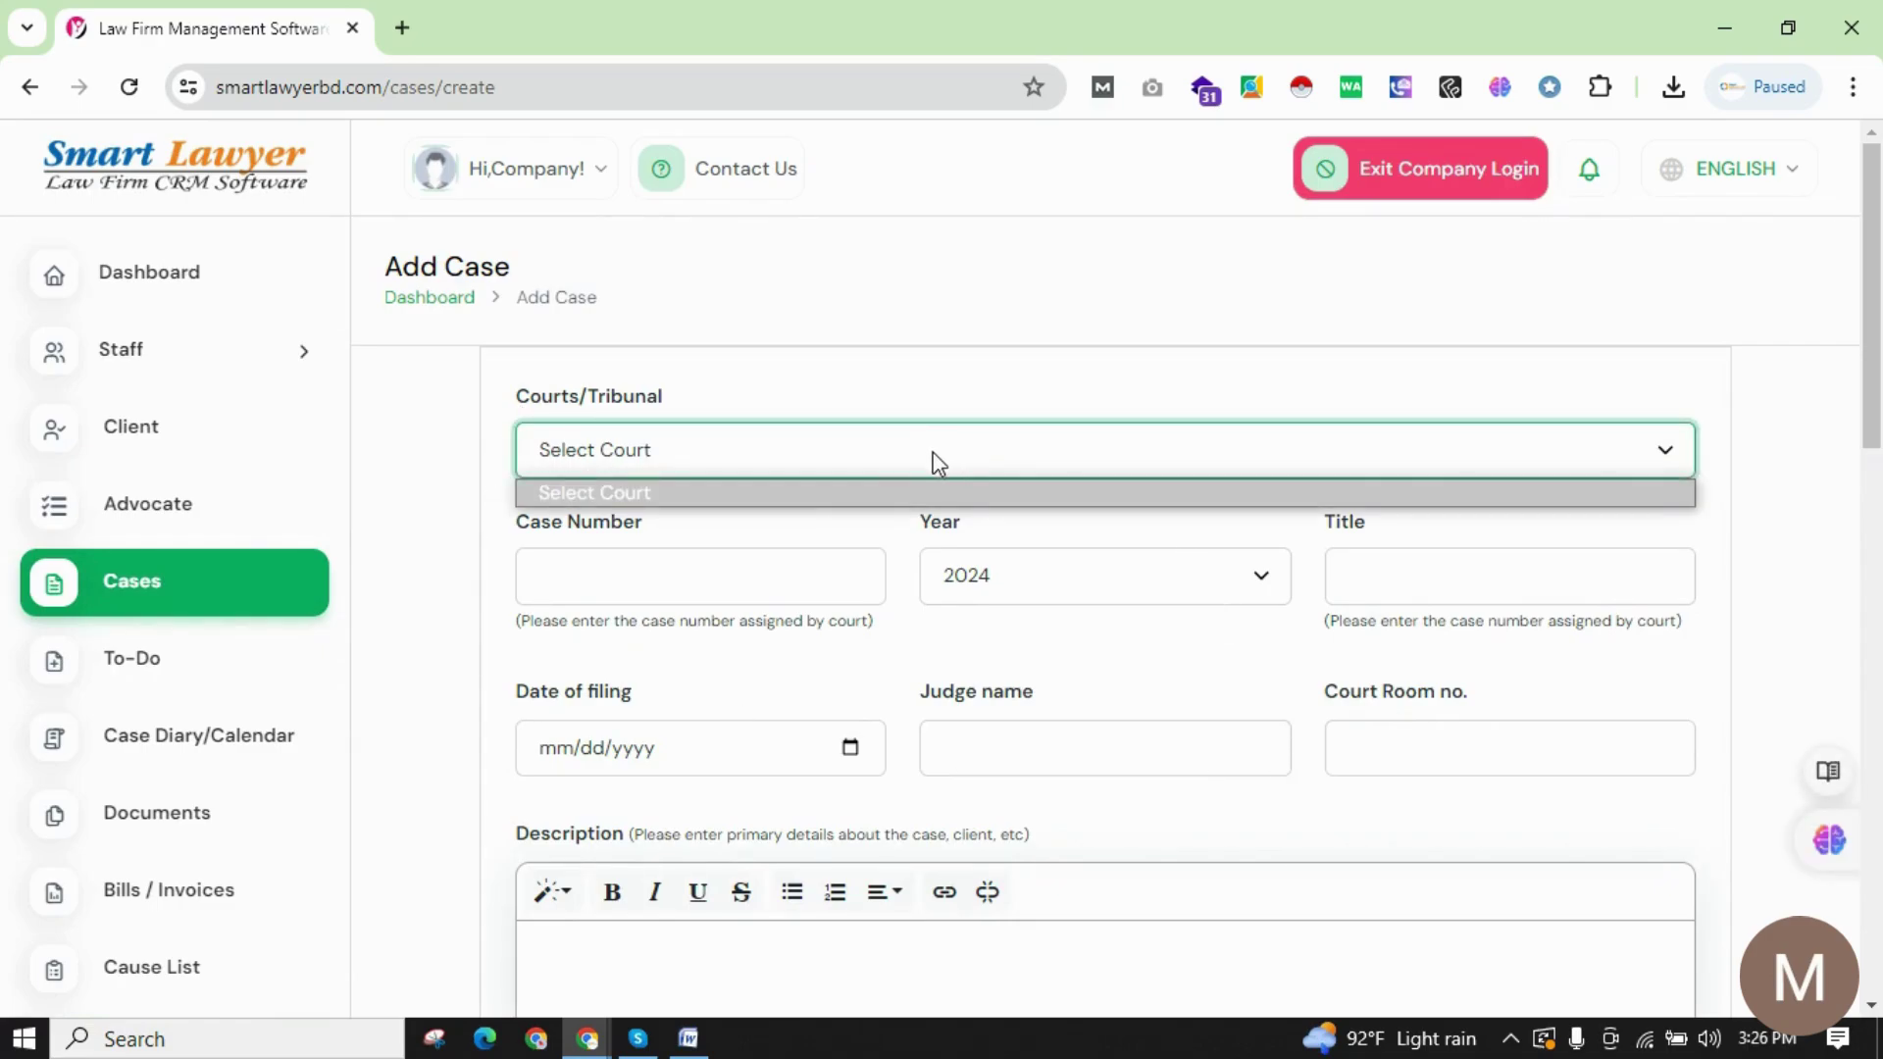
{"action": "left_click", "coordinate": [526, 546]}
Go through the new case's Case Number, Title, Judge name and Court Room no. fields.
{"action": "left_click", "coordinate": [693, 583]}
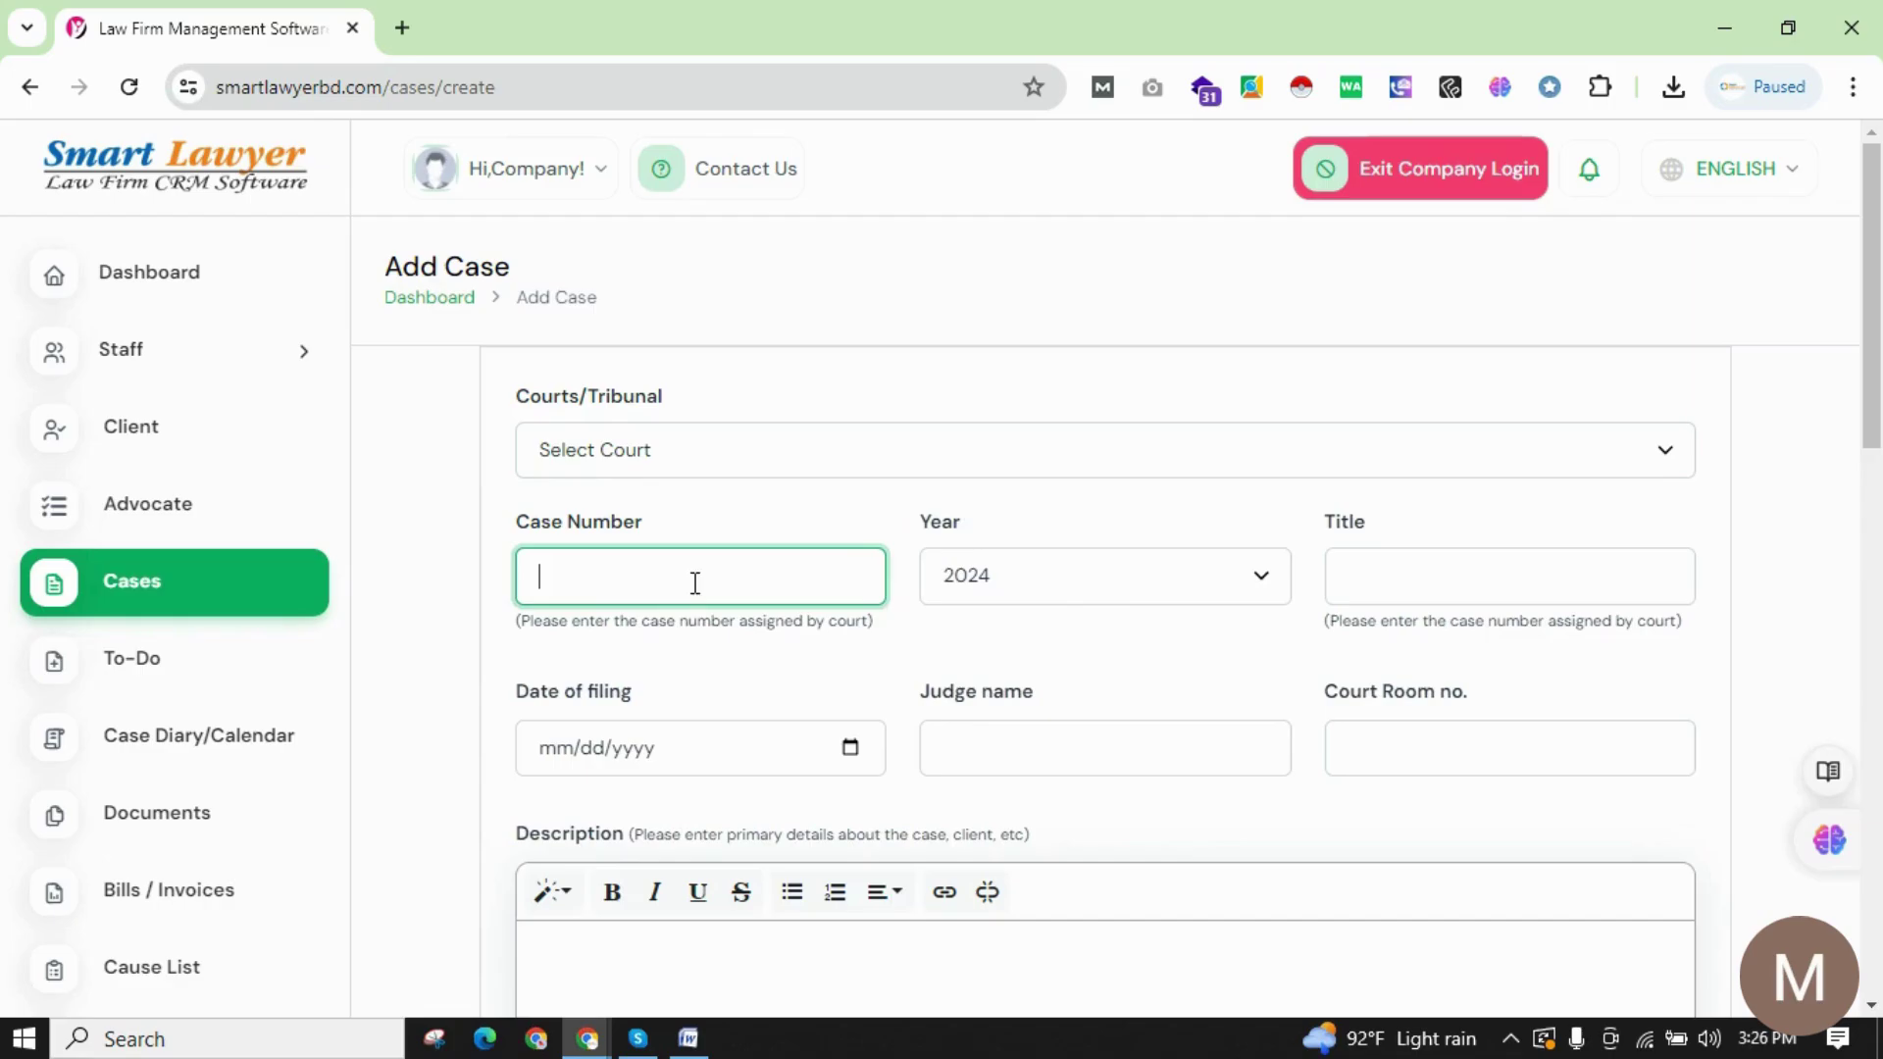
{"action": "left_click", "coordinate": [1456, 579]}
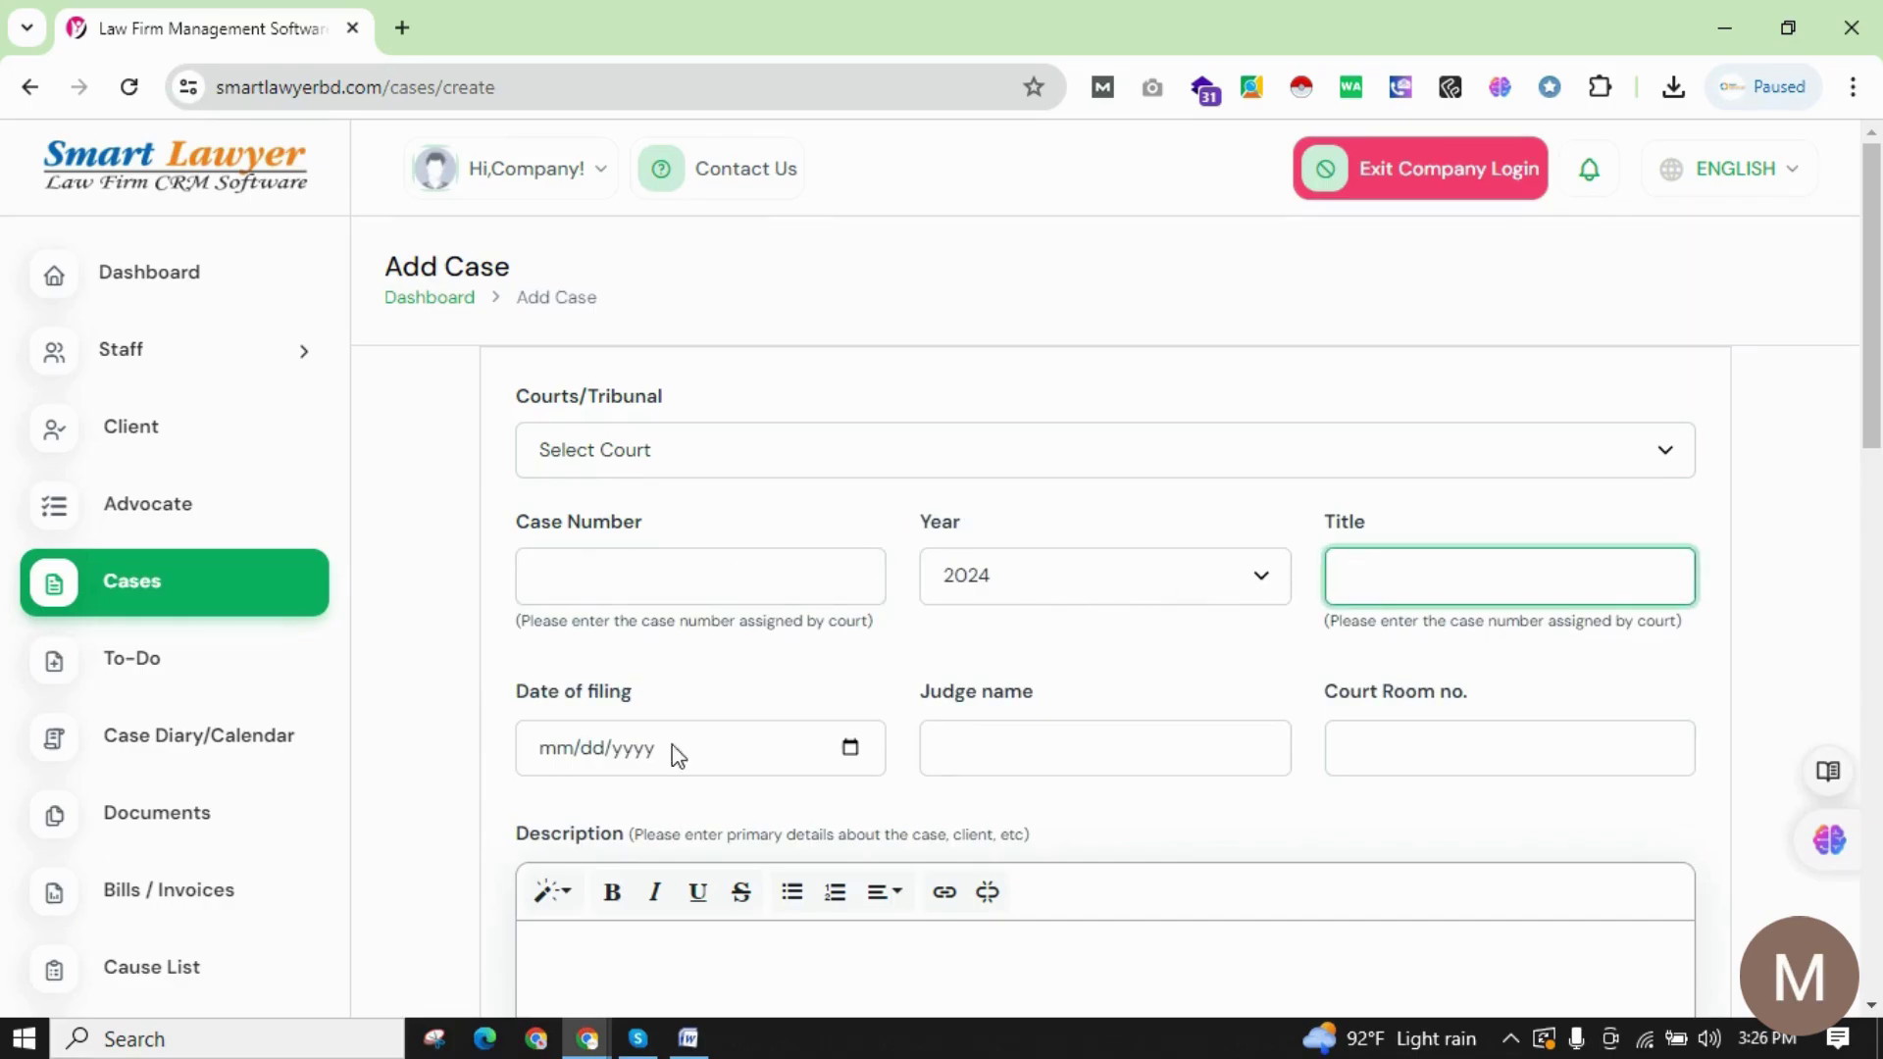
{"action": "left_click", "coordinate": [984, 762]}
{"action": "left_click", "coordinate": [1418, 745]}
{"action": "scroll", "coordinate": [1420, 744], "scroll_direction": "down", "scroll_amount": 3}
{"action": "scroll", "coordinate": [1423, 743], "scroll_direction": "down", "scroll_amount": 2}
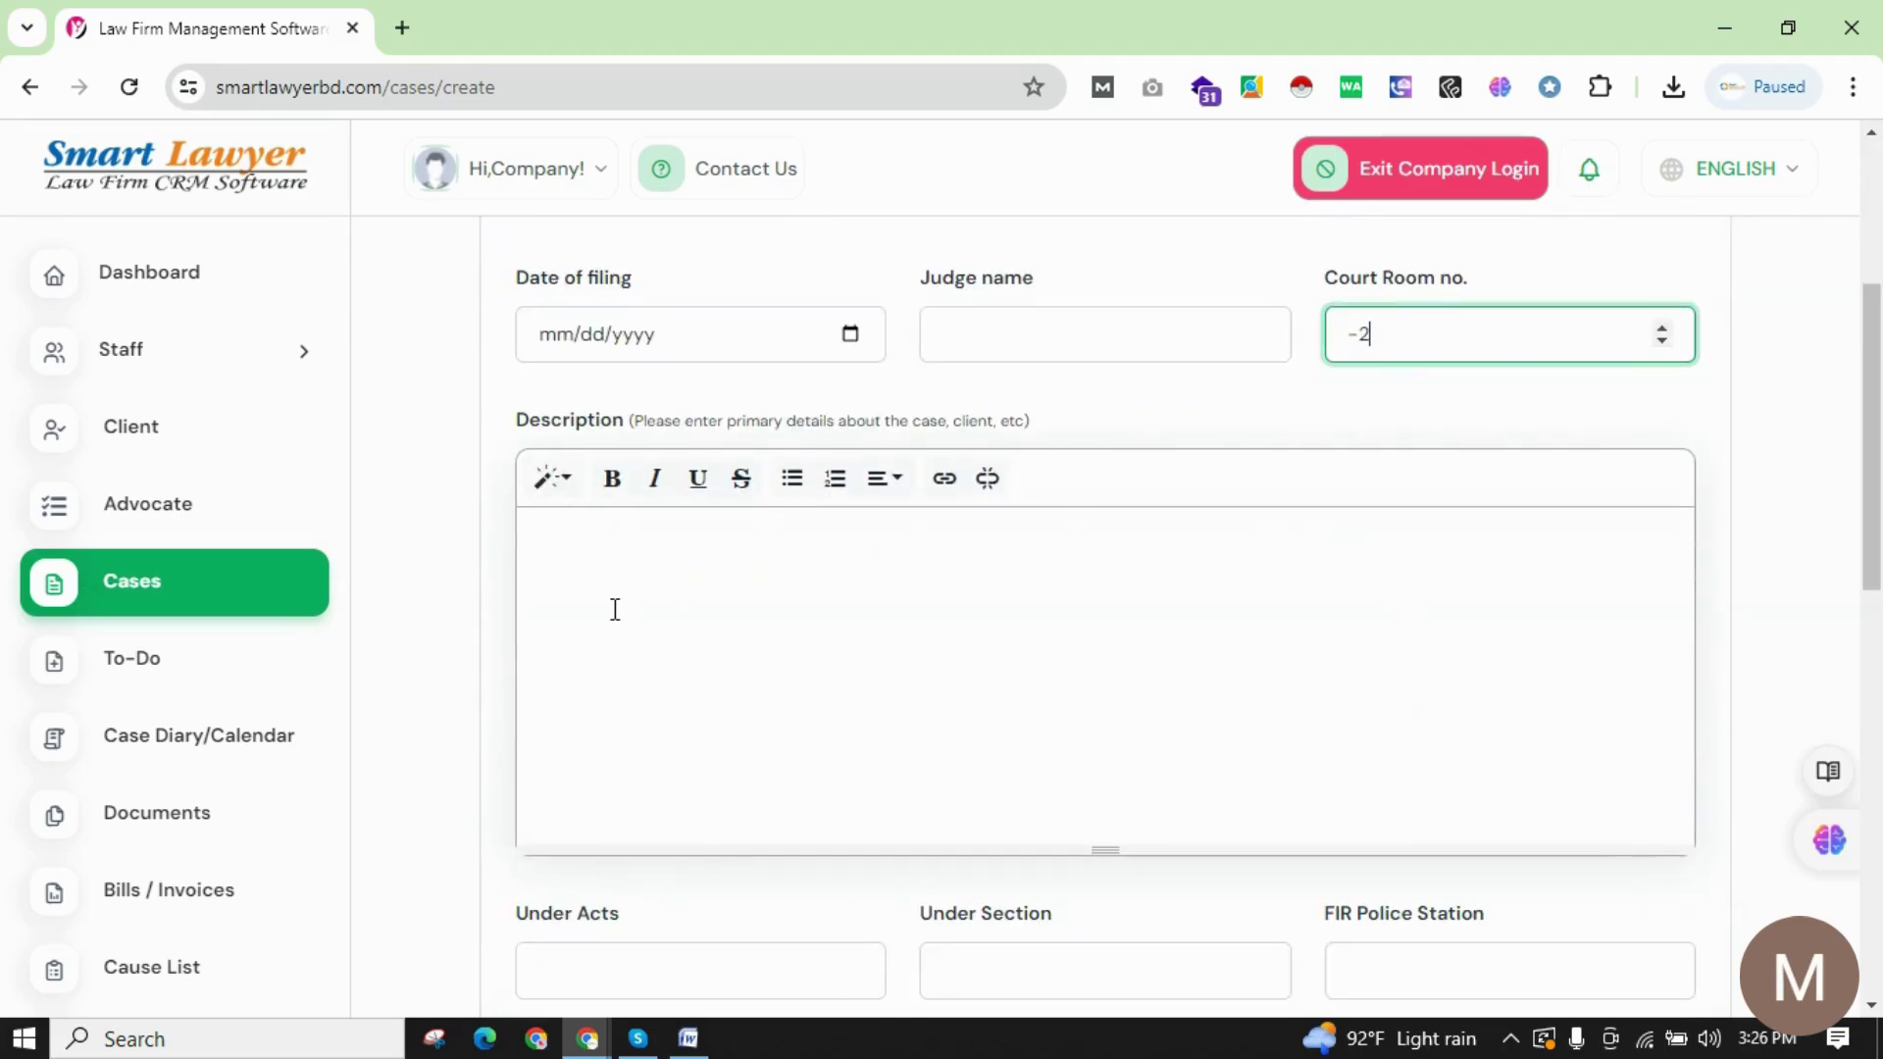
Go through the new case's Description, Under Acts, Under Section, FIR Police Station, FIR No. and Stage fields.
{"action": "left_click", "coordinate": [593, 560]}
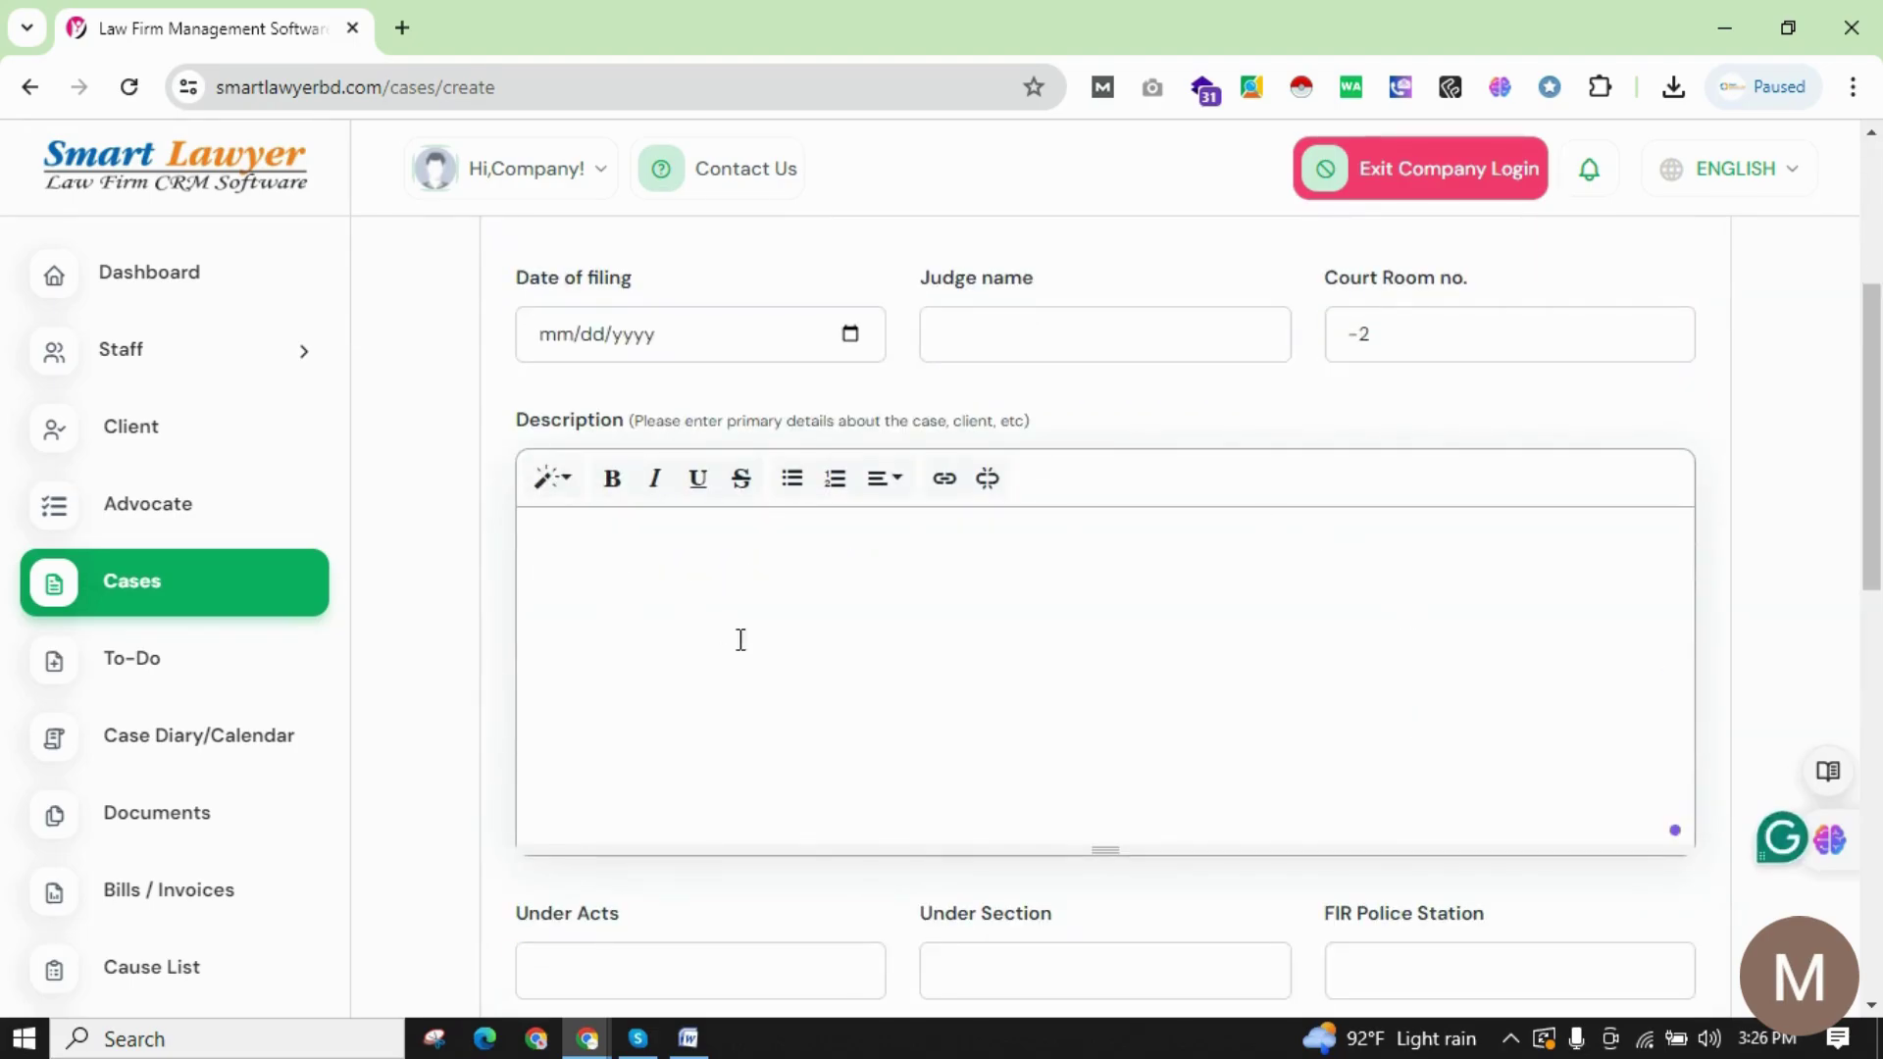
{"action": "scroll", "coordinate": [746, 647], "scroll_direction": "down", "scroll_amount": 3}
{"action": "left_click", "coordinate": [643, 693]}
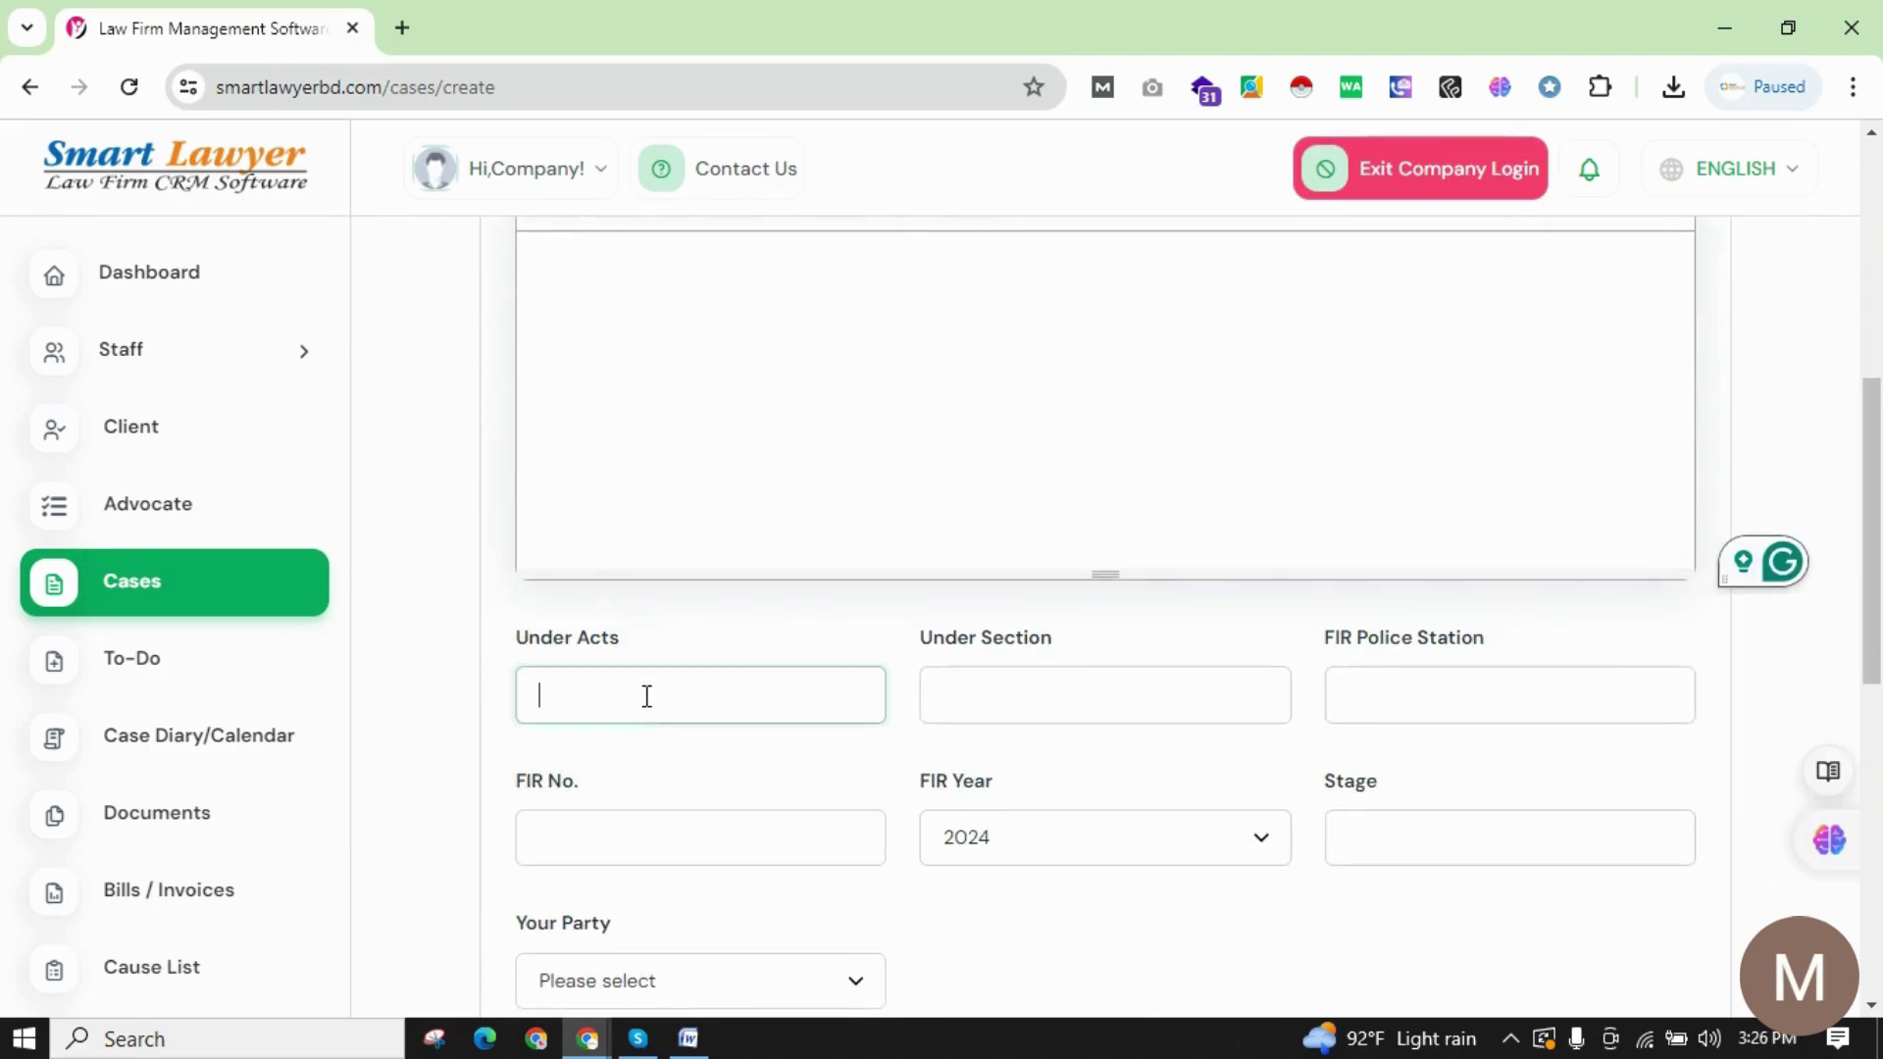
{"action": "left_click", "coordinate": [1020, 684]}
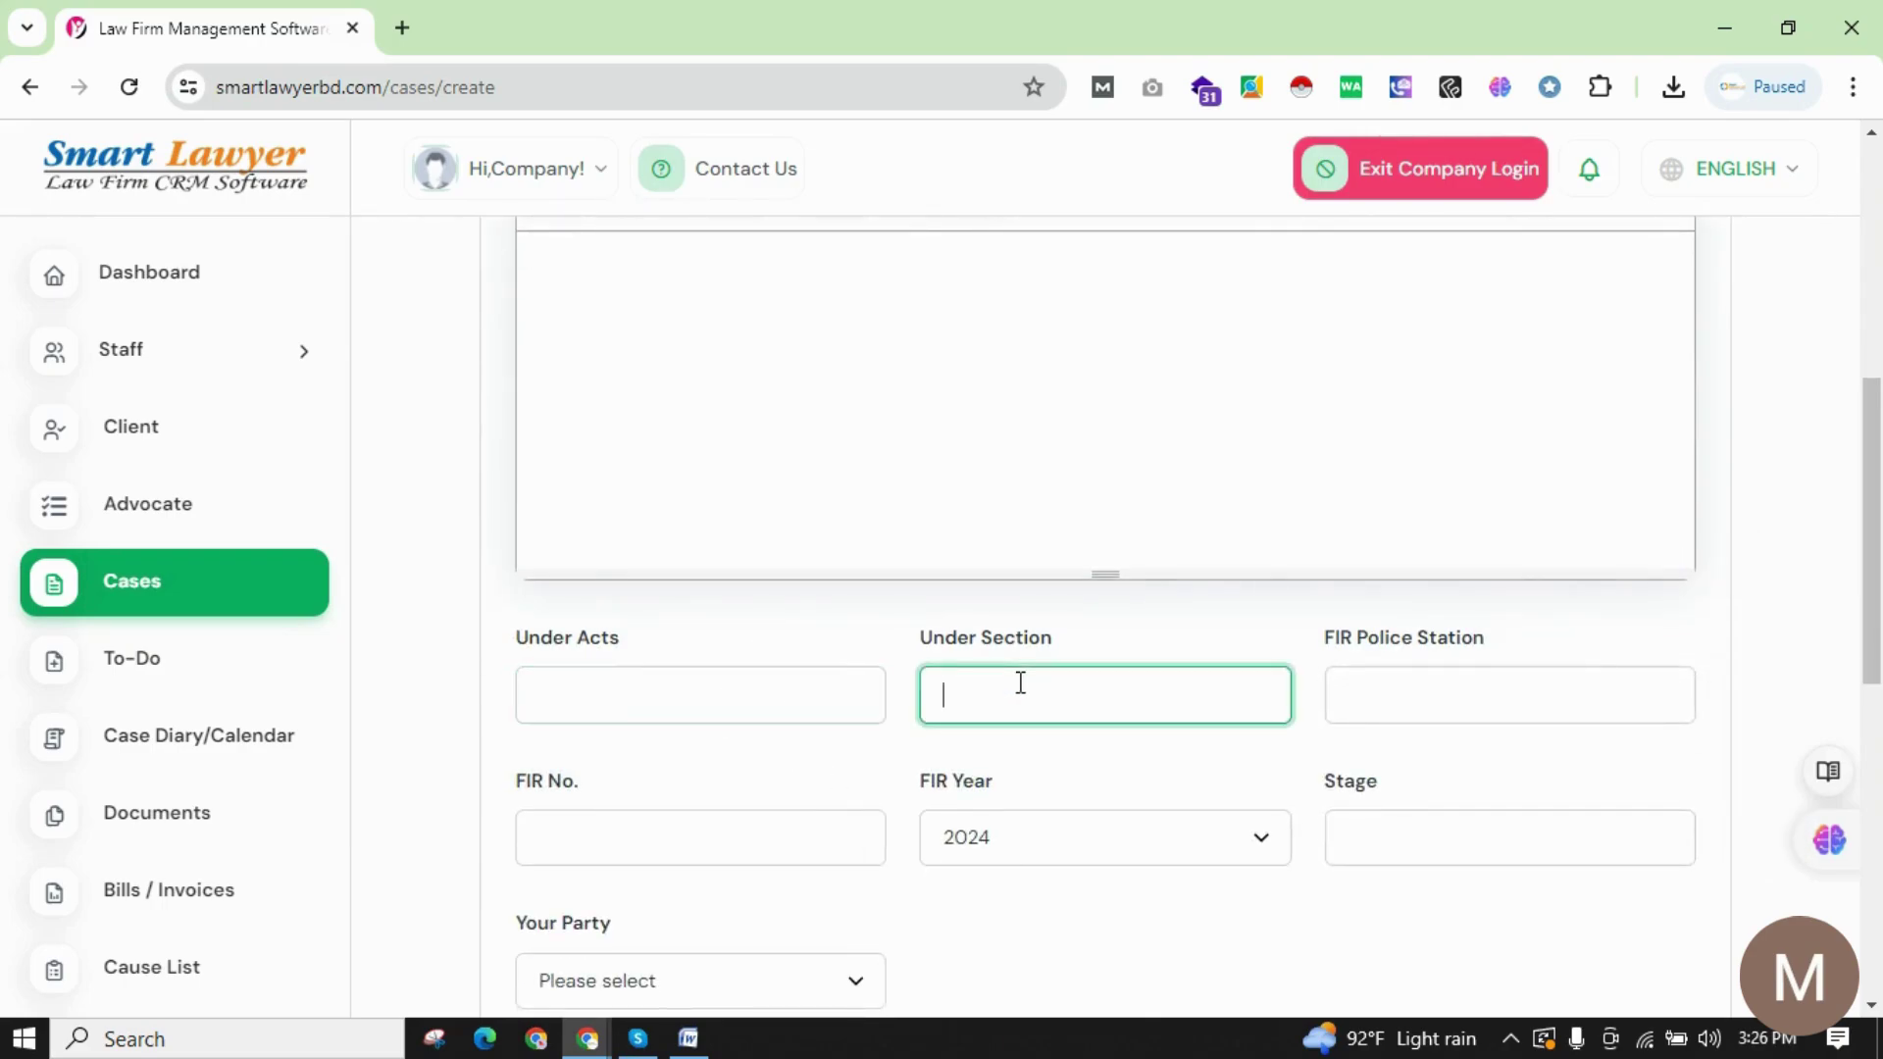
{"action": "left_click", "coordinate": [1376, 684]}
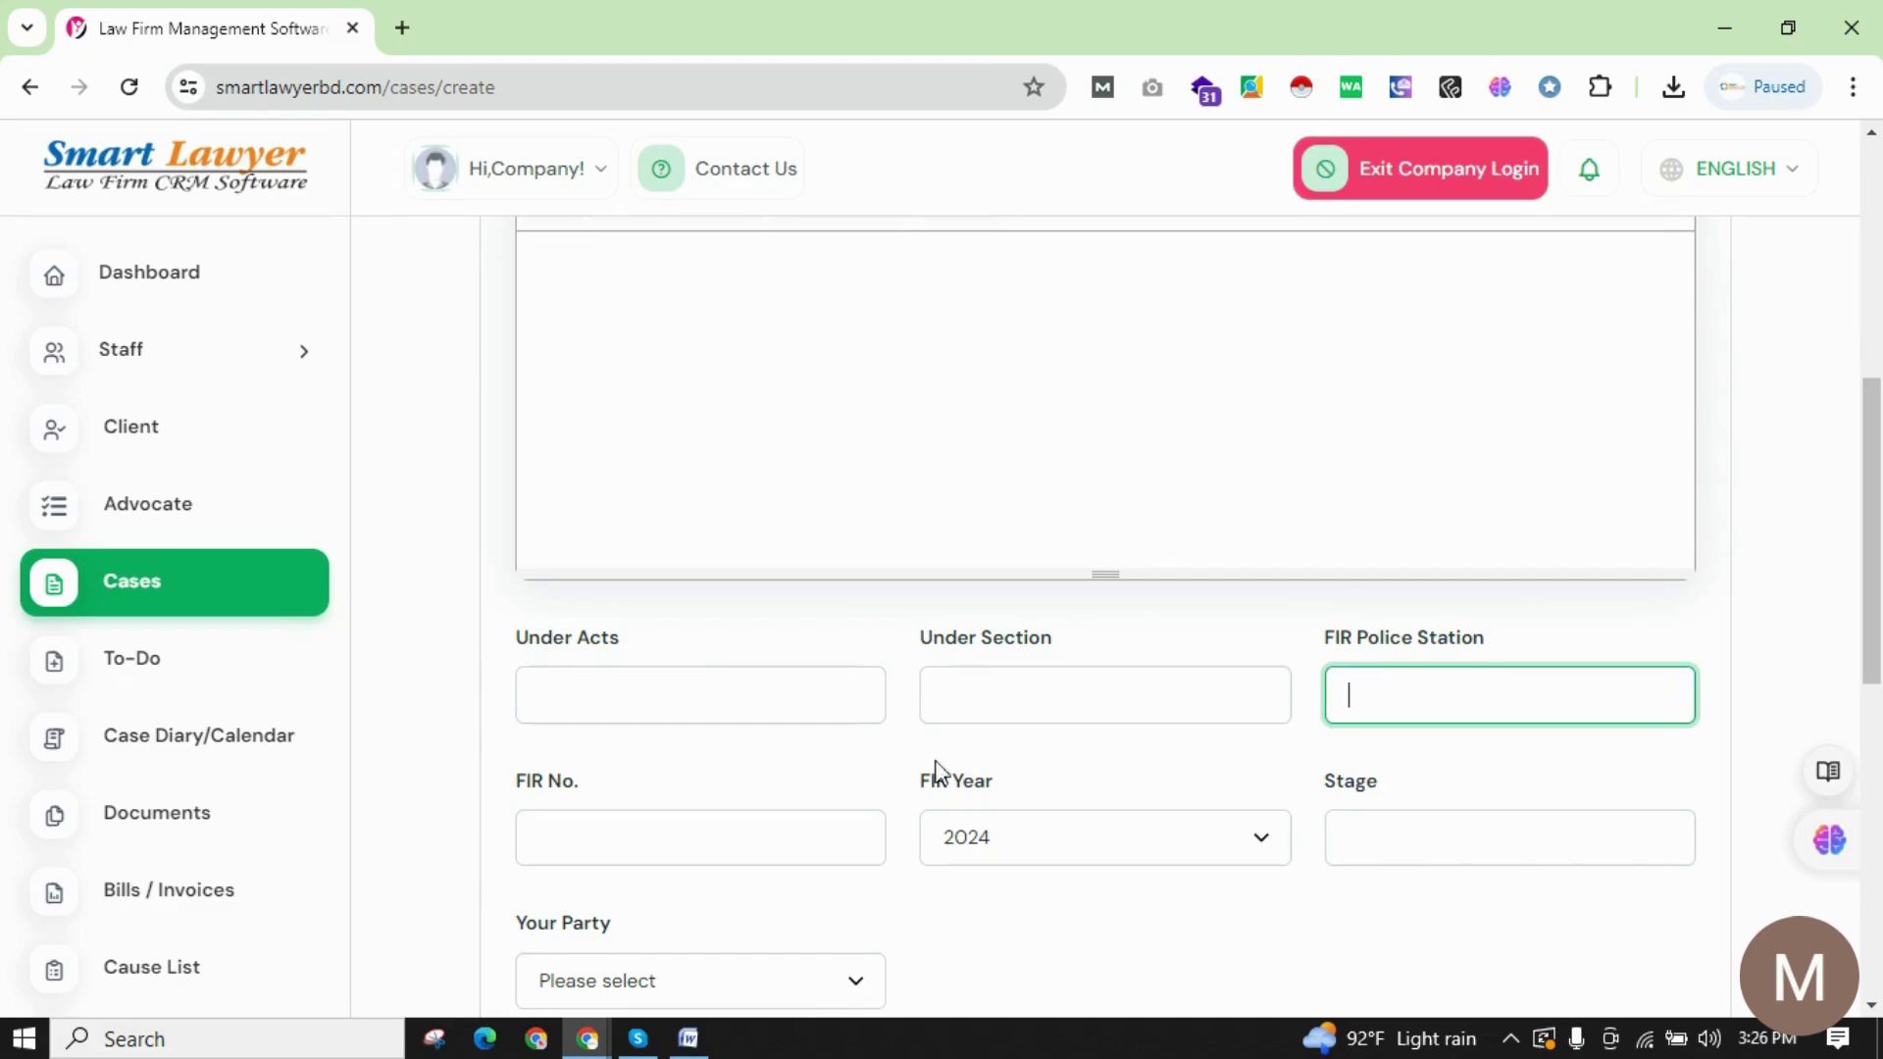
{"action": "left_click", "coordinate": [635, 840]}
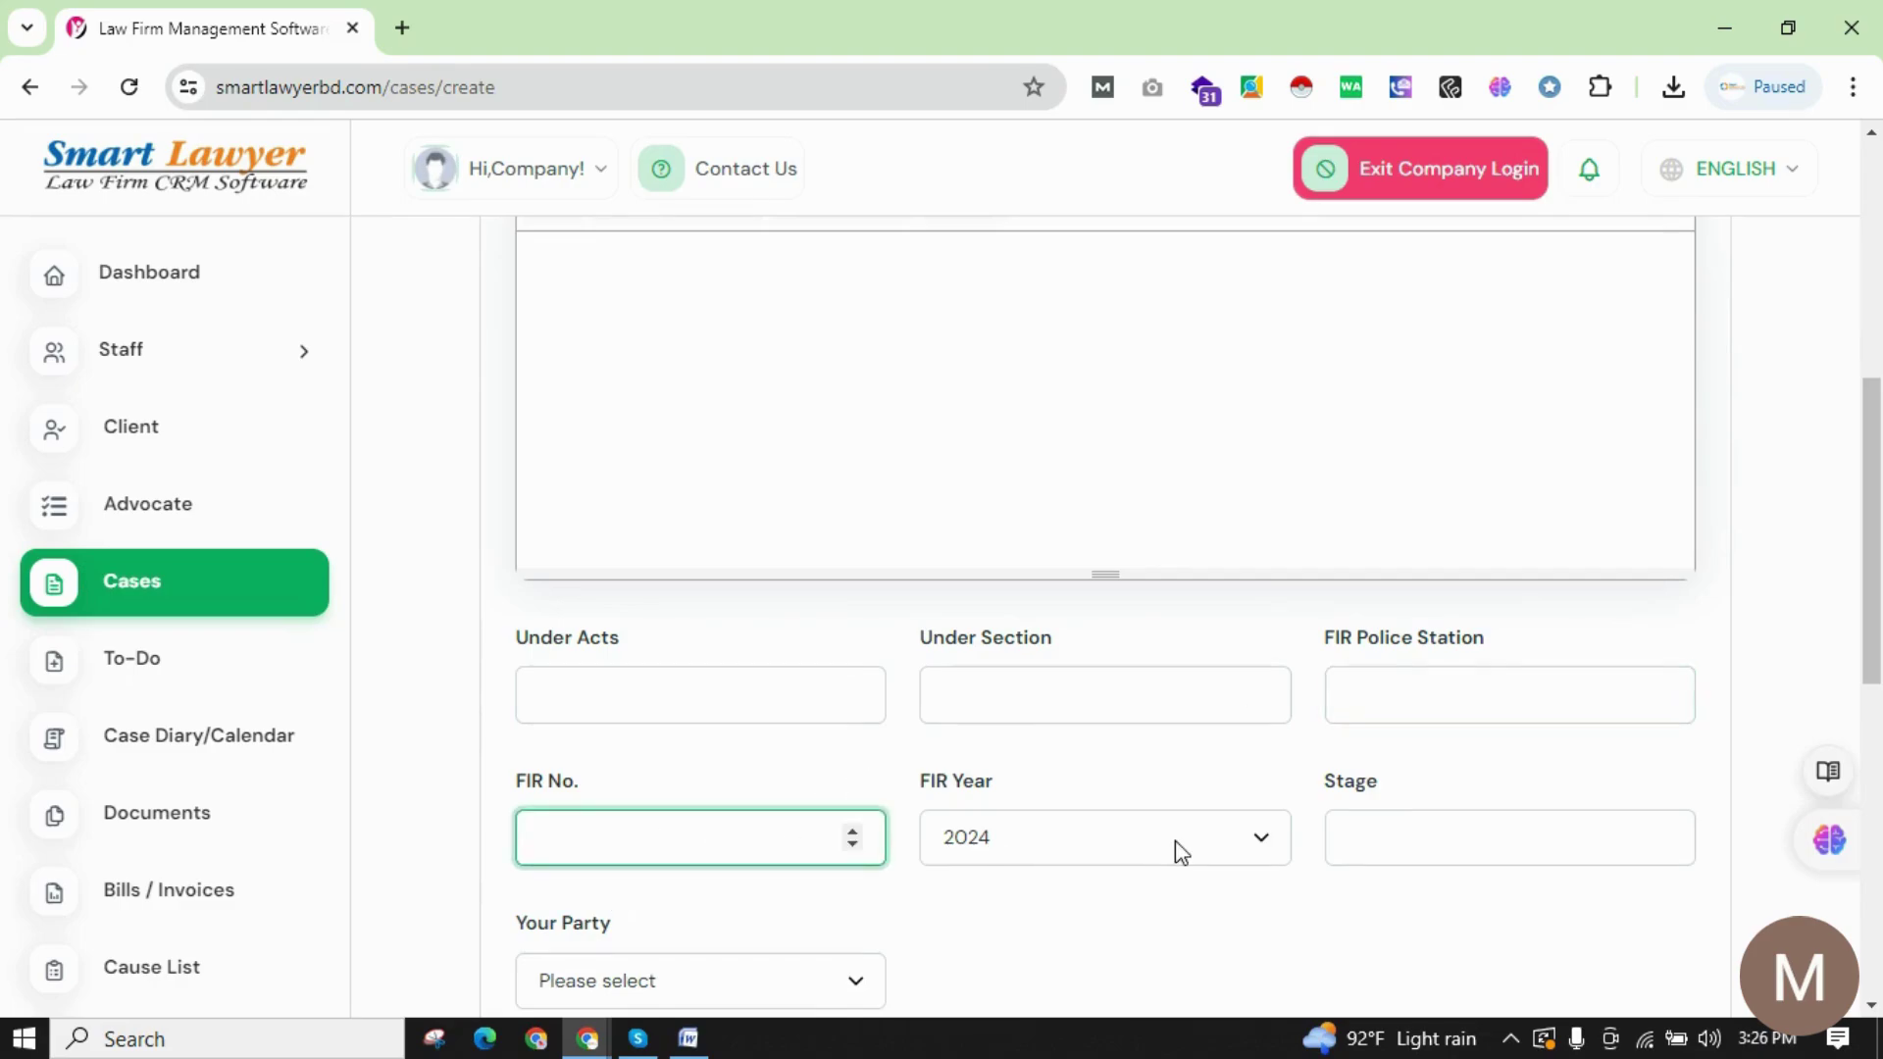
{"action": "left_click", "coordinate": [1398, 836]}
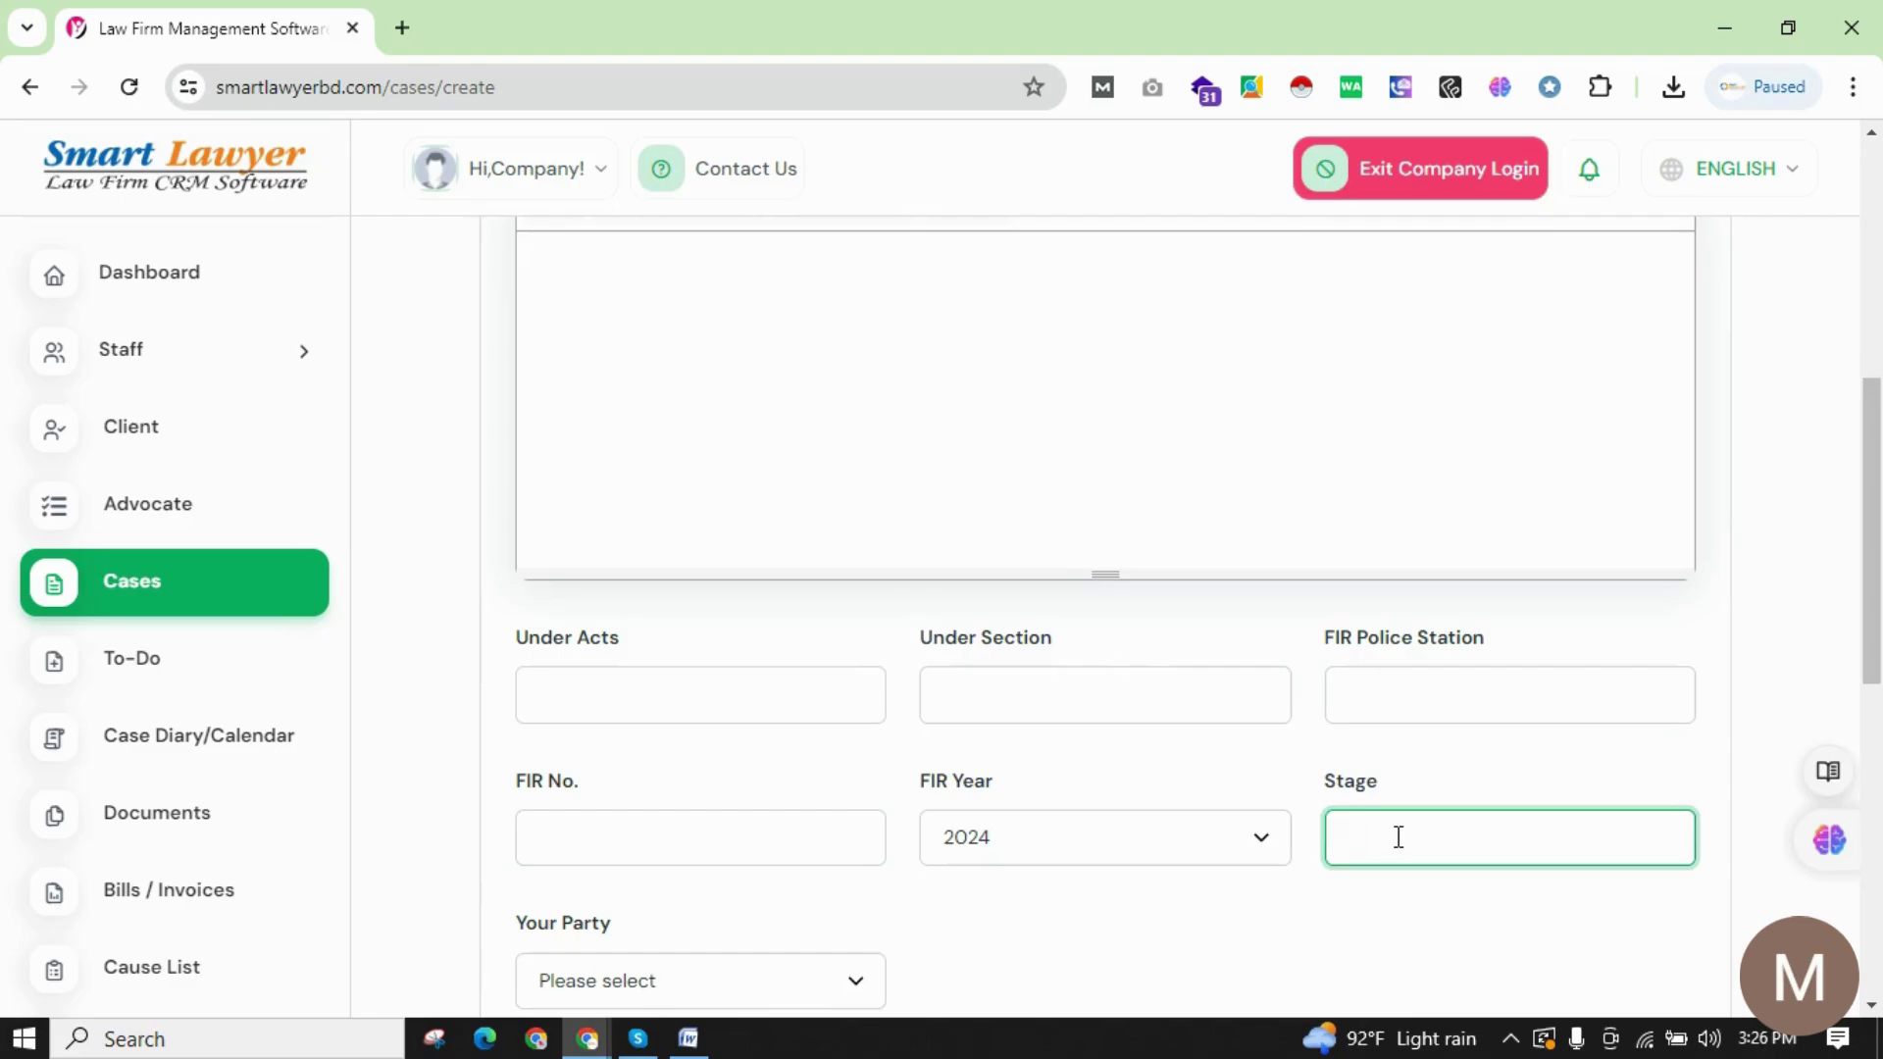
Check the available Your Party options for the new case without choosing one.
{"action": "scroll", "coordinate": [1399, 837], "scroll_direction": "down", "scroll_amount": 3}
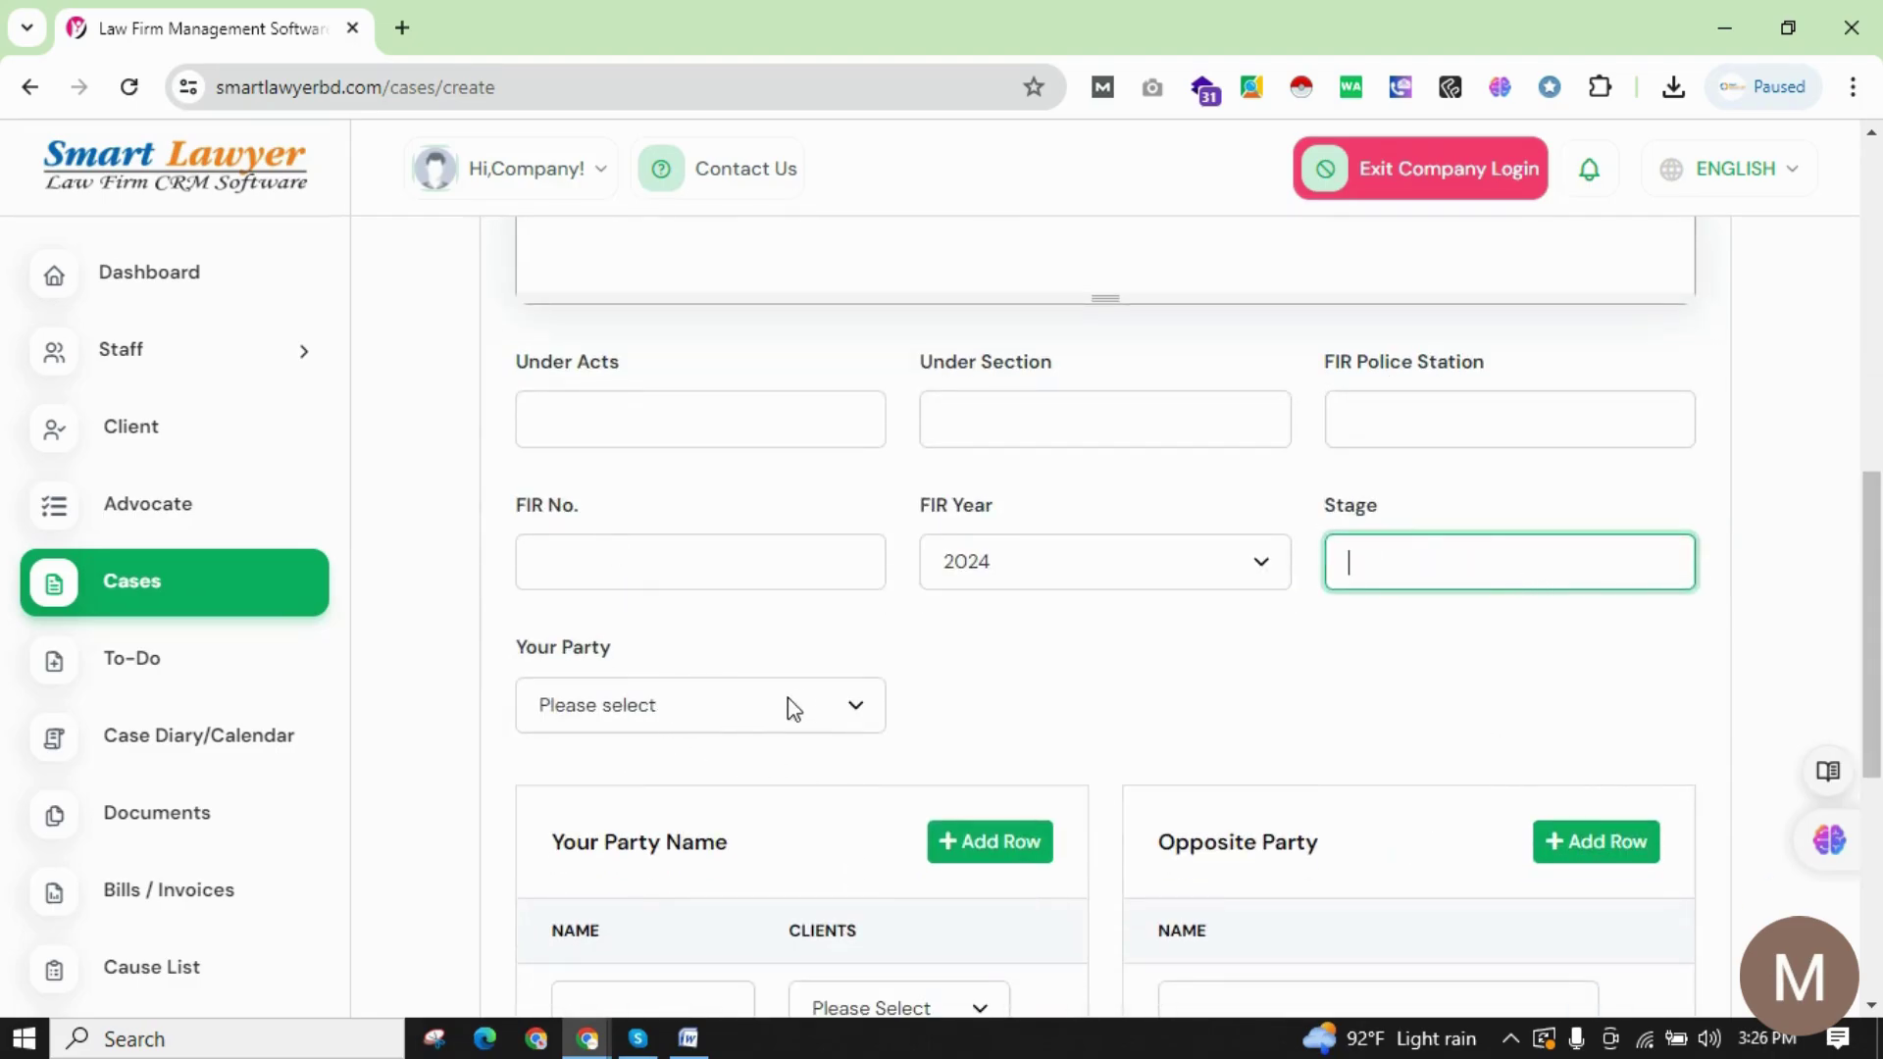
{"action": "left_click", "coordinate": [853, 708]}
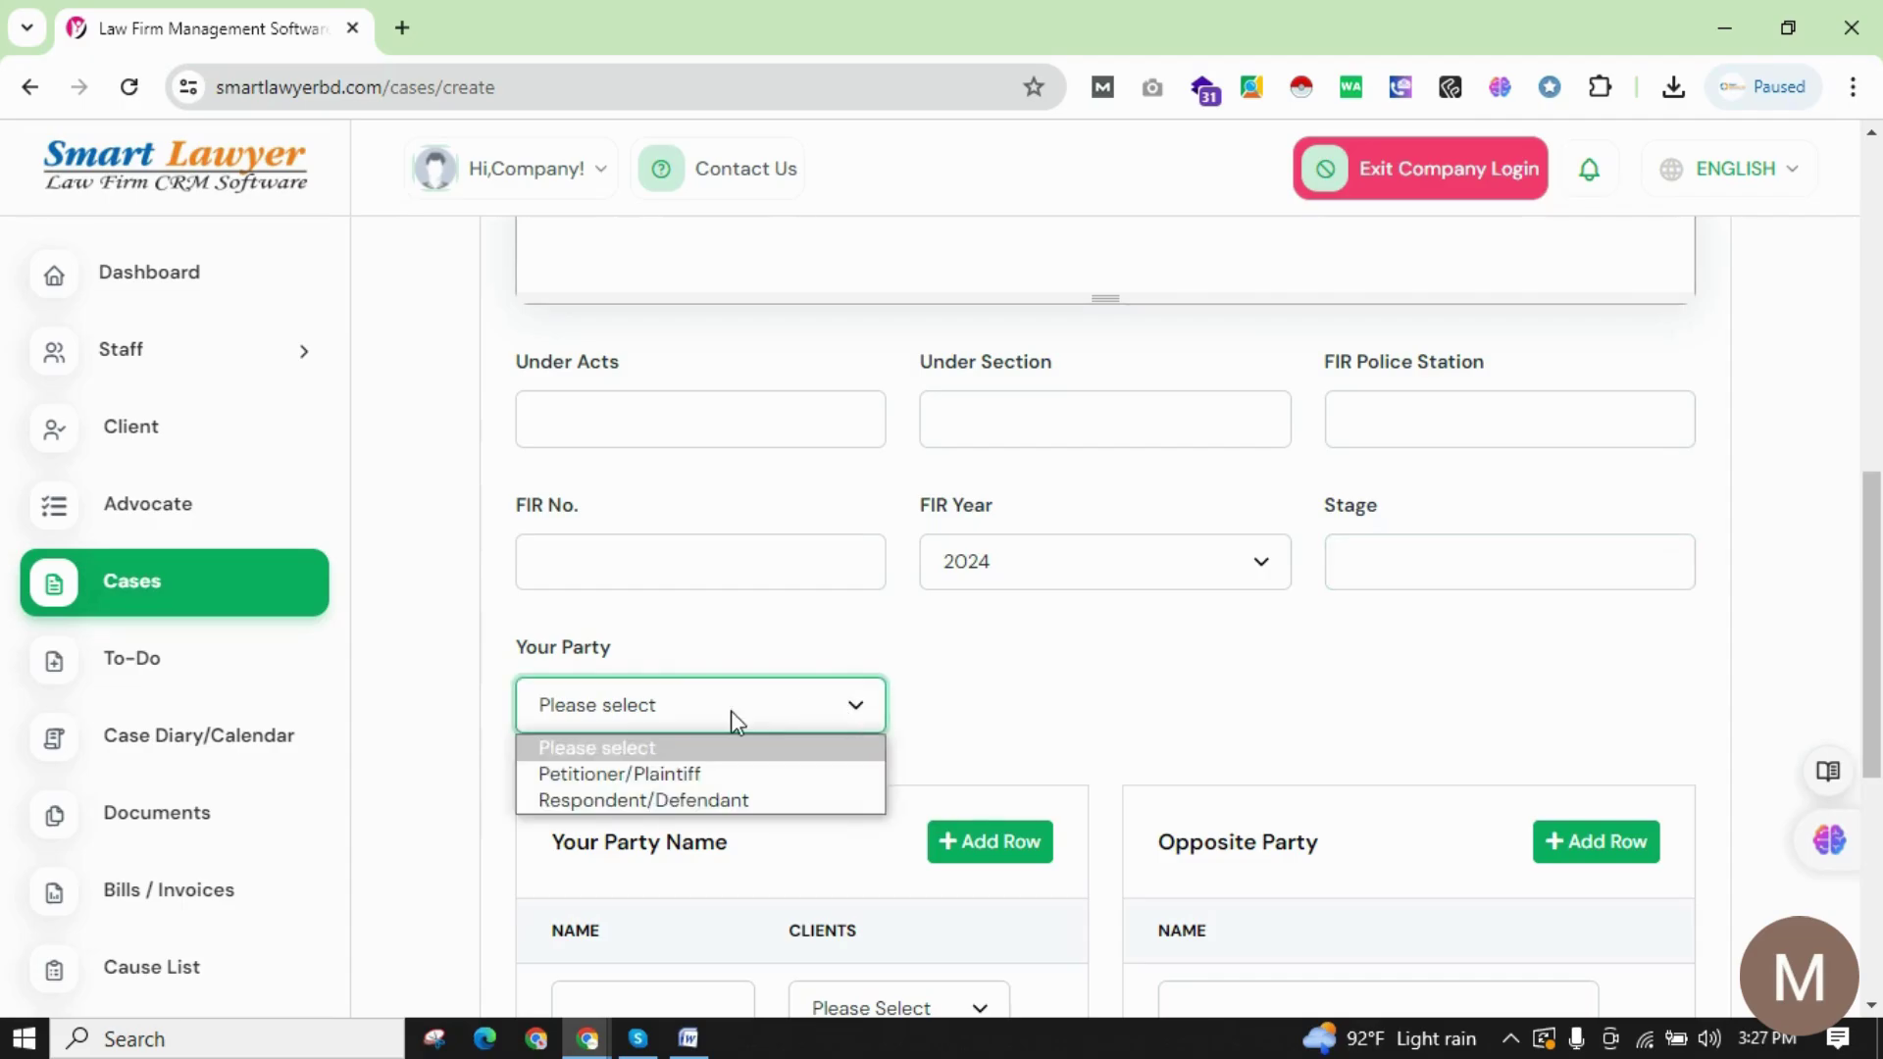
{"action": "left_click", "coordinate": [1047, 727]}
{"action": "scroll", "coordinate": [1050, 725], "scroll_direction": "down", "scroll_amount": 3}
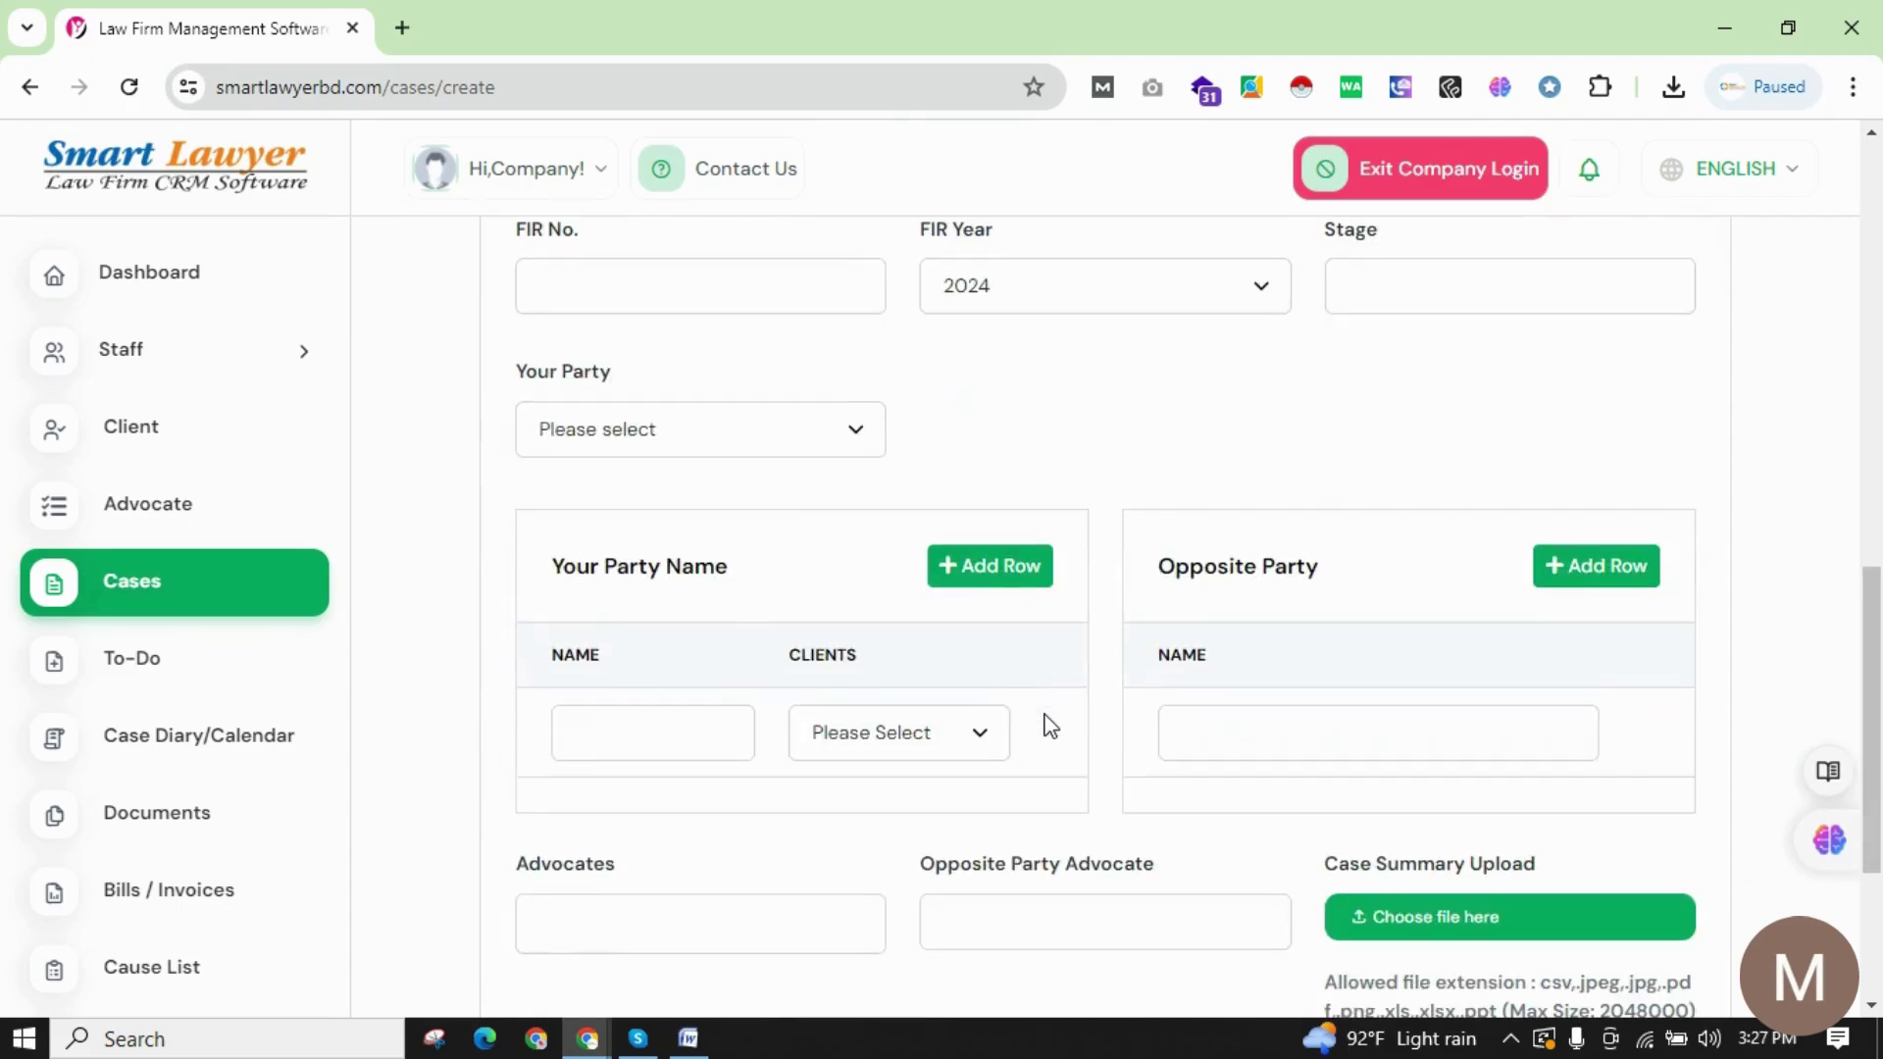
{"action": "left_click", "coordinate": [849, 444]}
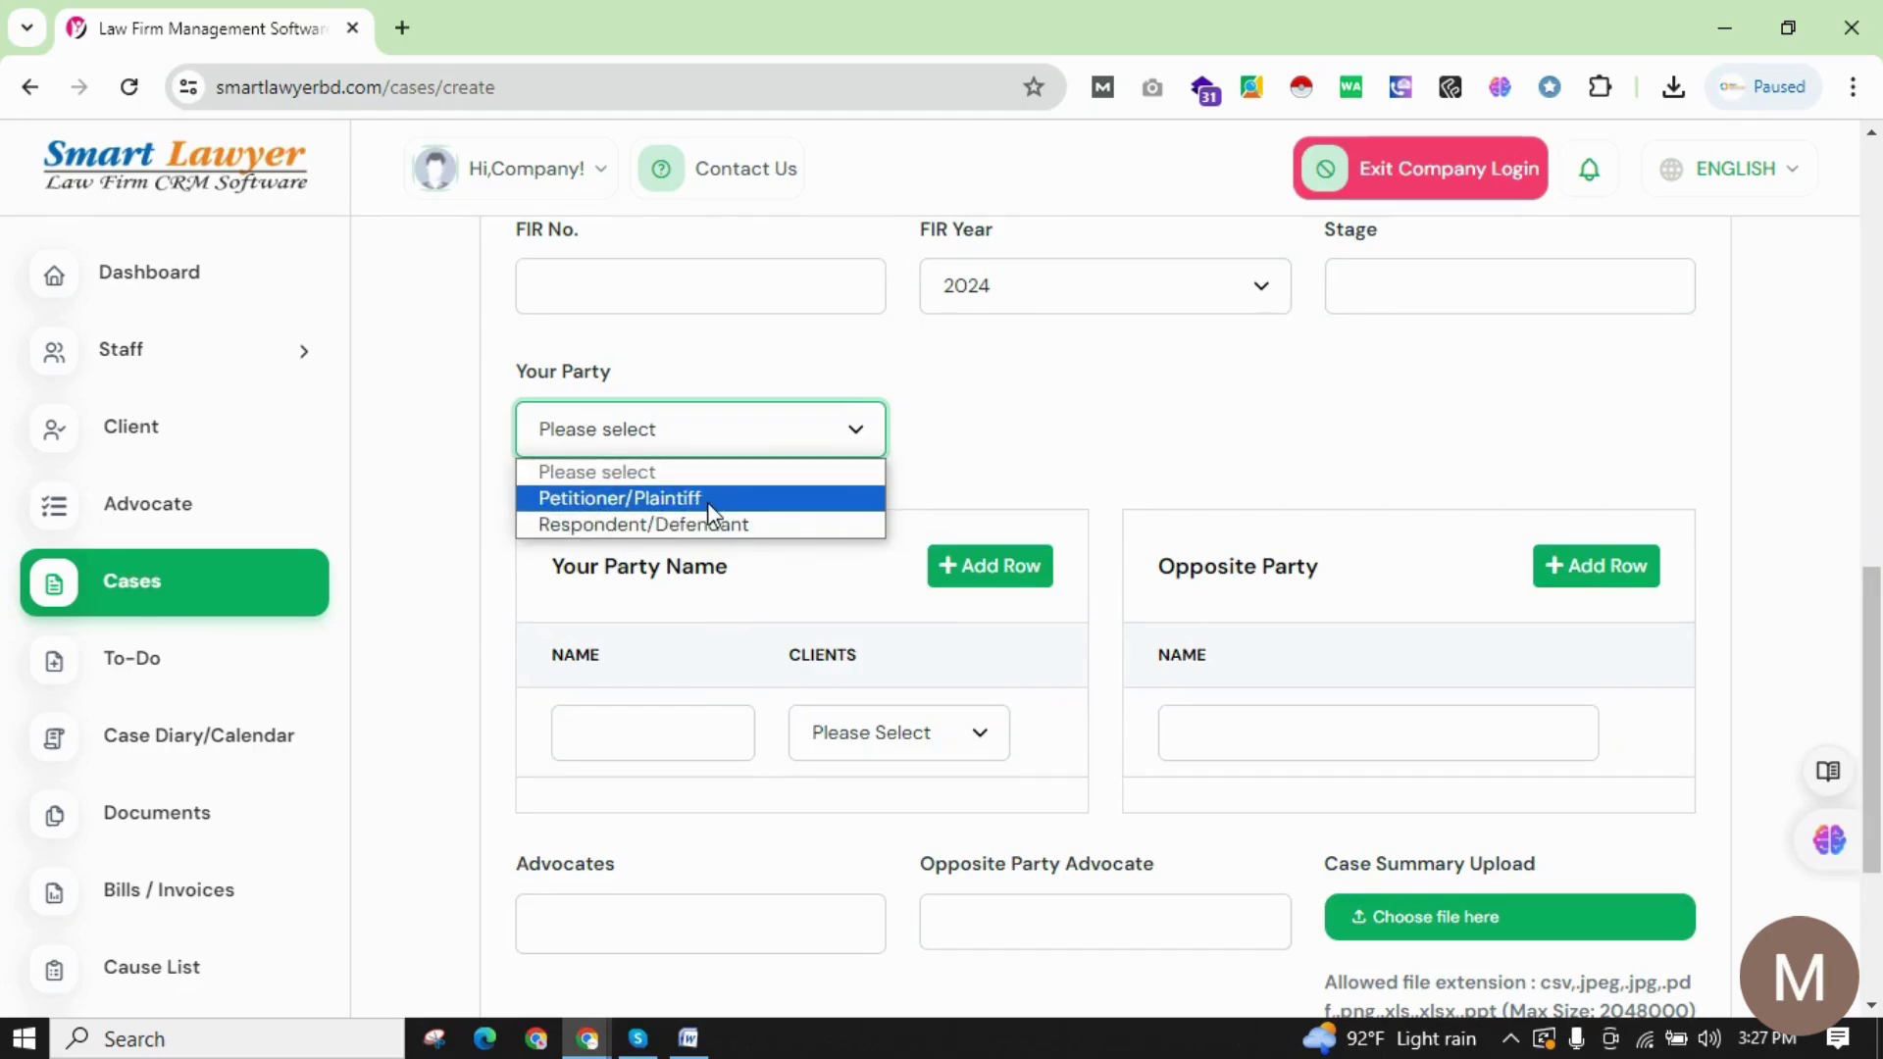
{"action": "left_click", "coordinate": [951, 490]}
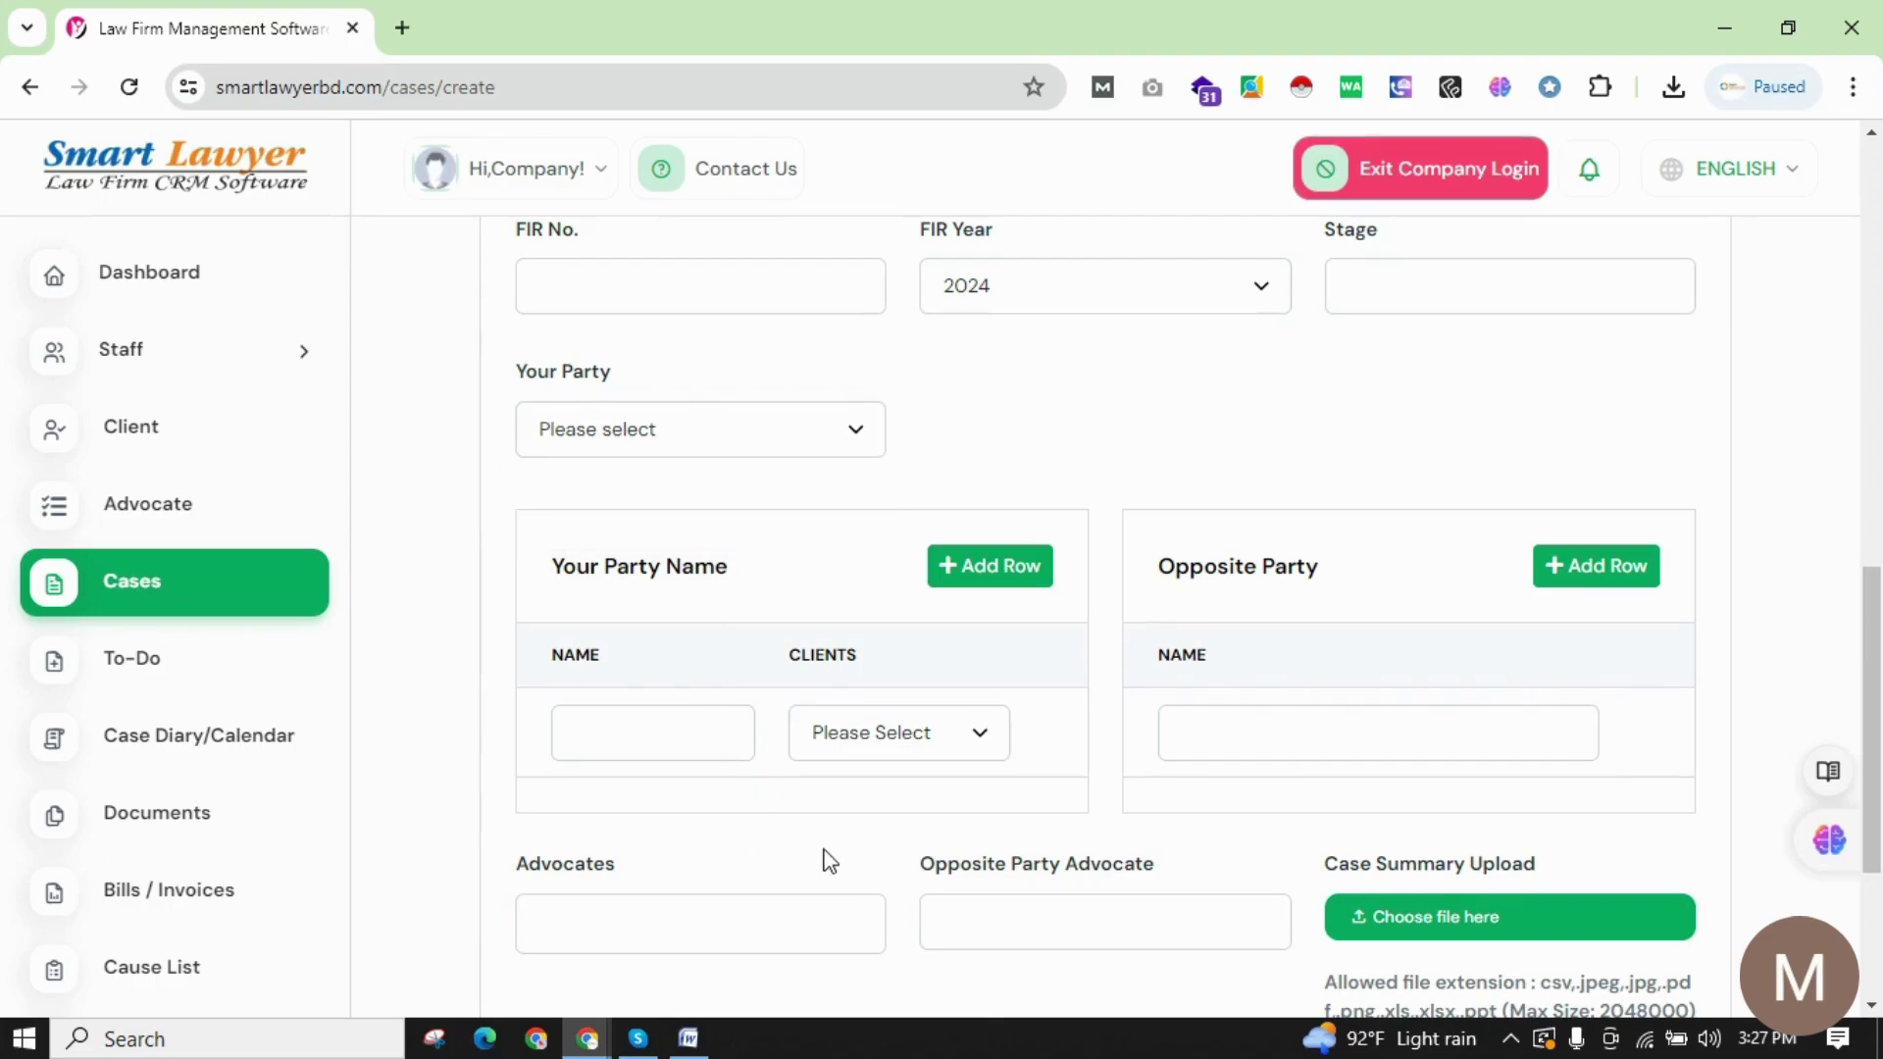
Choose Client in the Clients field of the Your Party Name row and go to the Opposite Party name field.
{"action": "scroll", "coordinate": [761, 588], "scroll_direction": "down", "scroll_amount": 1}
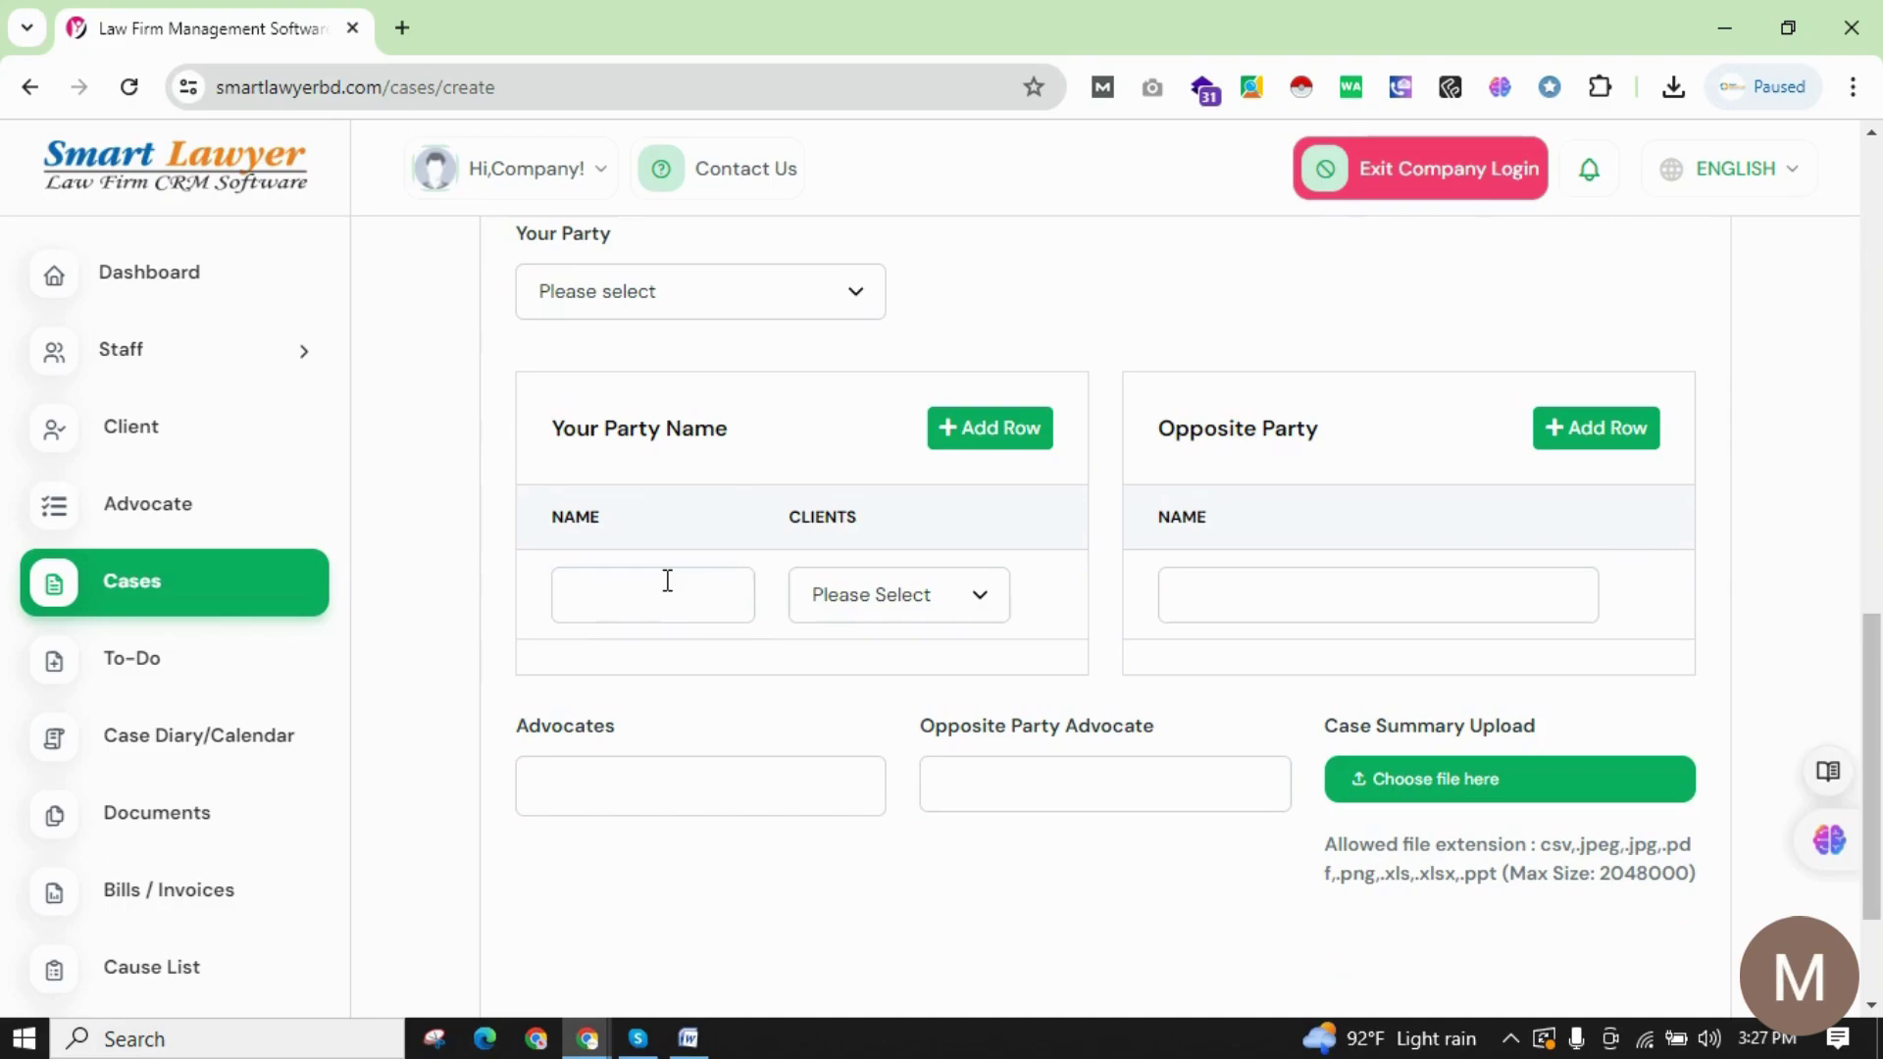
{"action": "left_click", "coordinate": [941, 606]}
{"action": "left_click", "coordinate": [861, 664]}
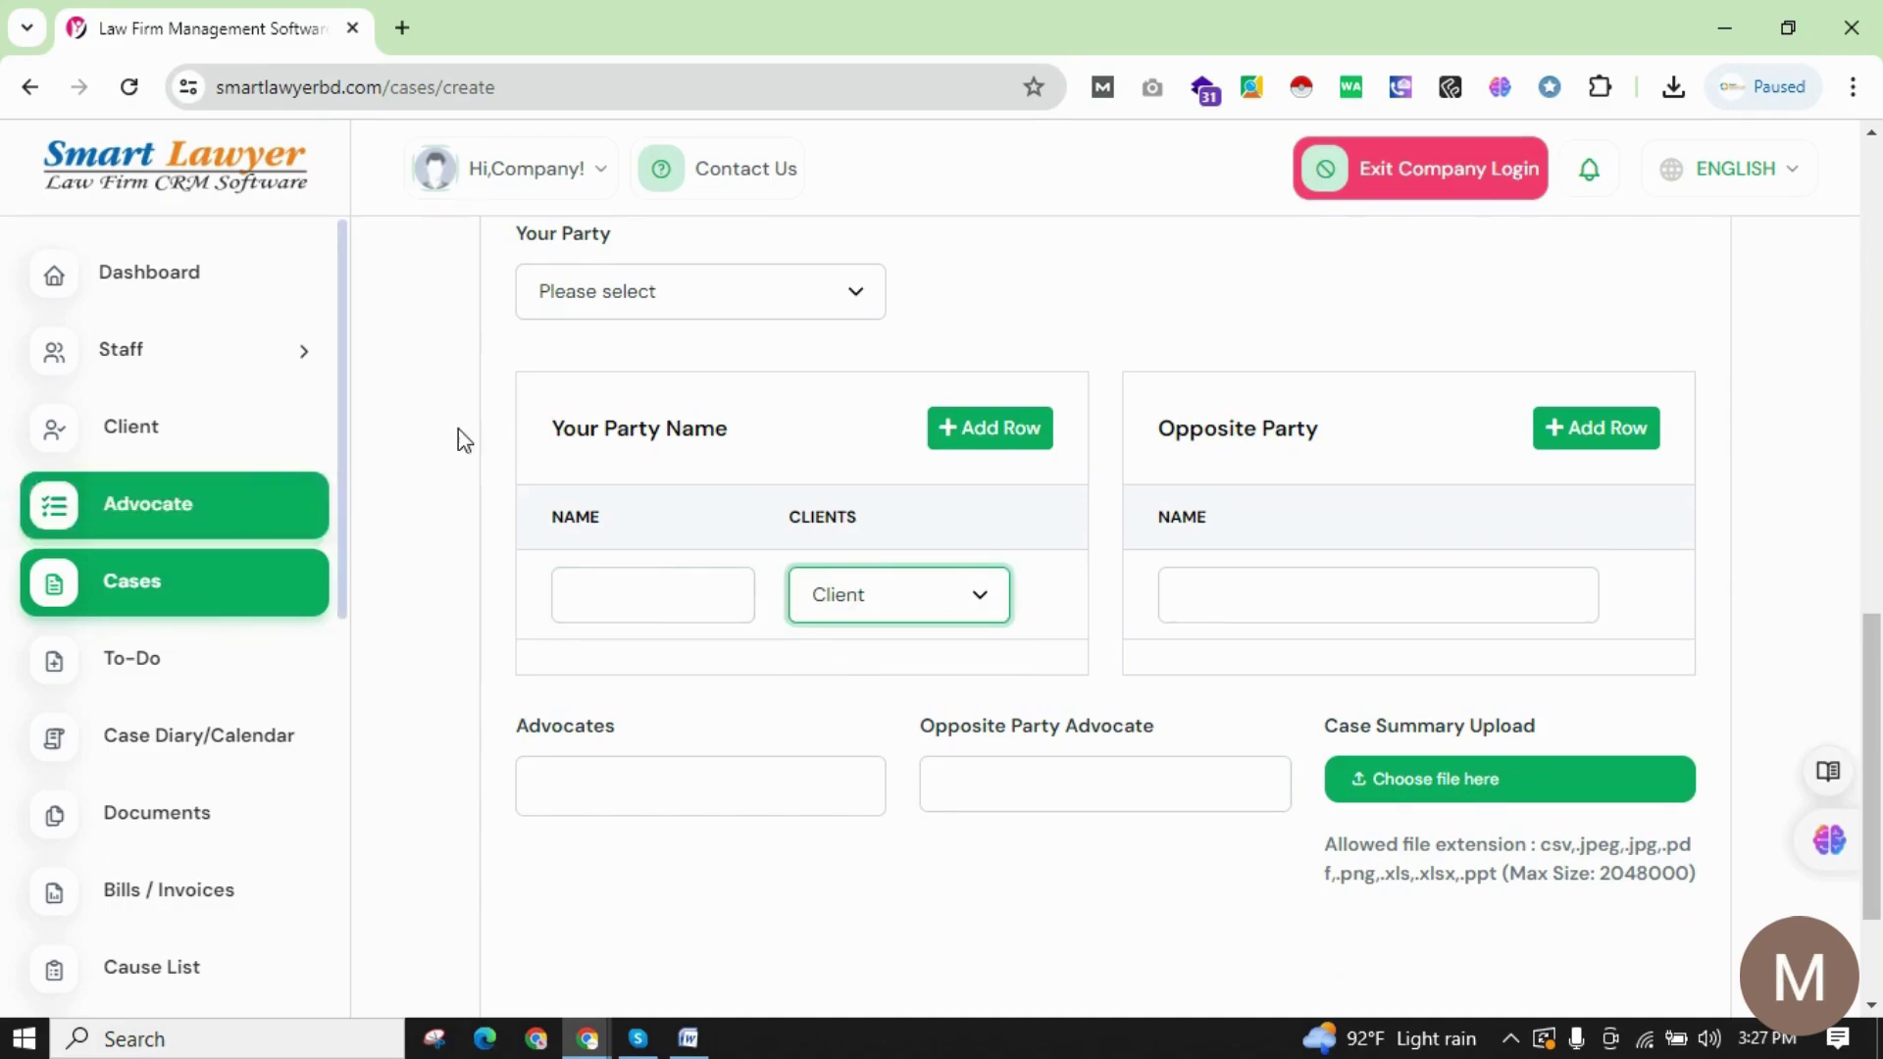
{"action": "left_click", "coordinate": [1320, 603]}
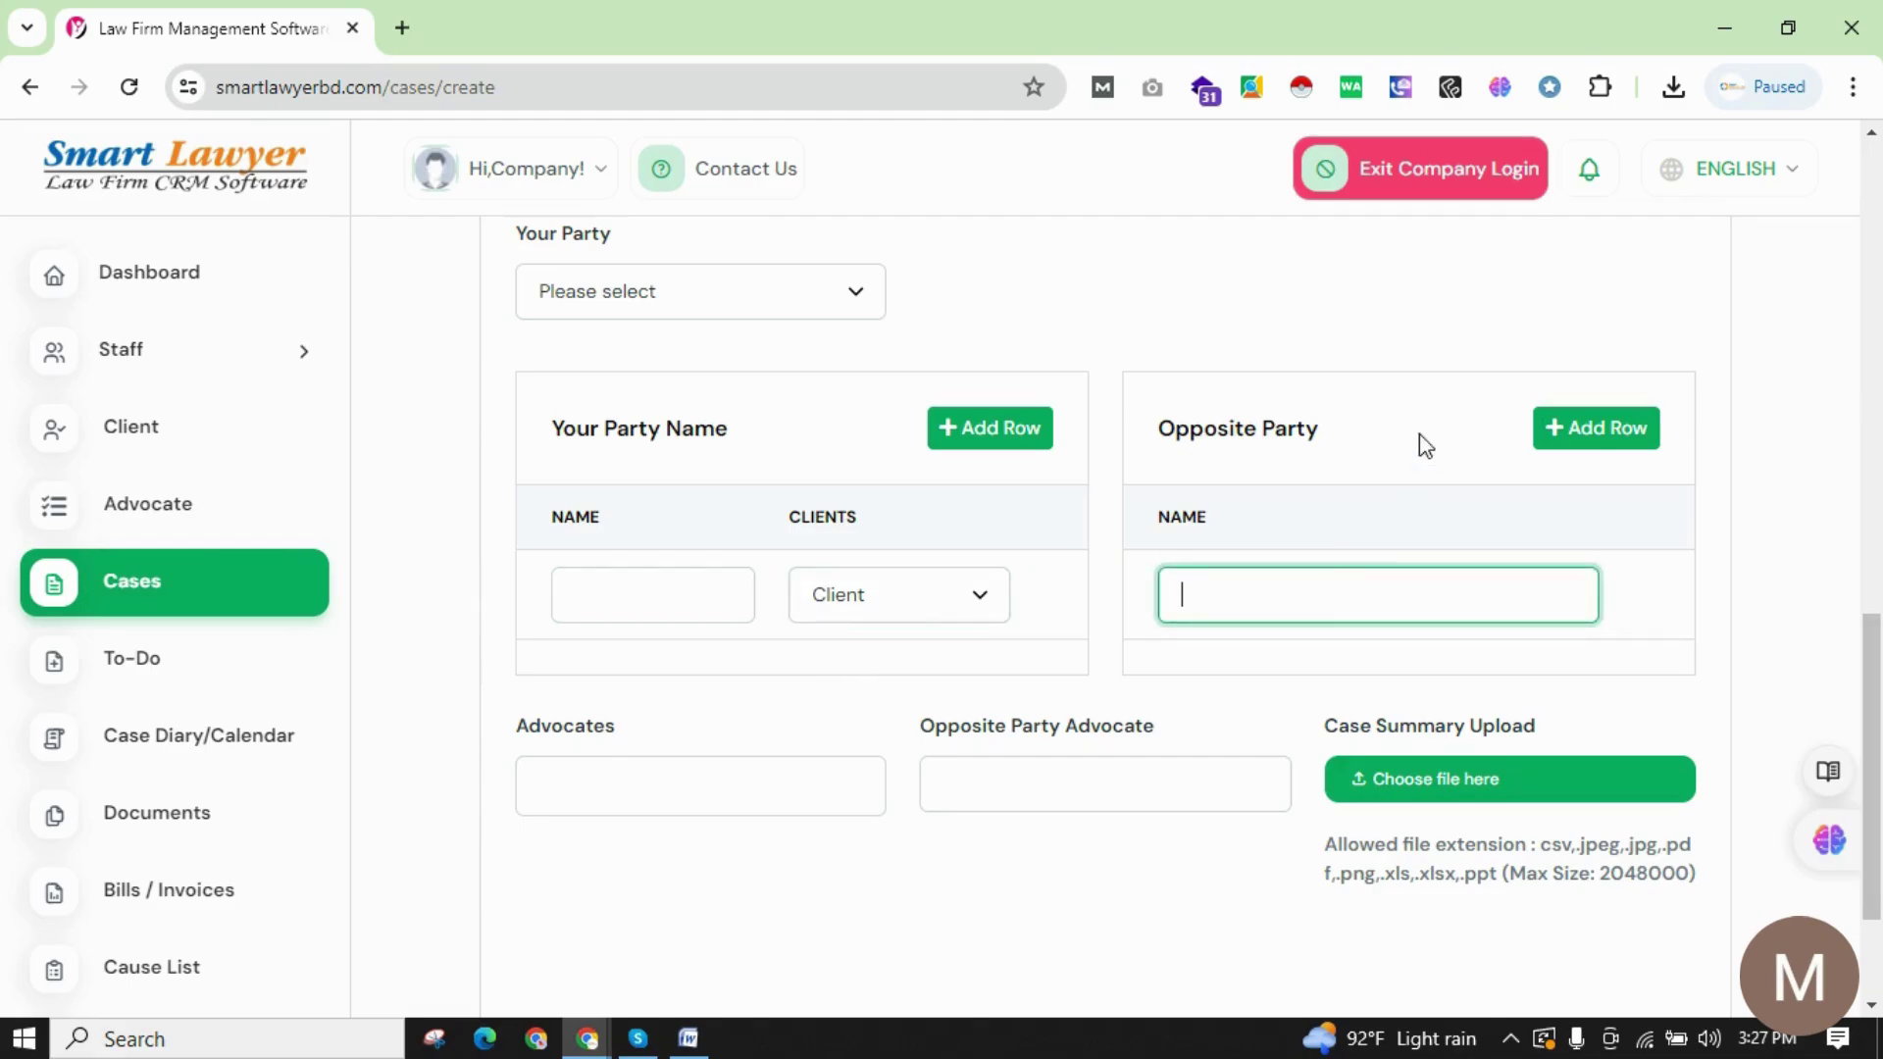
Add four extra rows to the Your Party Name table and four to the Opposite Party table.
{"action": "left_click", "coordinate": [997, 439]}
{"action": "left_click", "coordinate": [997, 438]}
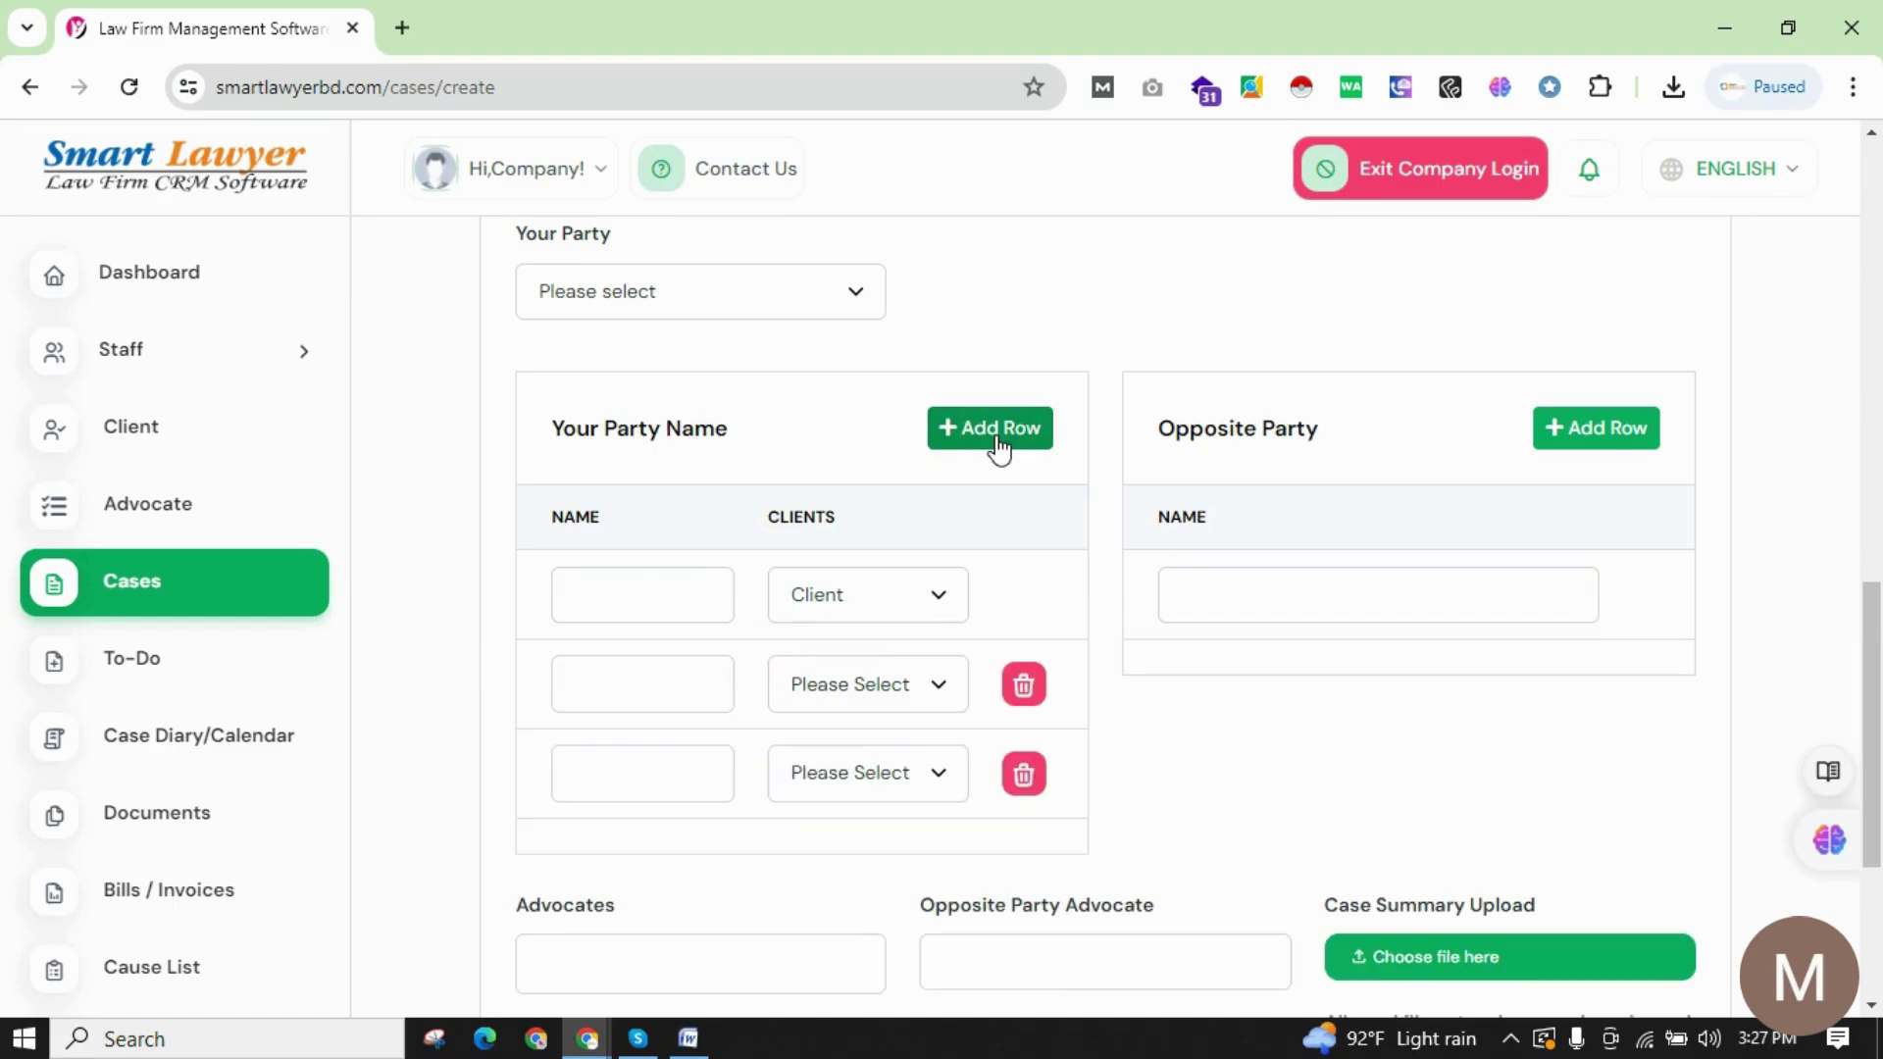
{"action": "left_click", "coordinate": [998, 438]}
{"action": "left_click", "coordinate": [997, 438]}
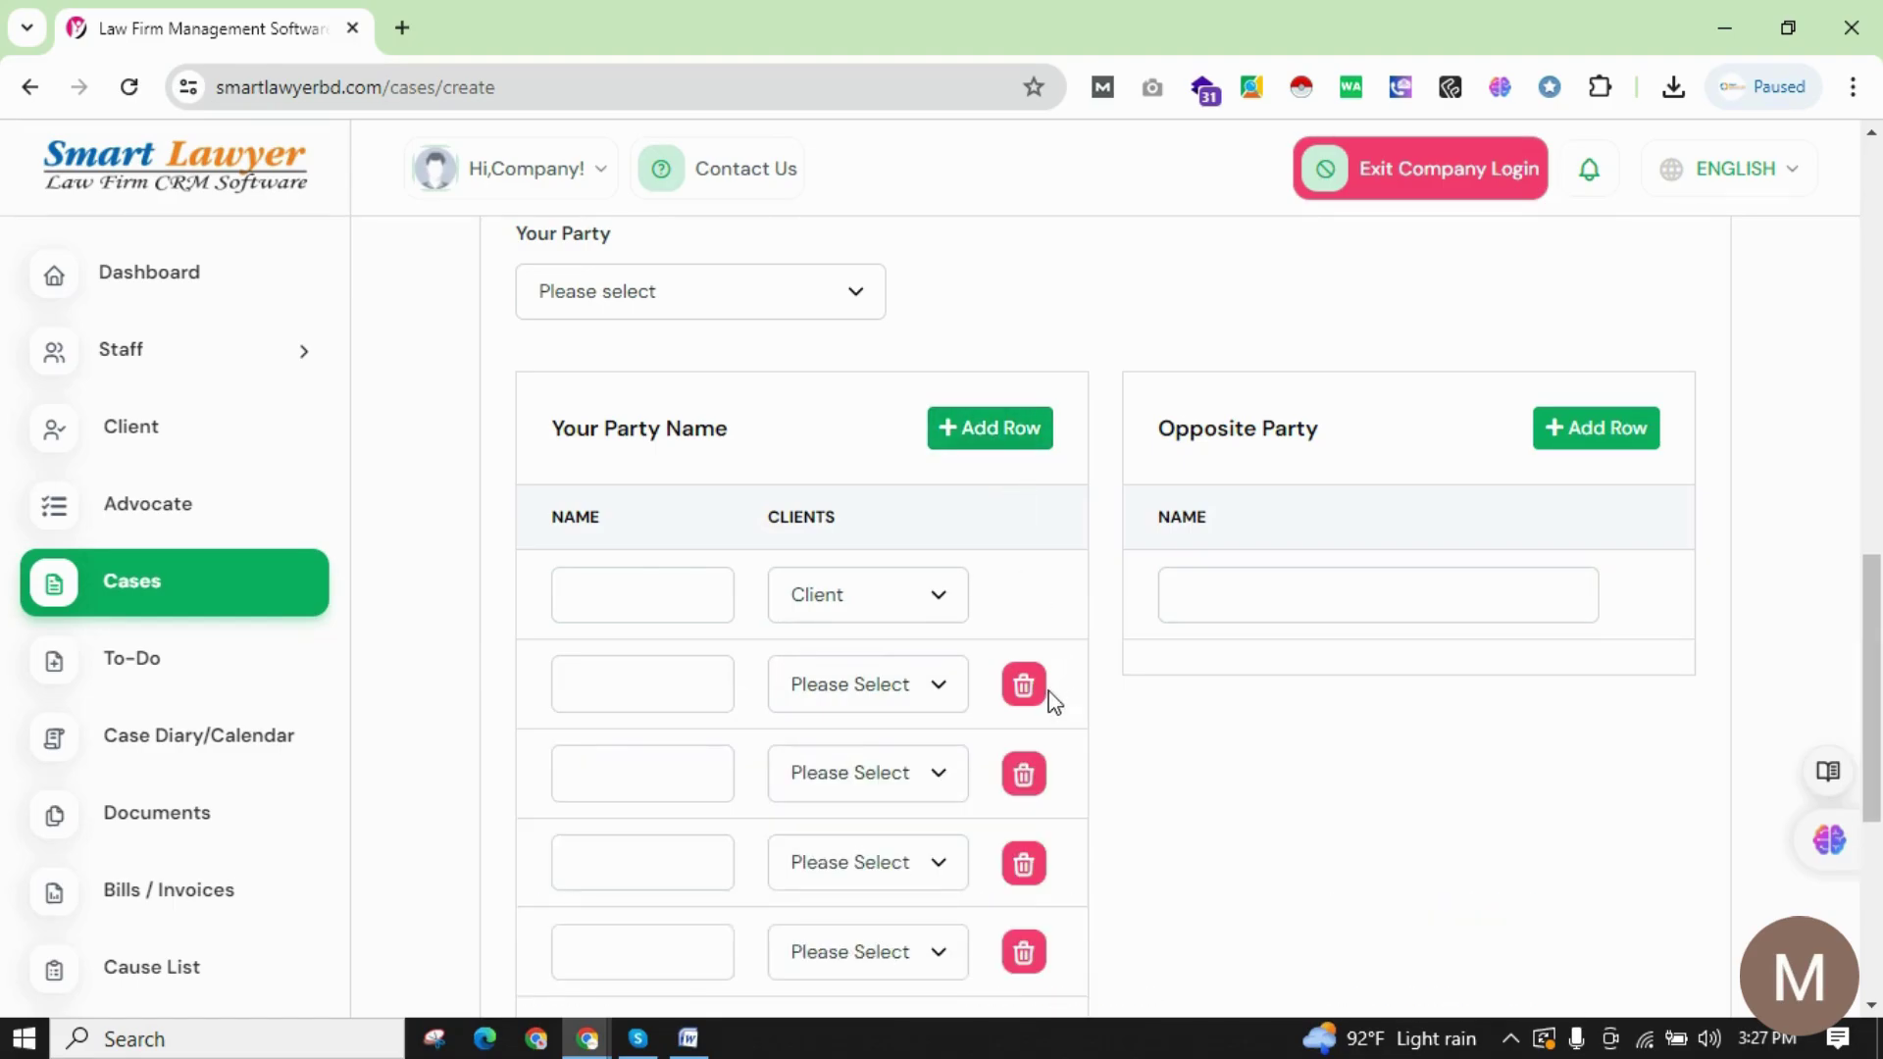
{"action": "left_click", "coordinate": [1609, 437]}
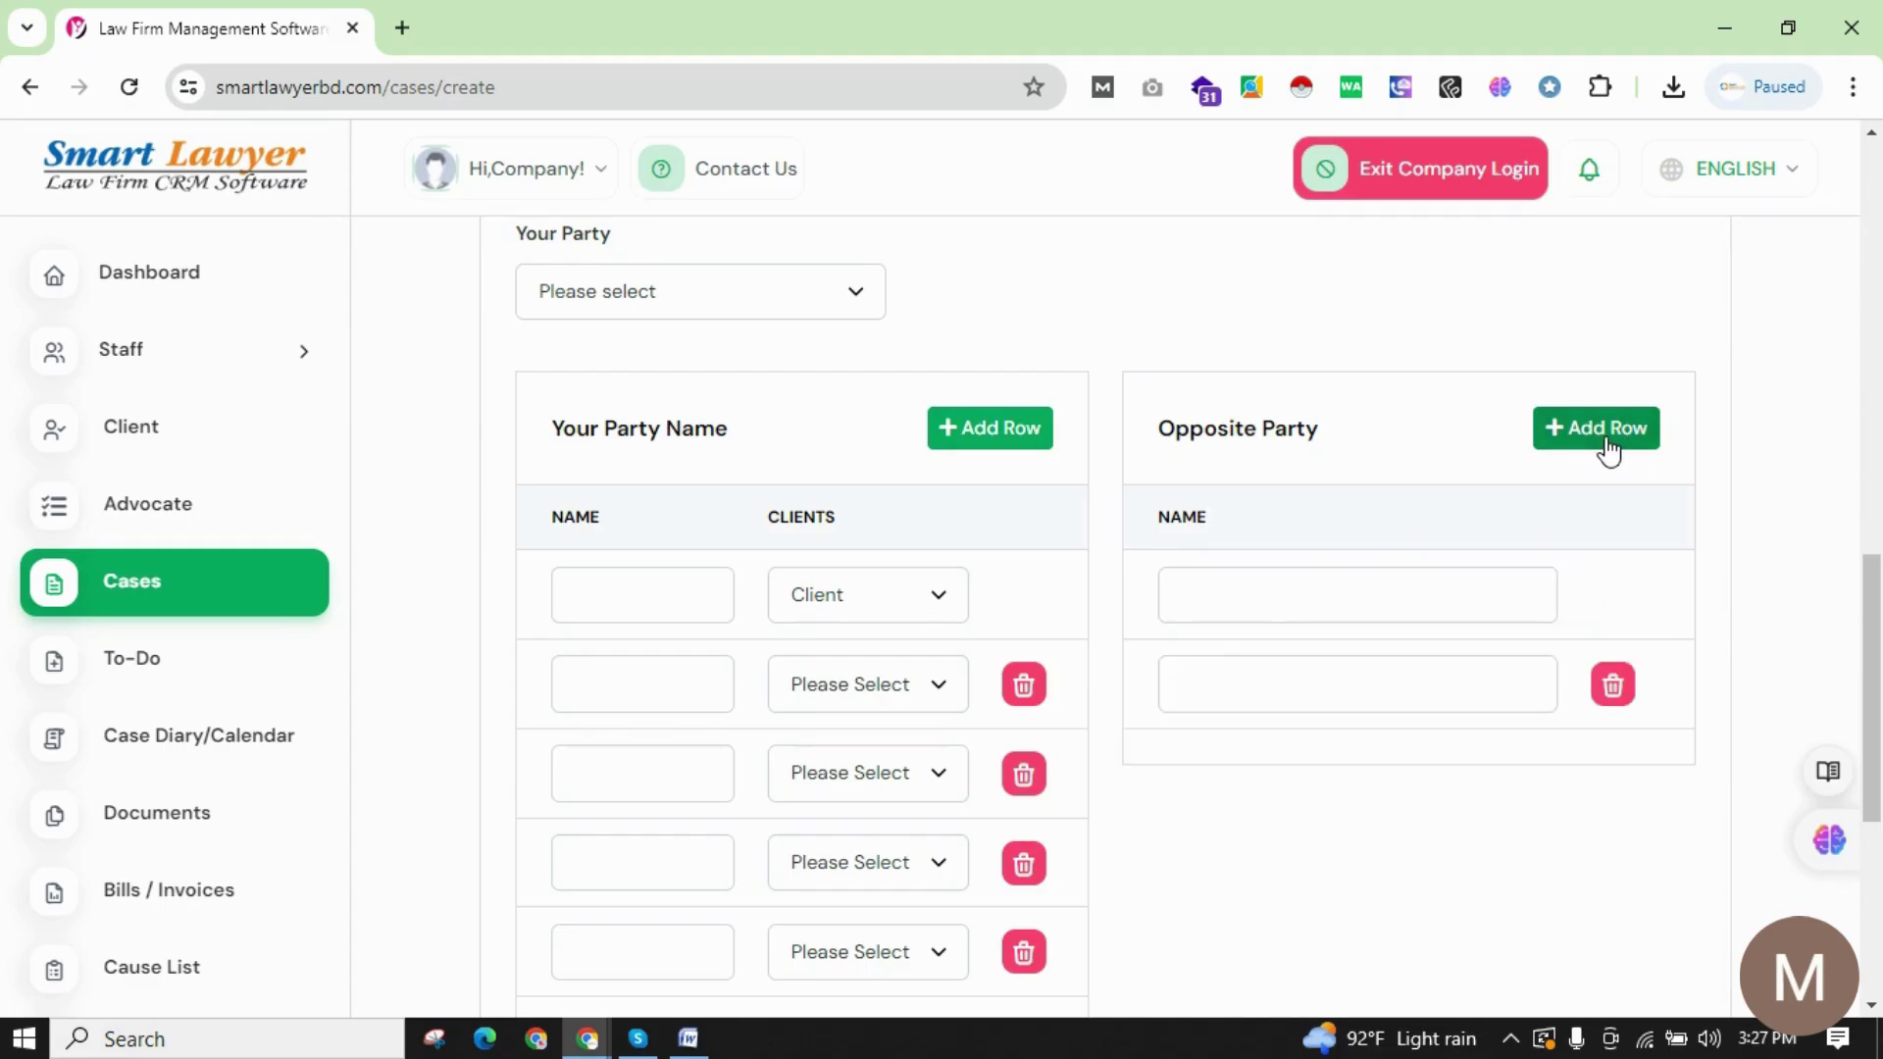
{"action": "left_click", "coordinate": [1609, 437]}
{"action": "left_click", "coordinate": [1609, 437]}
{"action": "left_click", "coordinate": [1609, 437]}
Assign the first listed advocate to the case and go to the Opposite Party Advocate field.
{"action": "scroll", "coordinate": [1120, 734], "scroll_direction": "down", "scroll_amount": 5}
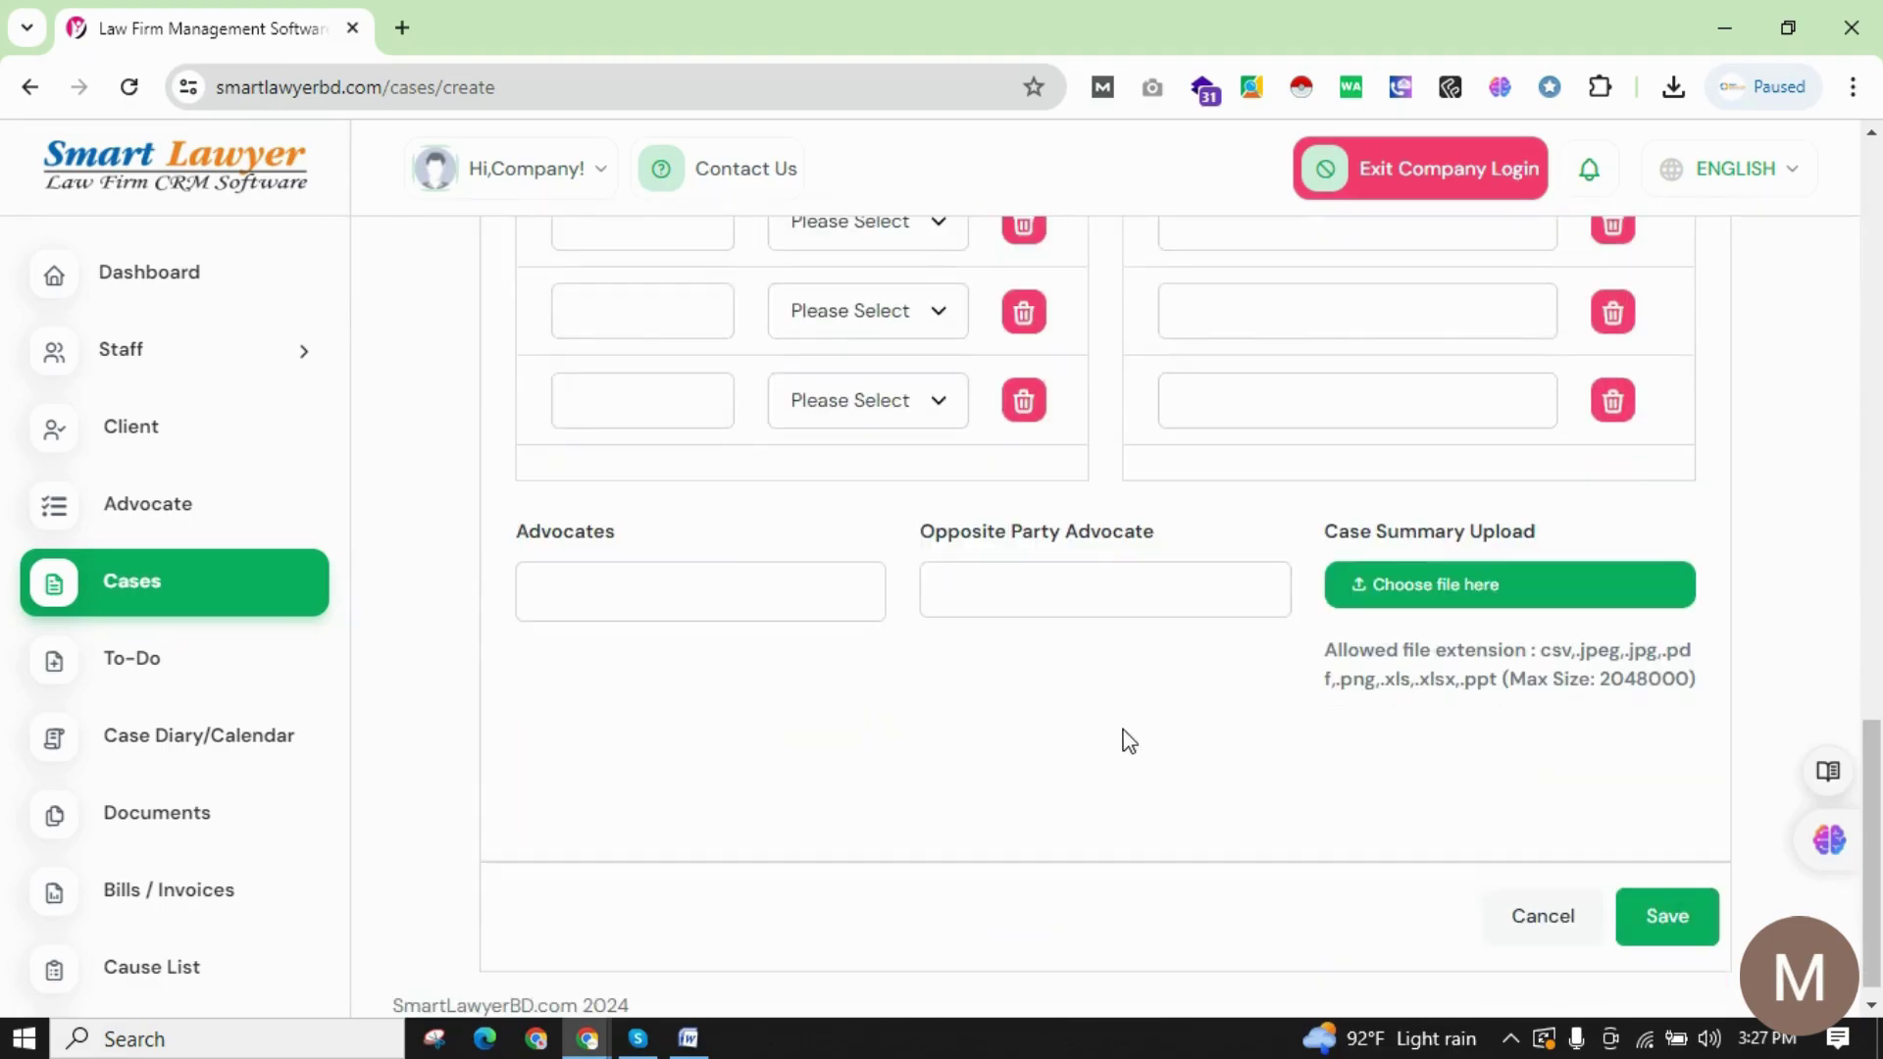
{"action": "left_click", "coordinate": [621, 580]}
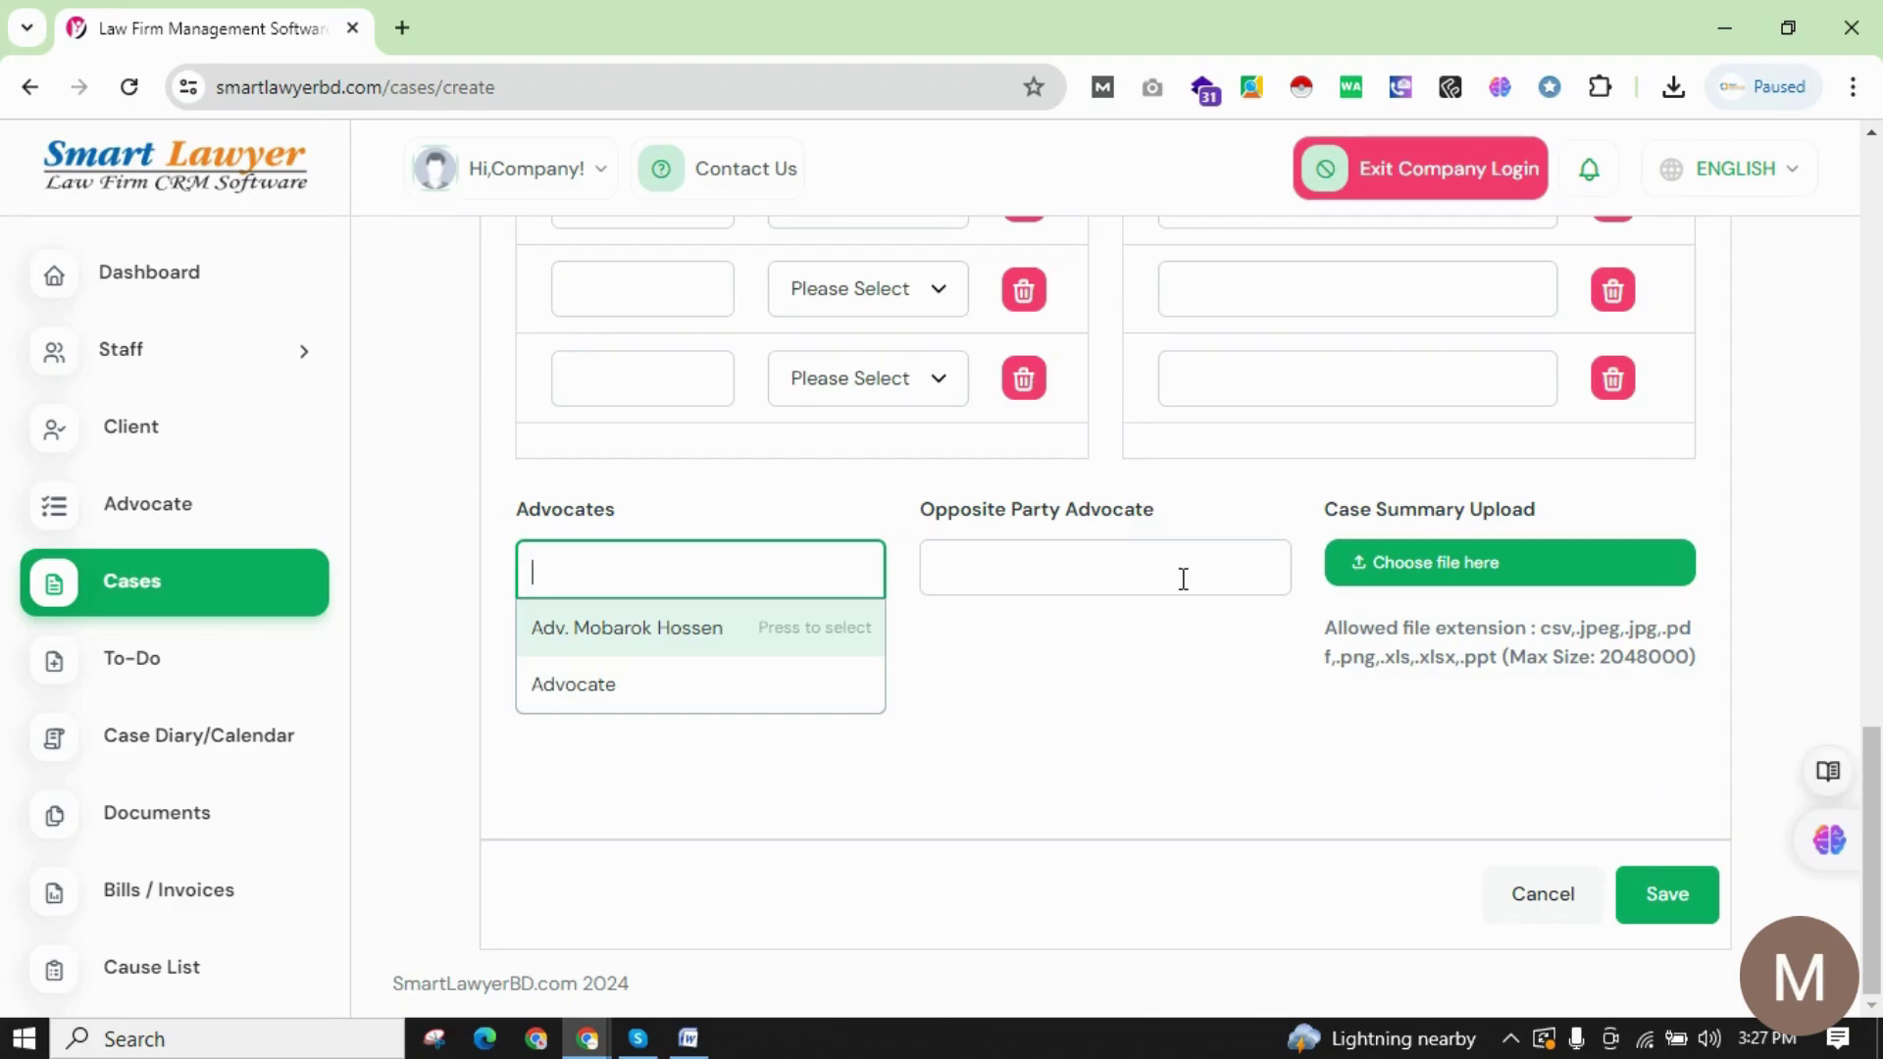
{"action": "left_click", "coordinate": [628, 642]}
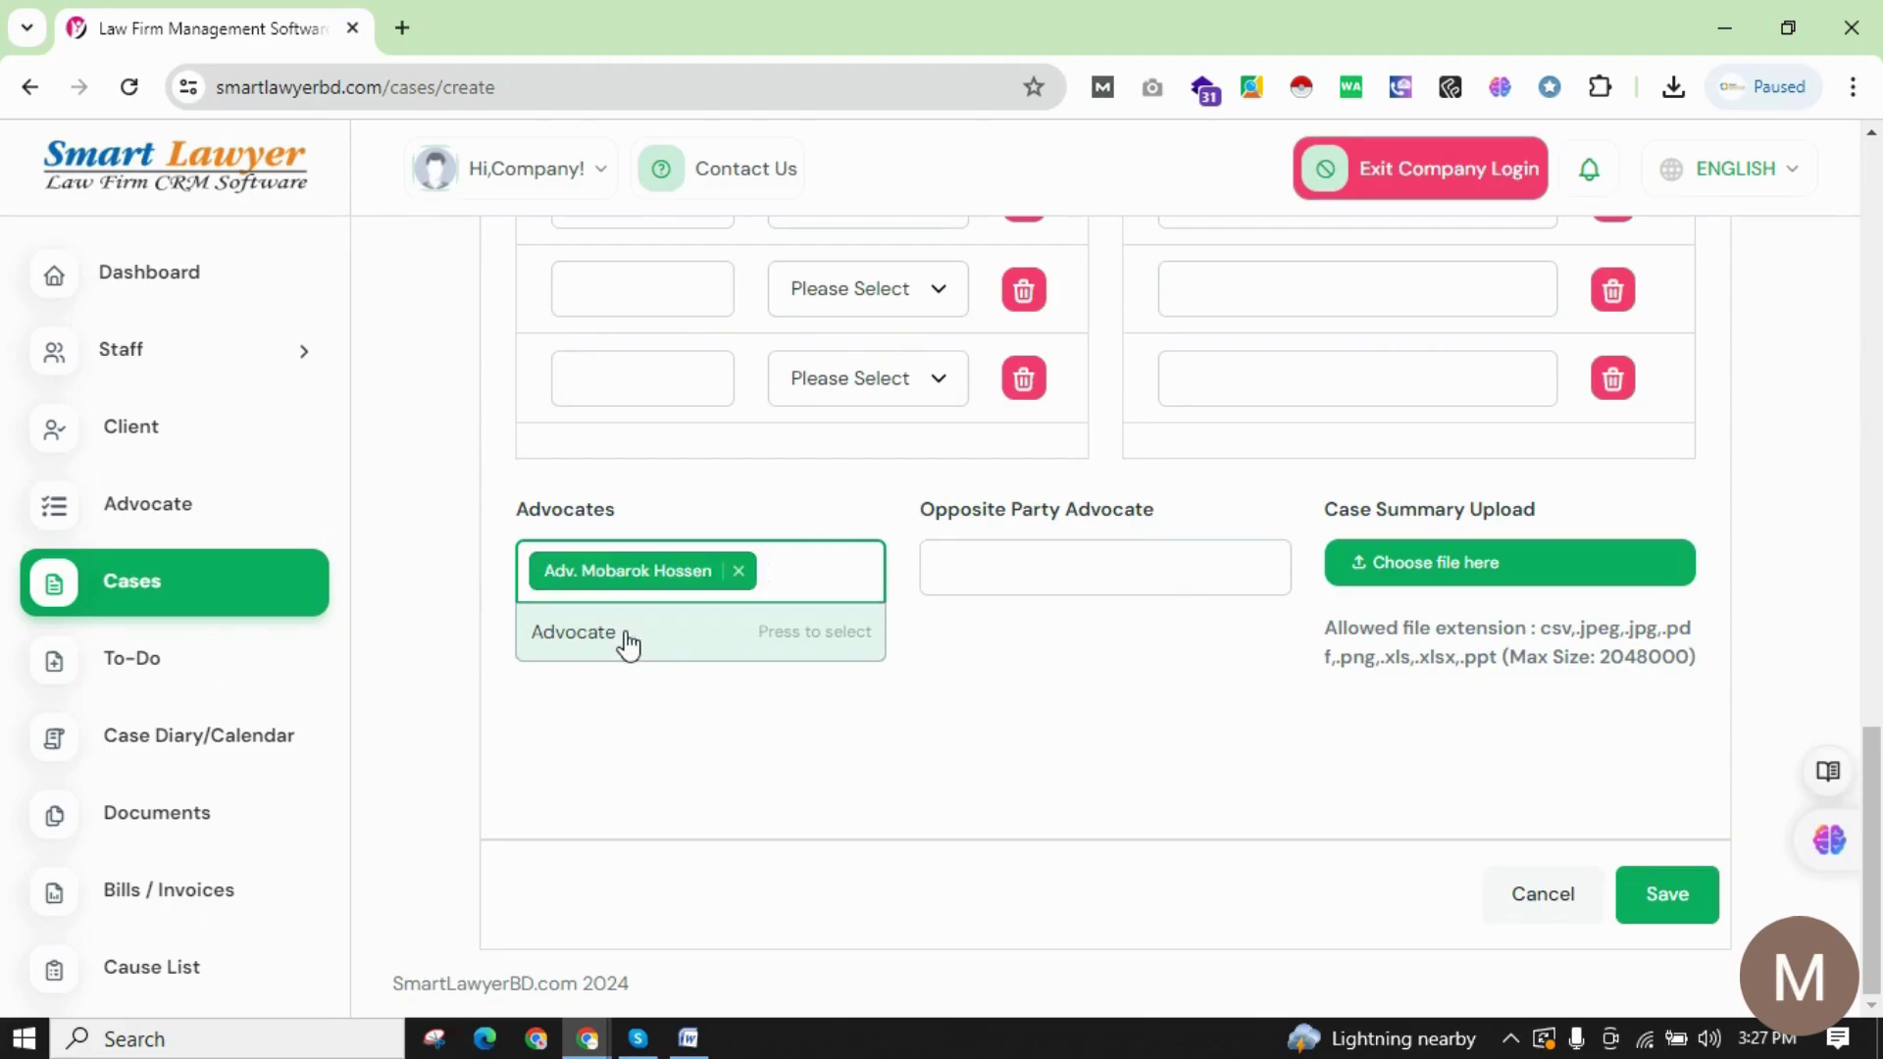
{"action": "left_click", "coordinate": [990, 574]}
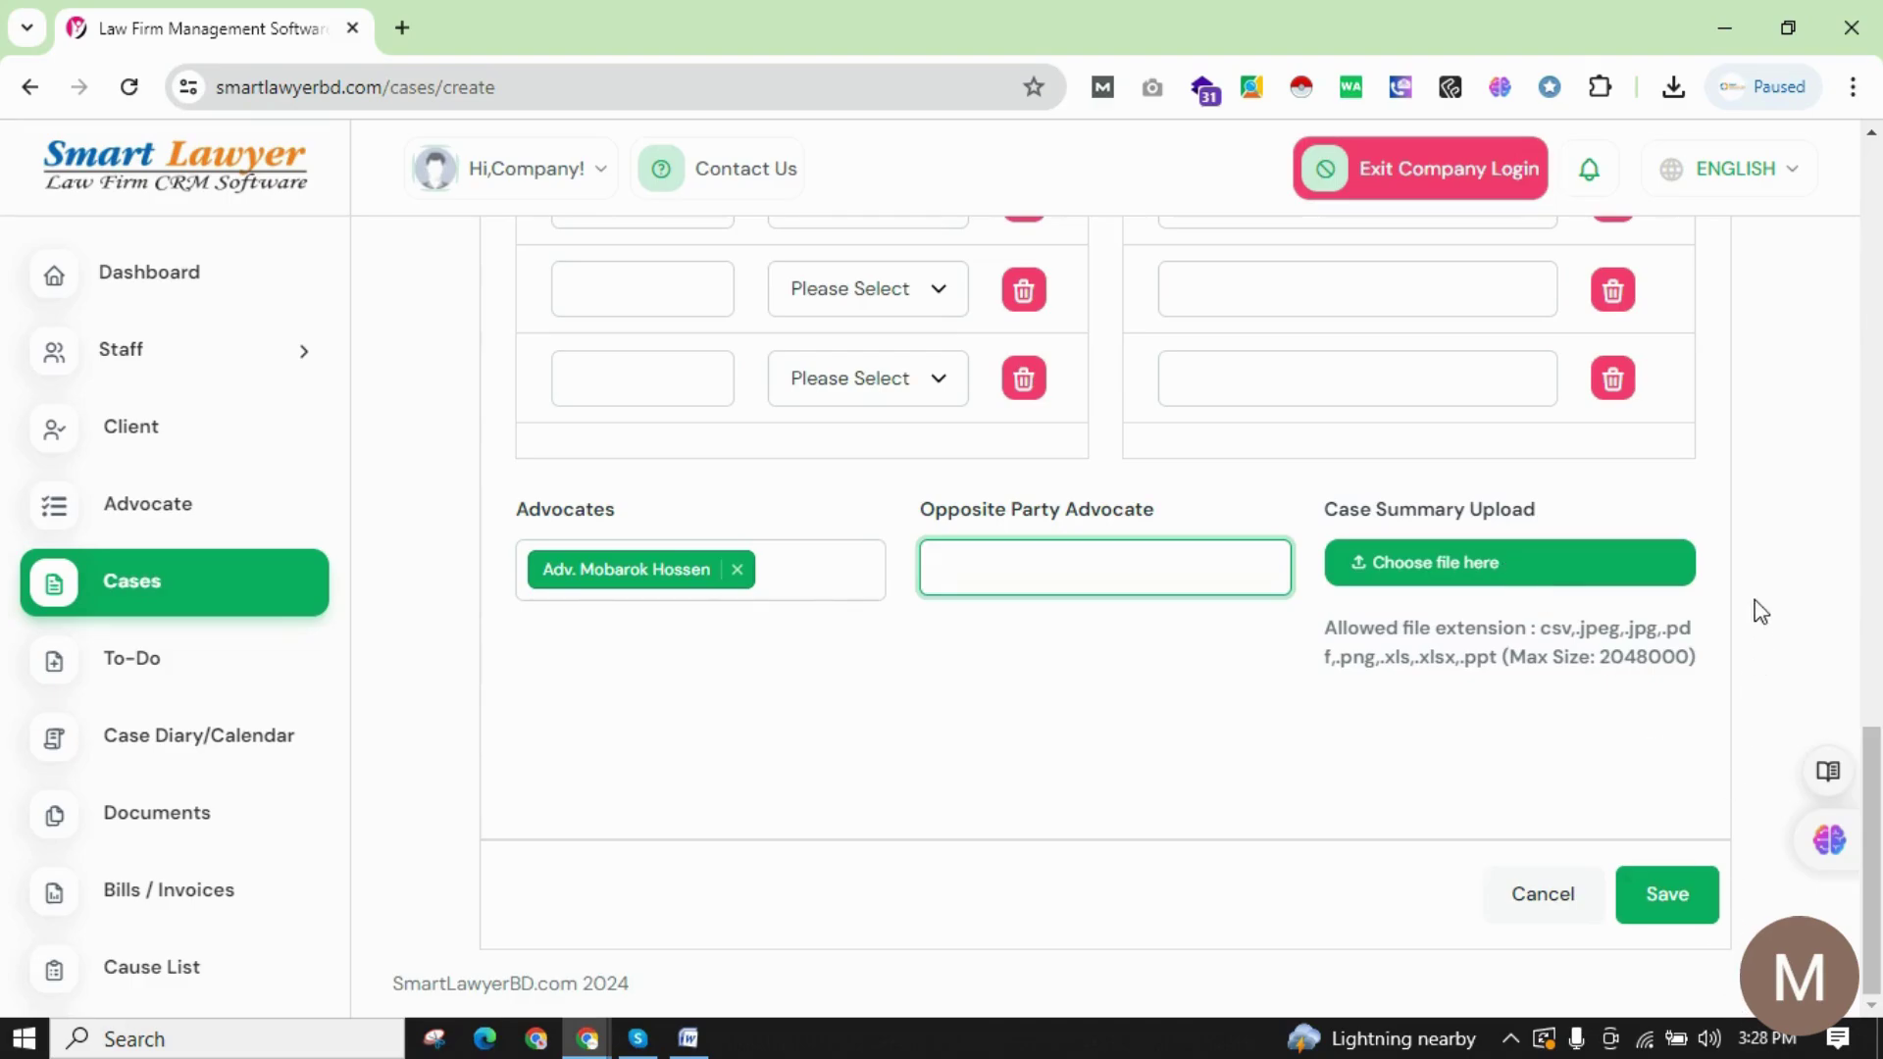
Leave the case form and open the Cause List page.
{"action": "scroll", "coordinate": [201, 746], "scroll_direction": "down", "scroll_amount": 3}
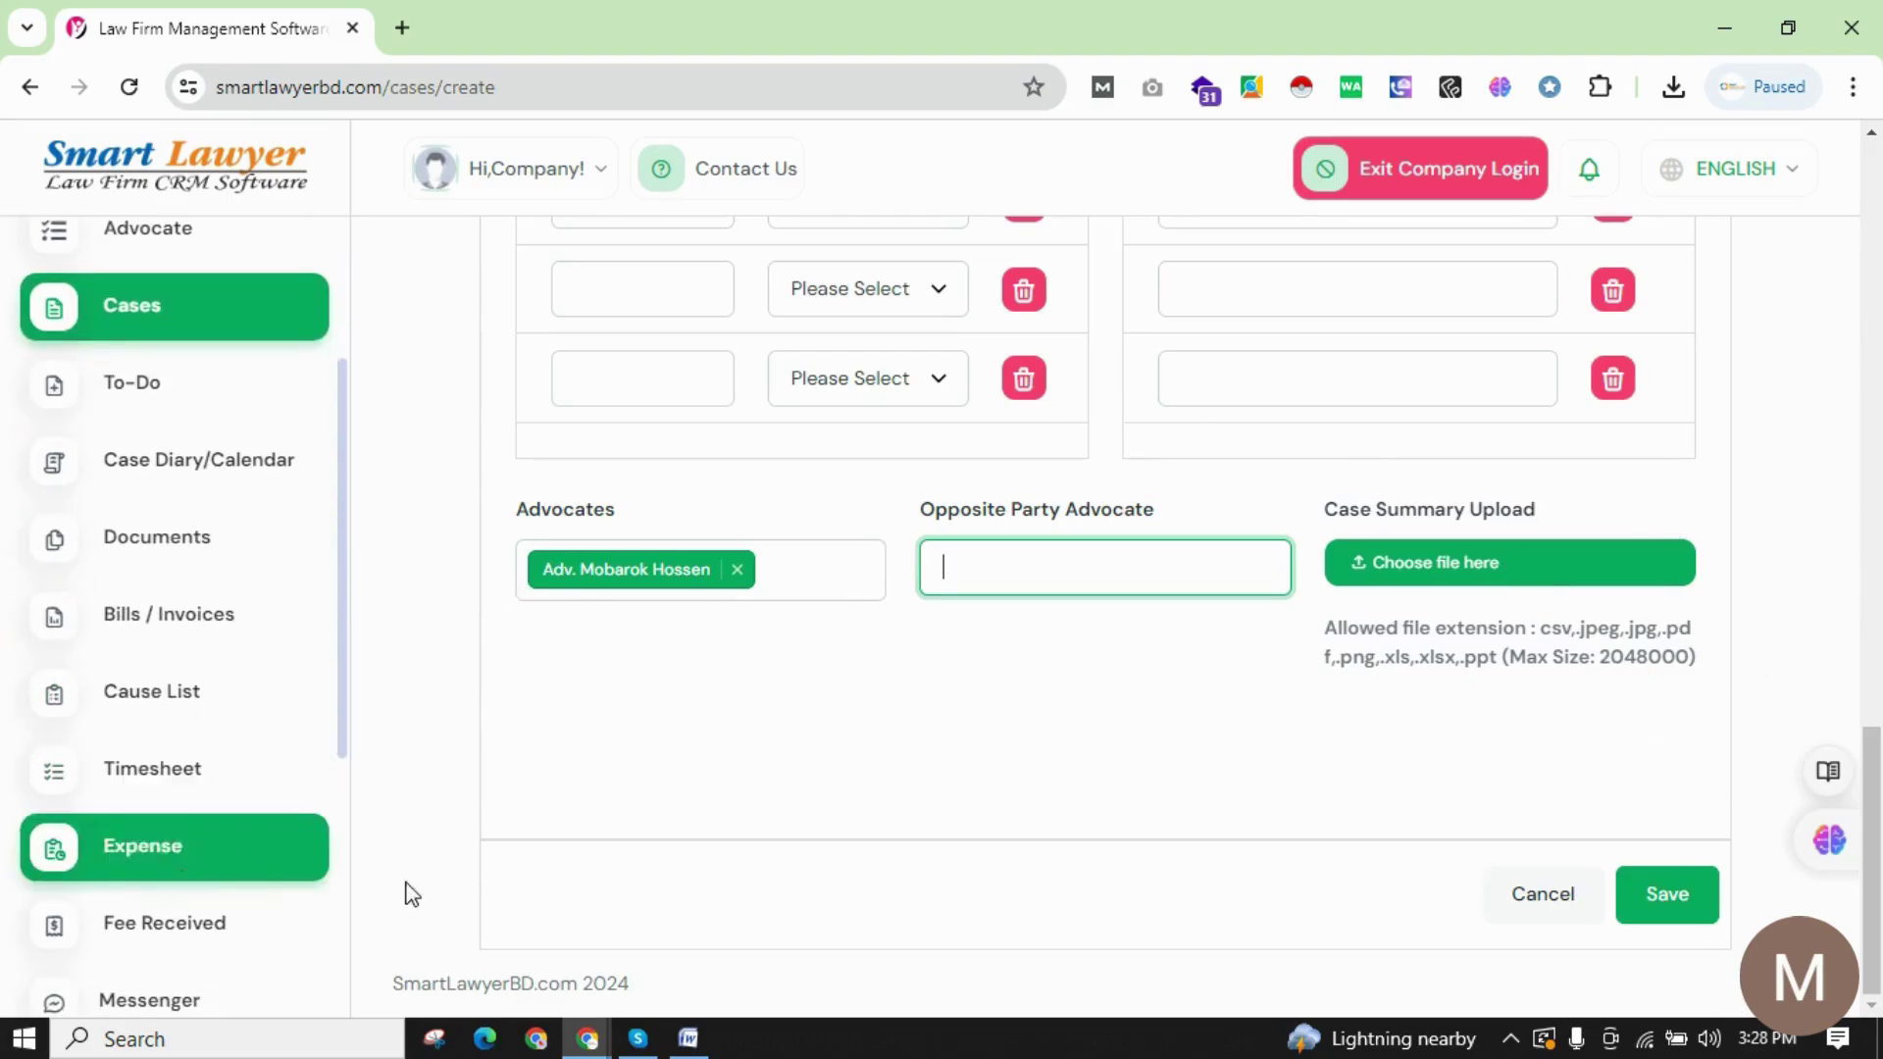
{"action": "left_click", "coordinate": [203, 693]}
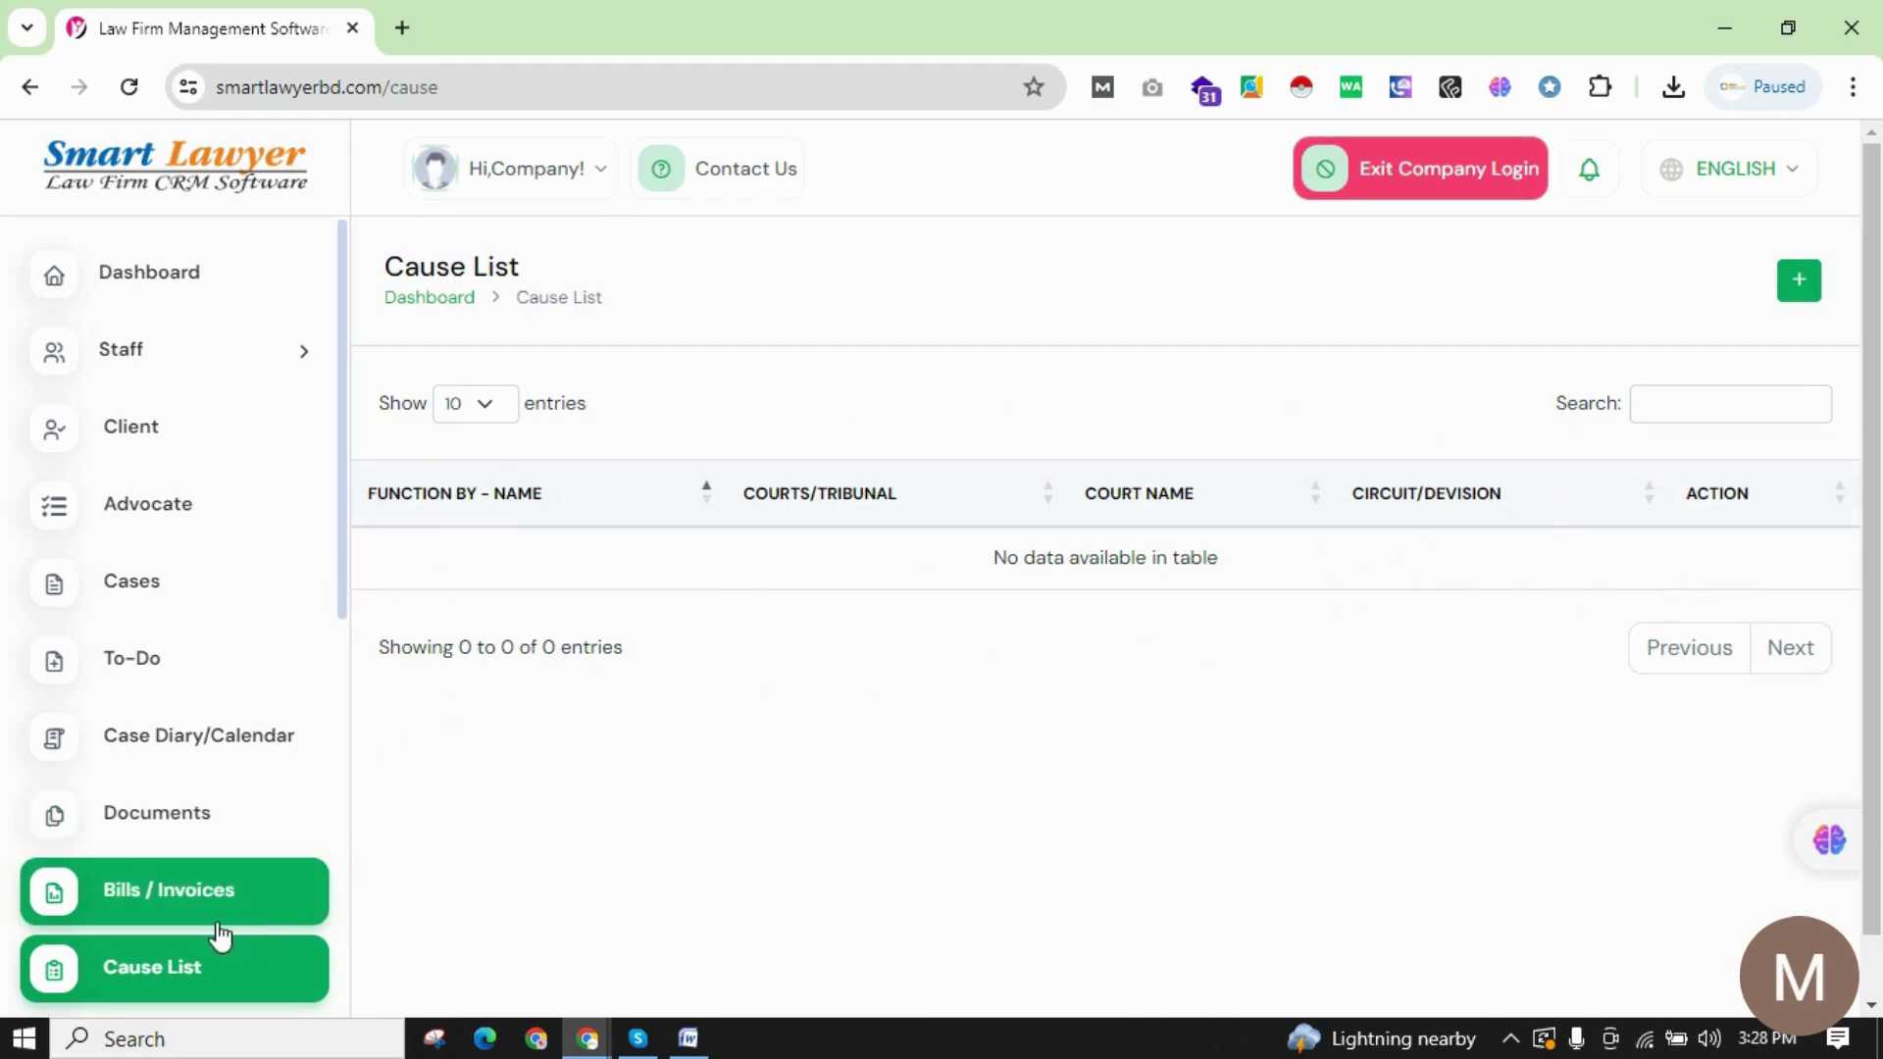
{"action": "scroll", "coordinate": [218, 931], "scroll_direction": "down", "scroll_amount": 2}
{"action": "scroll", "coordinate": [218, 932], "scroll_direction": "up", "scroll_amount": 2}
Open the form for adding a to-do and go through its Title and Relate to (Case(s)) fields.
{"action": "left_click", "coordinate": [181, 676]}
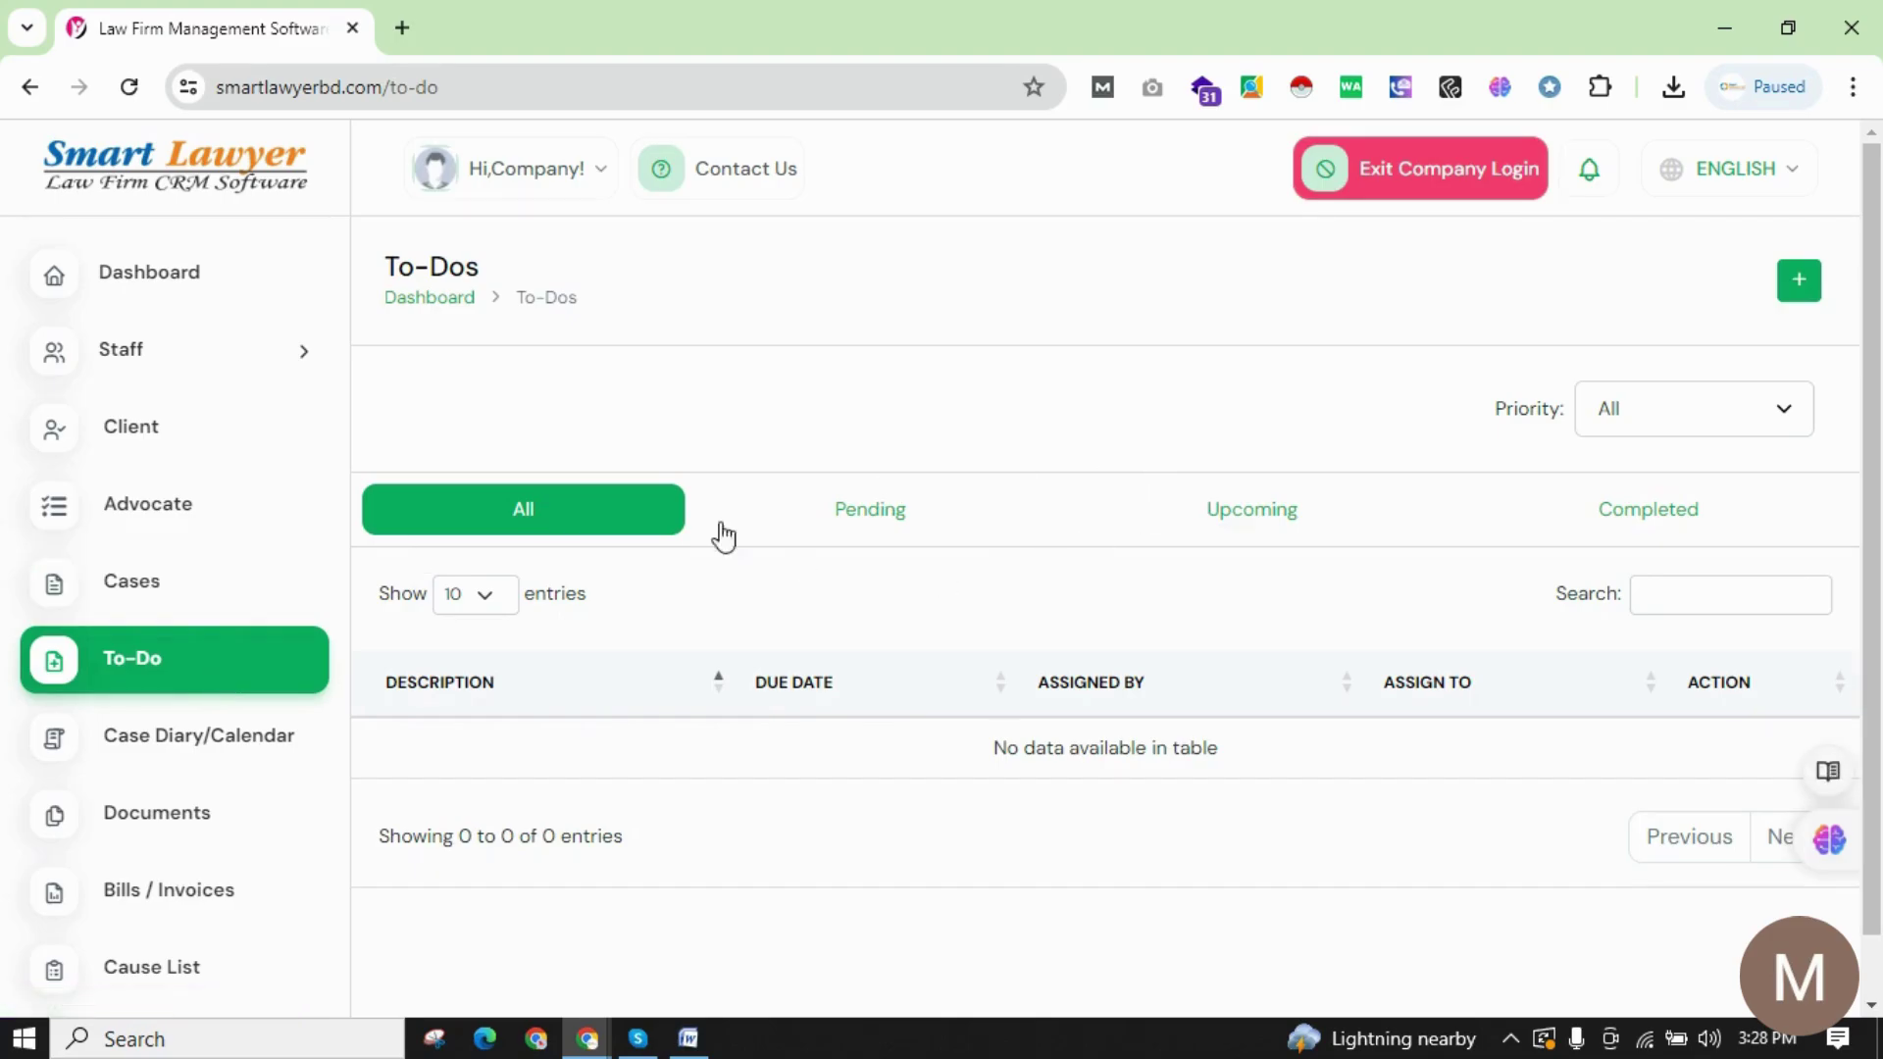
{"action": "left_click", "coordinate": [1799, 282]}
{"action": "left_click", "coordinate": [723, 337]}
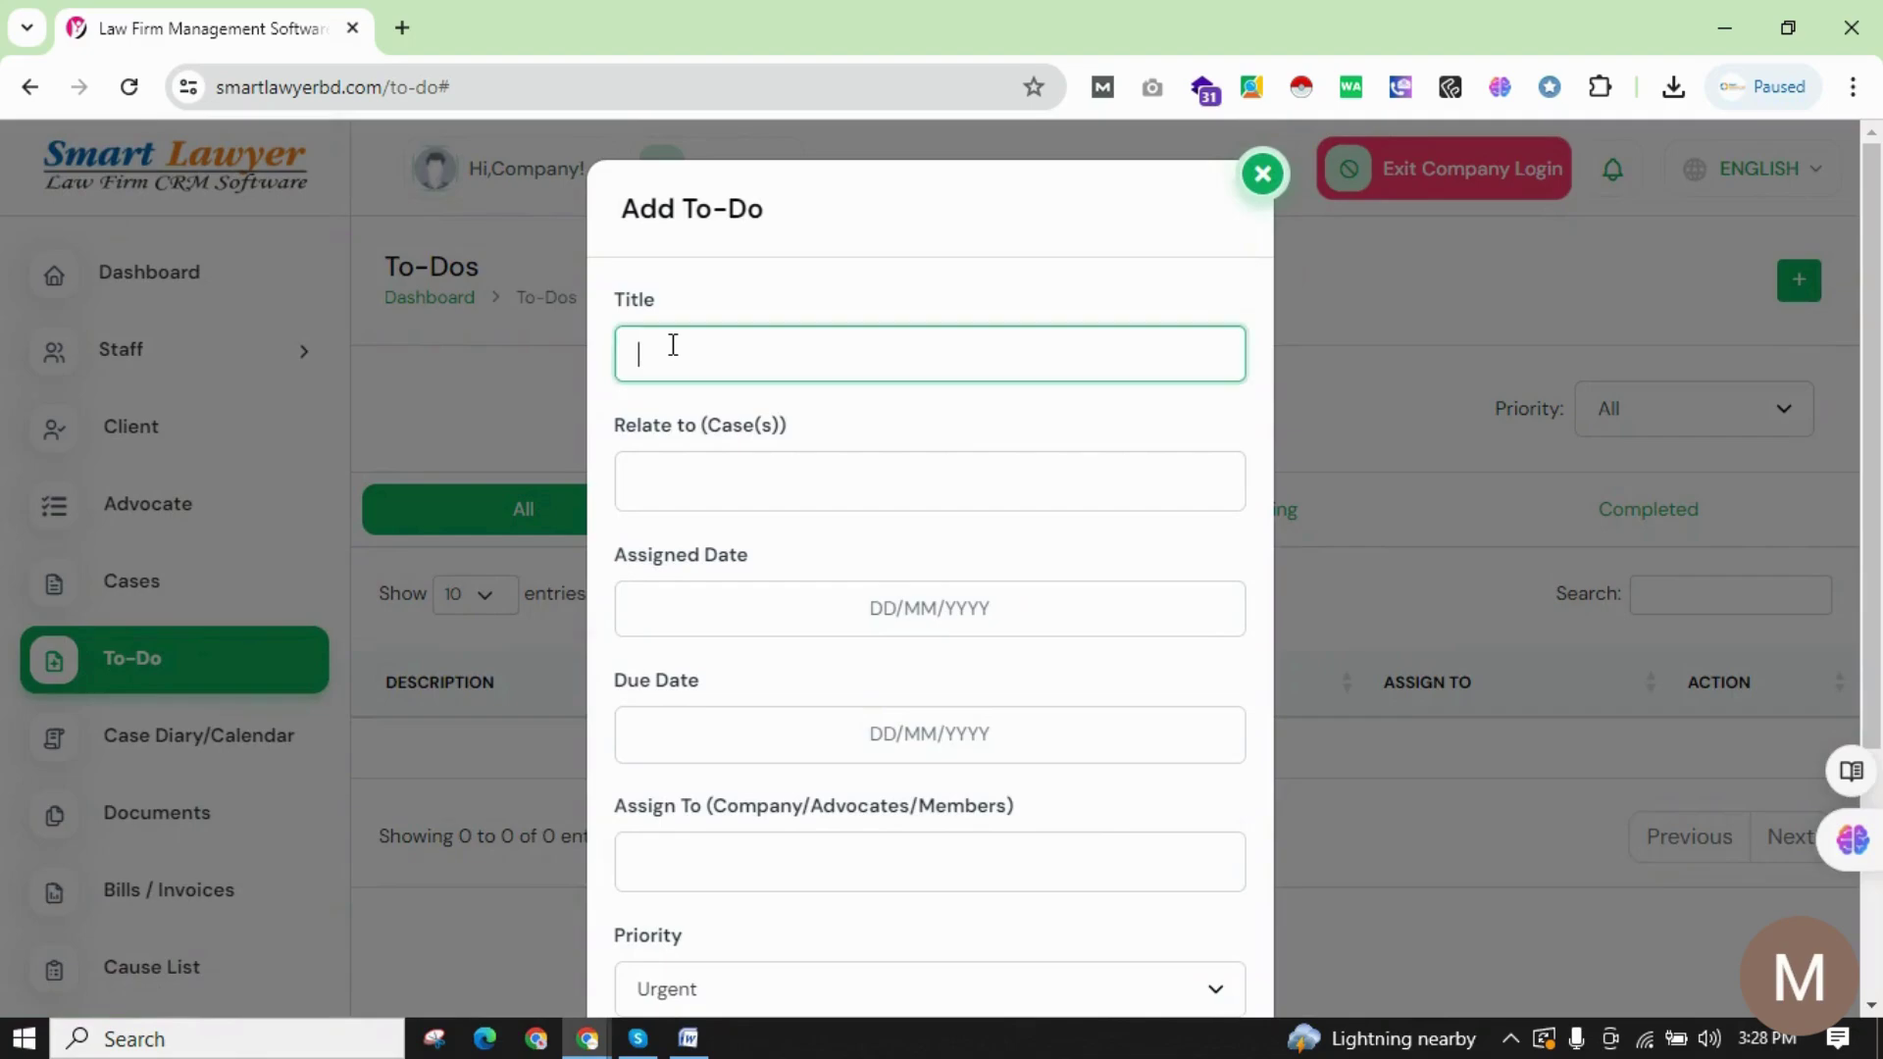
{"action": "left_click", "coordinate": [714, 469]}
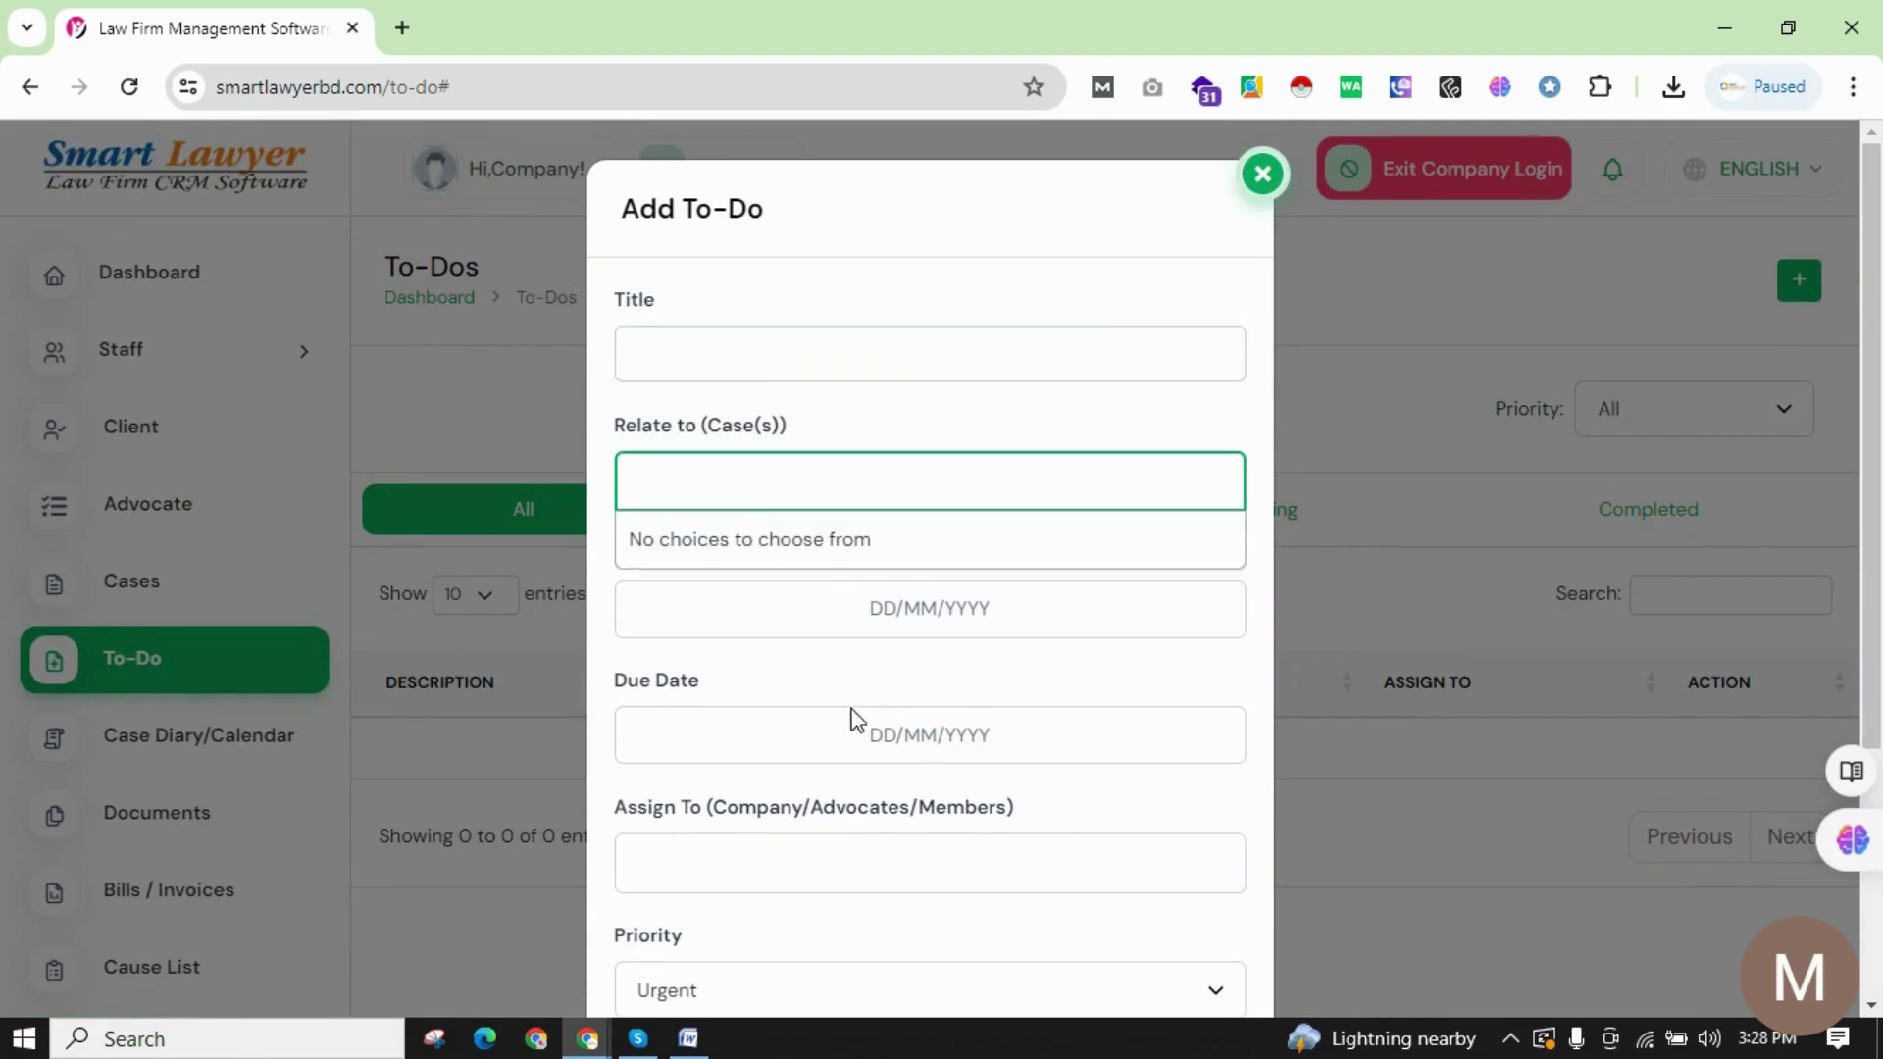
{"action": "scroll", "coordinate": [893, 809], "scroll_direction": "down", "scroll_amount": 3}
{"action": "left_click", "coordinate": [828, 677]}
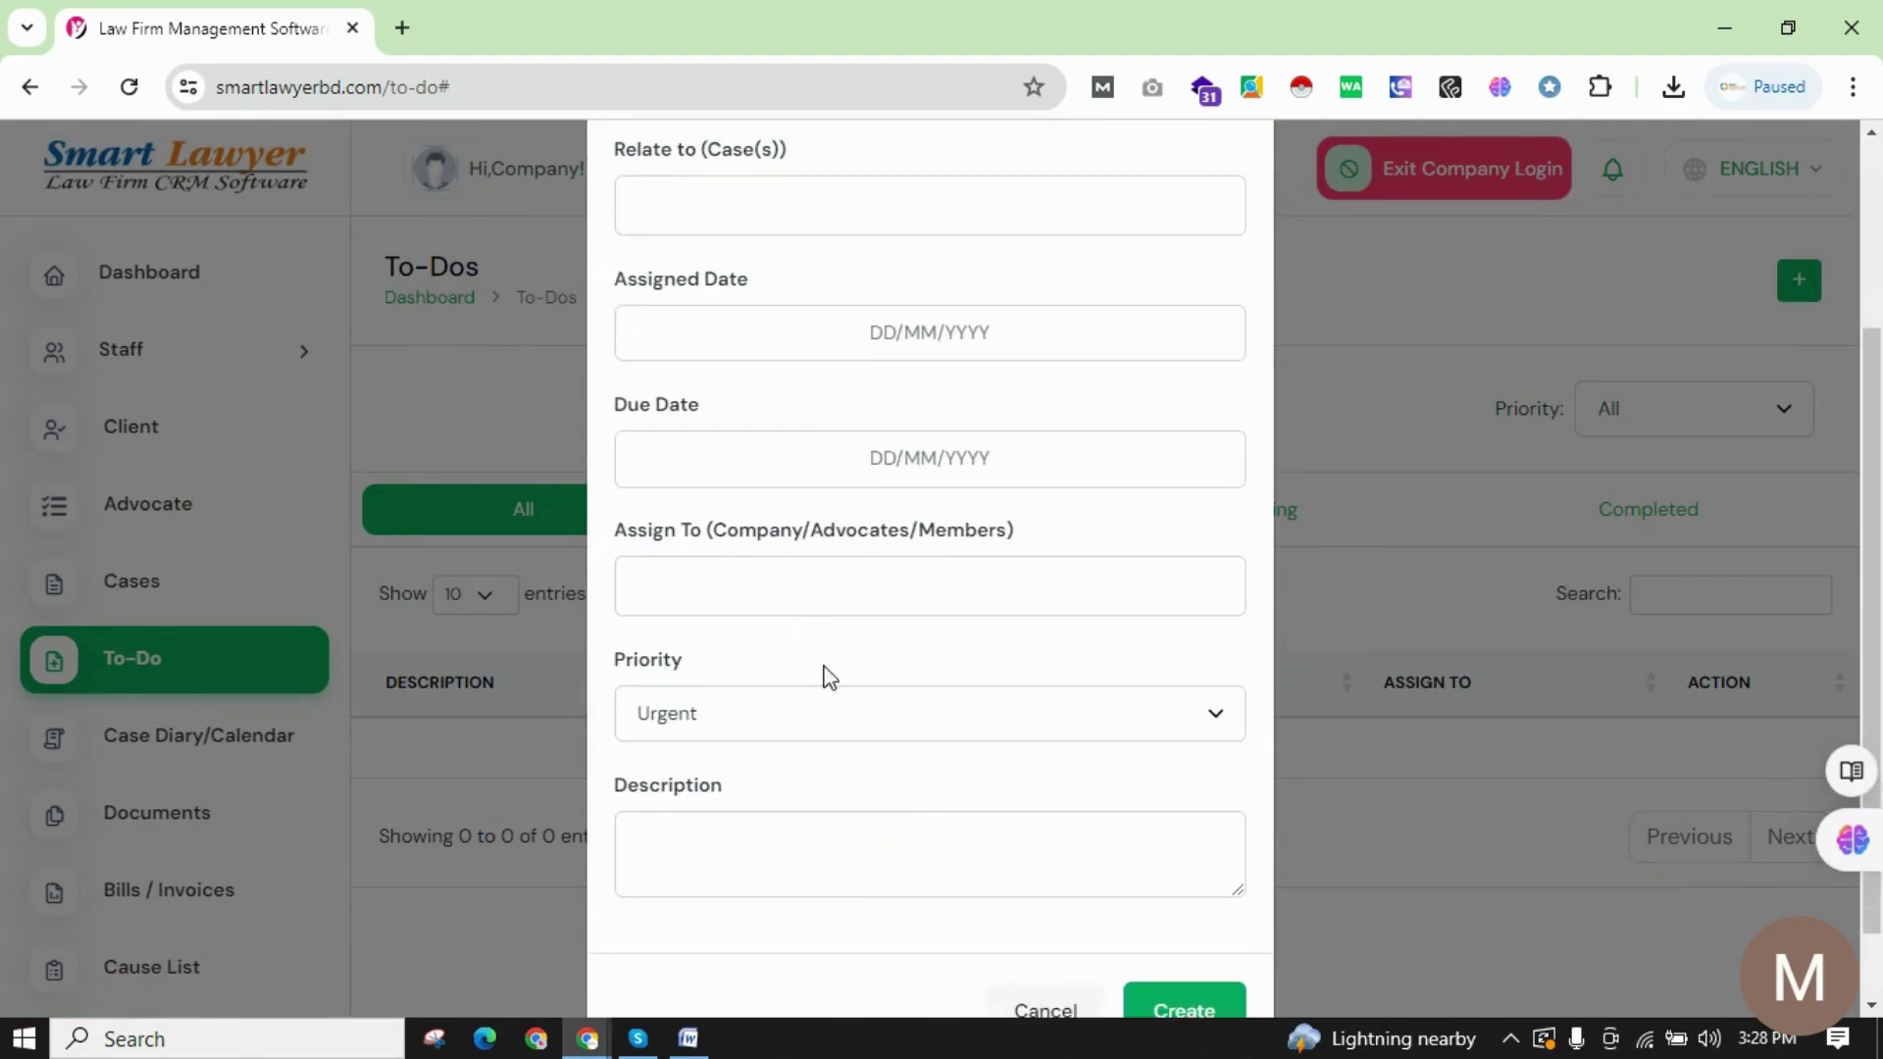
Check the to-do's Priority options and Description field, and cancel the form.
{"action": "left_click", "coordinate": [1052, 736]}
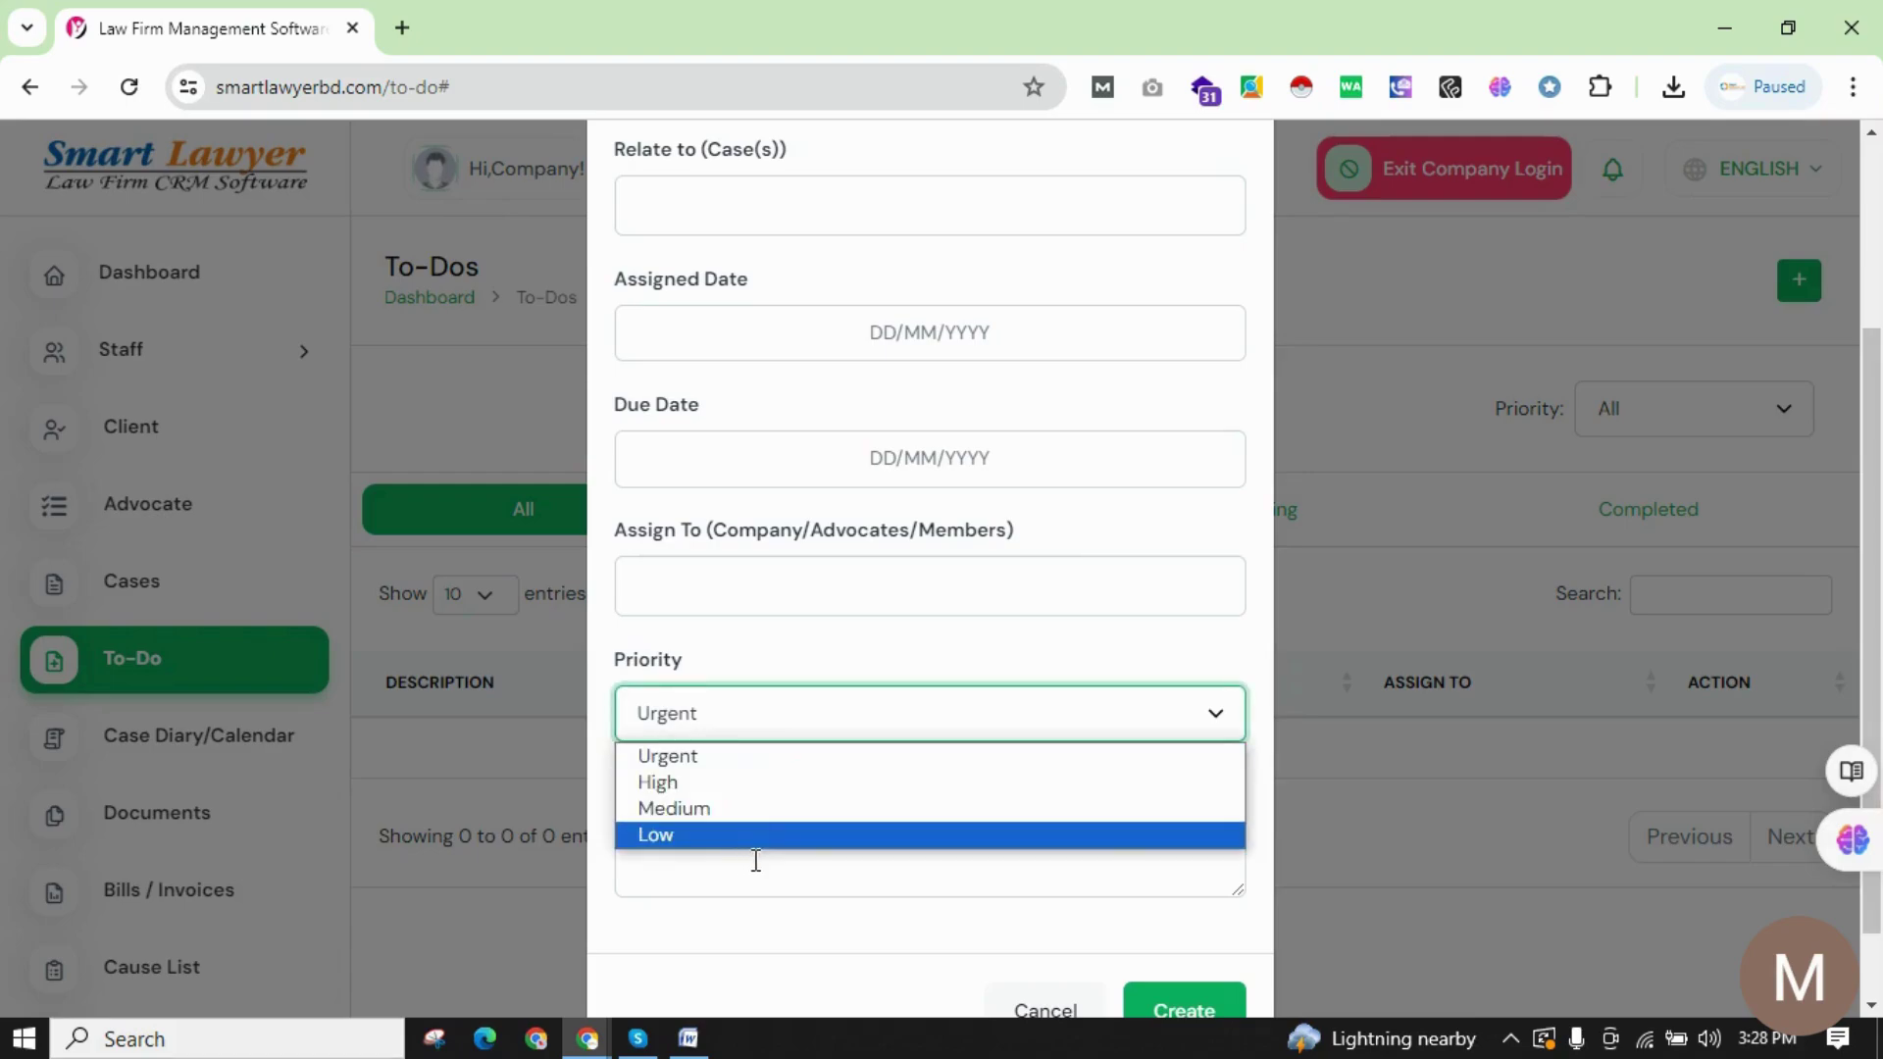
{"action": "left_click", "coordinate": [1062, 708]}
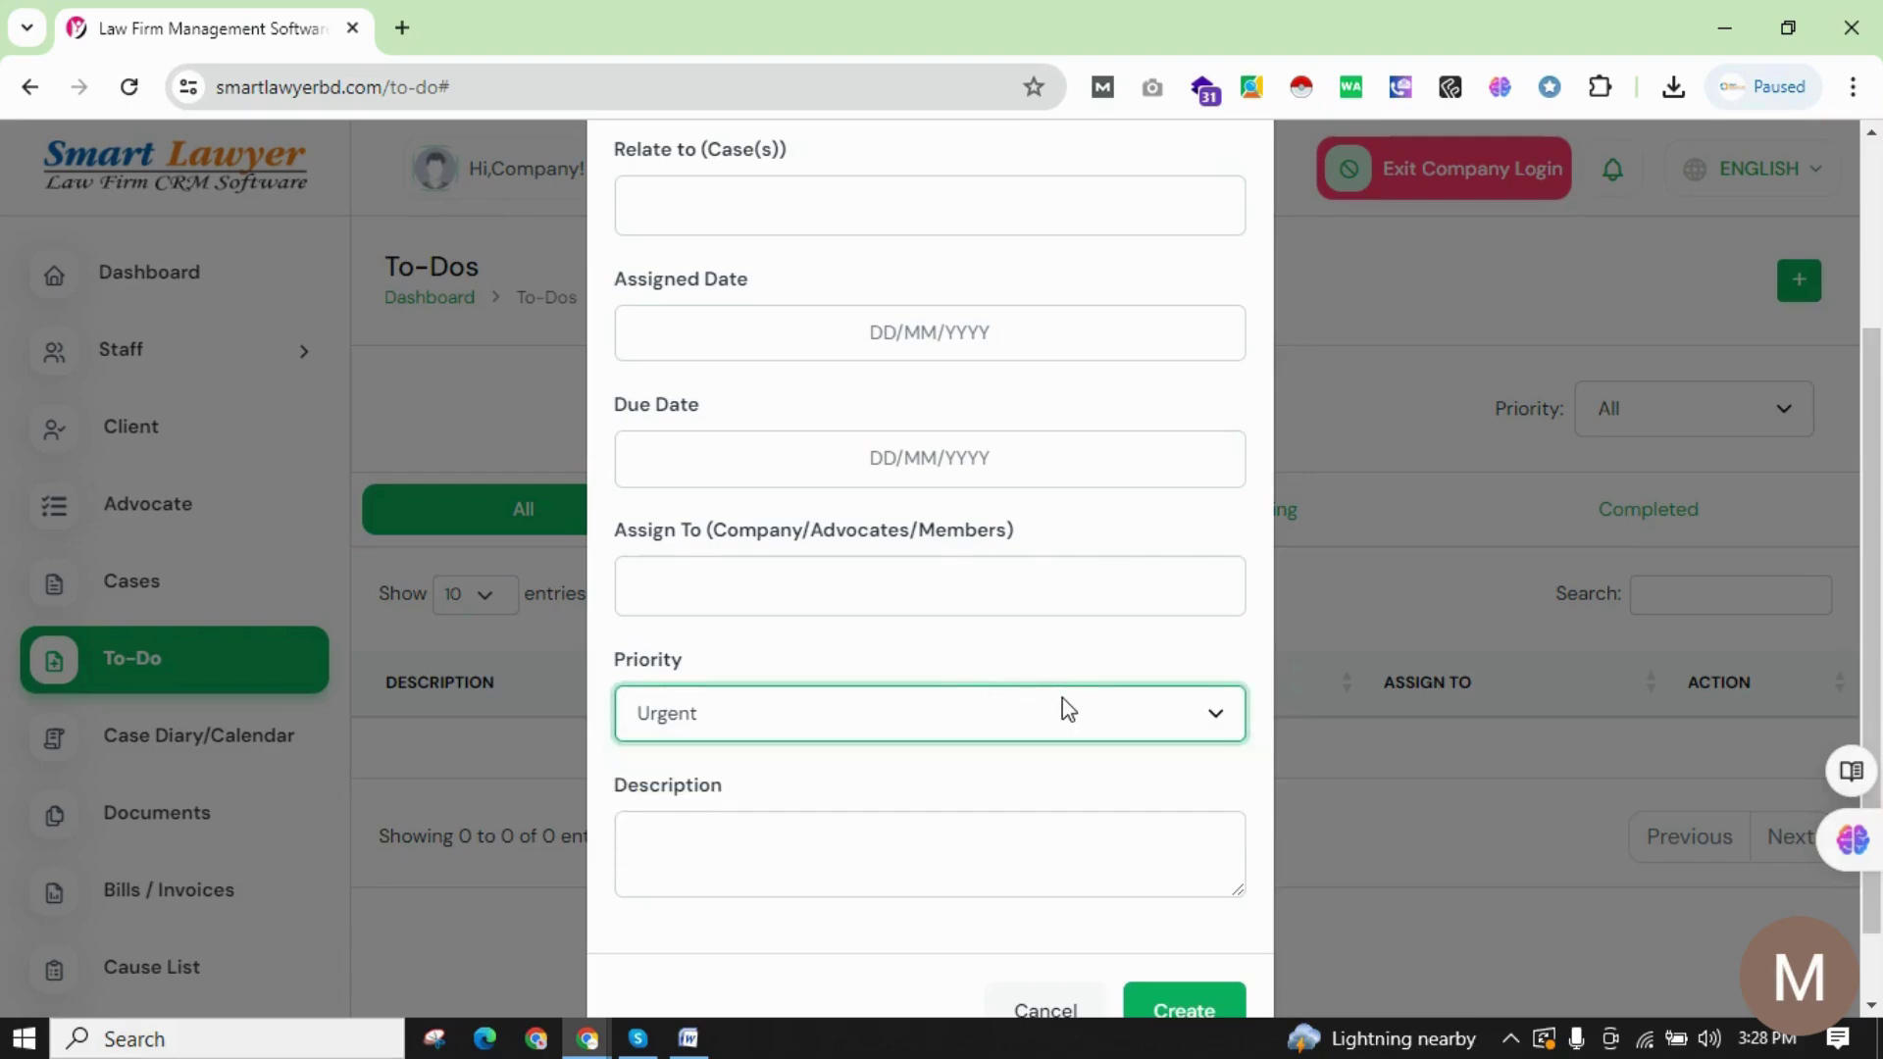
{"action": "scroll", "coordinate": [1074, 700], "scroll_direction": "down", "scroll_amount": 1}
{"action": "left_click", "coordinate": [713, 767]}
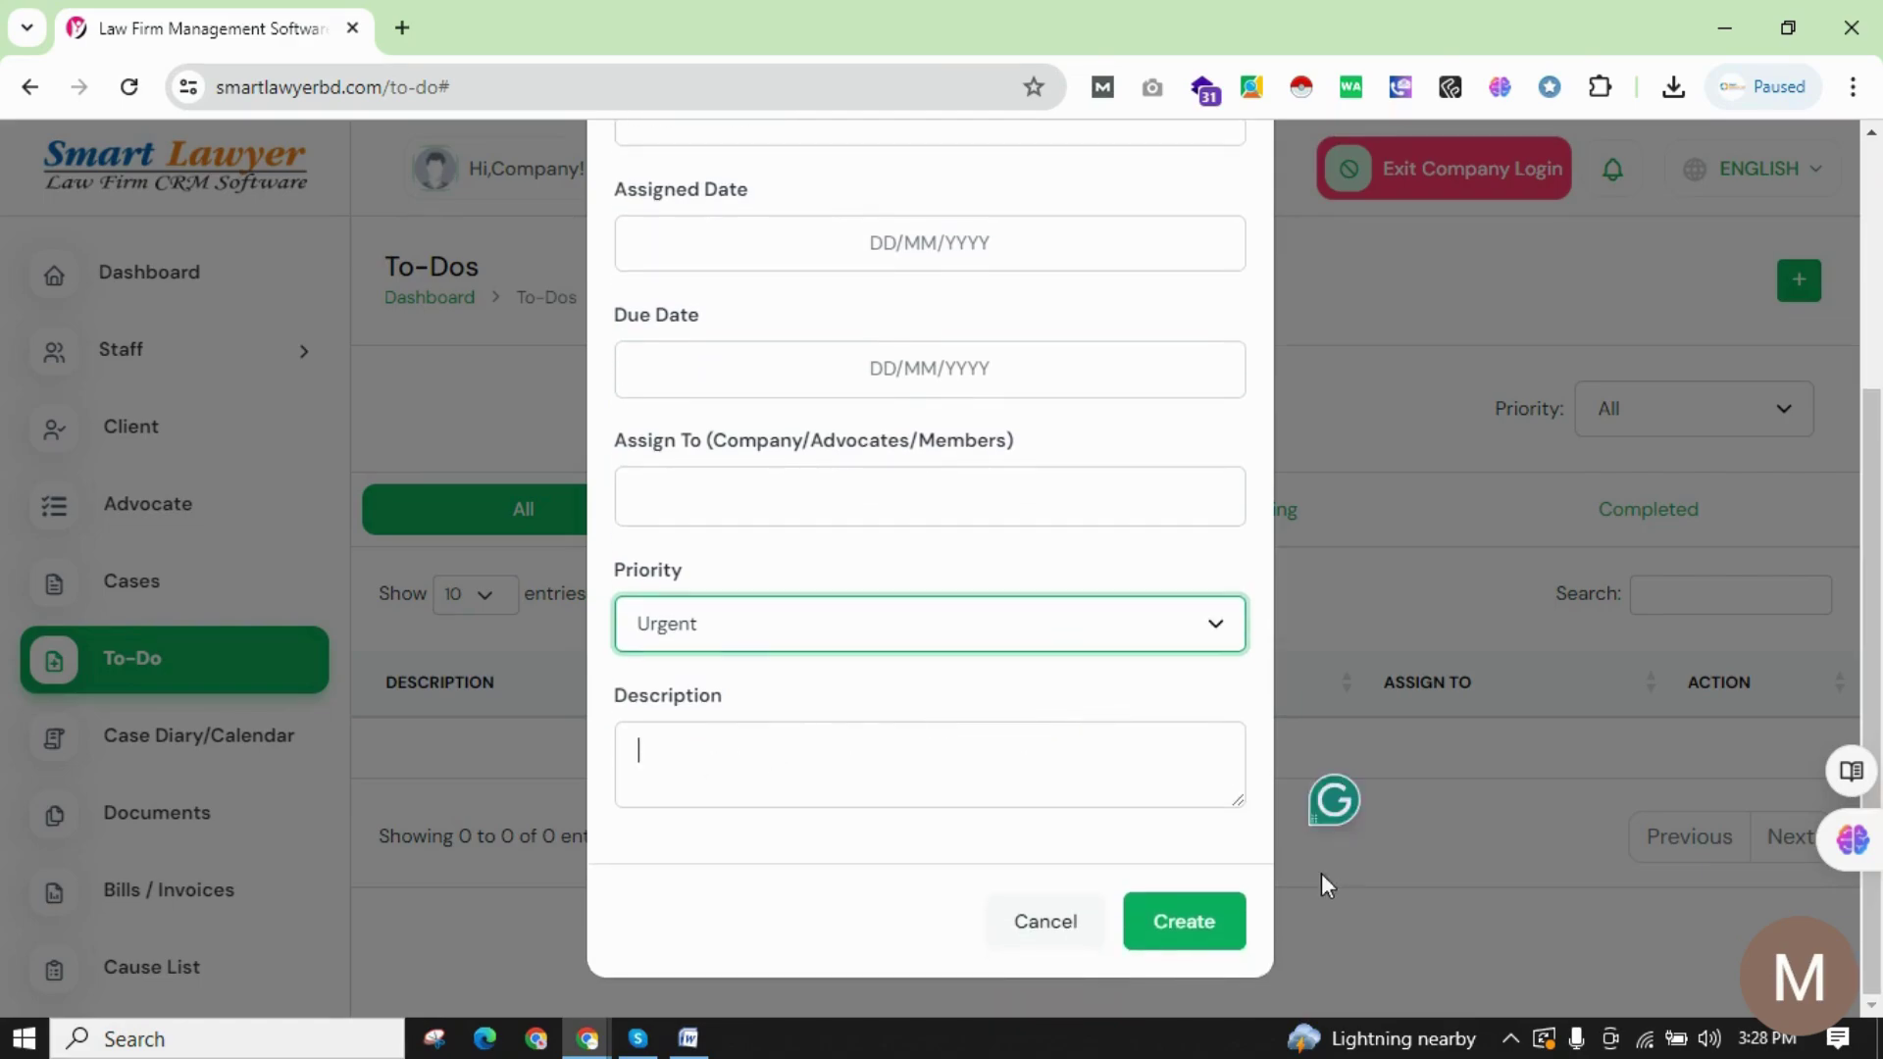
{"action": "scroll", "coordinate": [1037, 925], "scroll_direction": "up", "scroll_amount": 1}
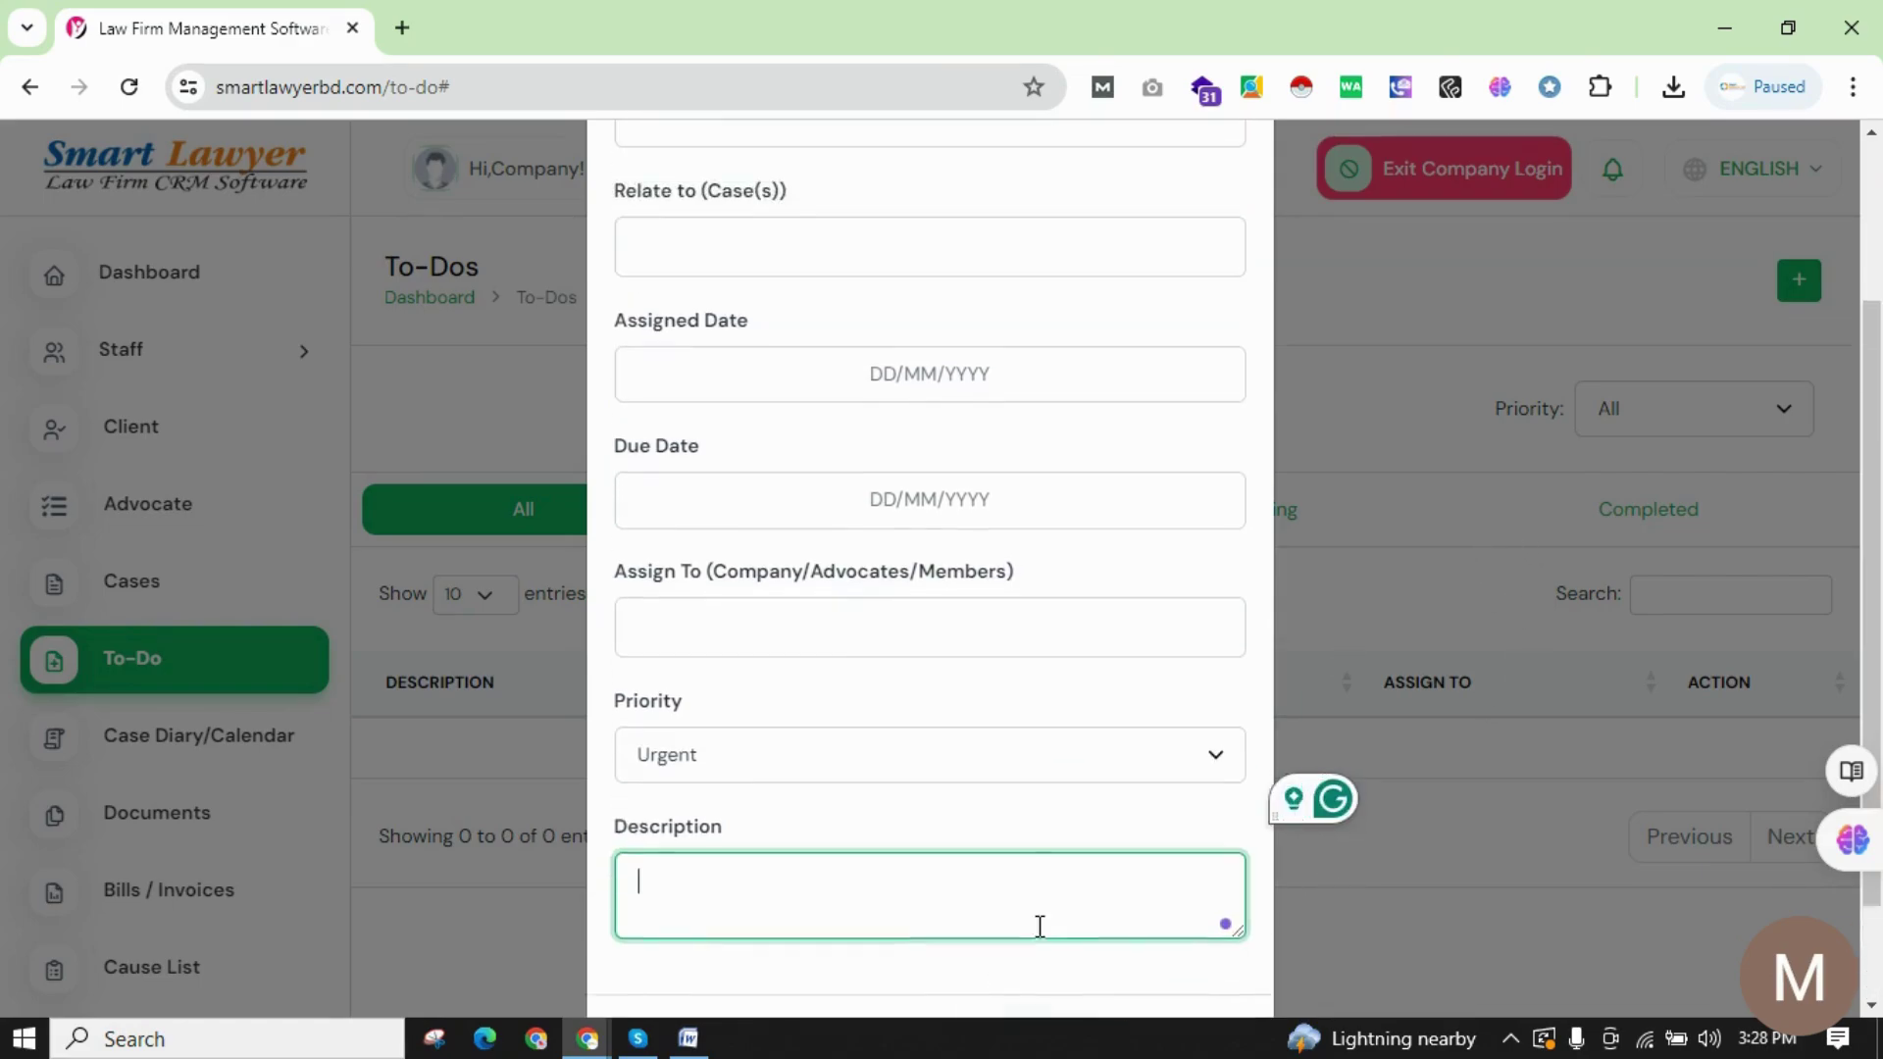
{"action": "scroll", "coordinate": [1079, 956], "scroll_direction": "down", "scroll_amount": 1}
{"action": "left_click", "coordinate": [1054, 937]}
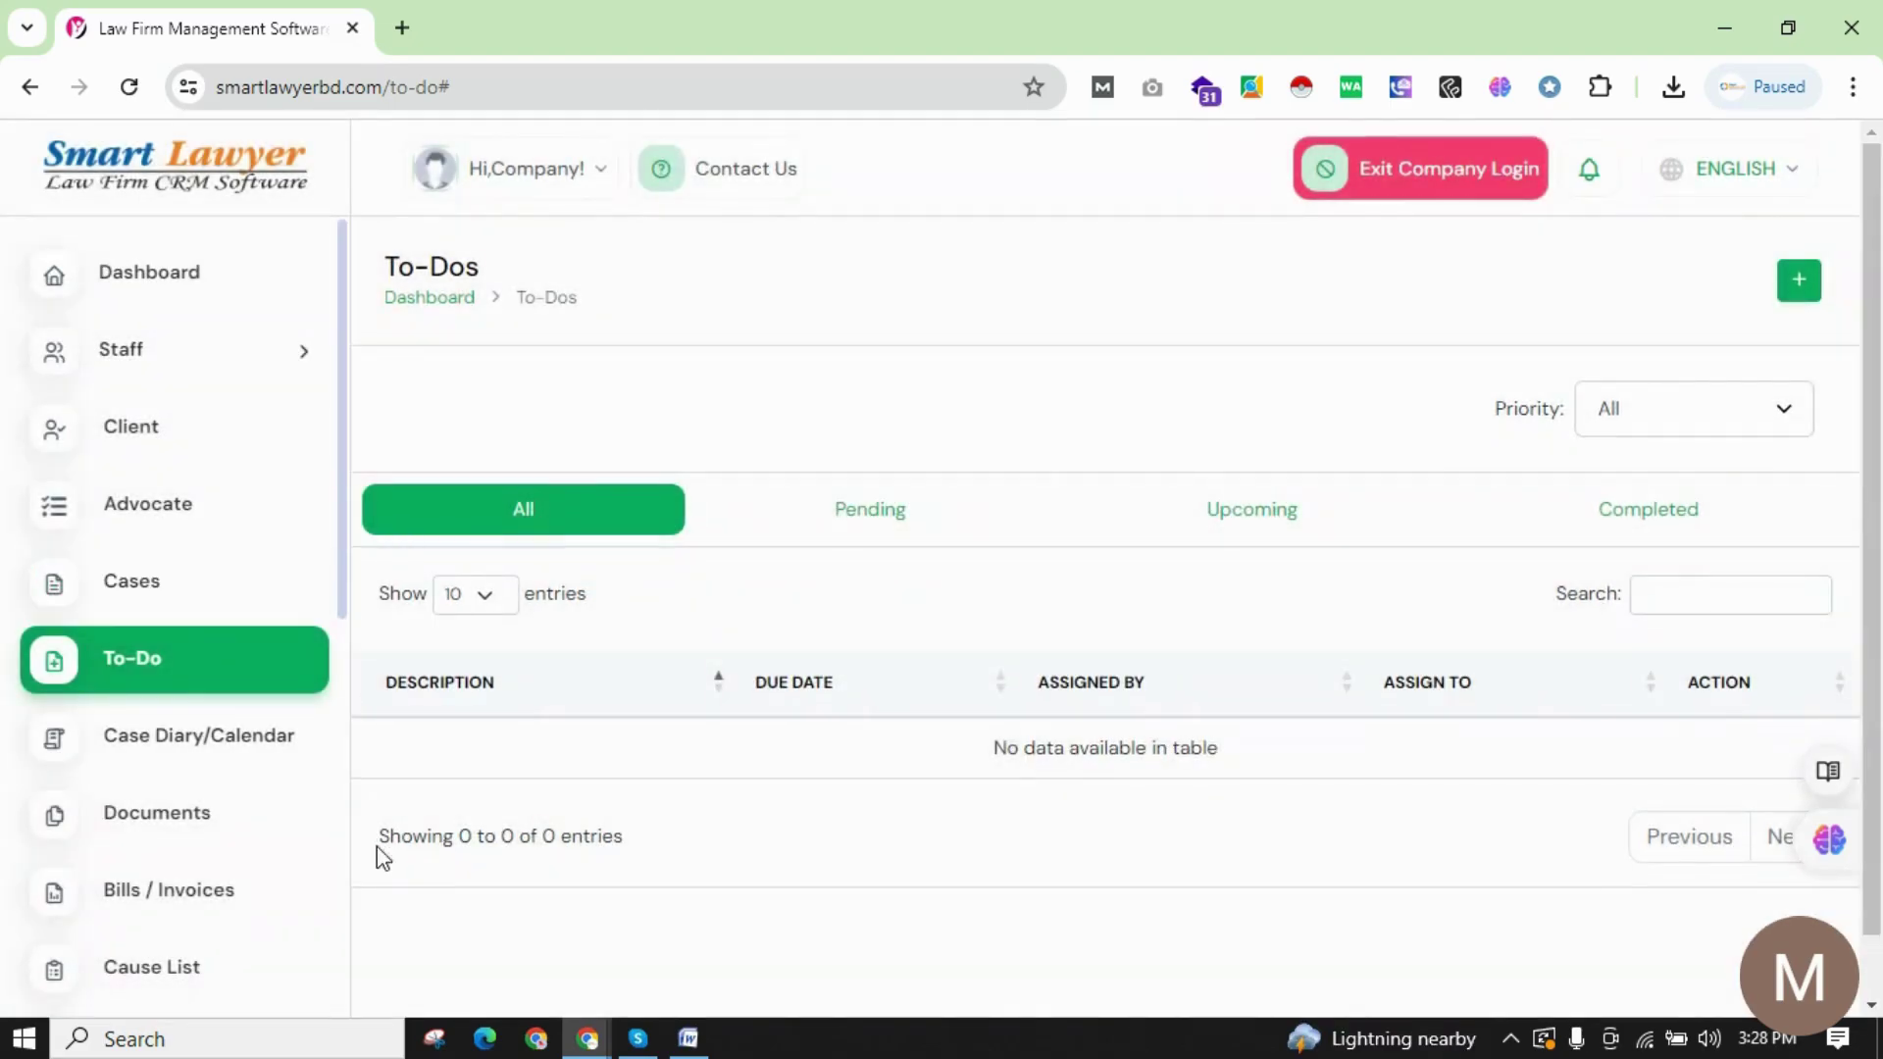
Open the Case Diary/Calendar page and examine its sections for today's cases and tasks.
{"action": "scroll", "coordinate": [378, 854], "scroll_direction": "down", "scroll_amount": 1}
{"action": "left_click", "coordinate": [162, 750]}
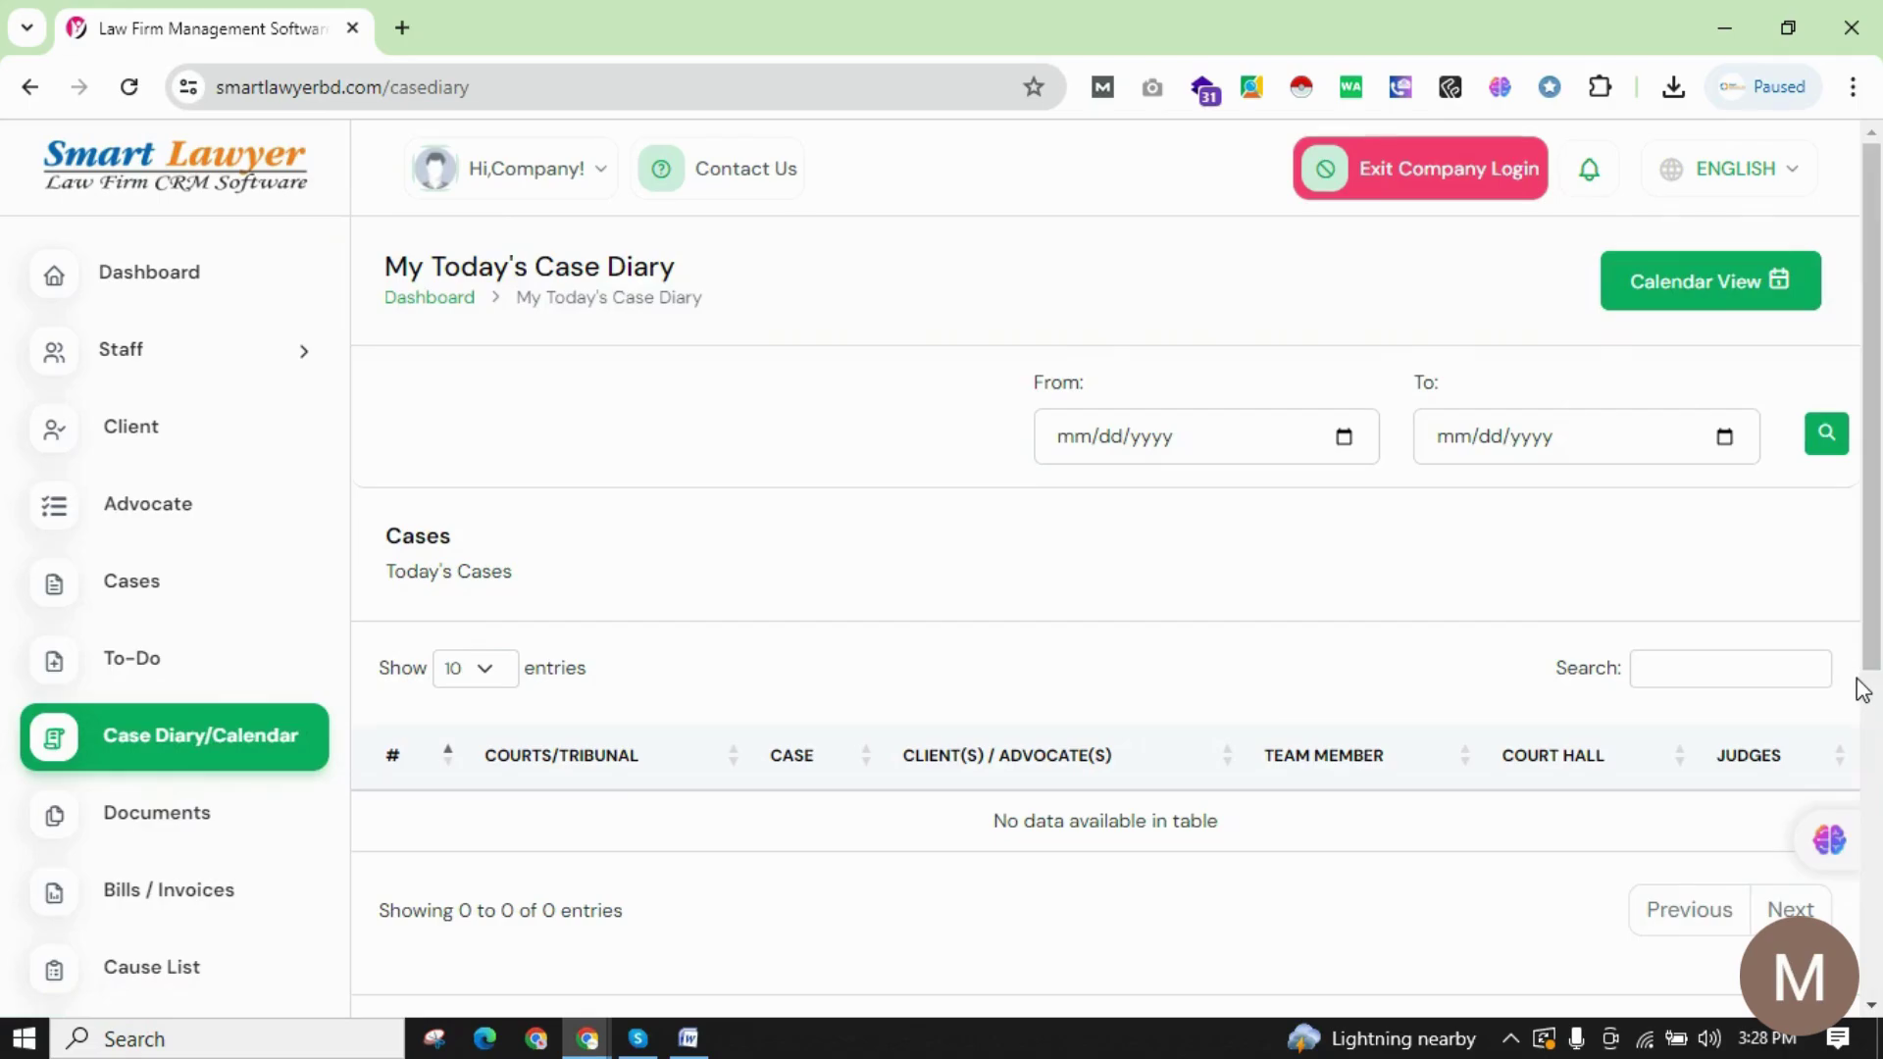
{"action": "scroll", "coordinate": [1064, 703], "scroll_direction": "down", "scroll_amount": 3}
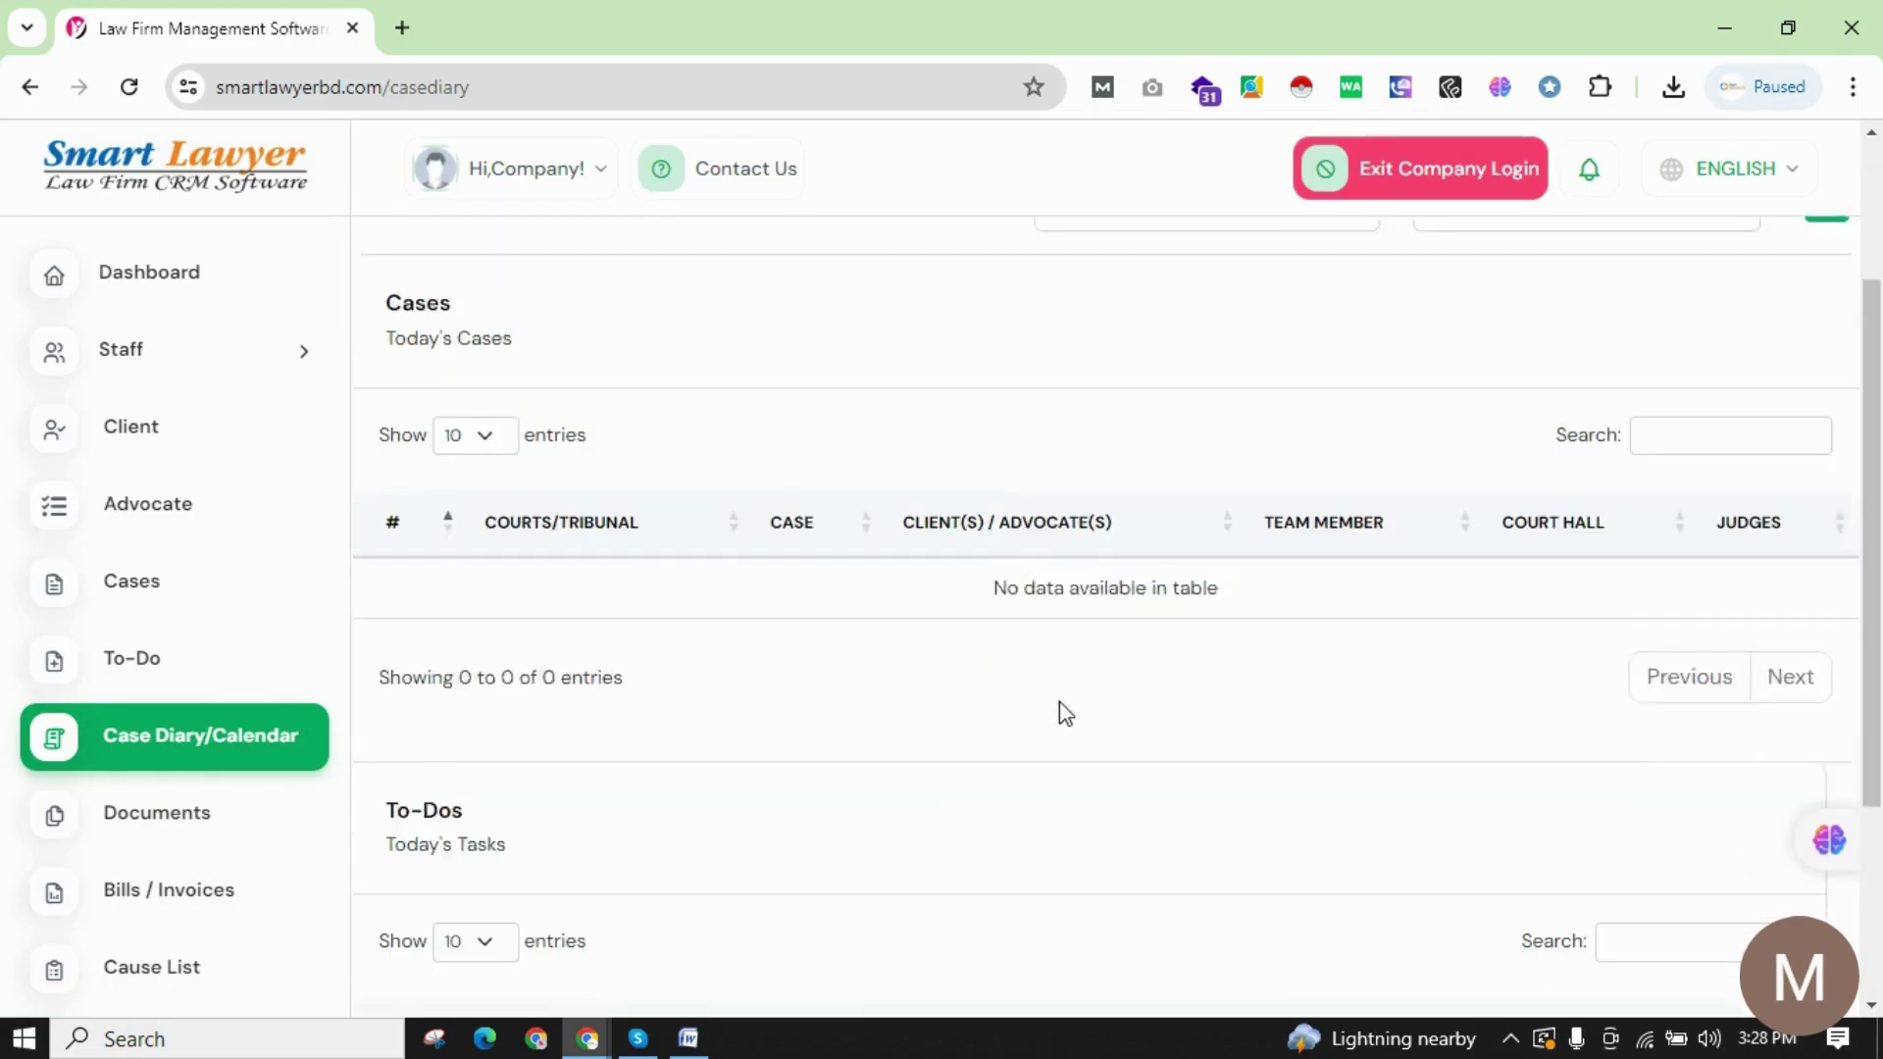
{"action": "scroll", "coordinate": [1086, 737], "scroll_direction": "up", "scroll_amount": 3}
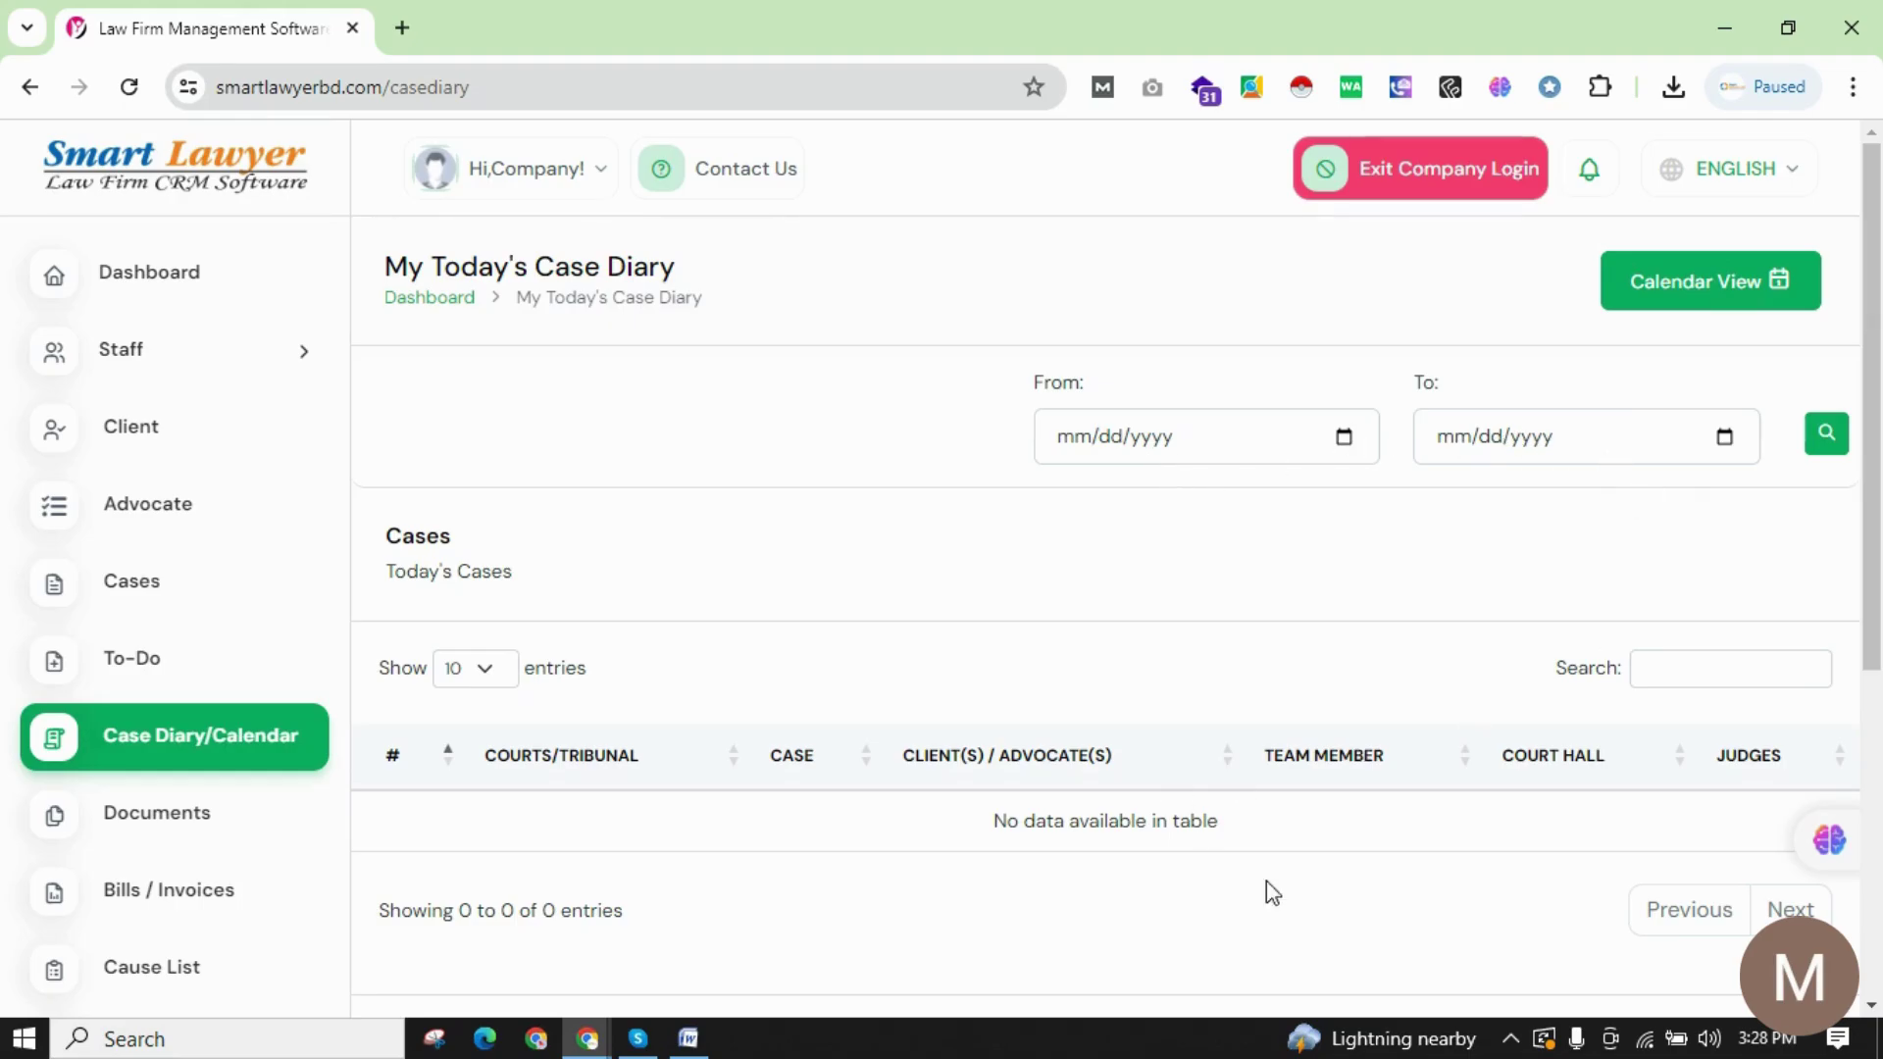
{"action": "scroll", "coordinate": [1079, 856], "scroll_direction": "down", "scroll_amount": 5}
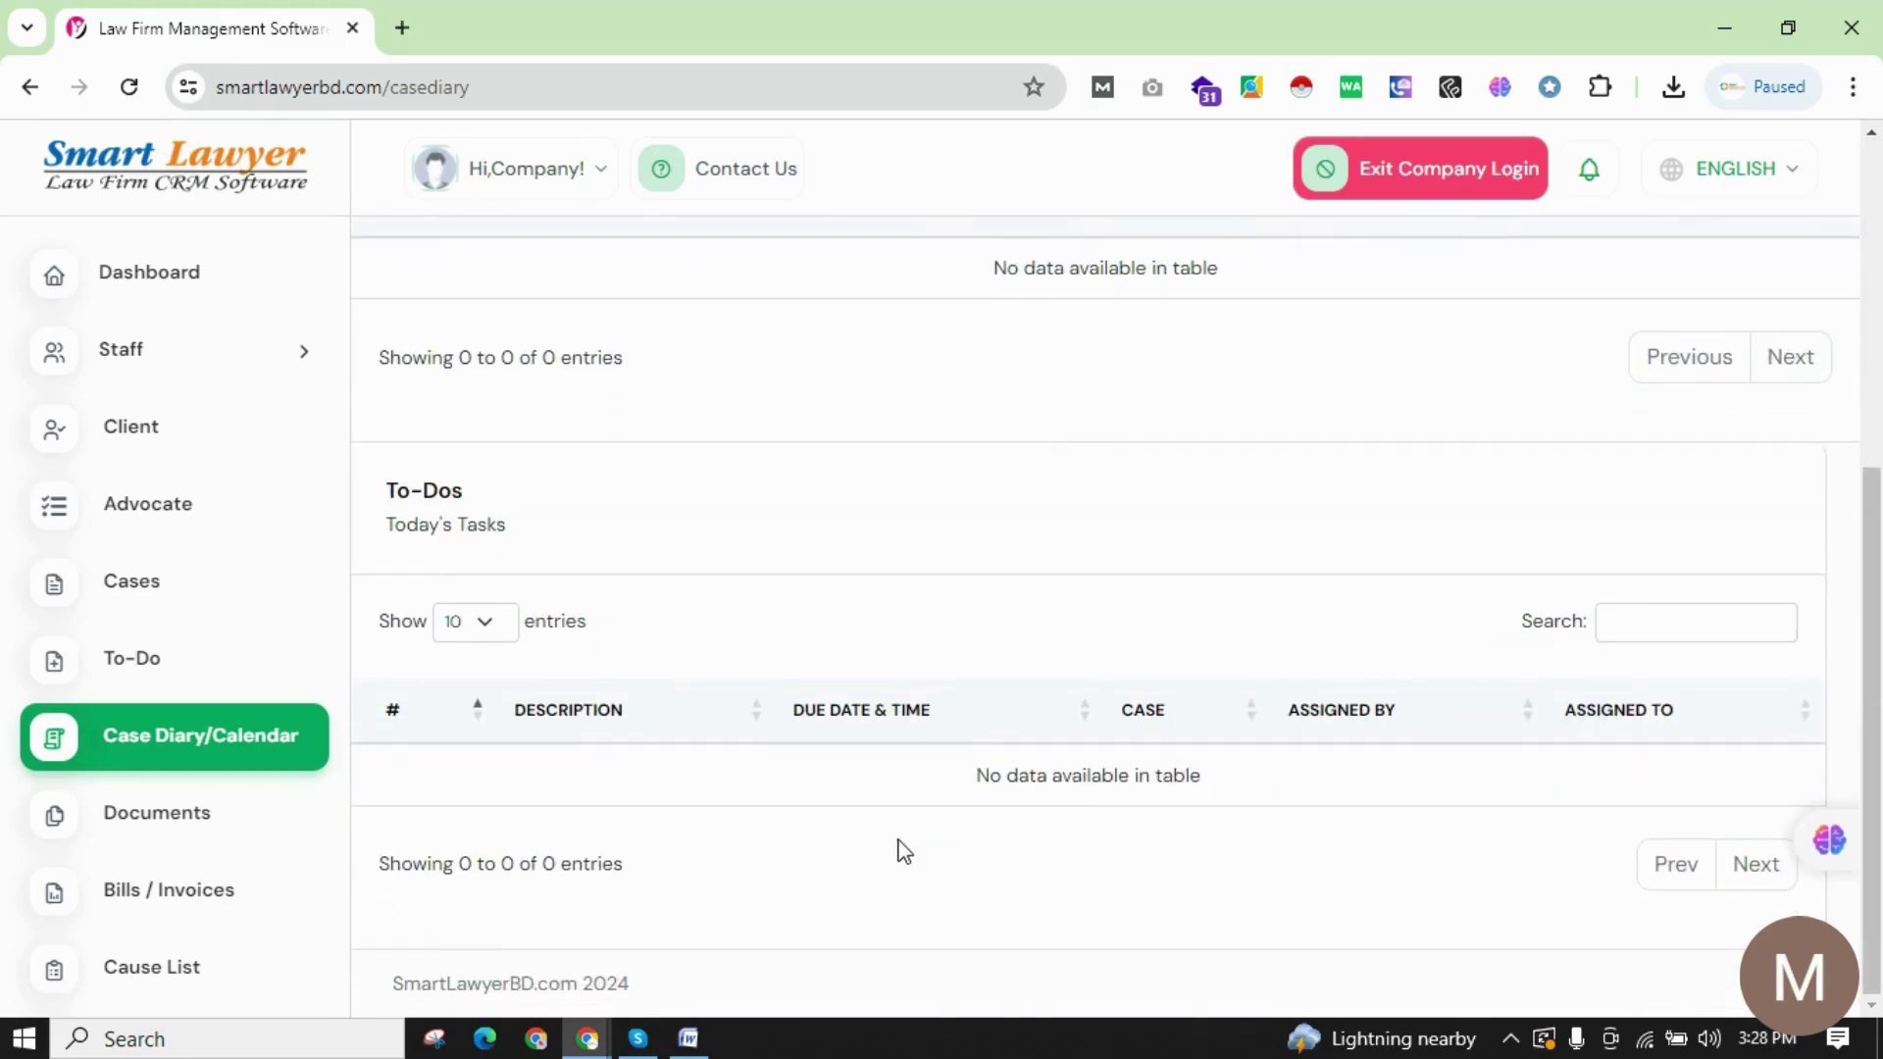
Open the form for adding a document from the Documents page and go to its name field.
{"action": "scroll", "coordinate": [219, 840], "scroll_direction": "down", "scroll_amount": 3}
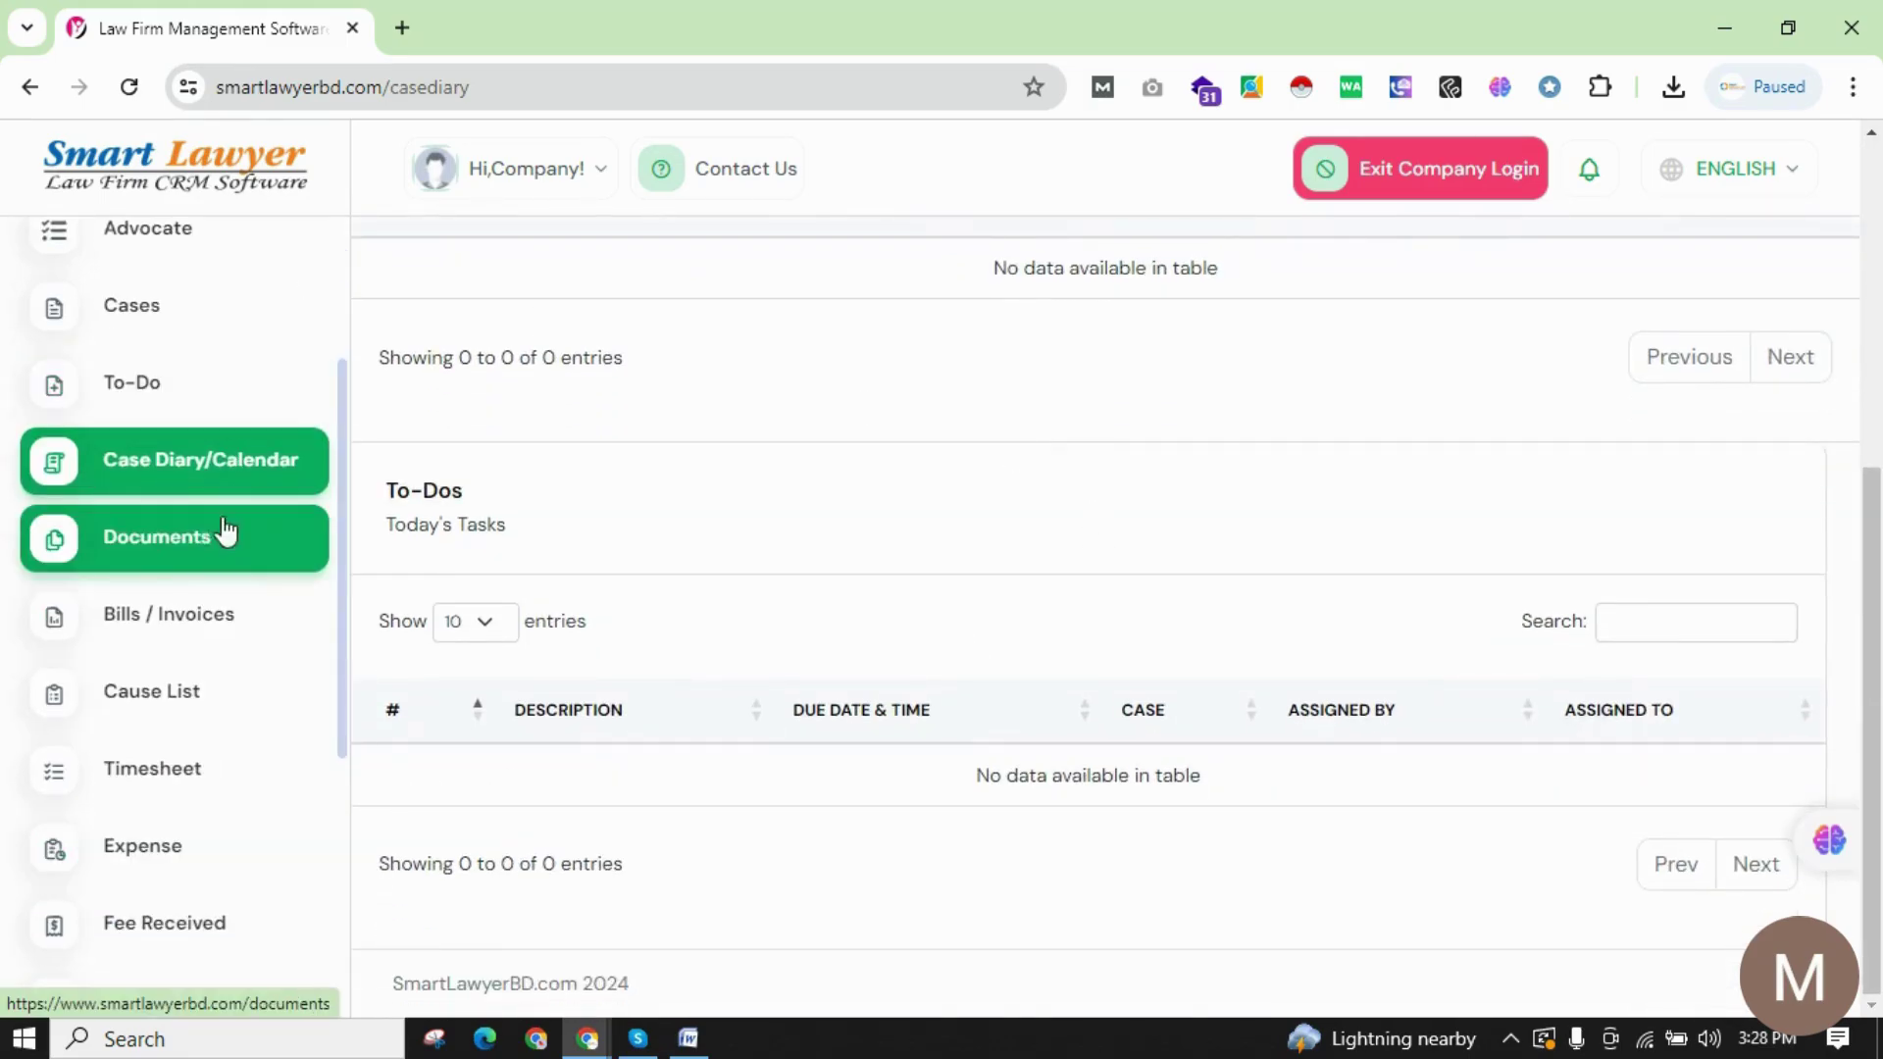
{"action": "left_click", "coordinate": [172, 544]}
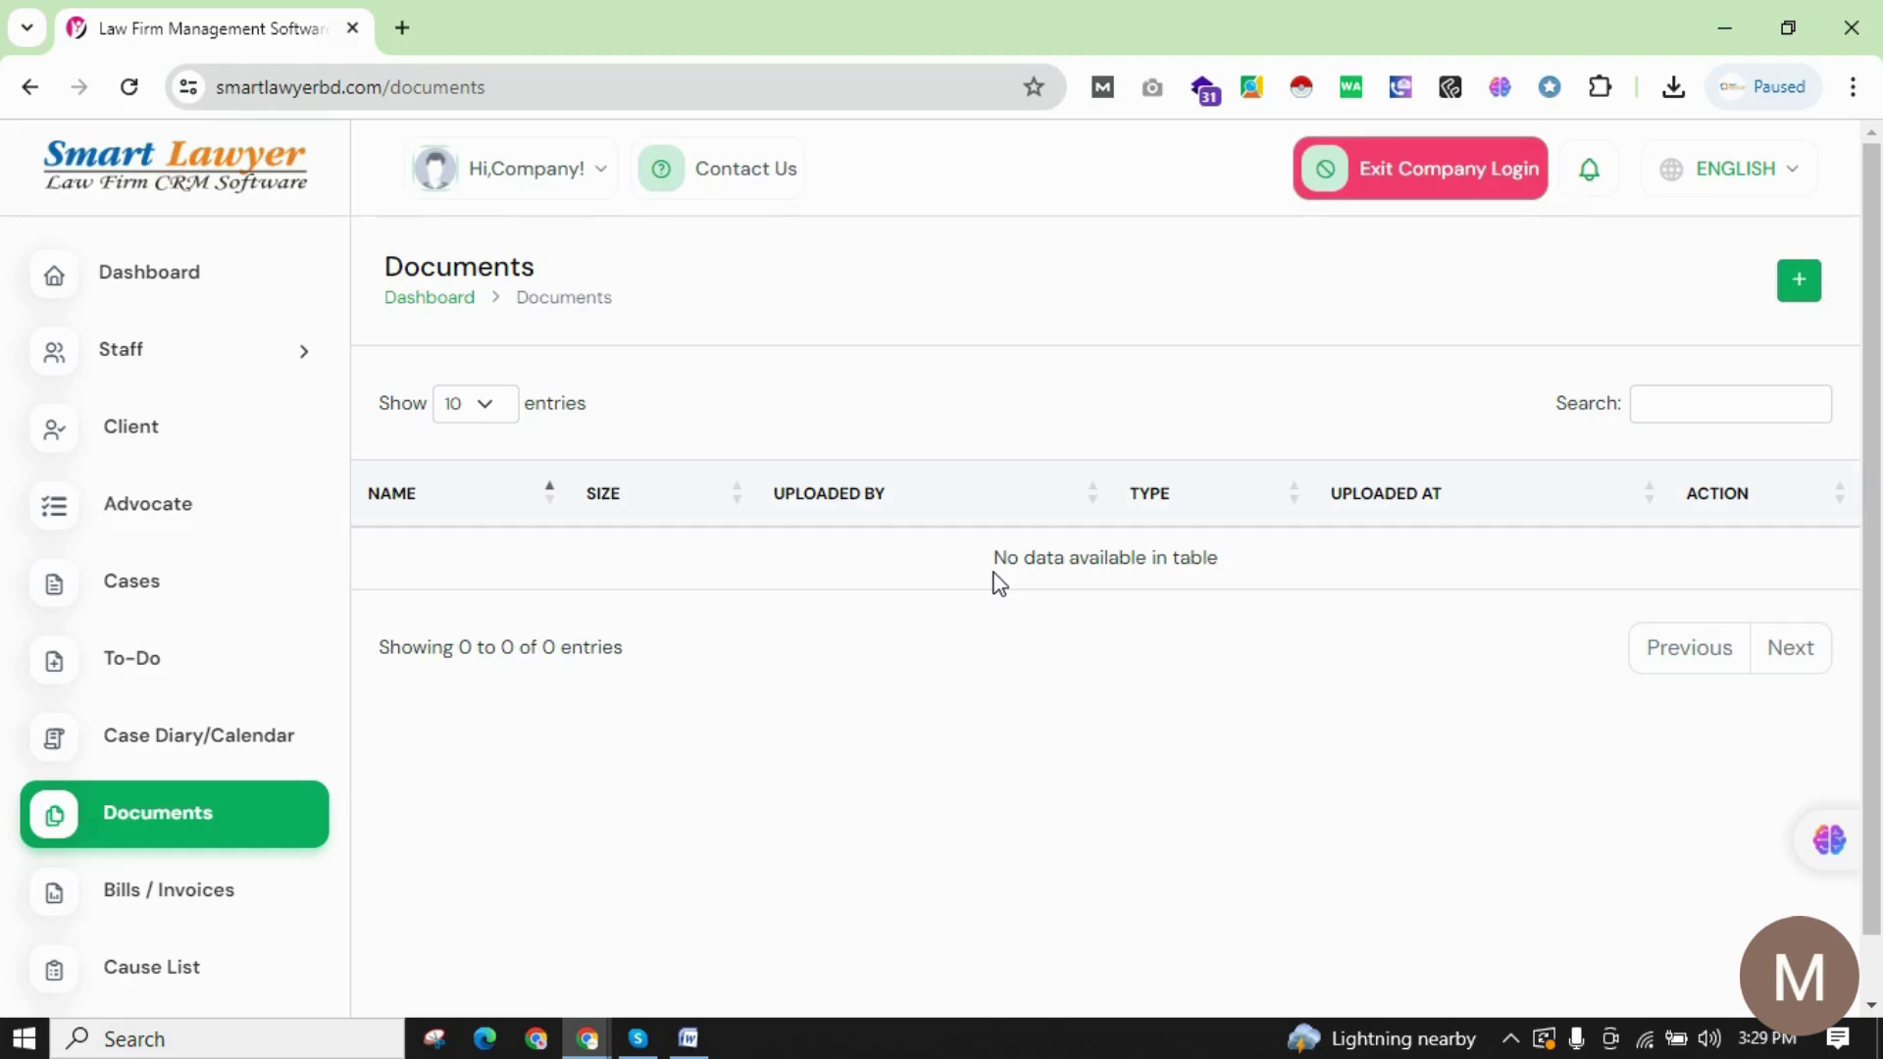
{"action": "left_click", "coordinate": [1799, 281]}
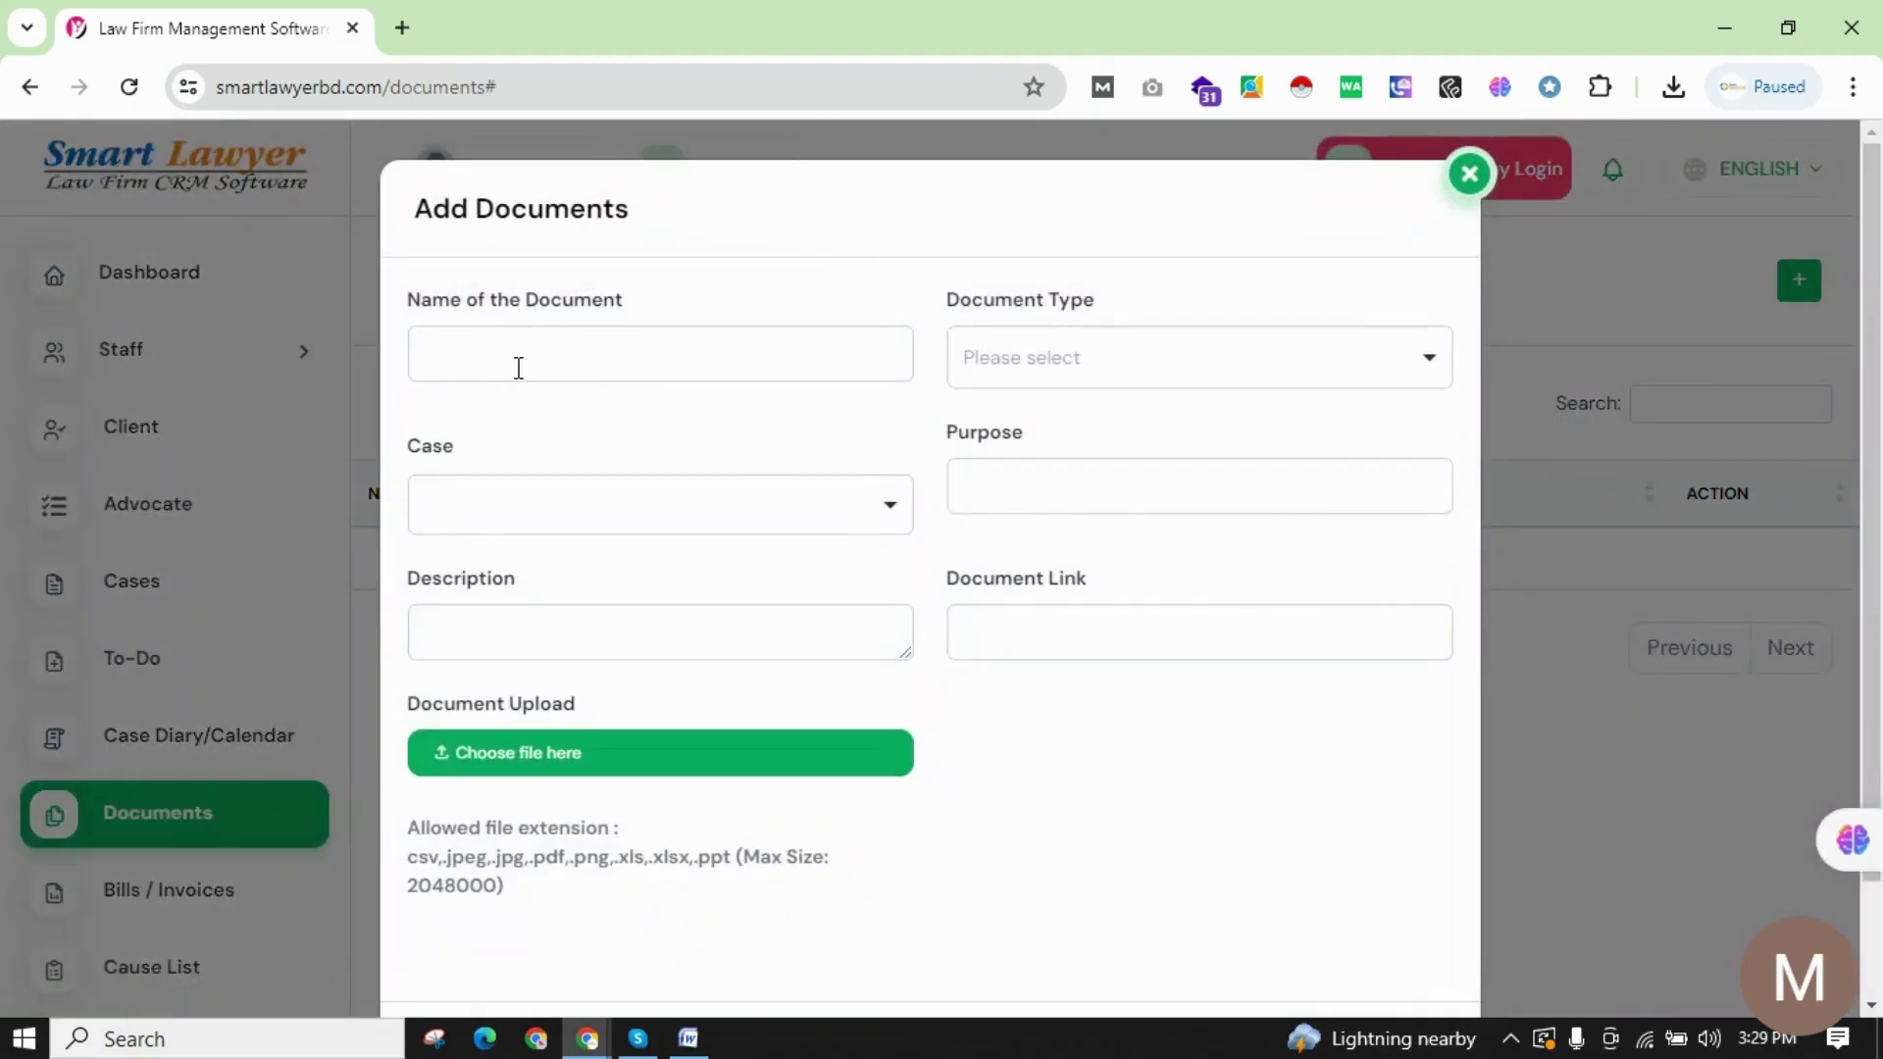
{"action": "left_click", "coordinate": [519, 368]}
Examine the Document Type options in the form for adding a document, leaving the type unselected.
{"action": "left_click", "coordinate": [1109, 359]}
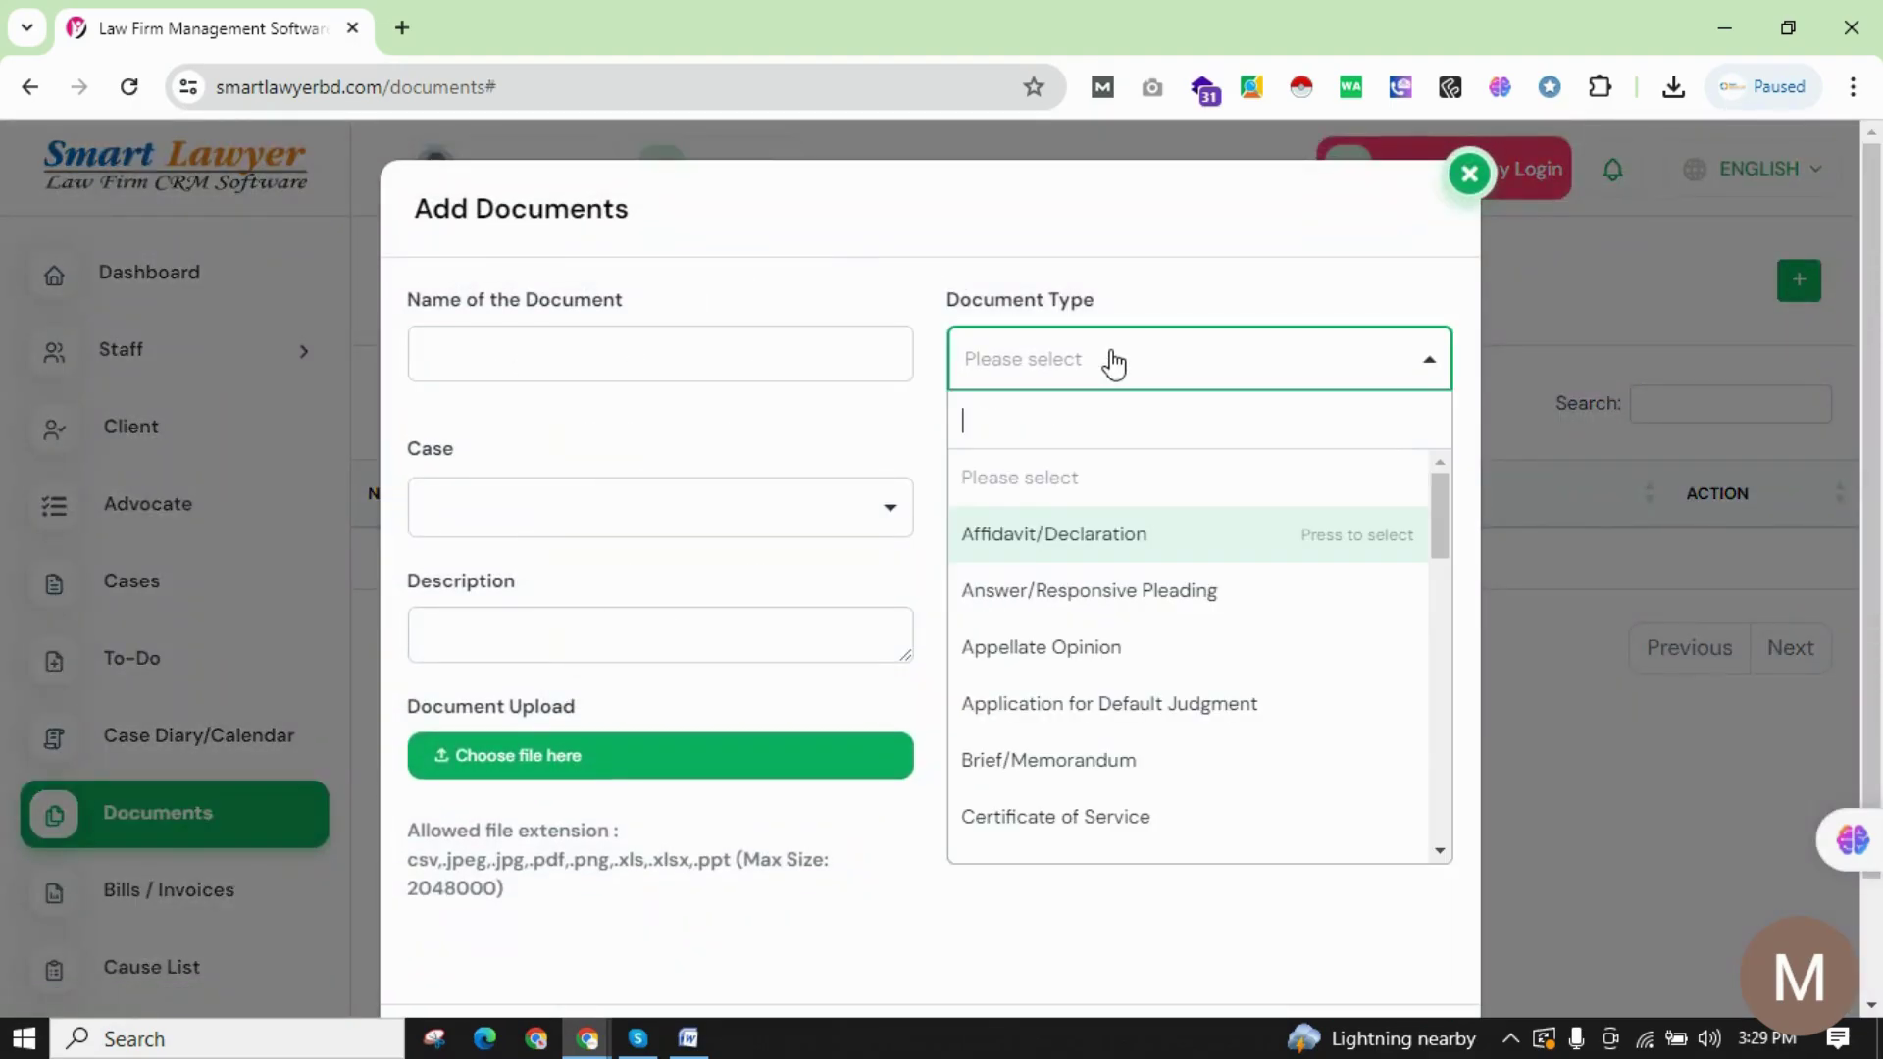
{"action": "scroll", "coordinate": [1127, 589], "scroll_direction": "down", "scroll_amount": 2}
{"action": "scroll", "coordinate": [1158, 644], "scroll_direction": "down", "scroll_amount": 15}
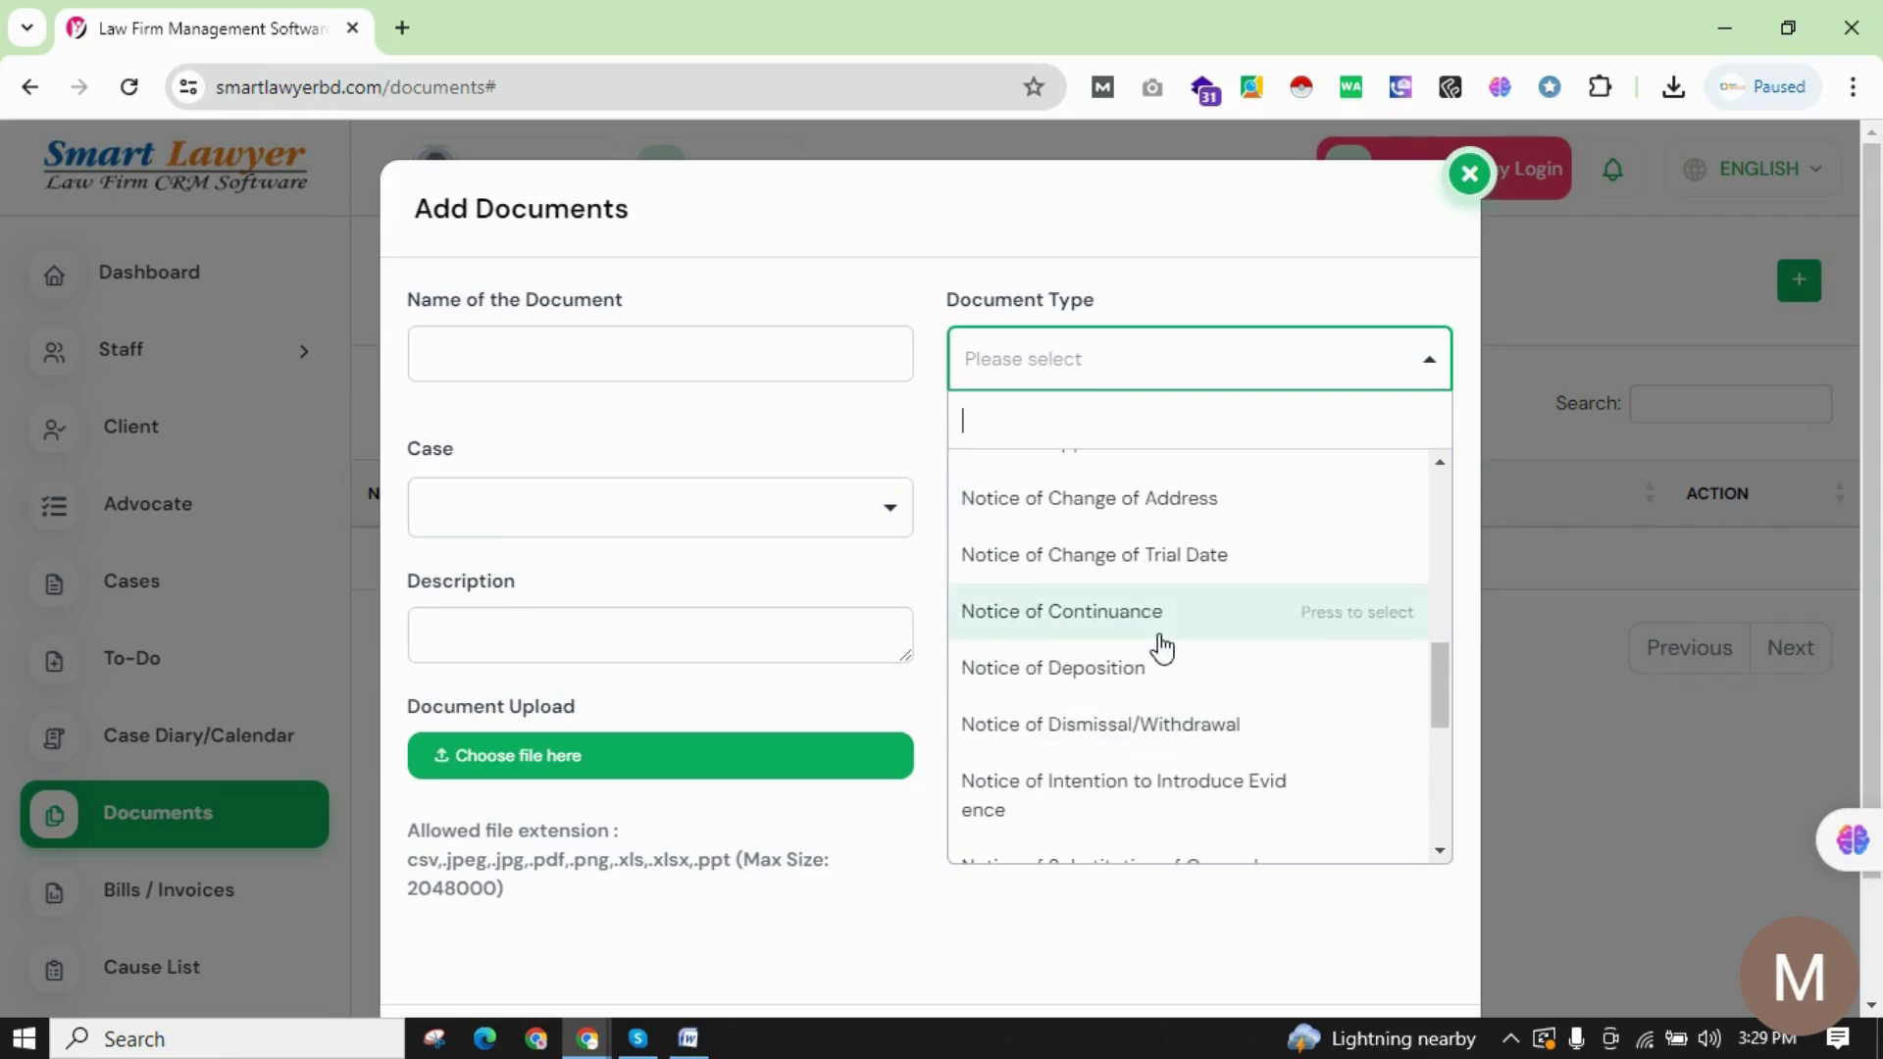
{"action": "scroll", "coordinate": [1162, 648], "scroll_direction": "down", "scroll_amount": 3}
{"action": "scroll", "coordinate": [1214, 660], "scroll_direction": "up", "scroll_amount": 15}
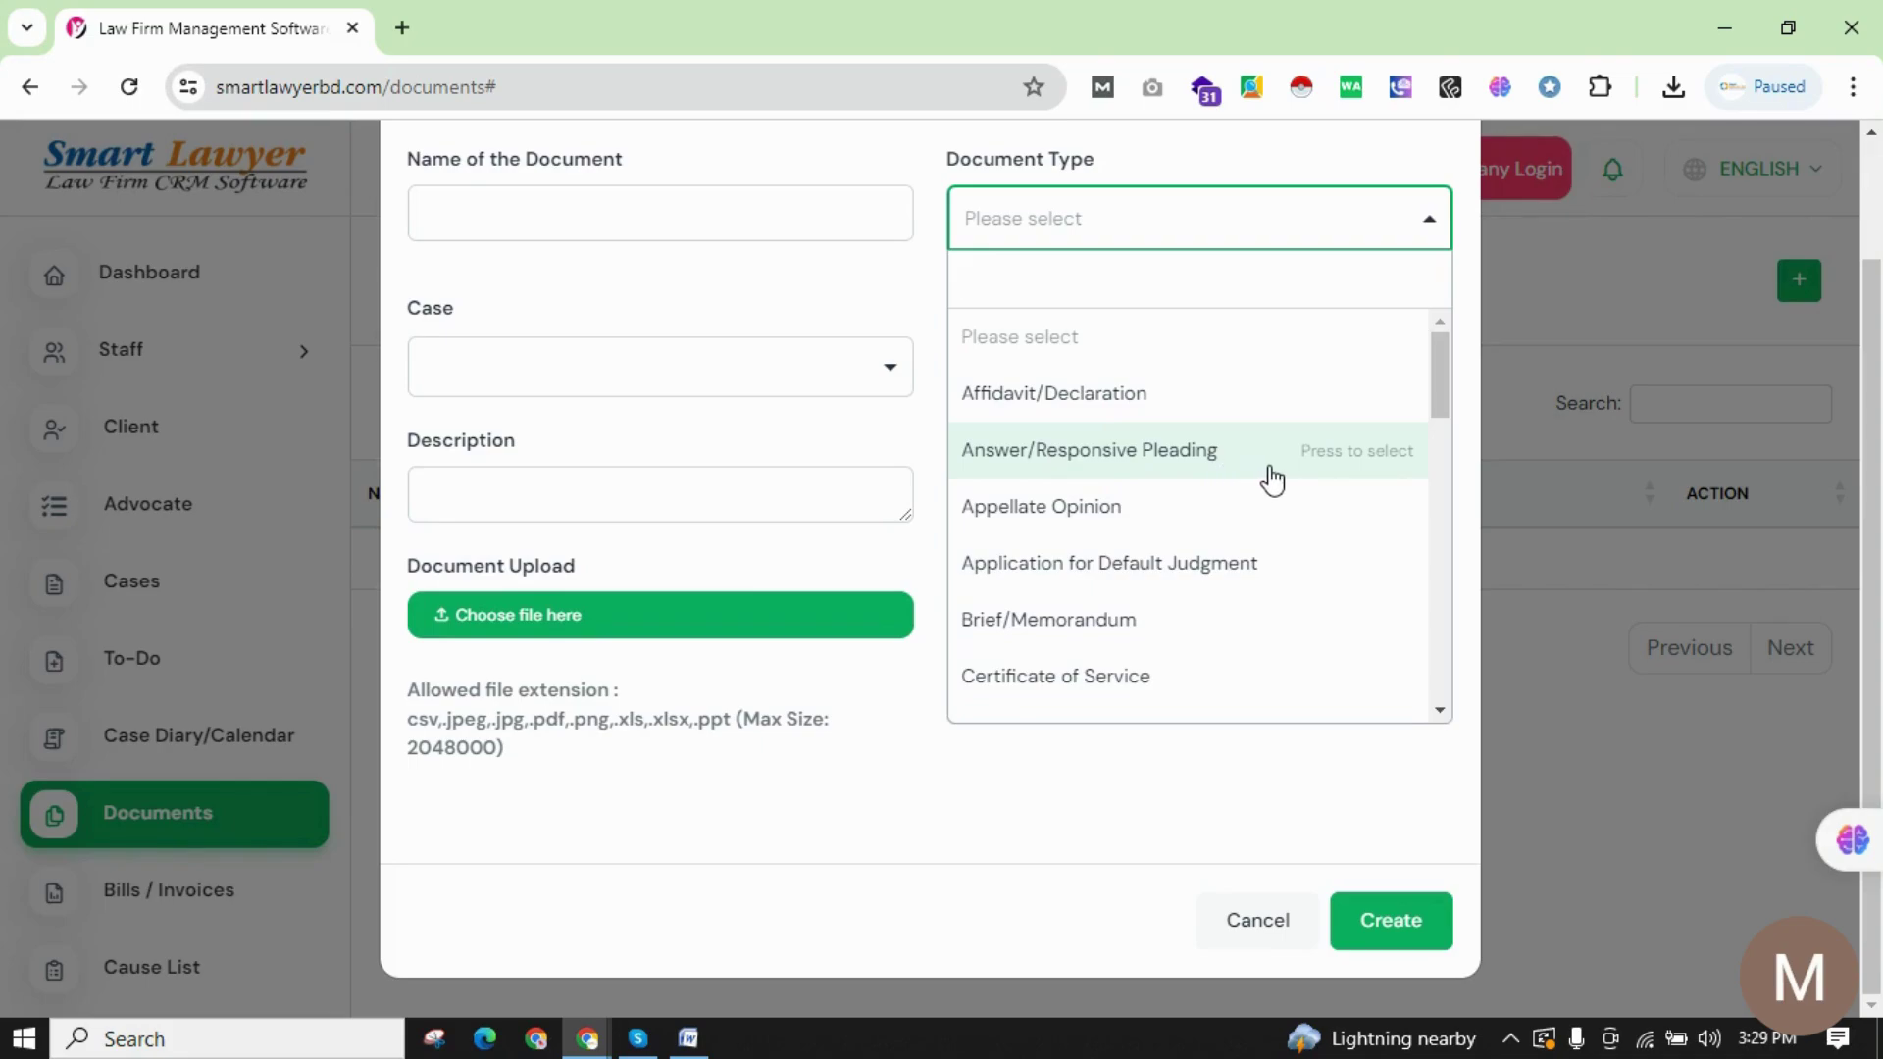
{"action": "left_click", "coordinate": [698, 285]}
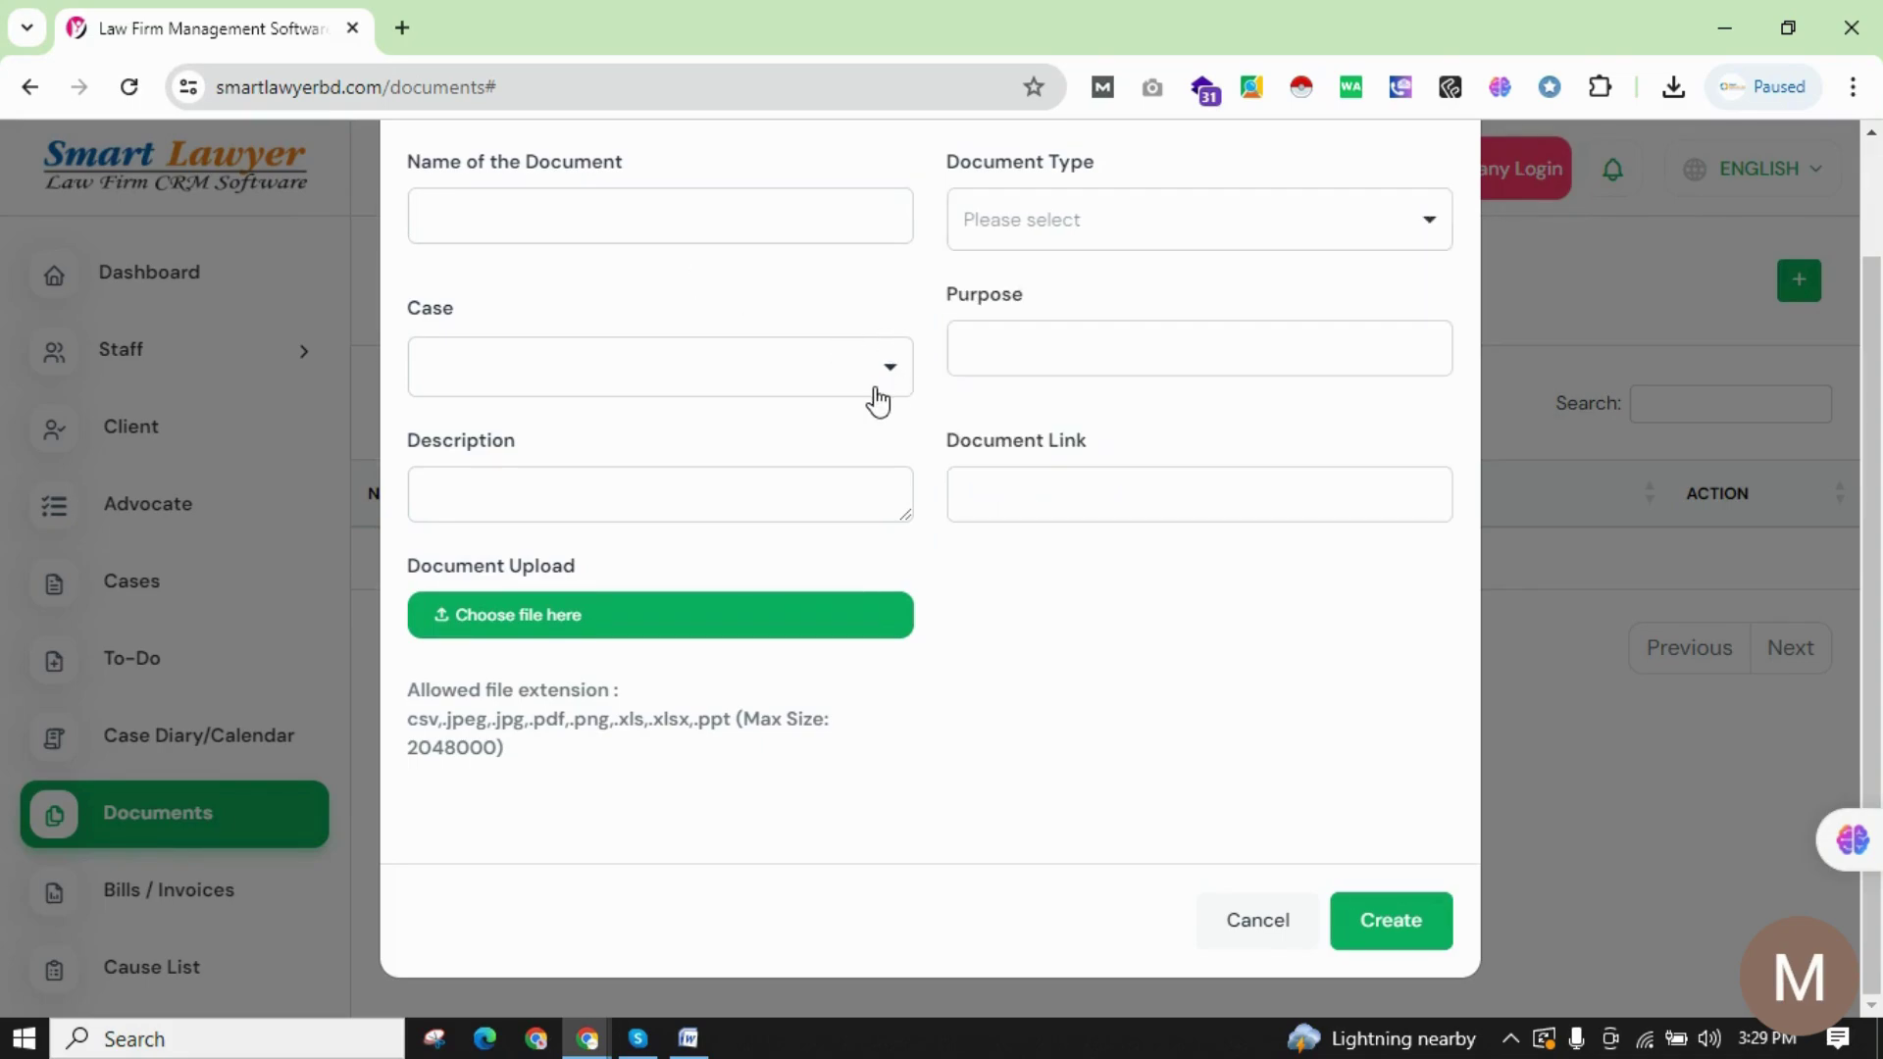
Go through the document's Case, Purpose, Description and Document Link fields, and cancel the form.
{"action": "left_click", "coordinate": [854, 373]}
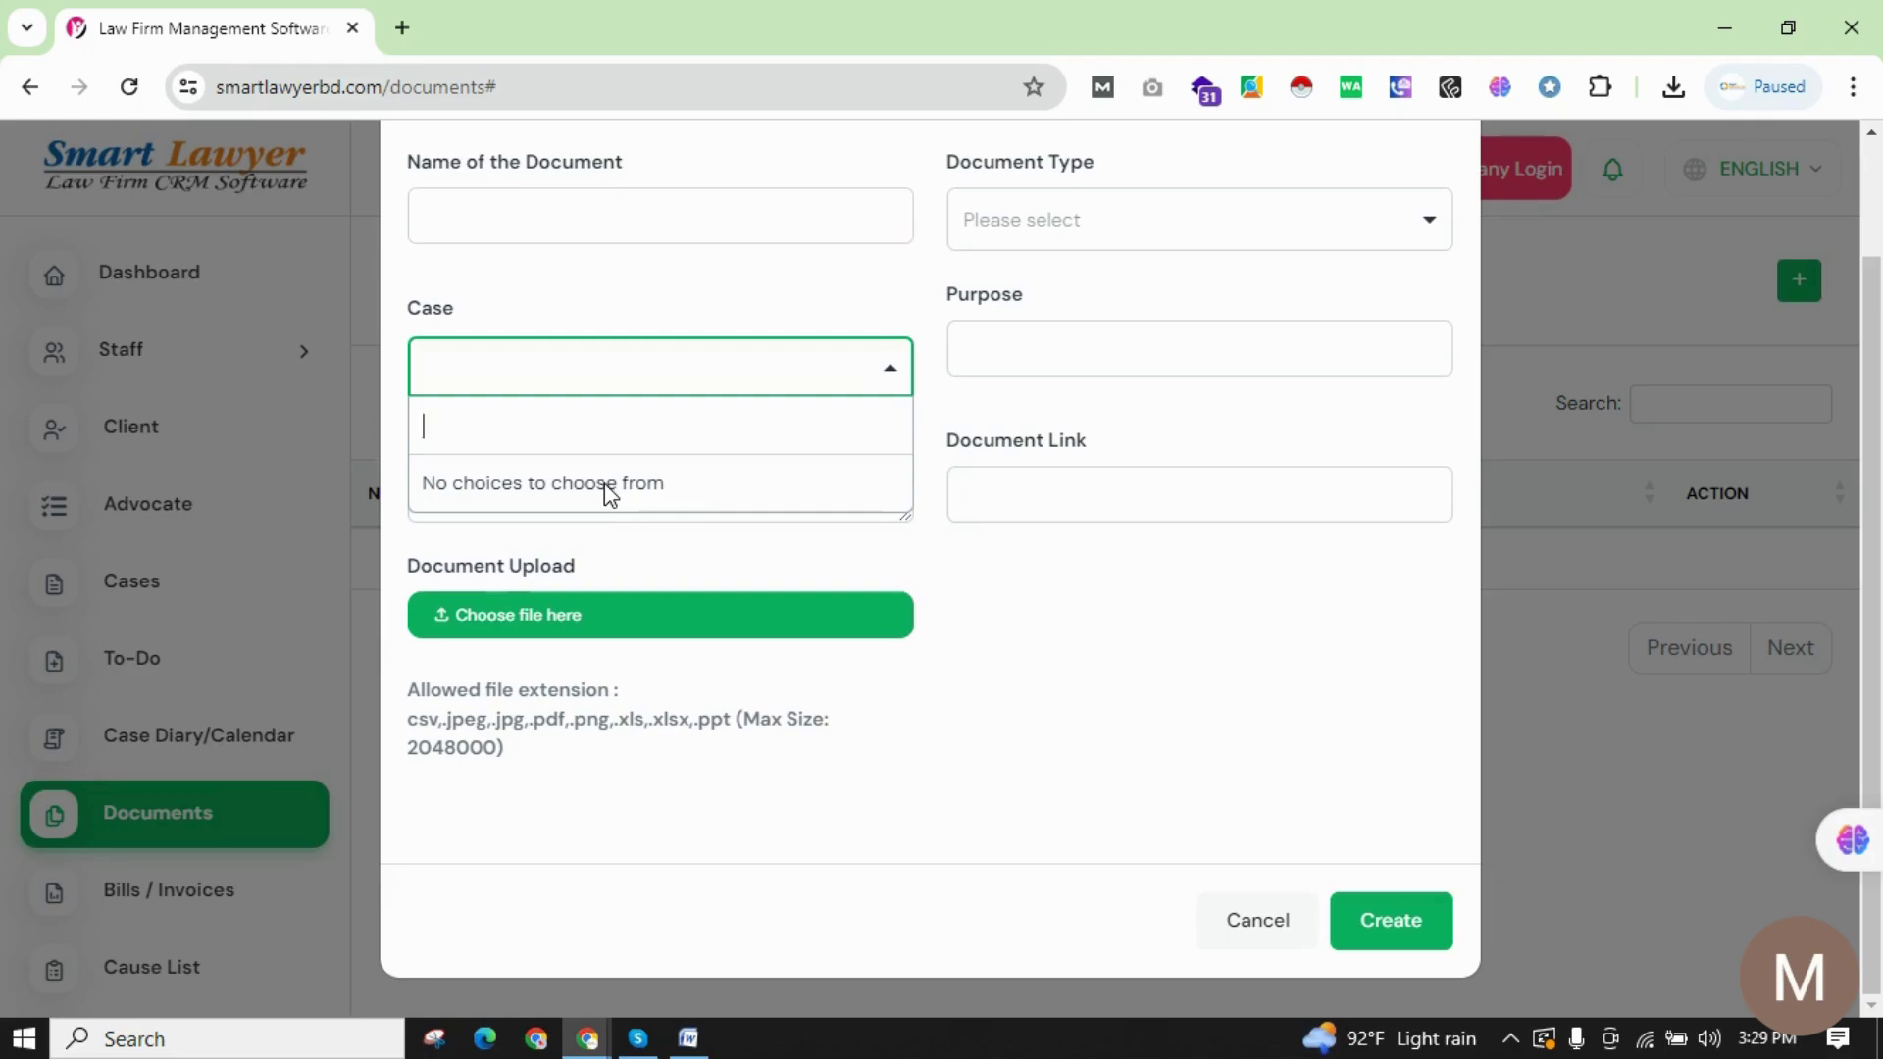
{"action": "left_click", "coordinate": [686, 322]}
{"action": "left_click", "coordinate": [1018, 339]}
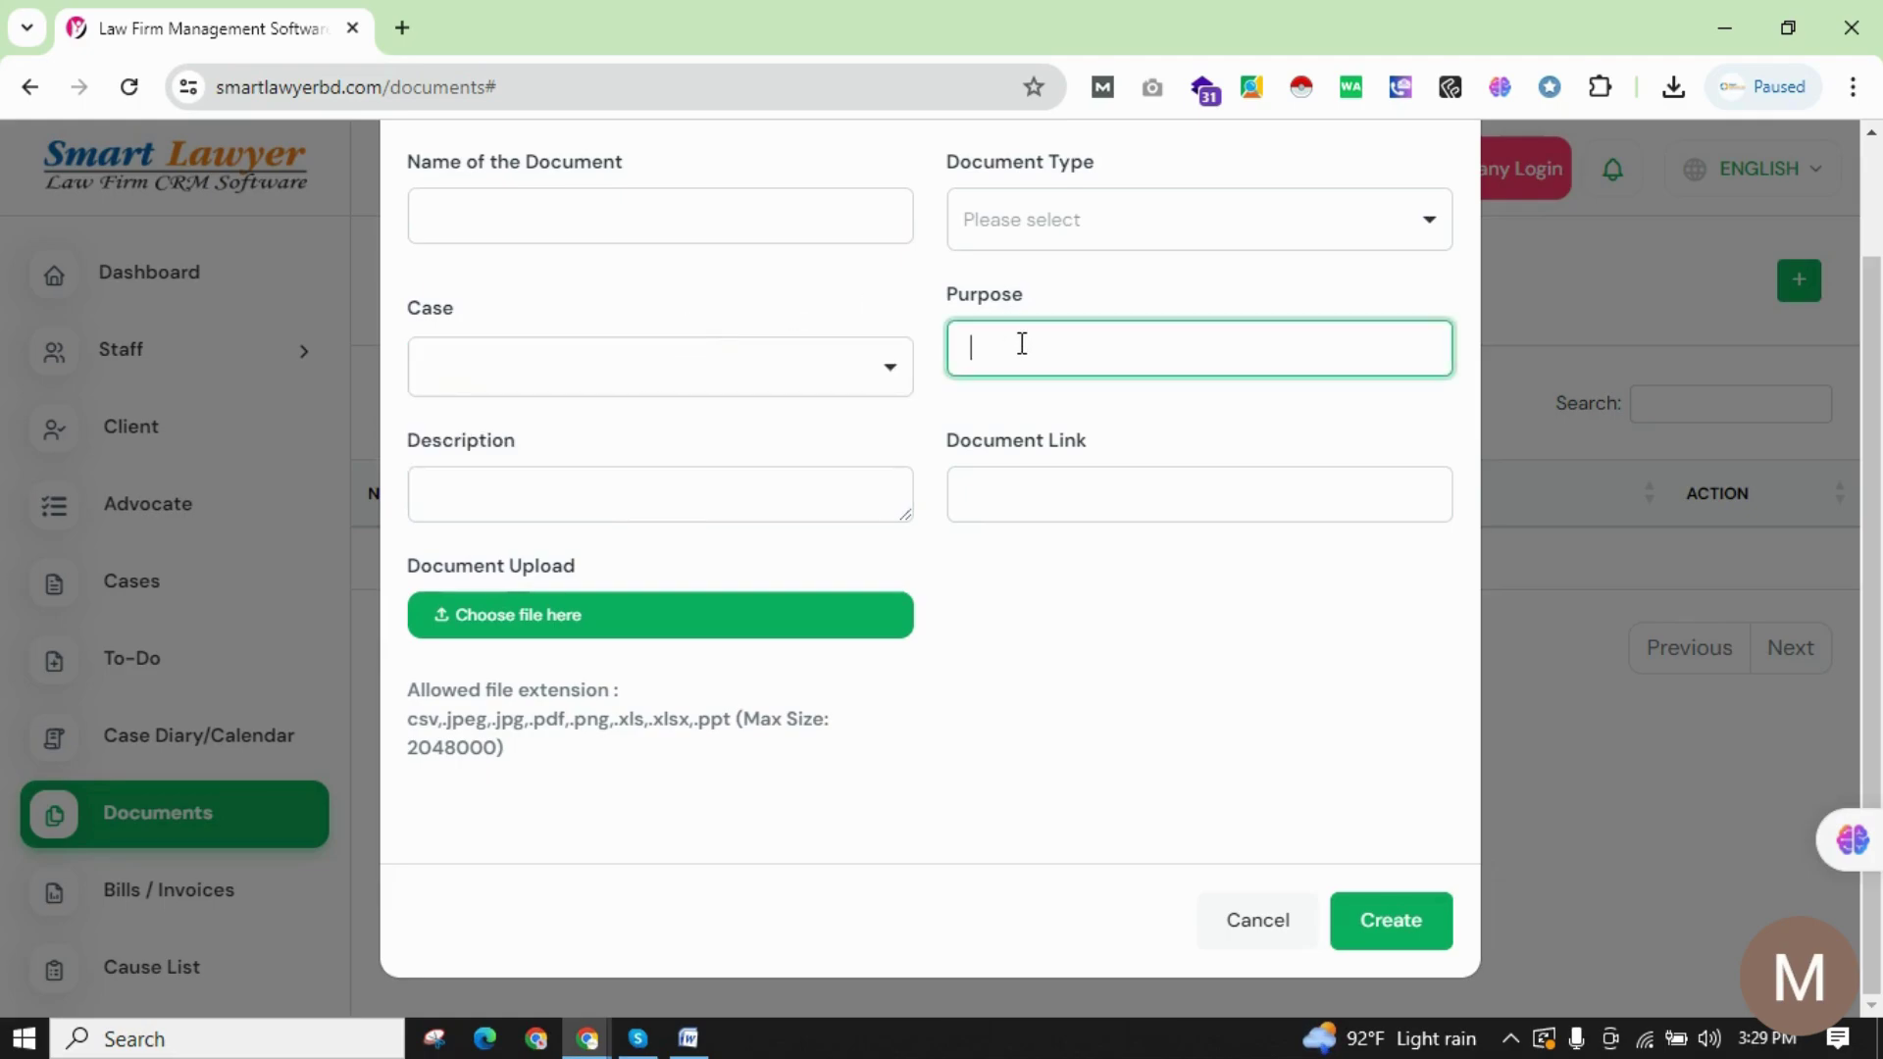
{"action": "left_click", "coordinate": [904, 491]}
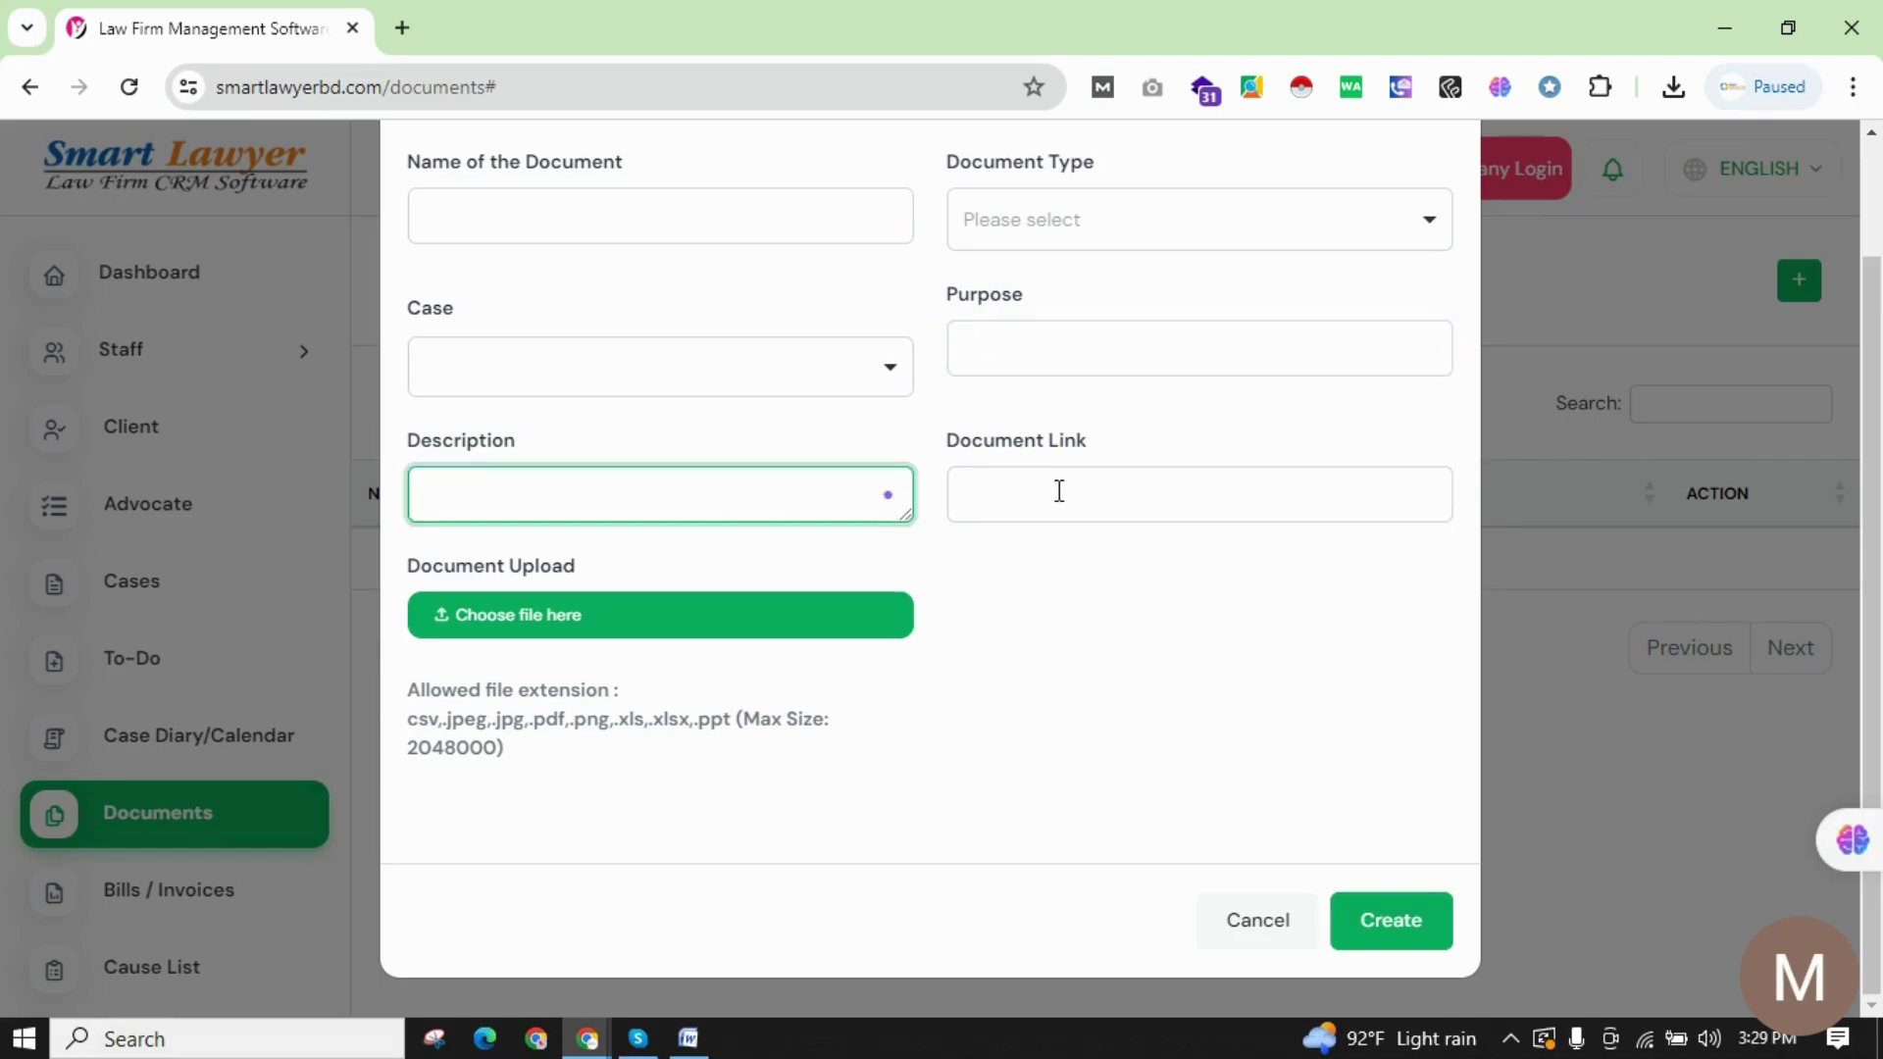
{"action": "left_click", "coordinate": [1059, 492]}
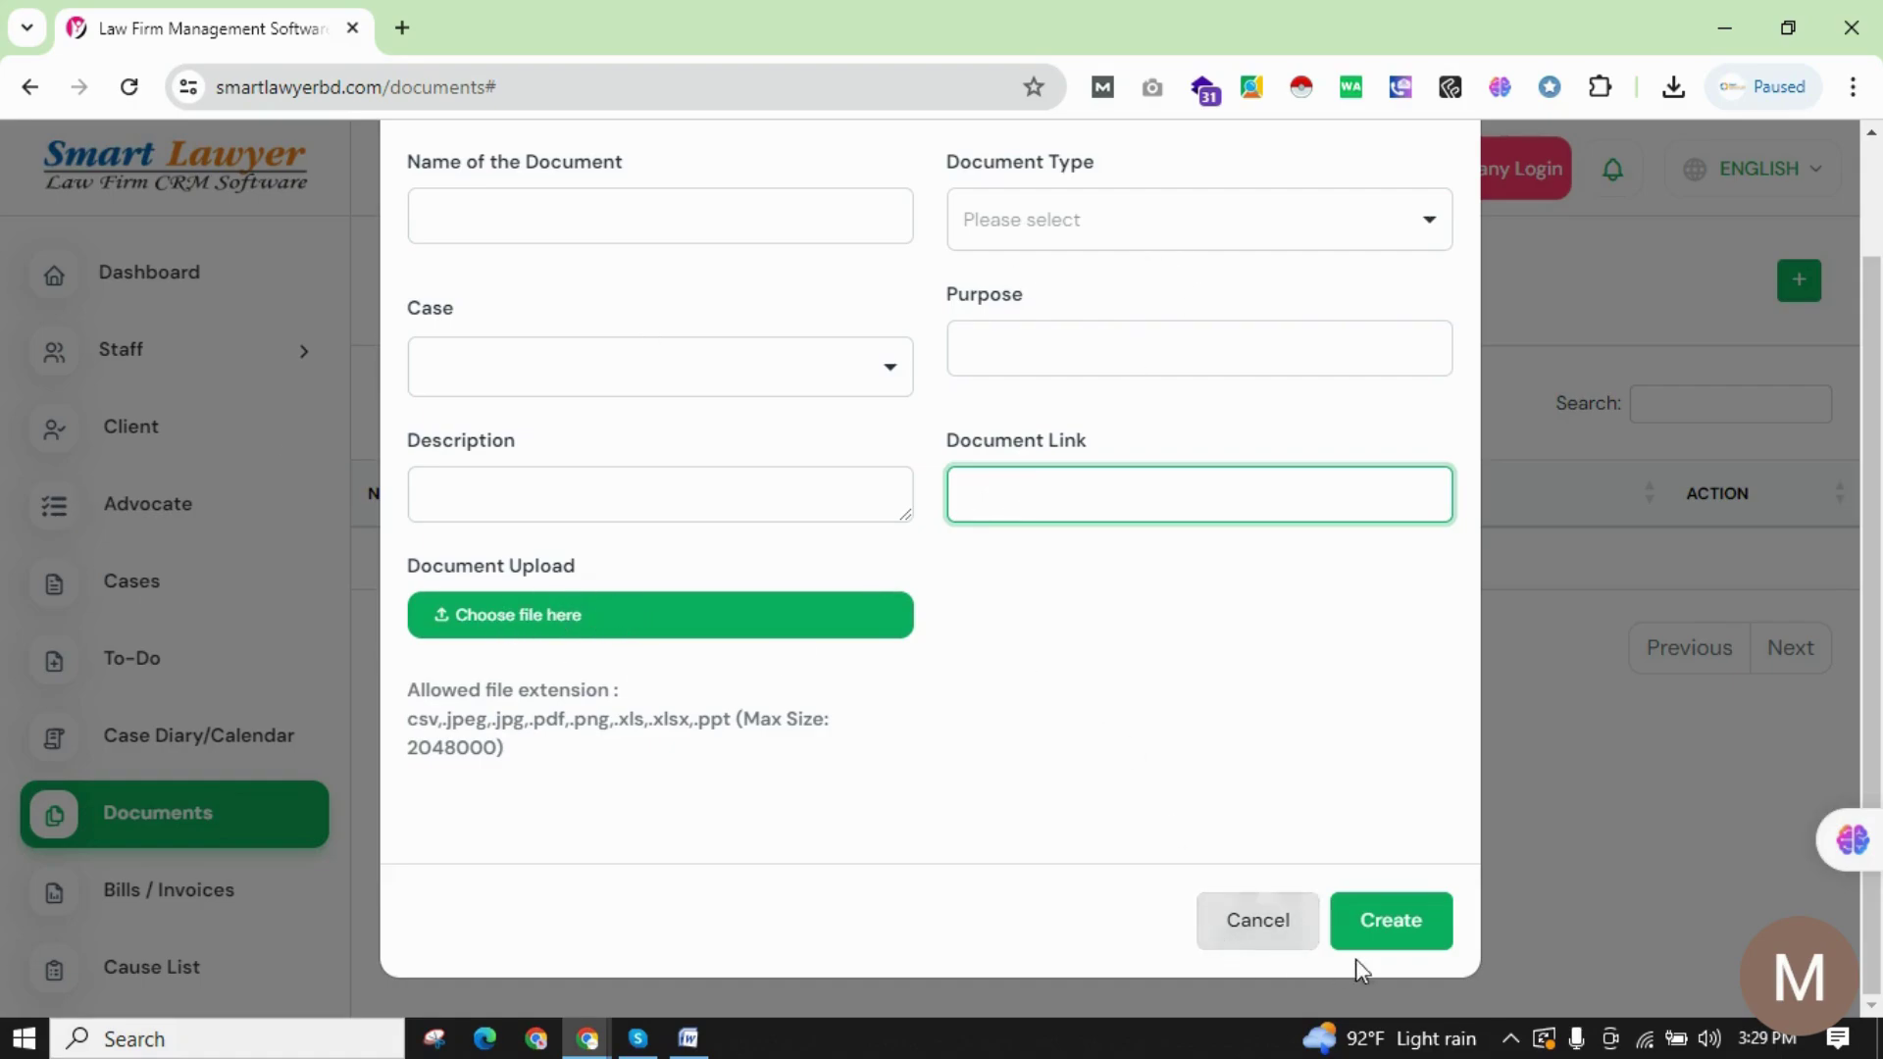
{"action": "left_click", "coordinate": [1262, 920]}
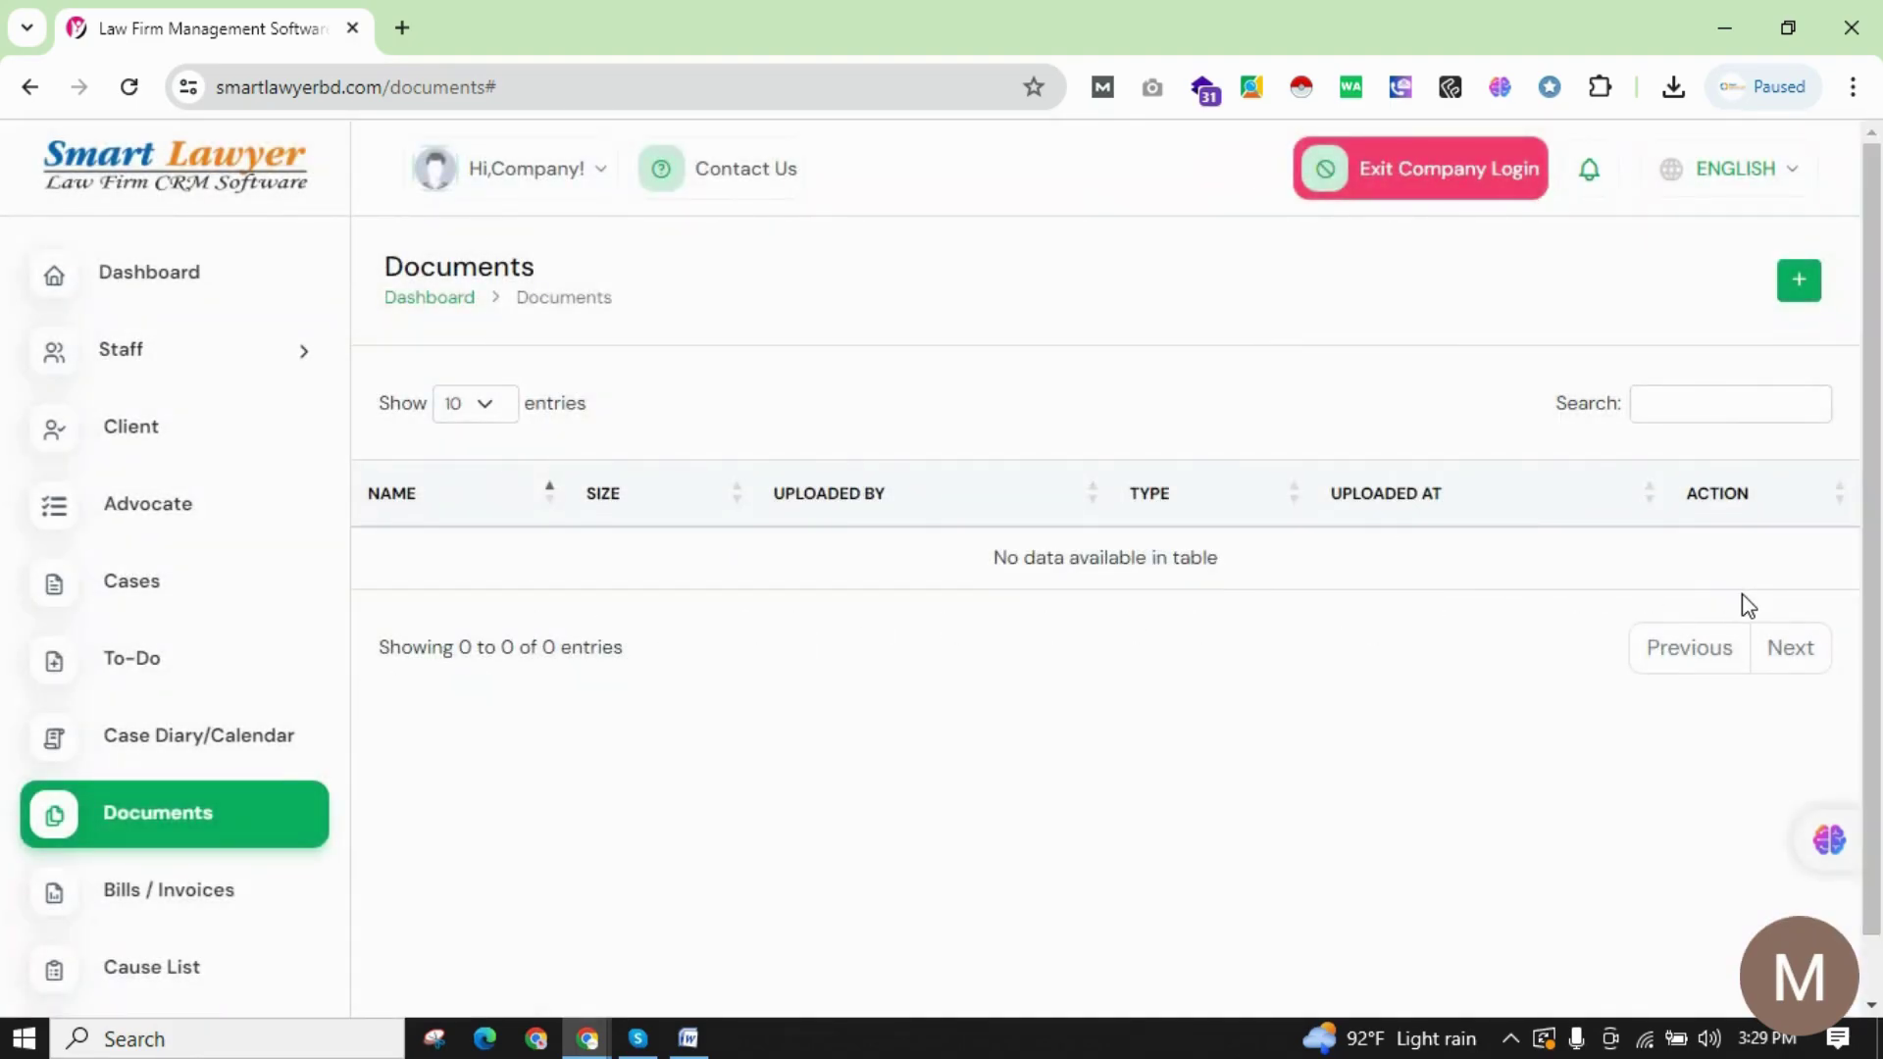
Open the form for creating a new bill from the Bills / Invoices page.
{"action": "scroll", "coordinate": [210, 812], "scroll_direction": "down", "scroll_amount": 3}
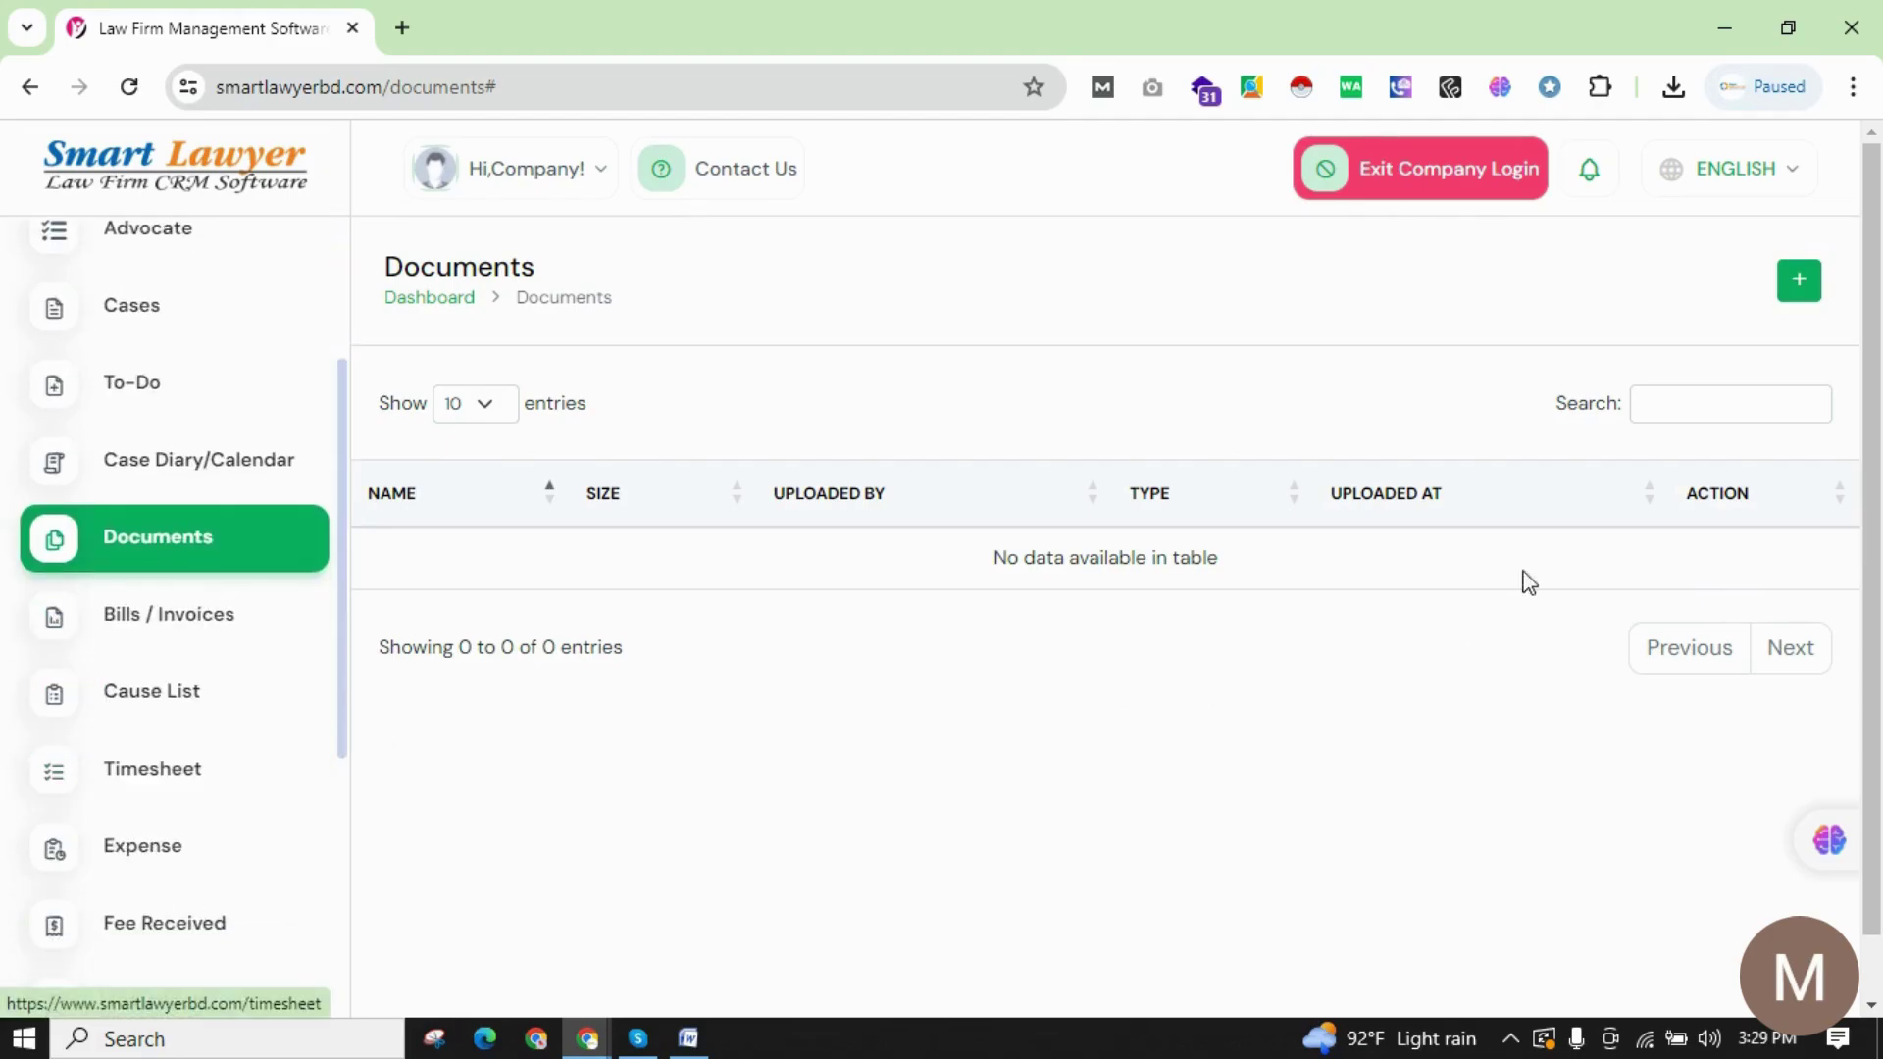
{"action": "left_click", "coordinate": [127, 627]}
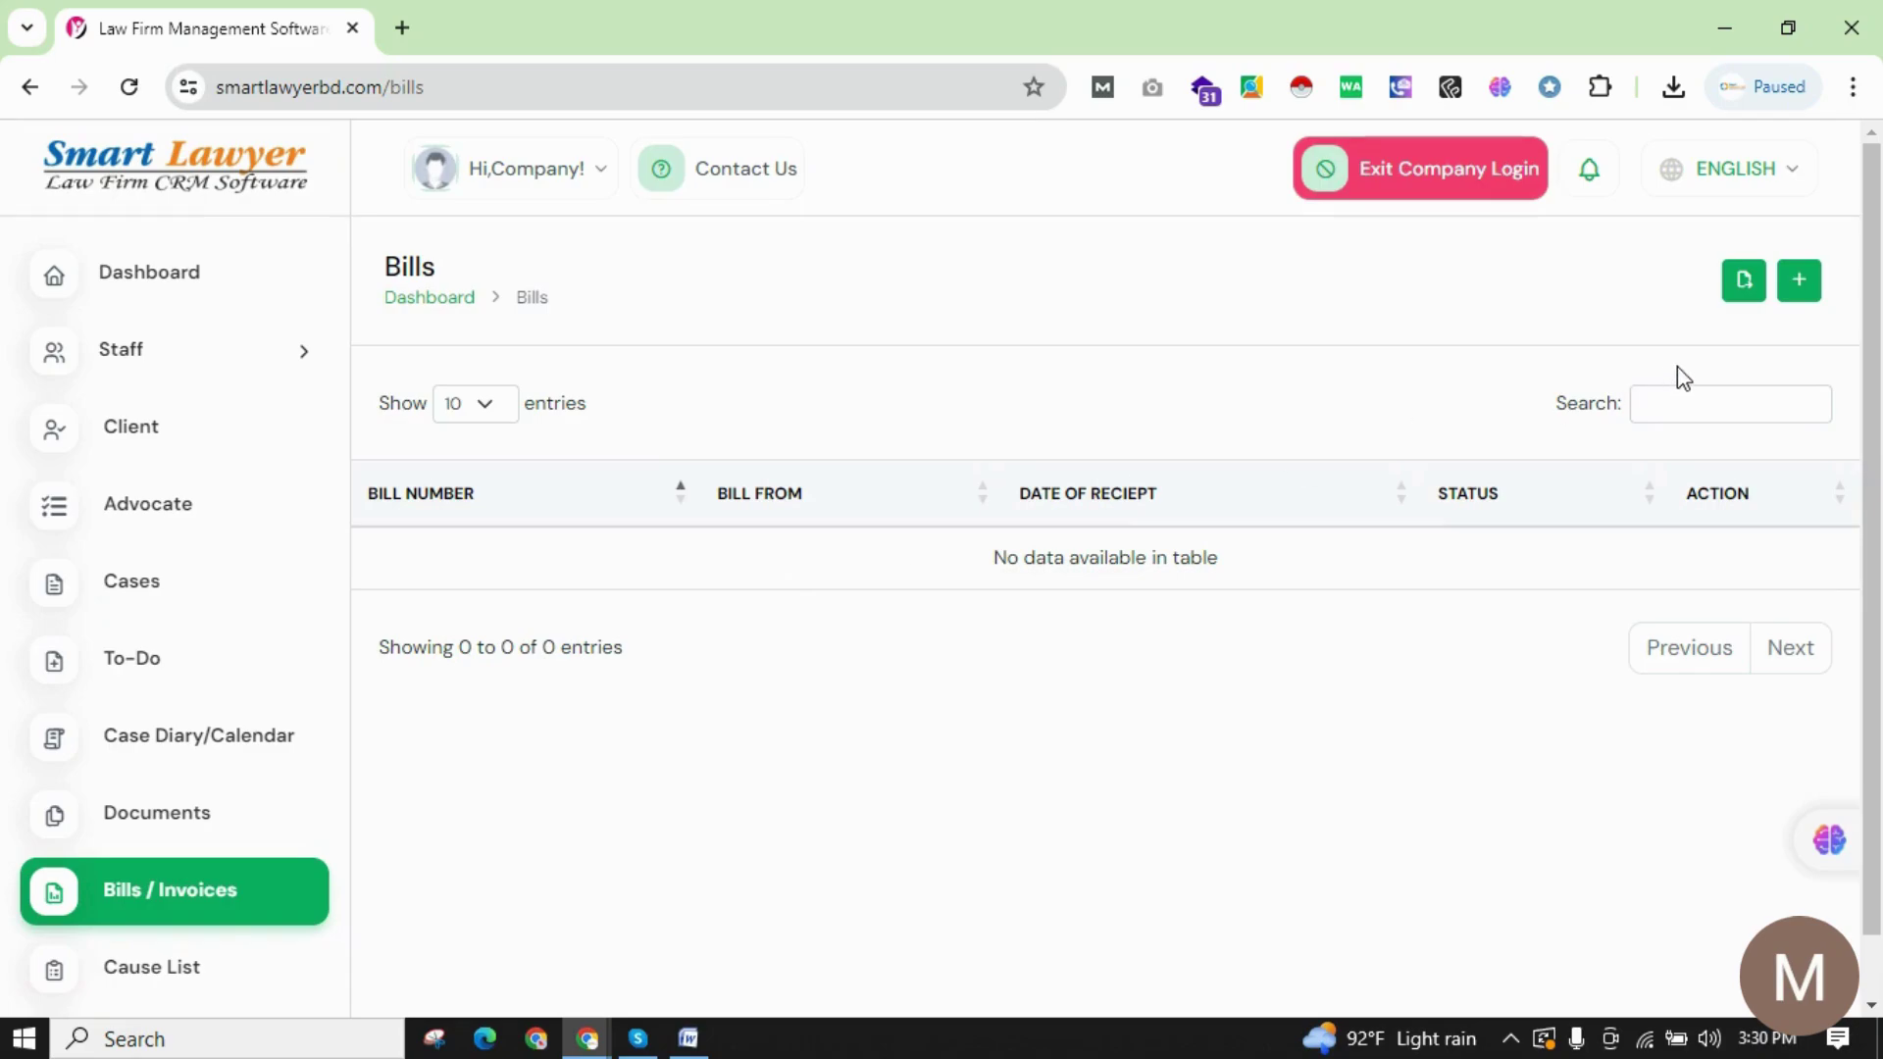
{"action": "left_click", "coordinate": [1804, 299]}
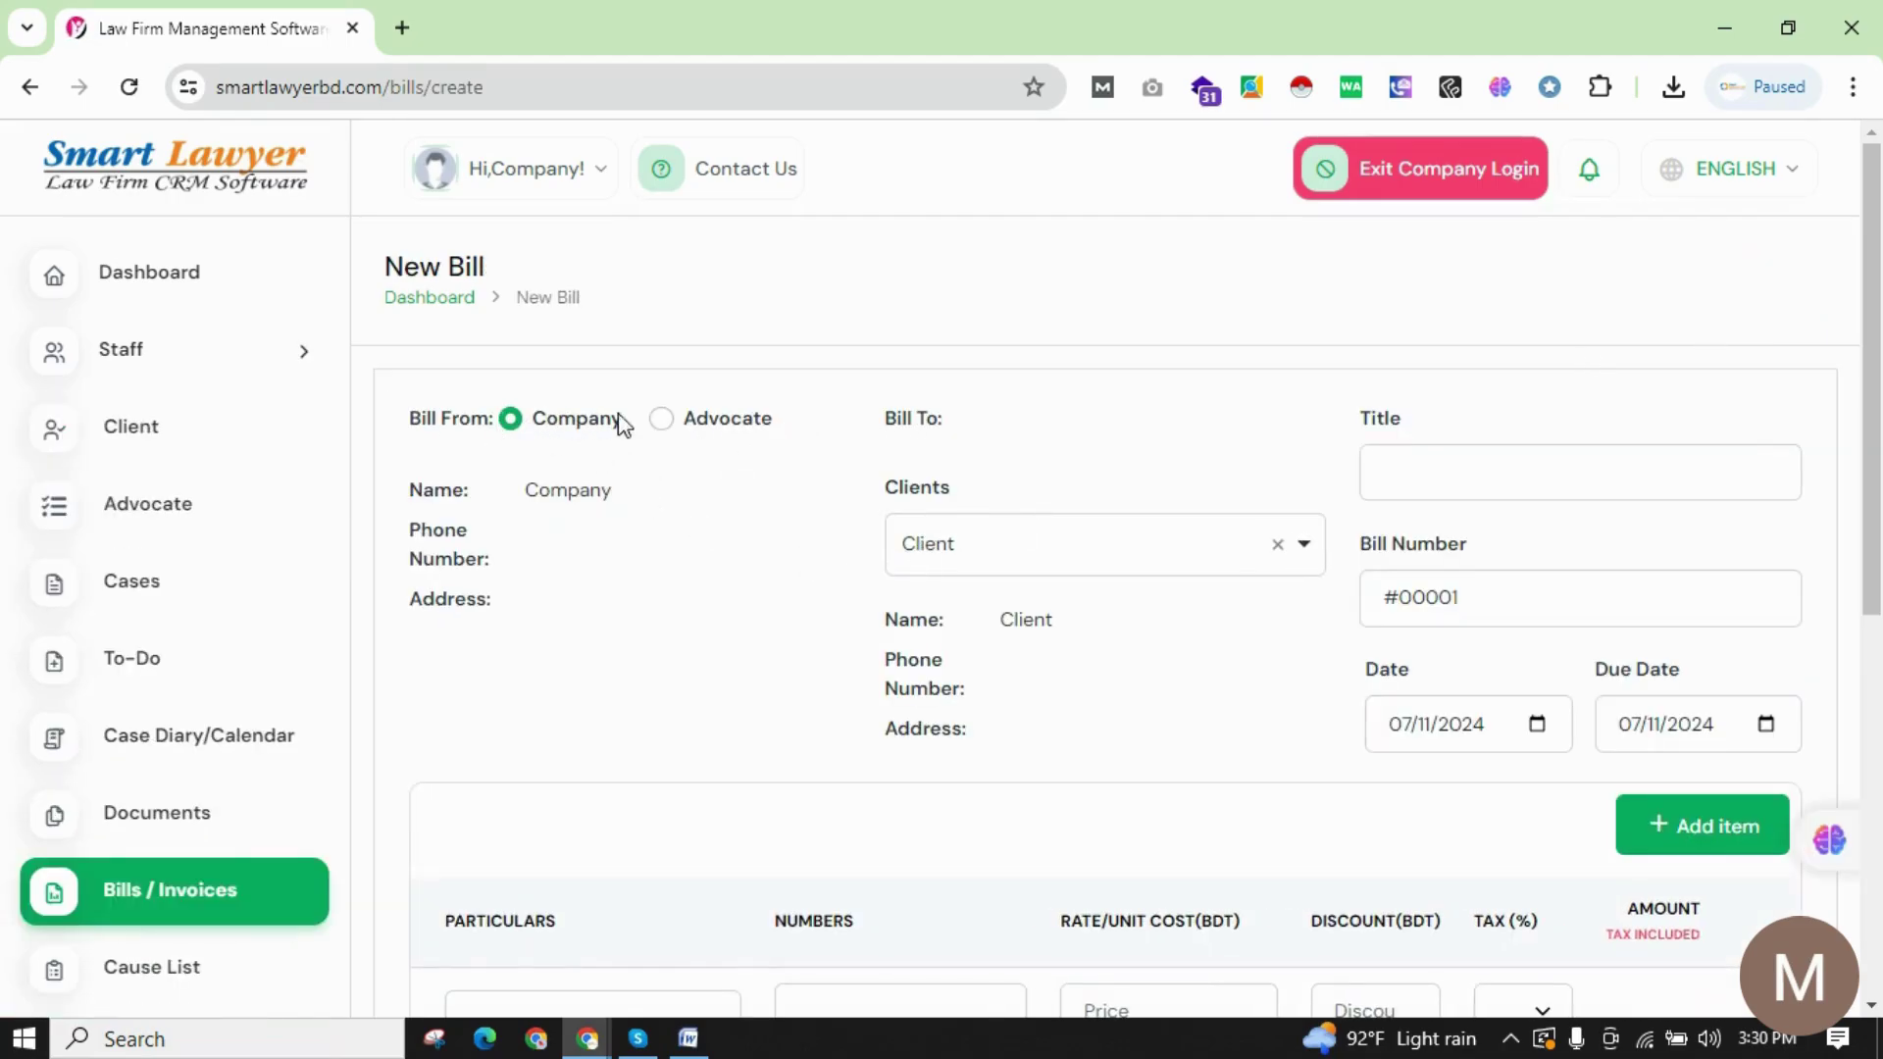
Set the new bill to come from an advocate, pick the advocate listed by name, and choose Client as the recipient.
{"action": "left_click", "coordinate": [669, 426]}
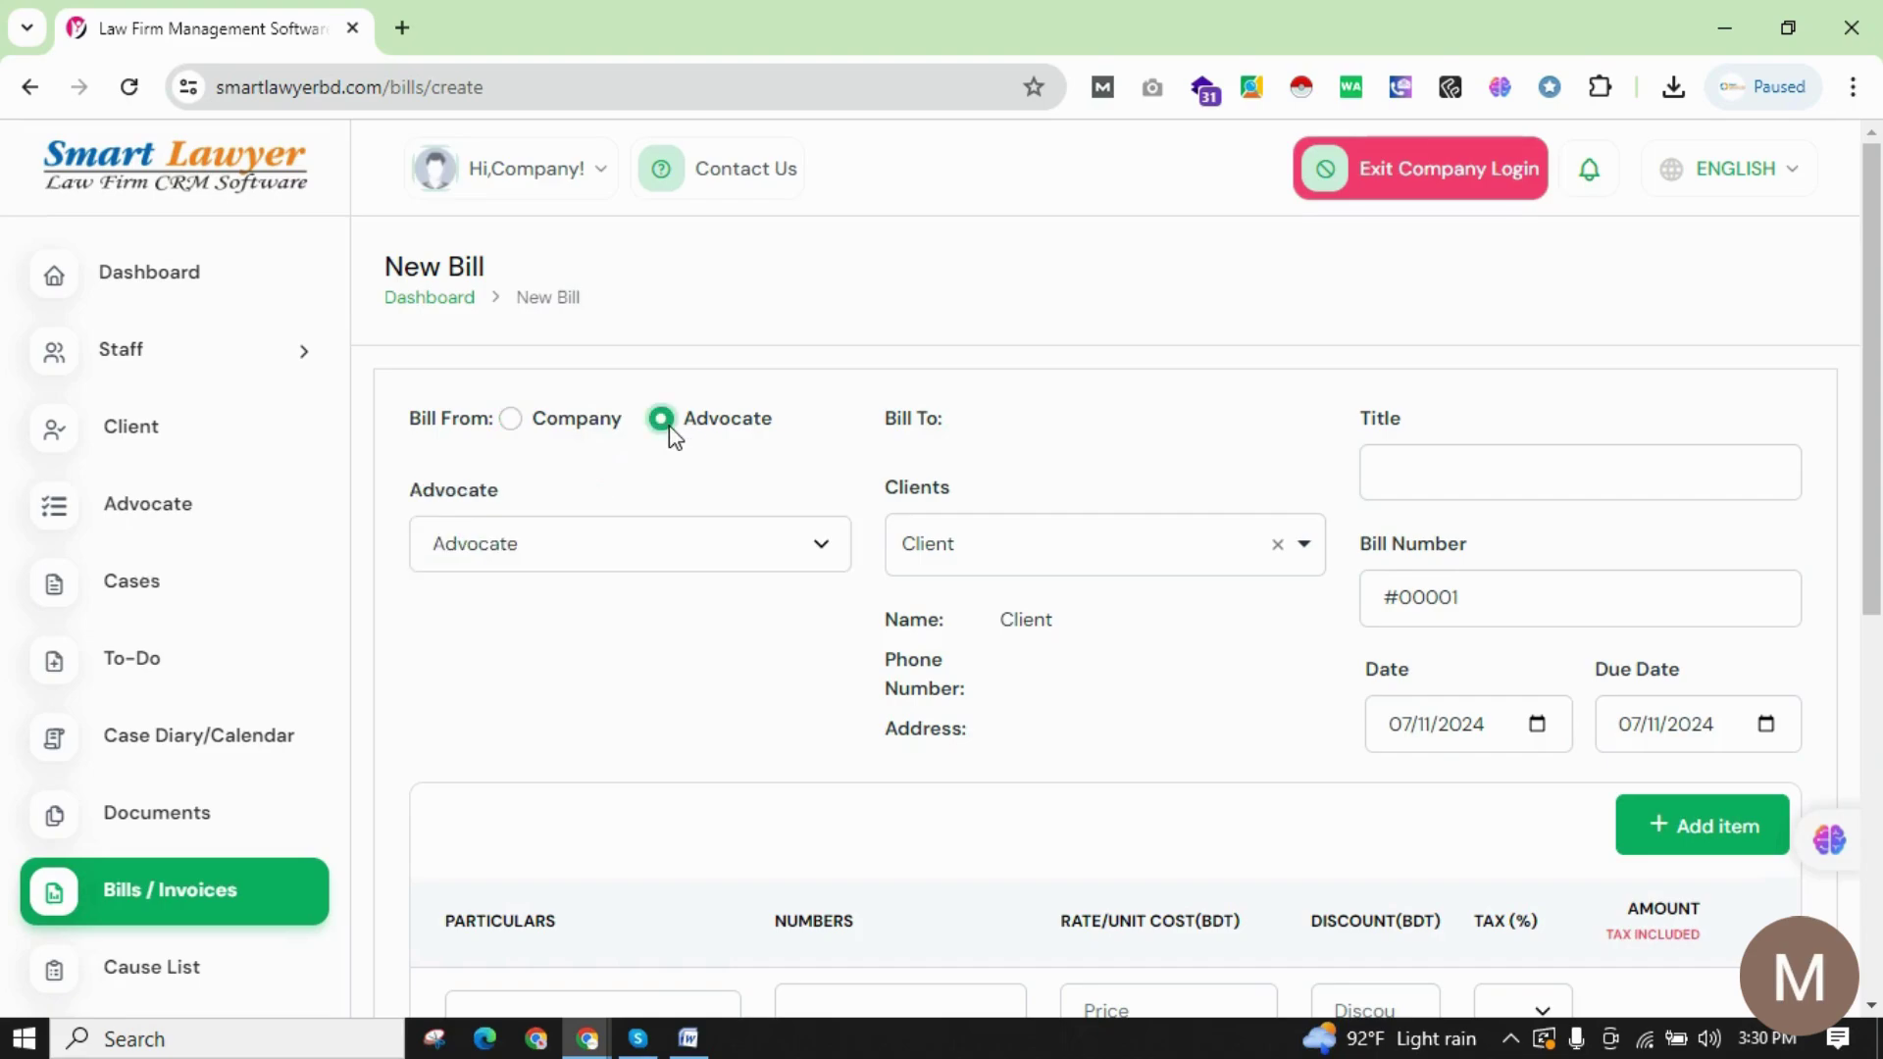
{"action": "left_click", "coordinate": [843, 550]}
{"action": "left_click", "coordinate": [653, 610]}
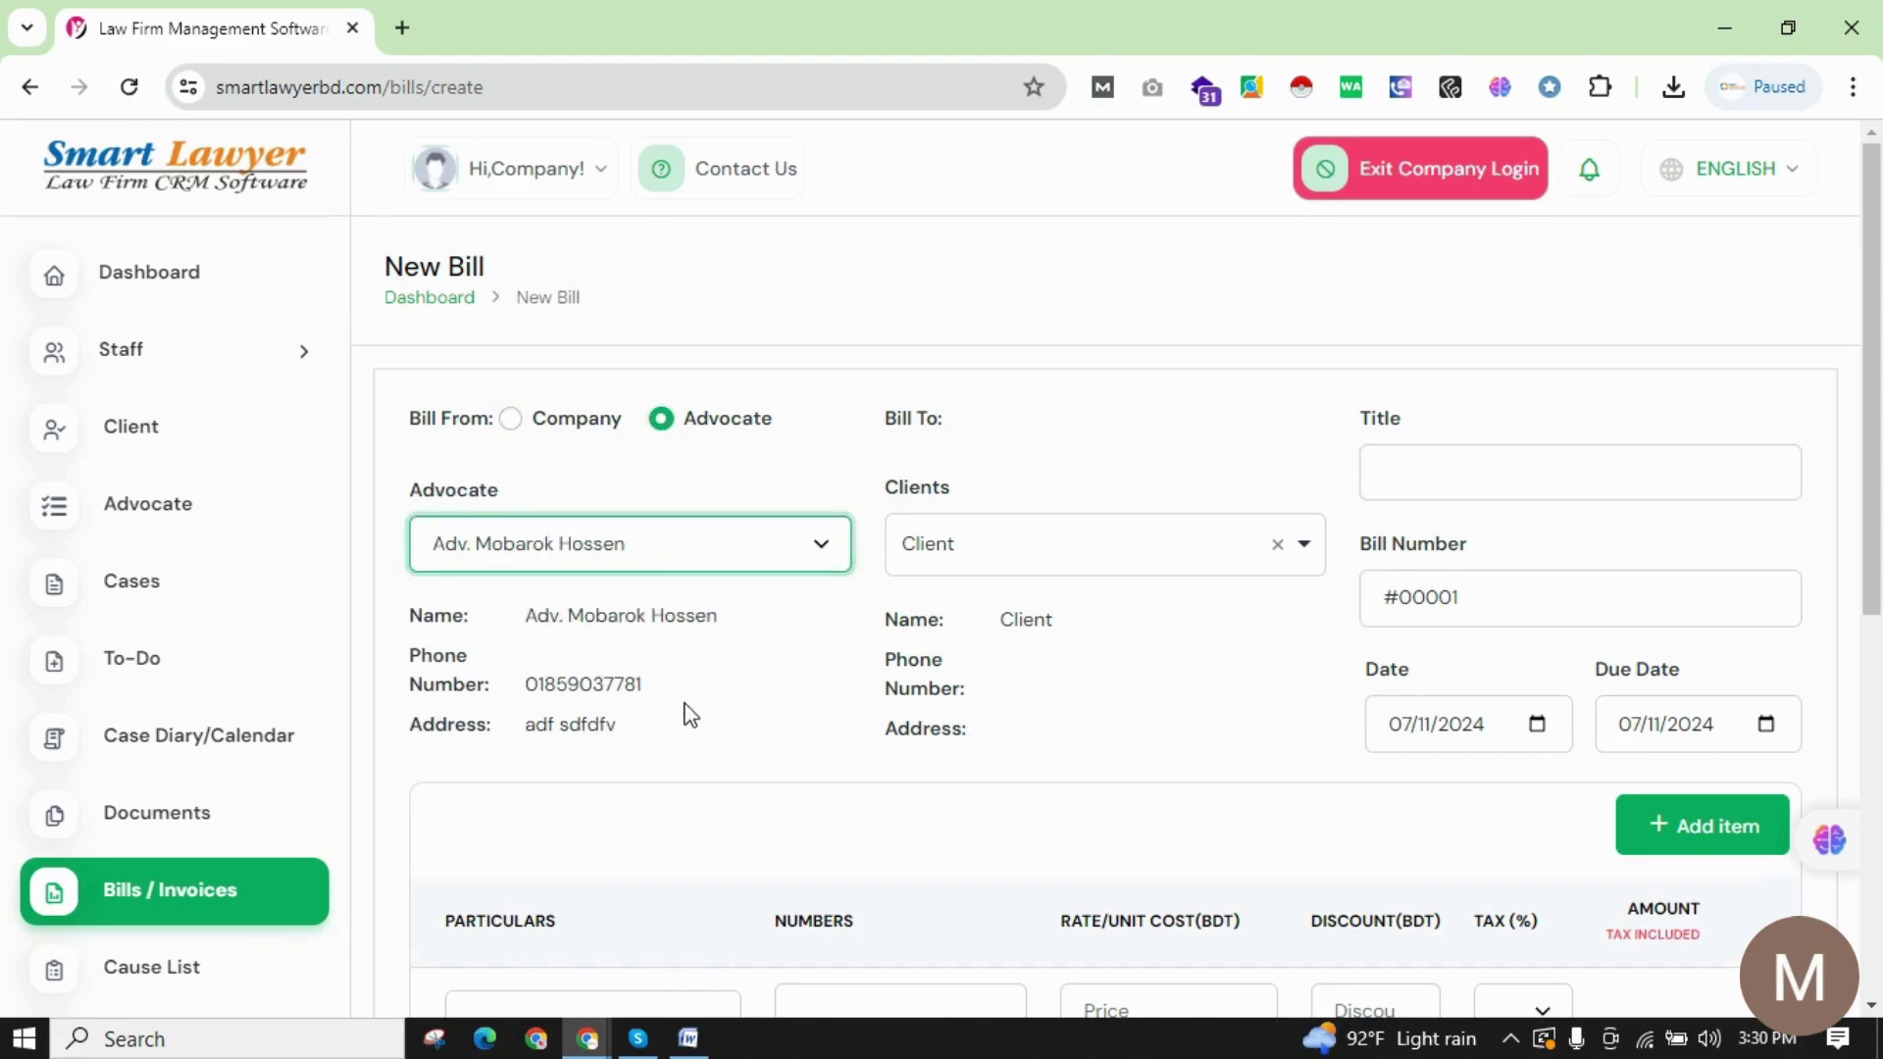
{"action": "left_click", "coordinate": [1095, 549]}
{"action": "left_click", "coordinate": [1018, 667]}
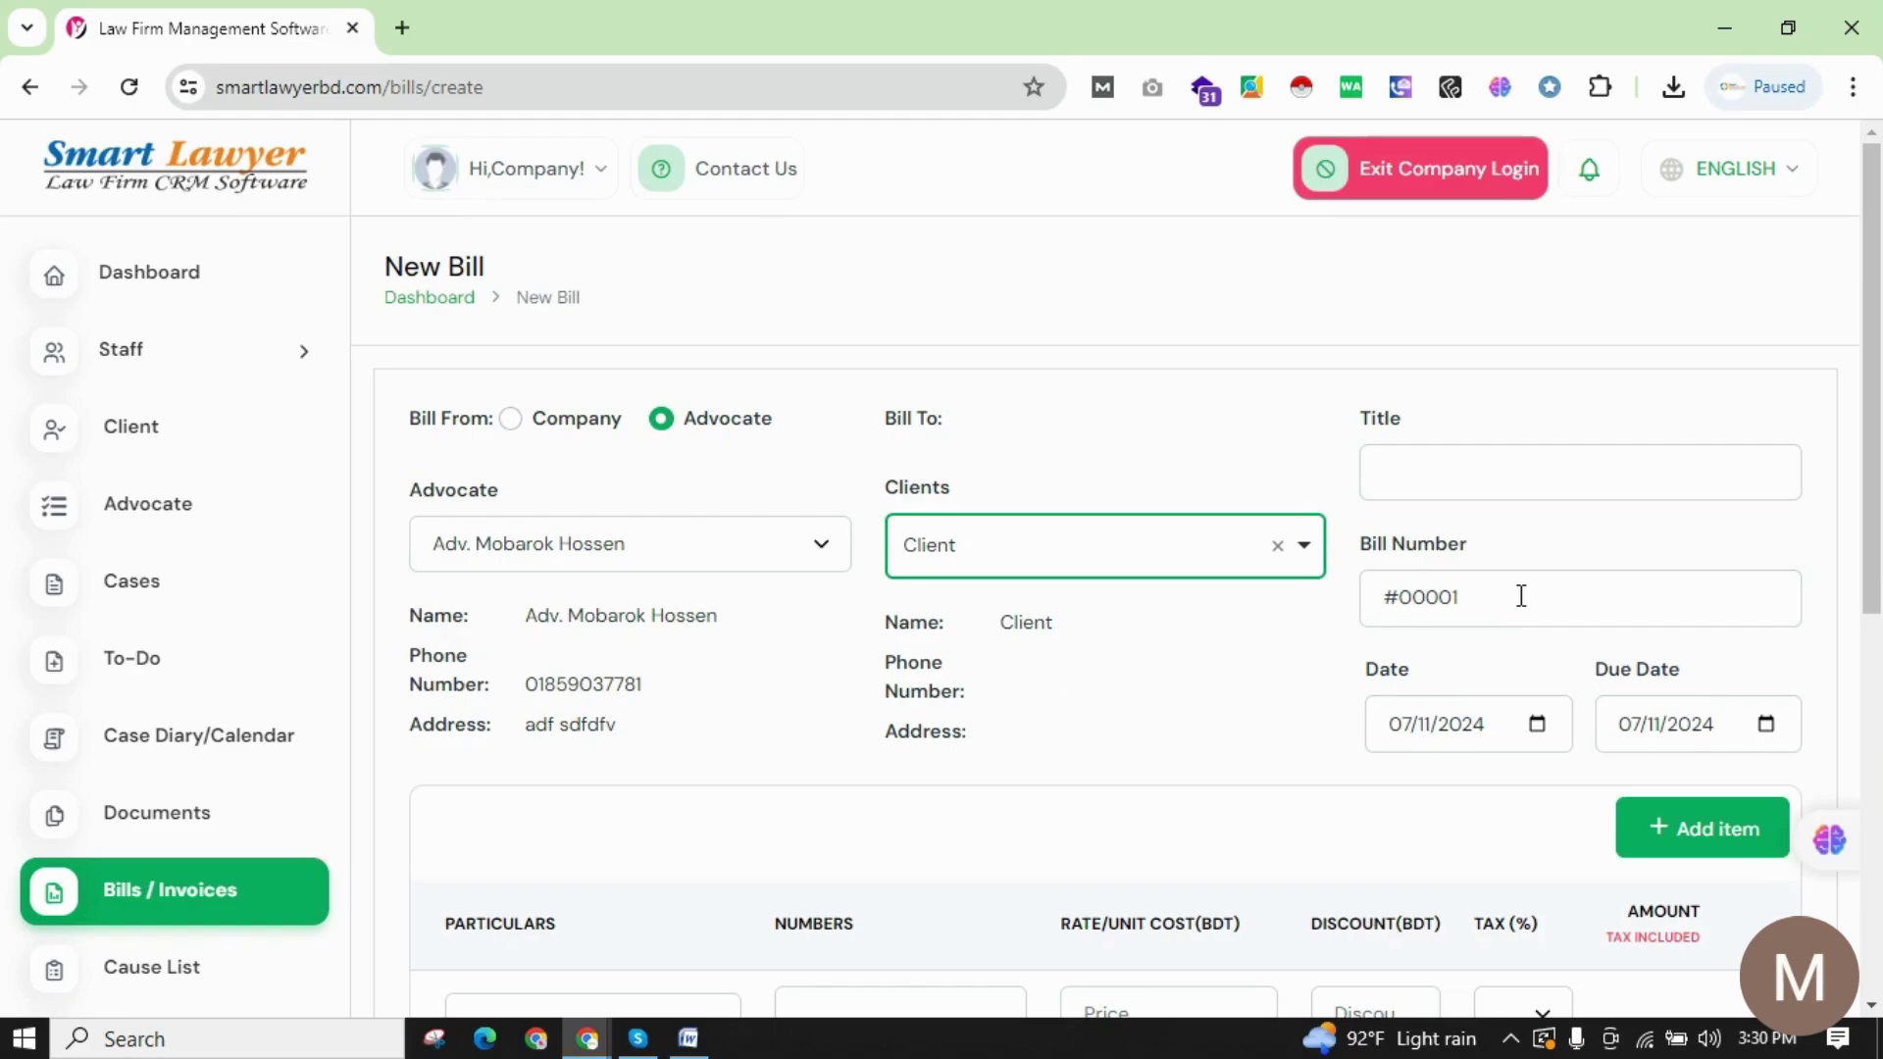
Go through the bill's Title field, item columns for particulars, numbers and rate, totals and Description field.
{"action": "left_click", "coordinate": [1460, 457]}
{"action": "scroll", "coordinate": [1307, 697], "scroll_direction": "down", "scroll_amount": 4}
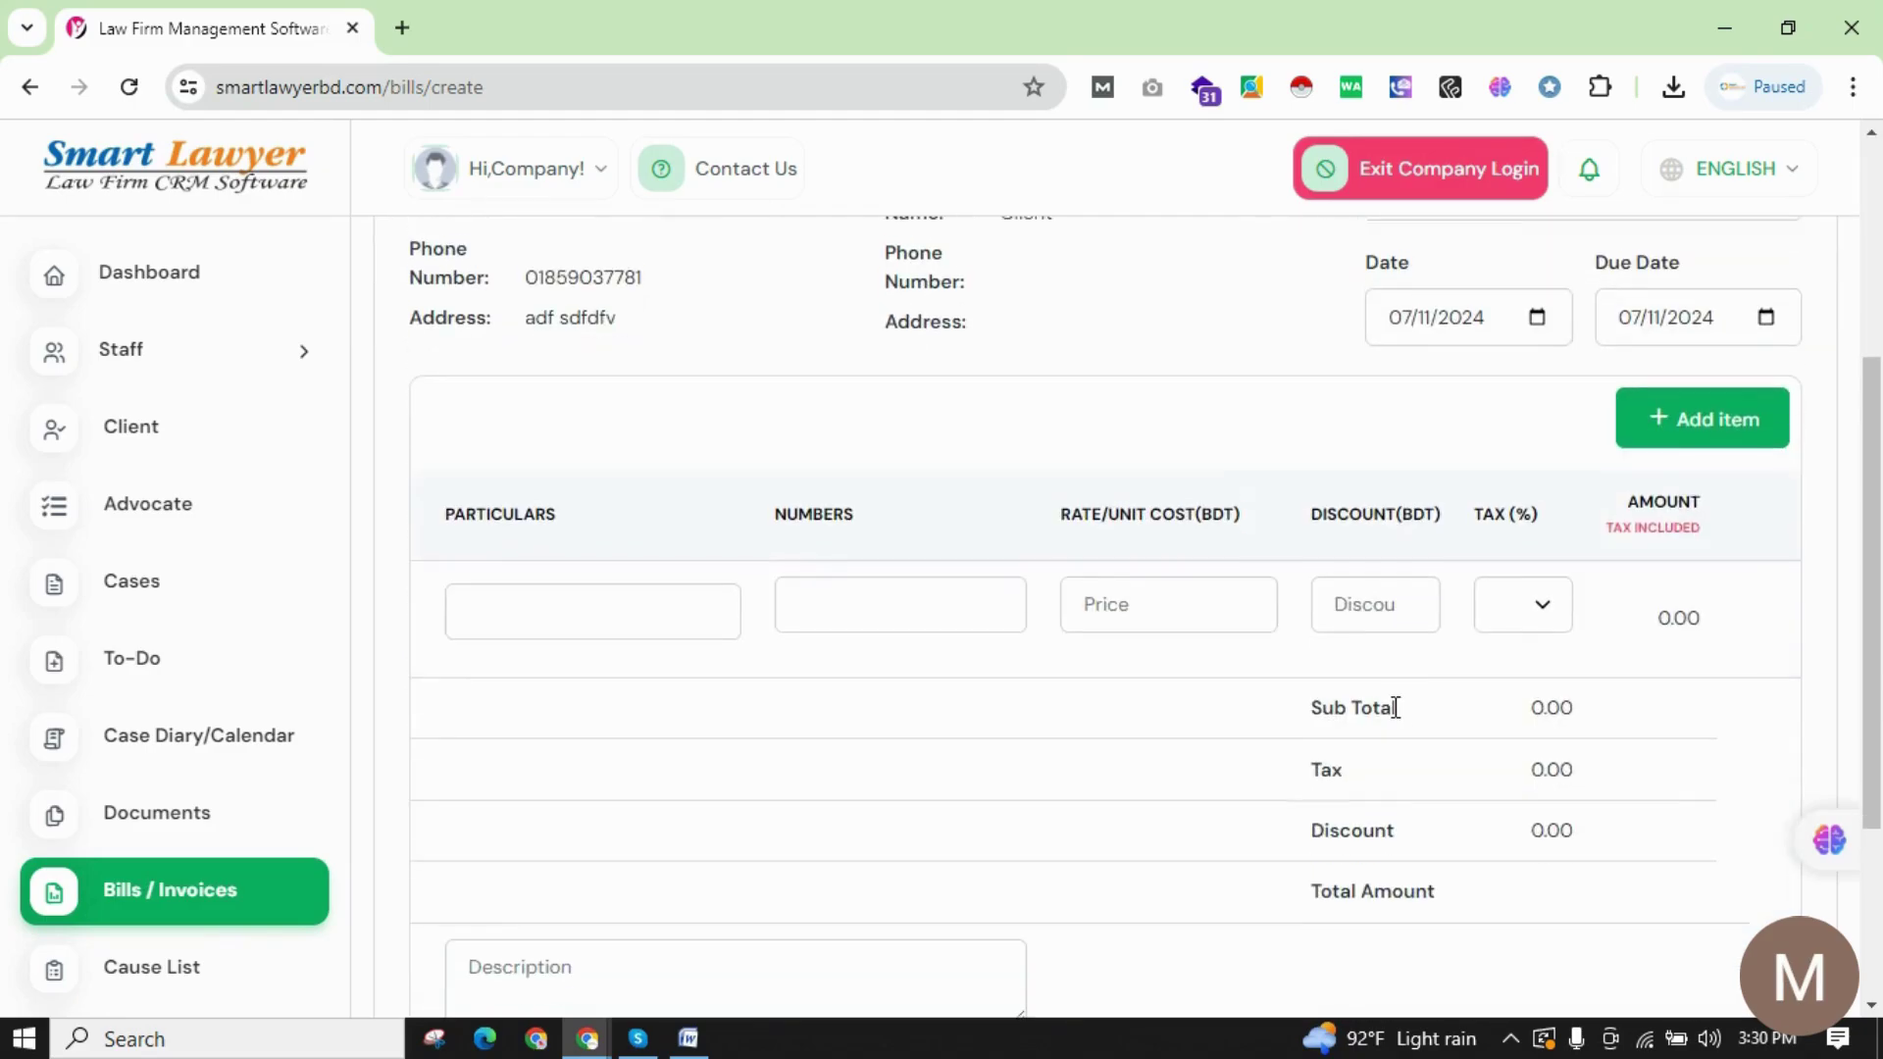
{"action": "left_click", "coordinate": [605, 604]}
{"action": "left_click", "coordinate": [899, 601]}
{"action": "left_click", "coordinate": [1185, 594]}
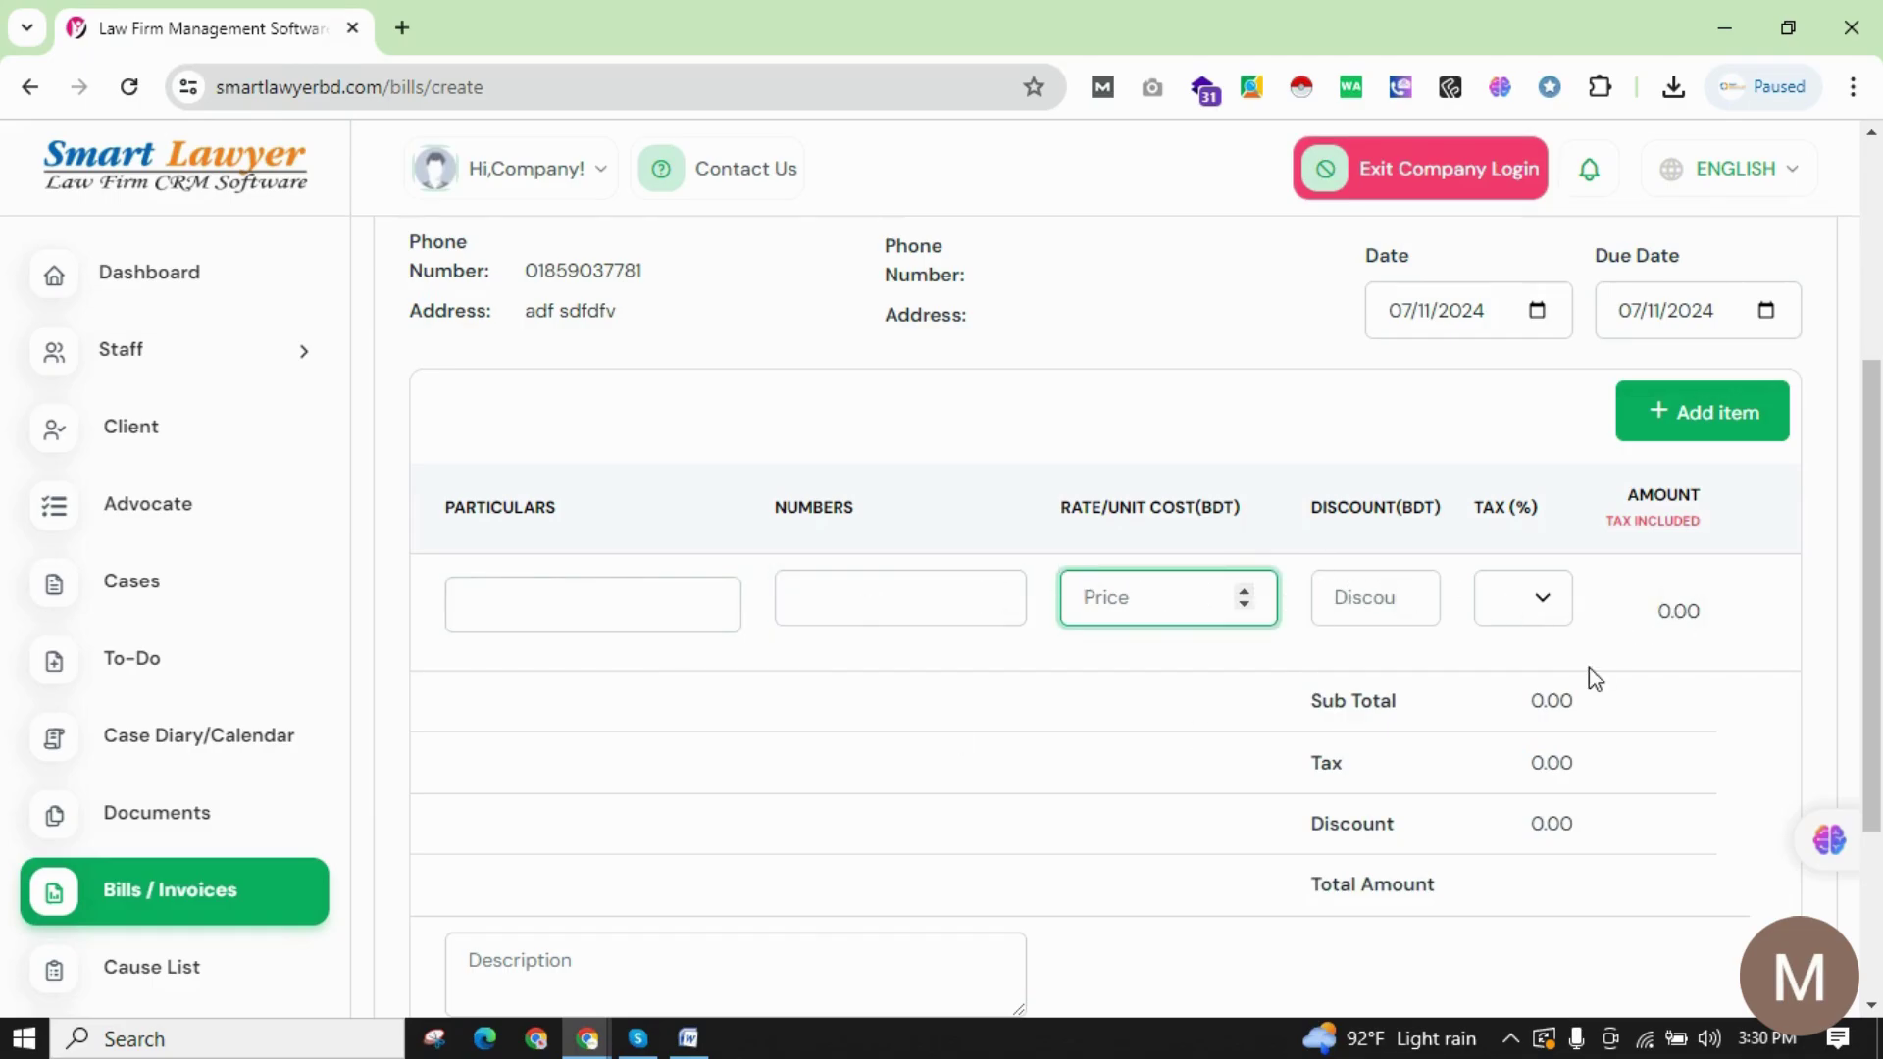
{"action": "scroll", "coordinate": [1589, 671], "scroll_direction": "down", "scroll_amount": 3}
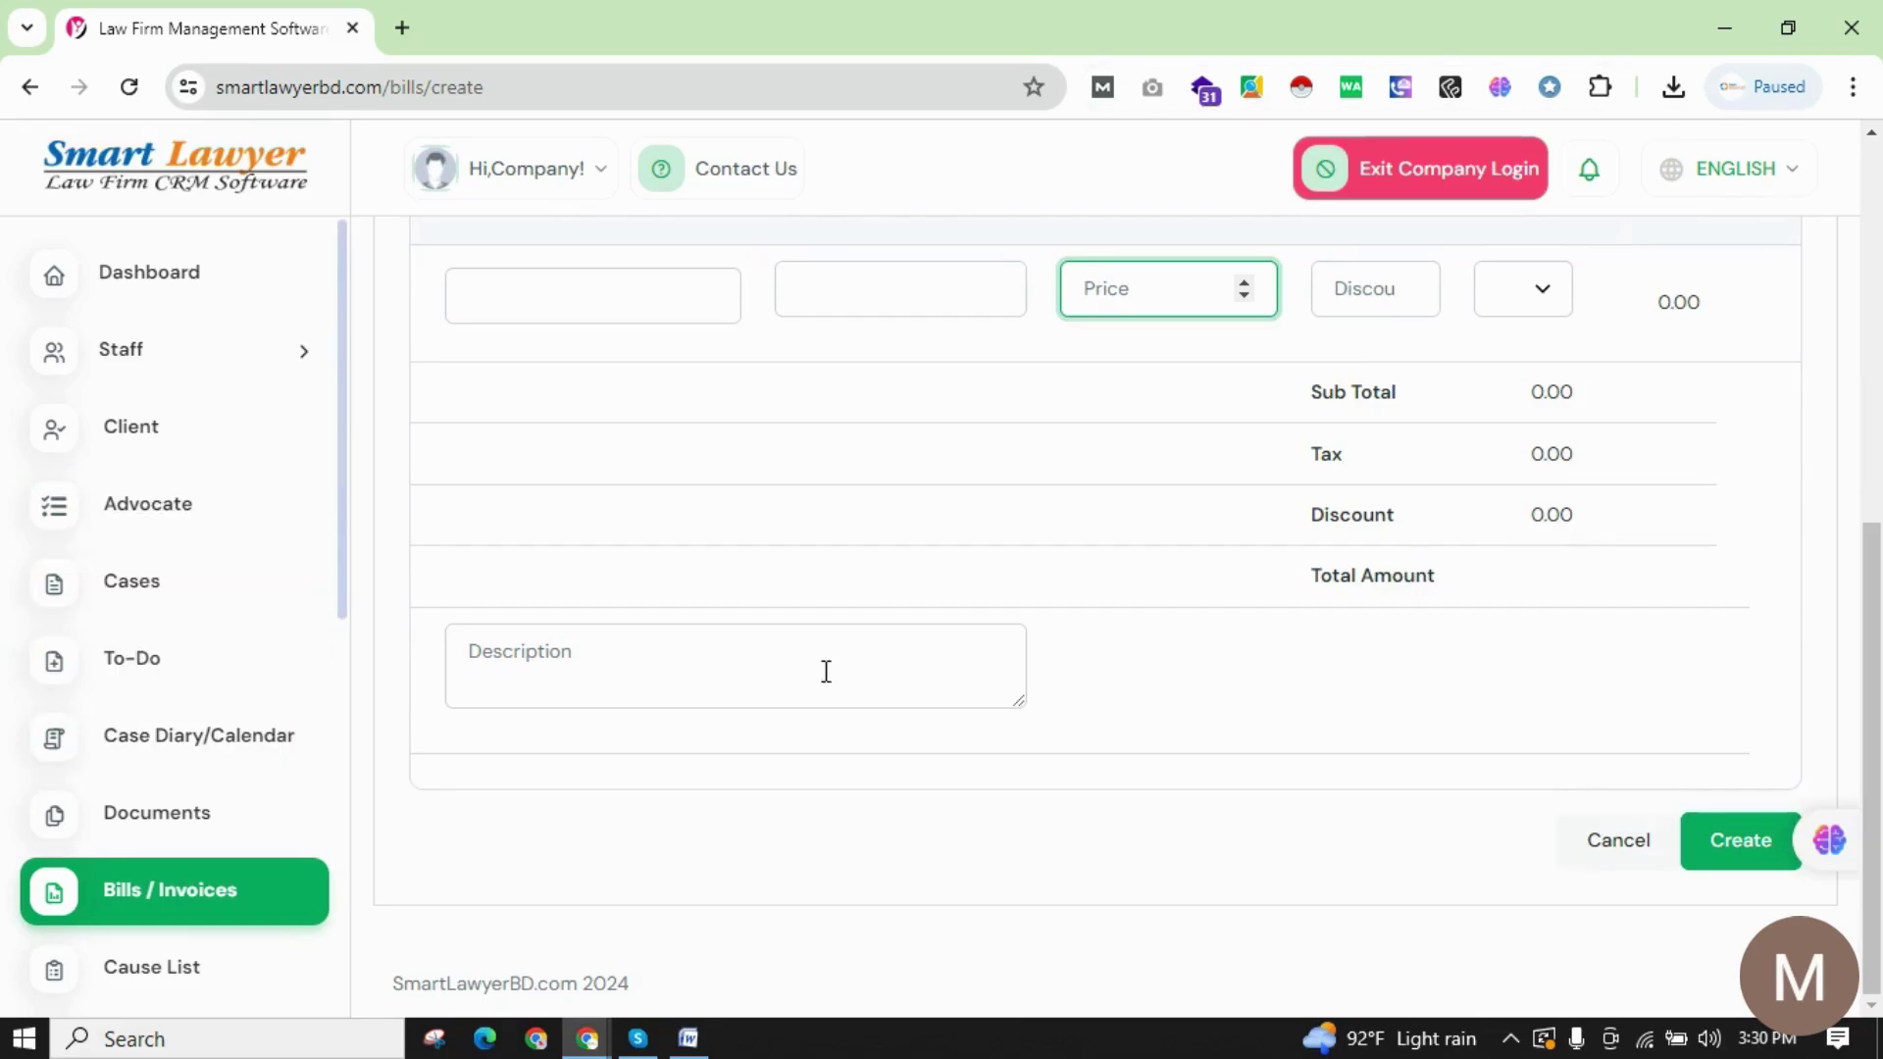
{"action": "scroll", "coordinate": [1477, 454], "scroll_direction": "up", "scroll_amount": 7}
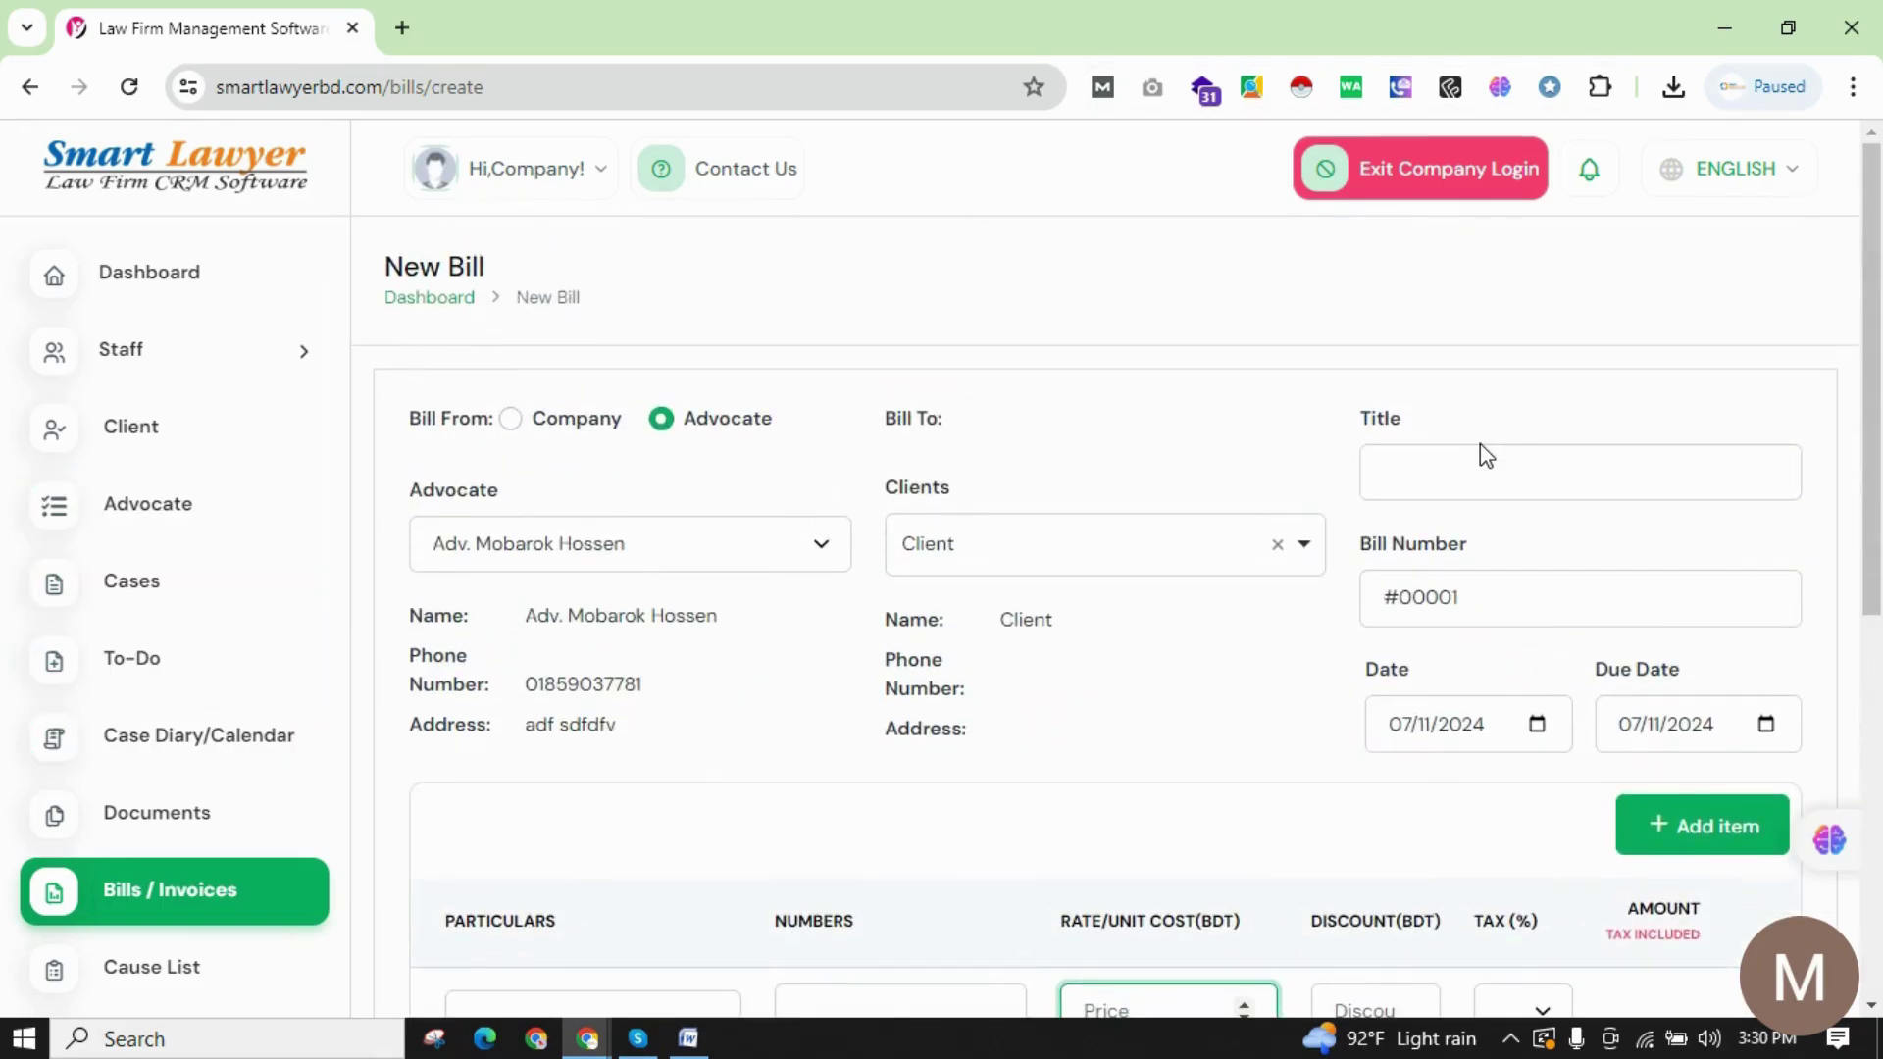
Open the form for adding a time entry from the Timesheet page.
{"action": "scroll", "coordinate": [334, 811], "scroll_direction": "down", "scroll_amount": 4}
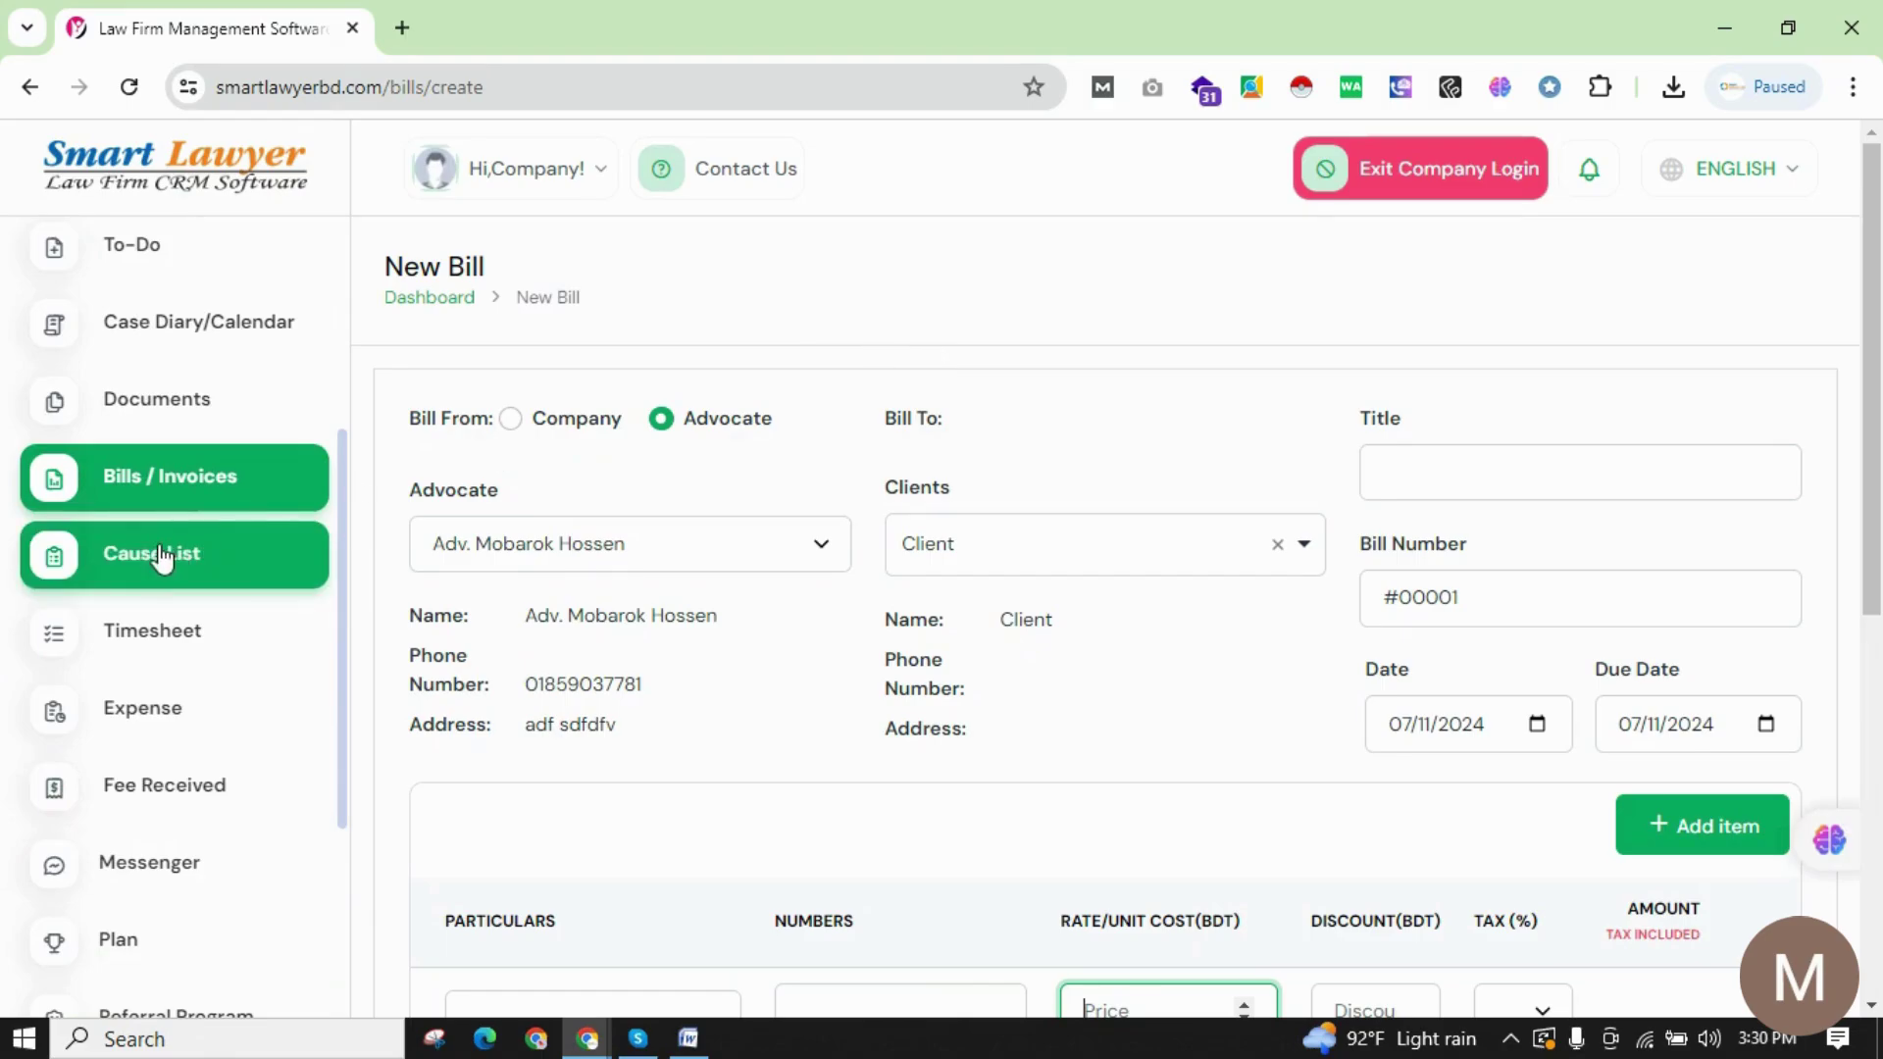
{"action": "left_click", "coordinate": [152, 655]}
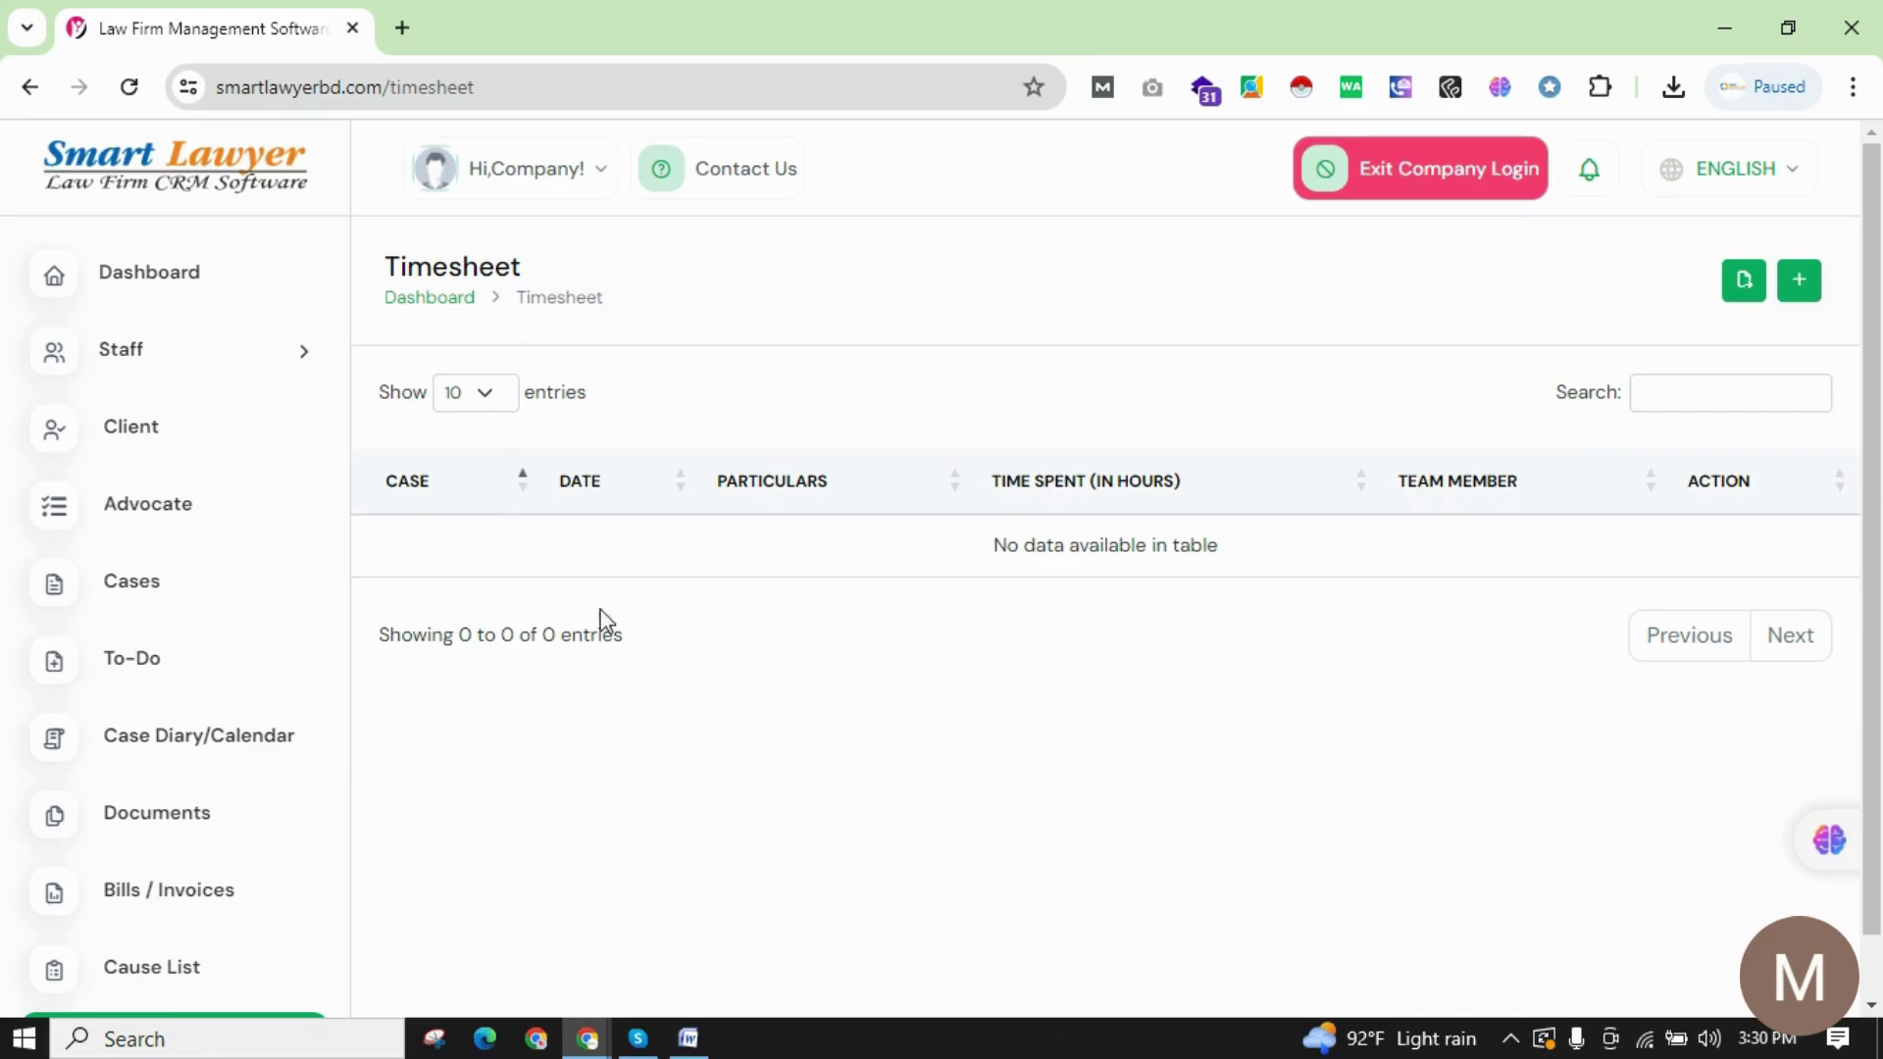
{"action": "left_click", "coordinate": [1798, 282]}
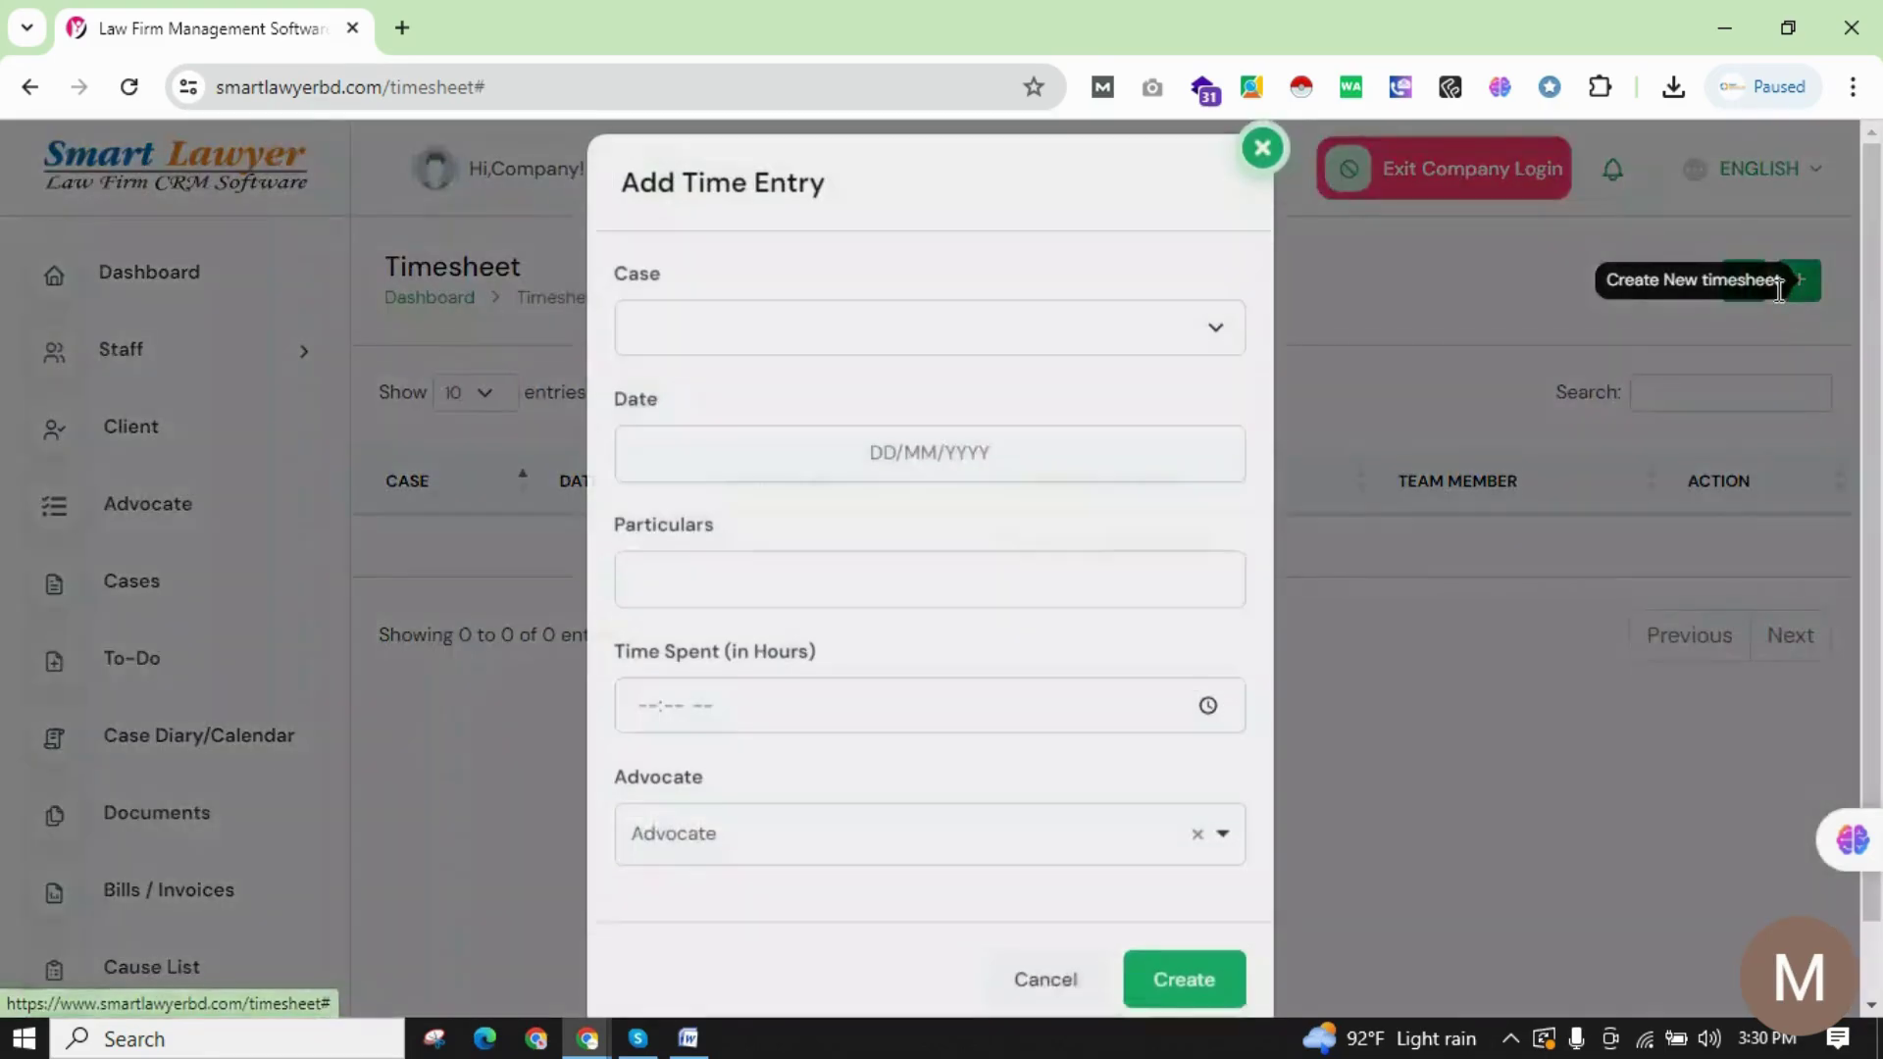
Go through the time entry's Case, Date and Particulars fields without filling them in.
{"action": "left_click", "coordinate": [706, 364]}
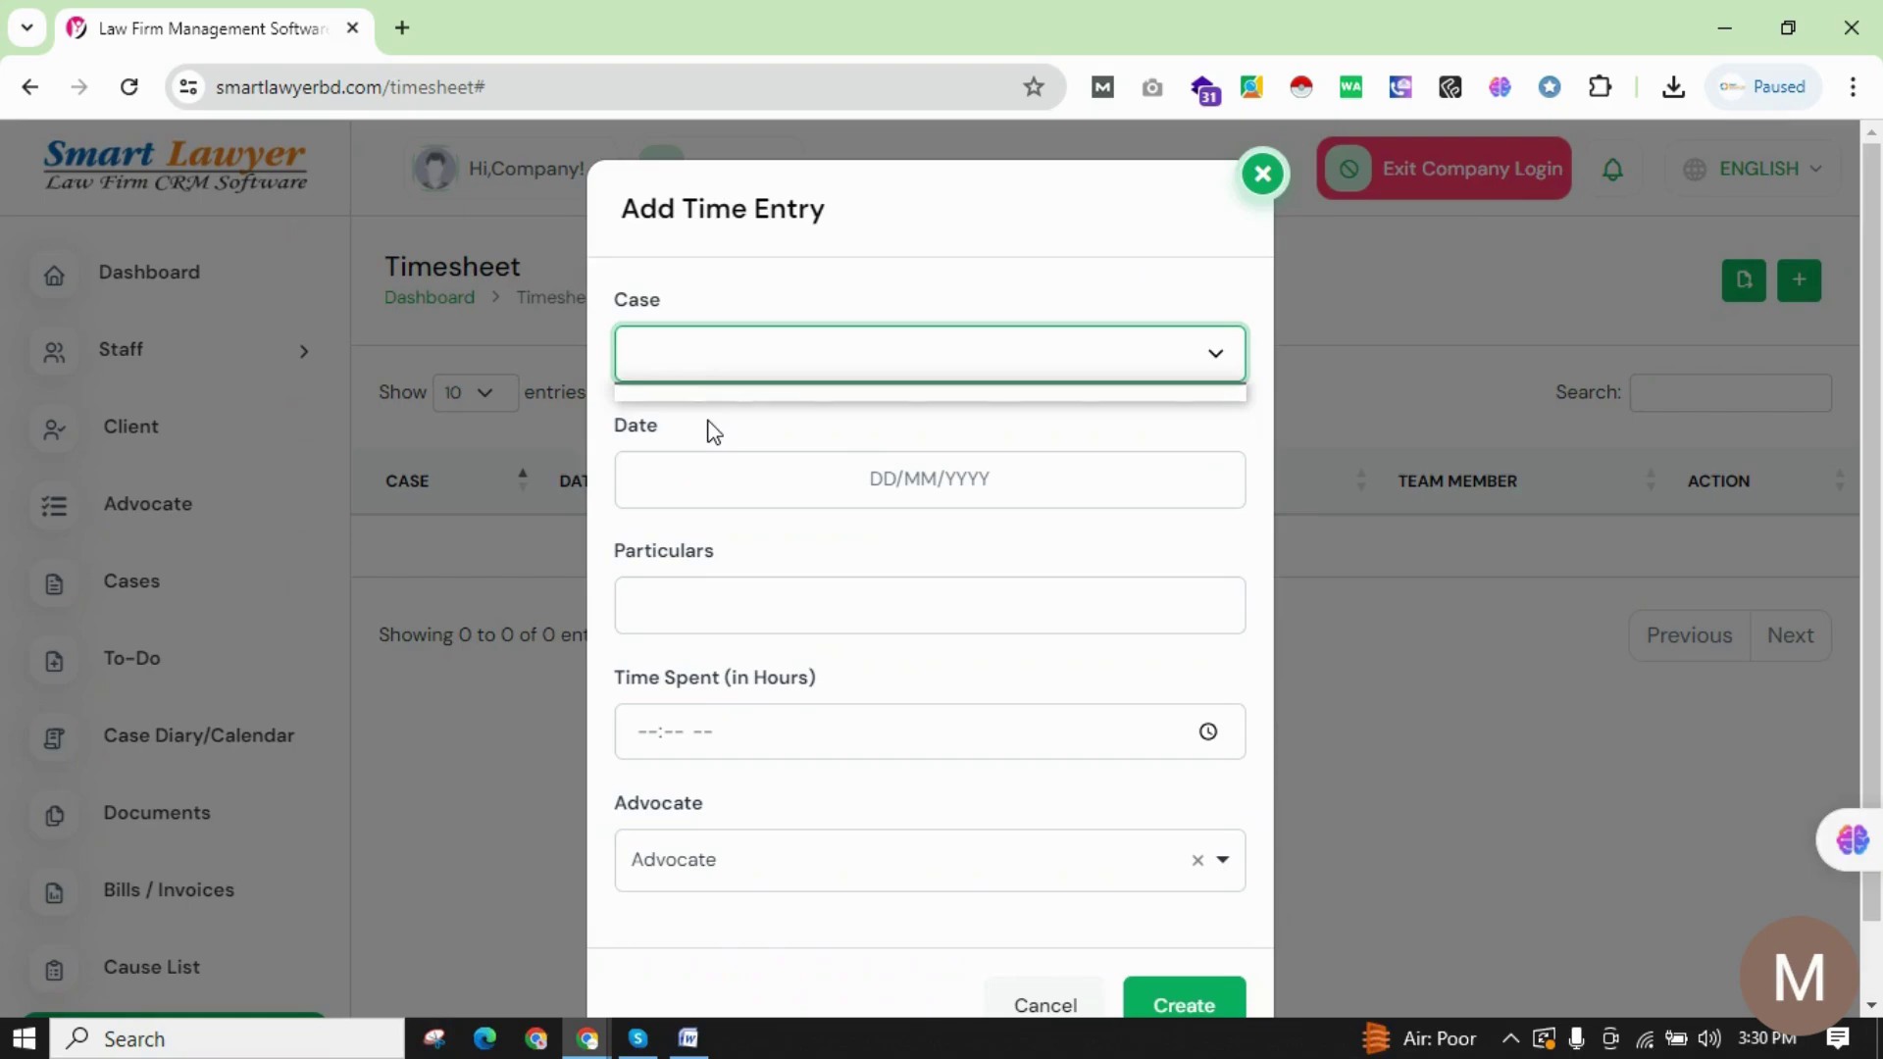
{"action": "left_click", "coordinate": [823, 403]}
{"action": "left_click", "coordinate": [821, 490]}
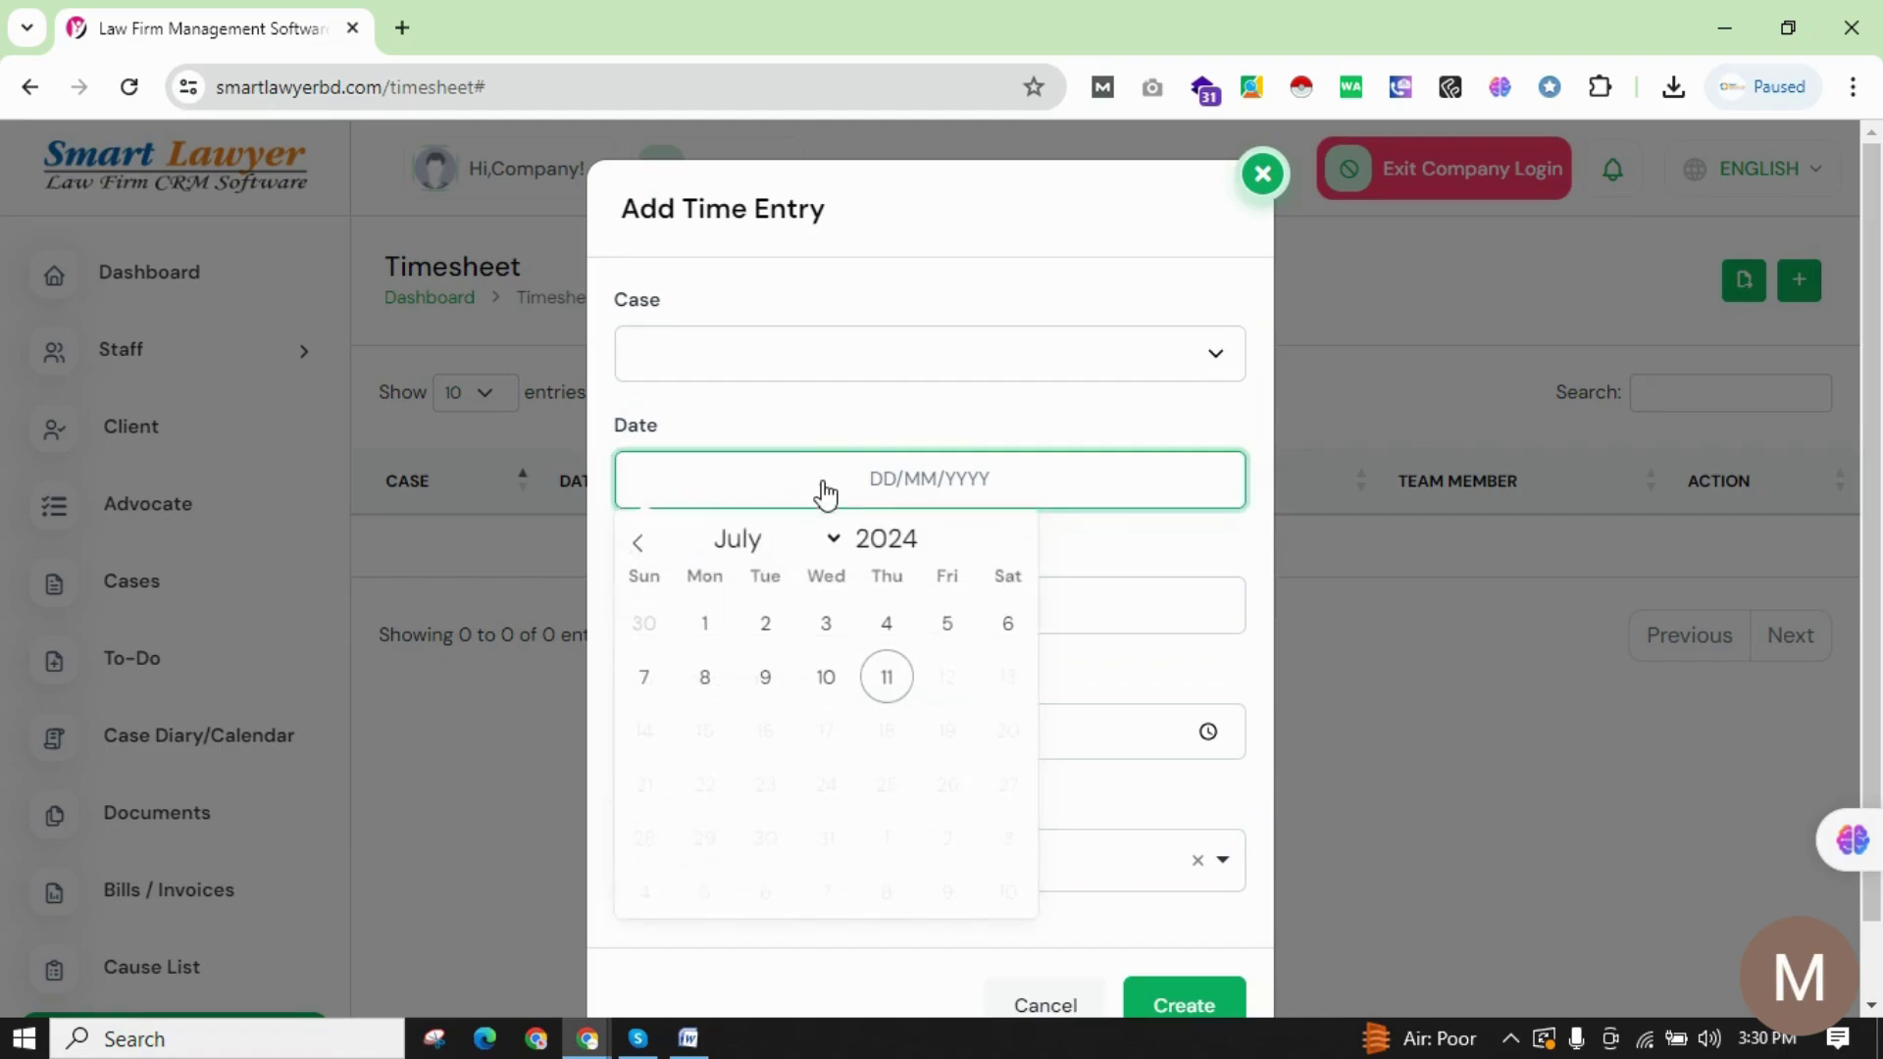
{"action": "left_click", "coordinate": [1097, 520]}
{"action": "left_click", "coordinate": [758, 610]}
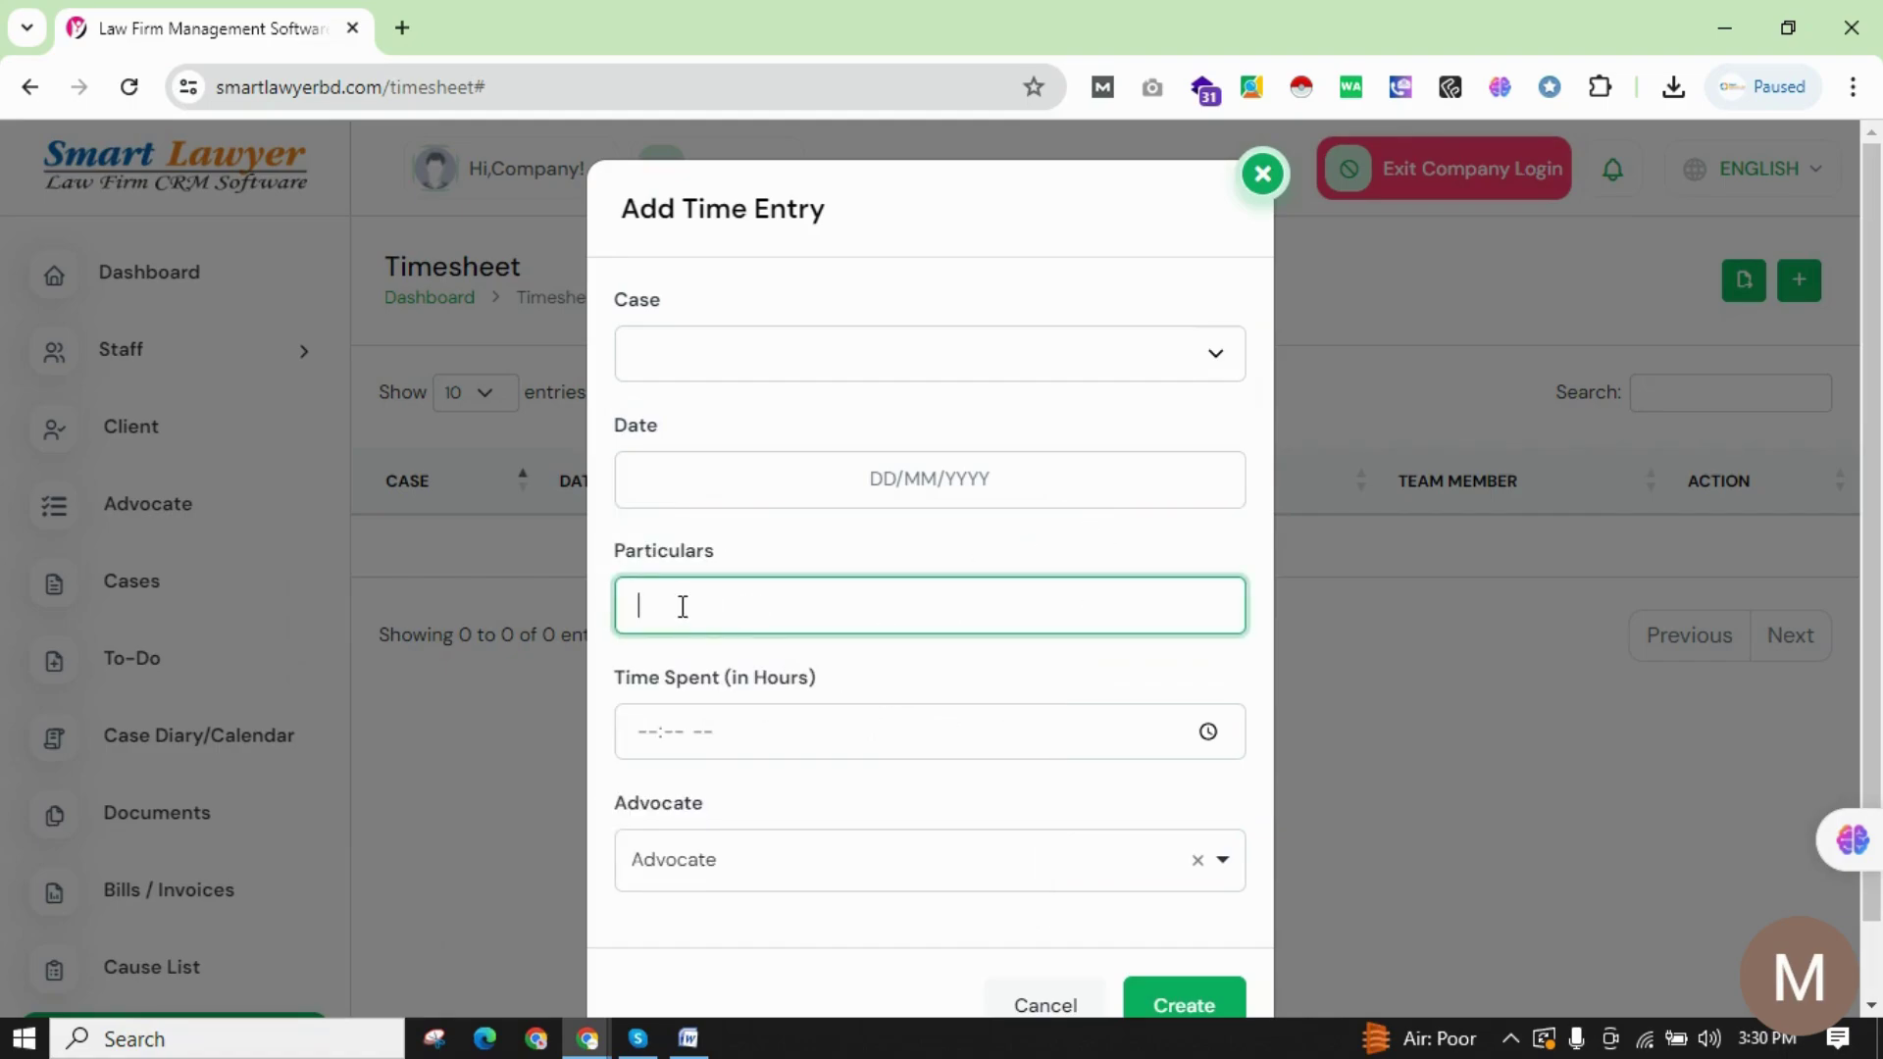
Check the Time Spent field, pick the advocate listed by name for the time entry, and cancel the form.
{"action": "left_click", "coordinate": [763, 726]}
{"action": "scroll", "coordinate": [898, 746], "scroll_direction": "down", "scroll_amount": 1}
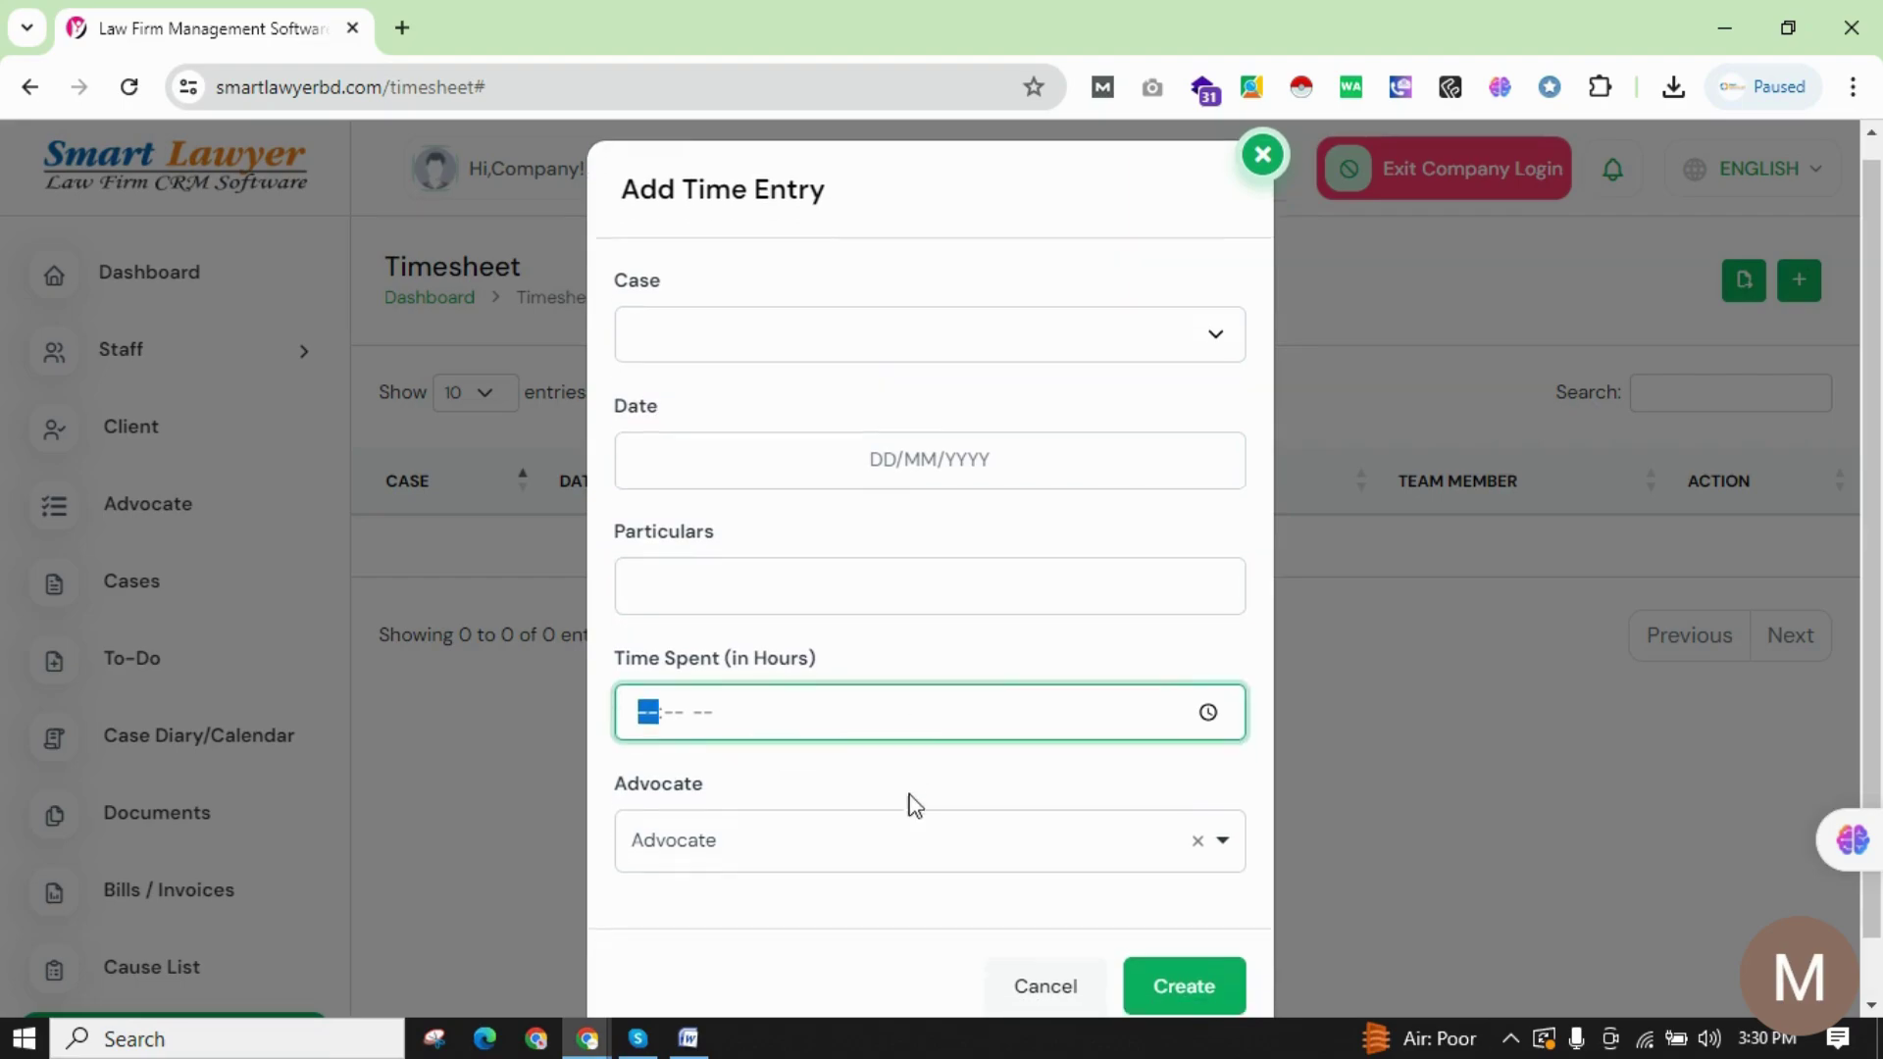
{"action": "left_click", "coordinate": [1063, 810]}
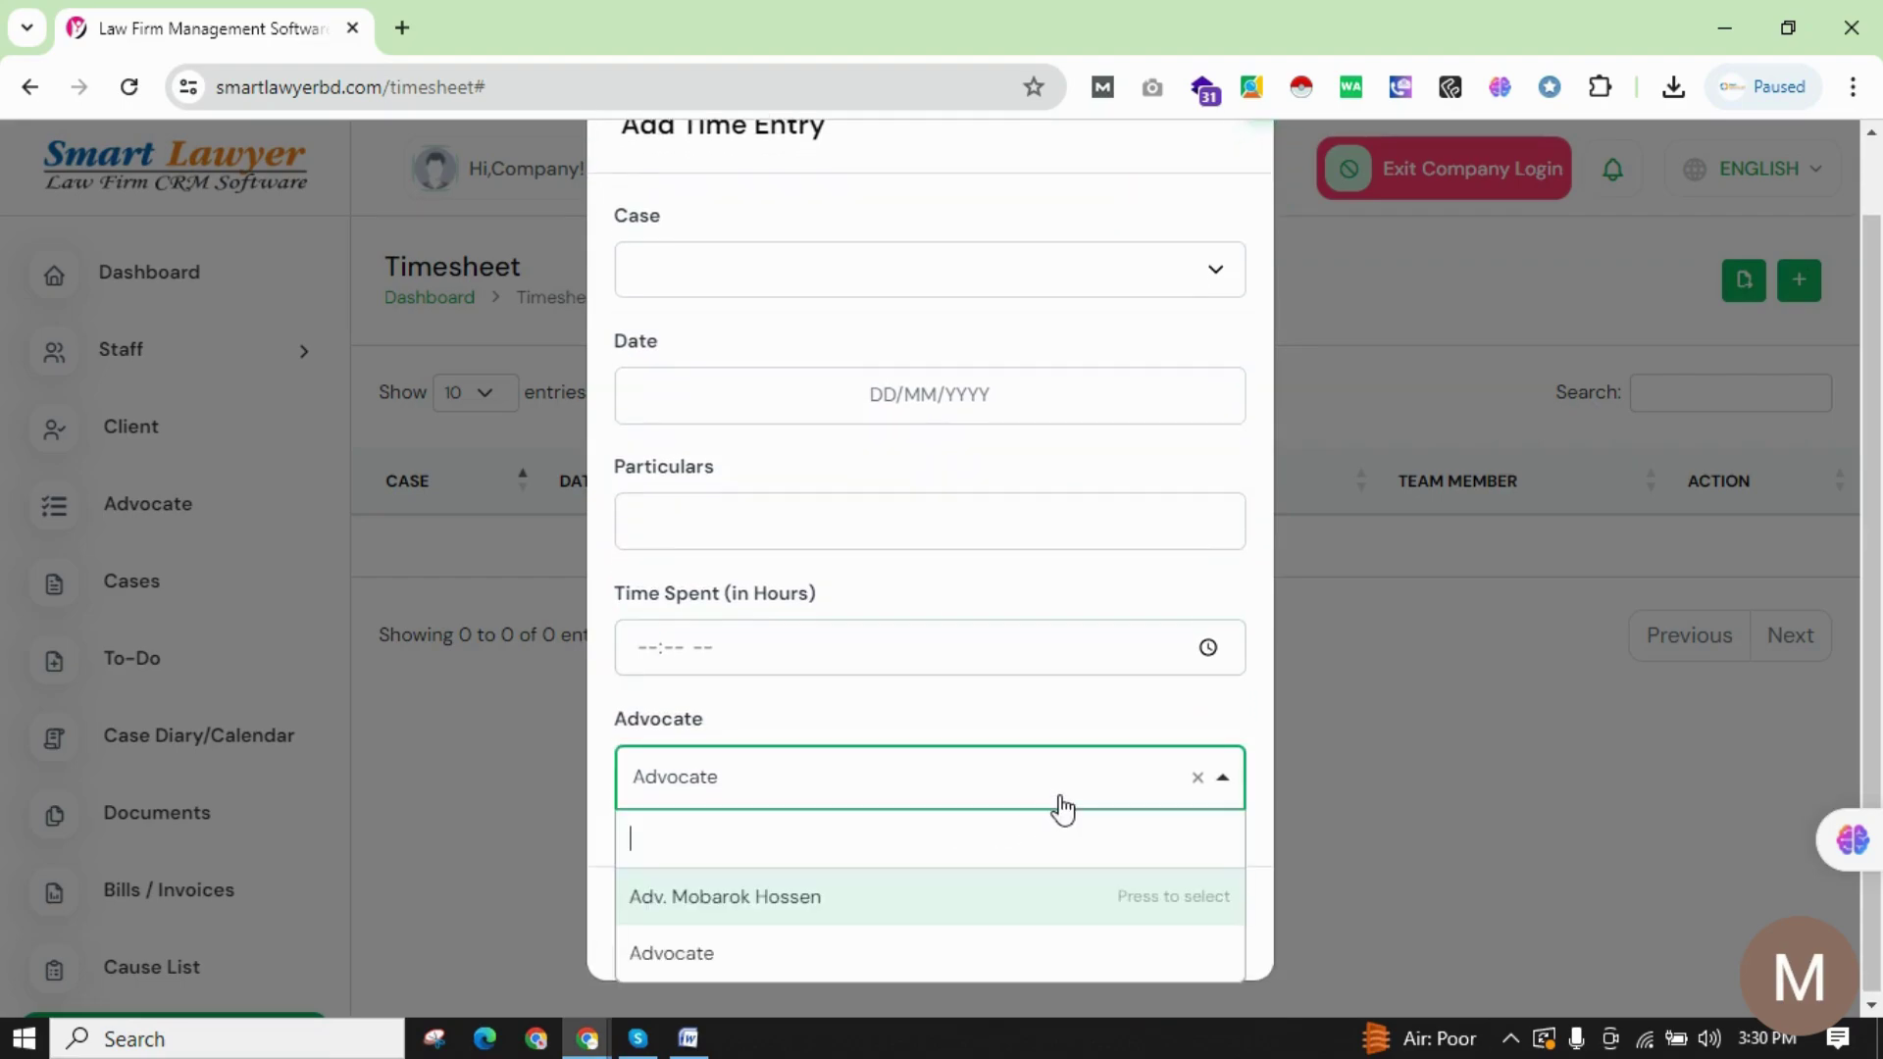
{"action": "left_click", "coordinate": [837, 909]}
{"action": "left_click", "coordinate": [1048, 940]}
Open the form for adding an expense from the Expense page.
{"action": "scroll", "coordinate": [257, 873], "scroll_direction": "down", "scroll_amount": 6}
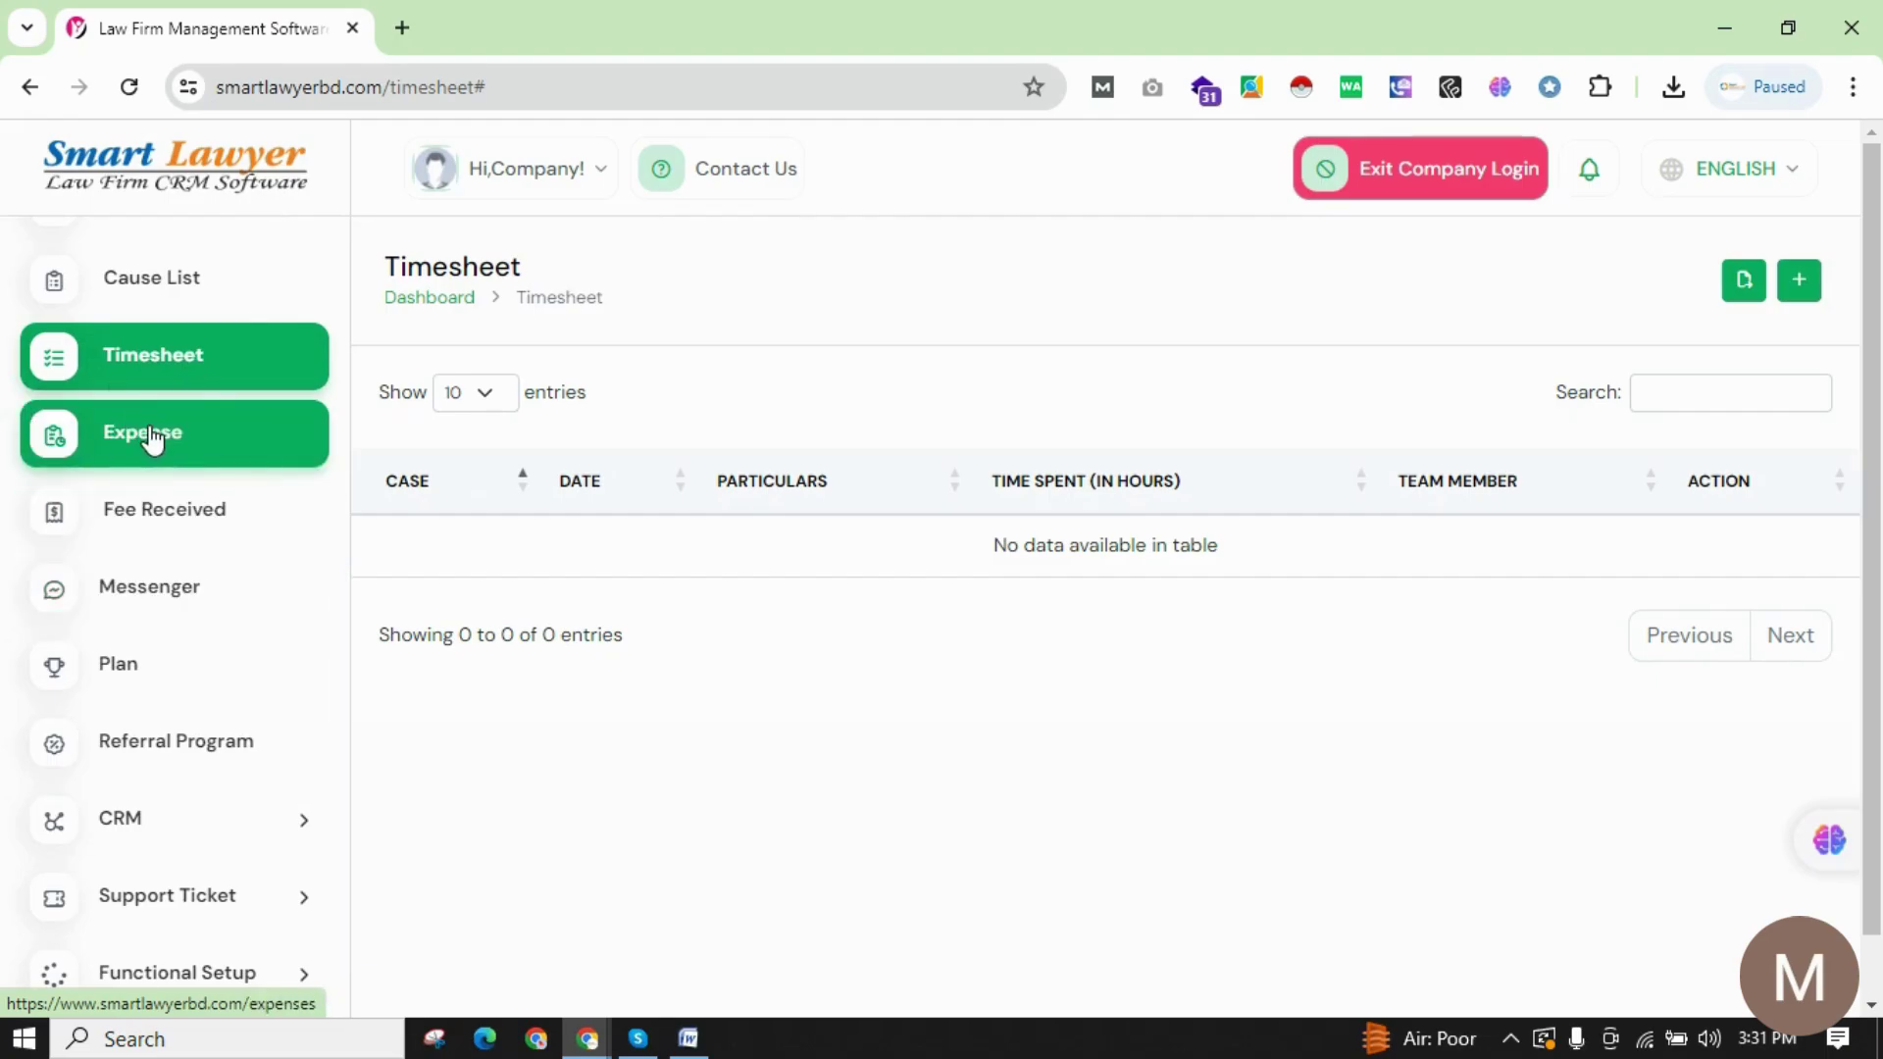
{"action": "left_click", "coordinate": [149, 435]}
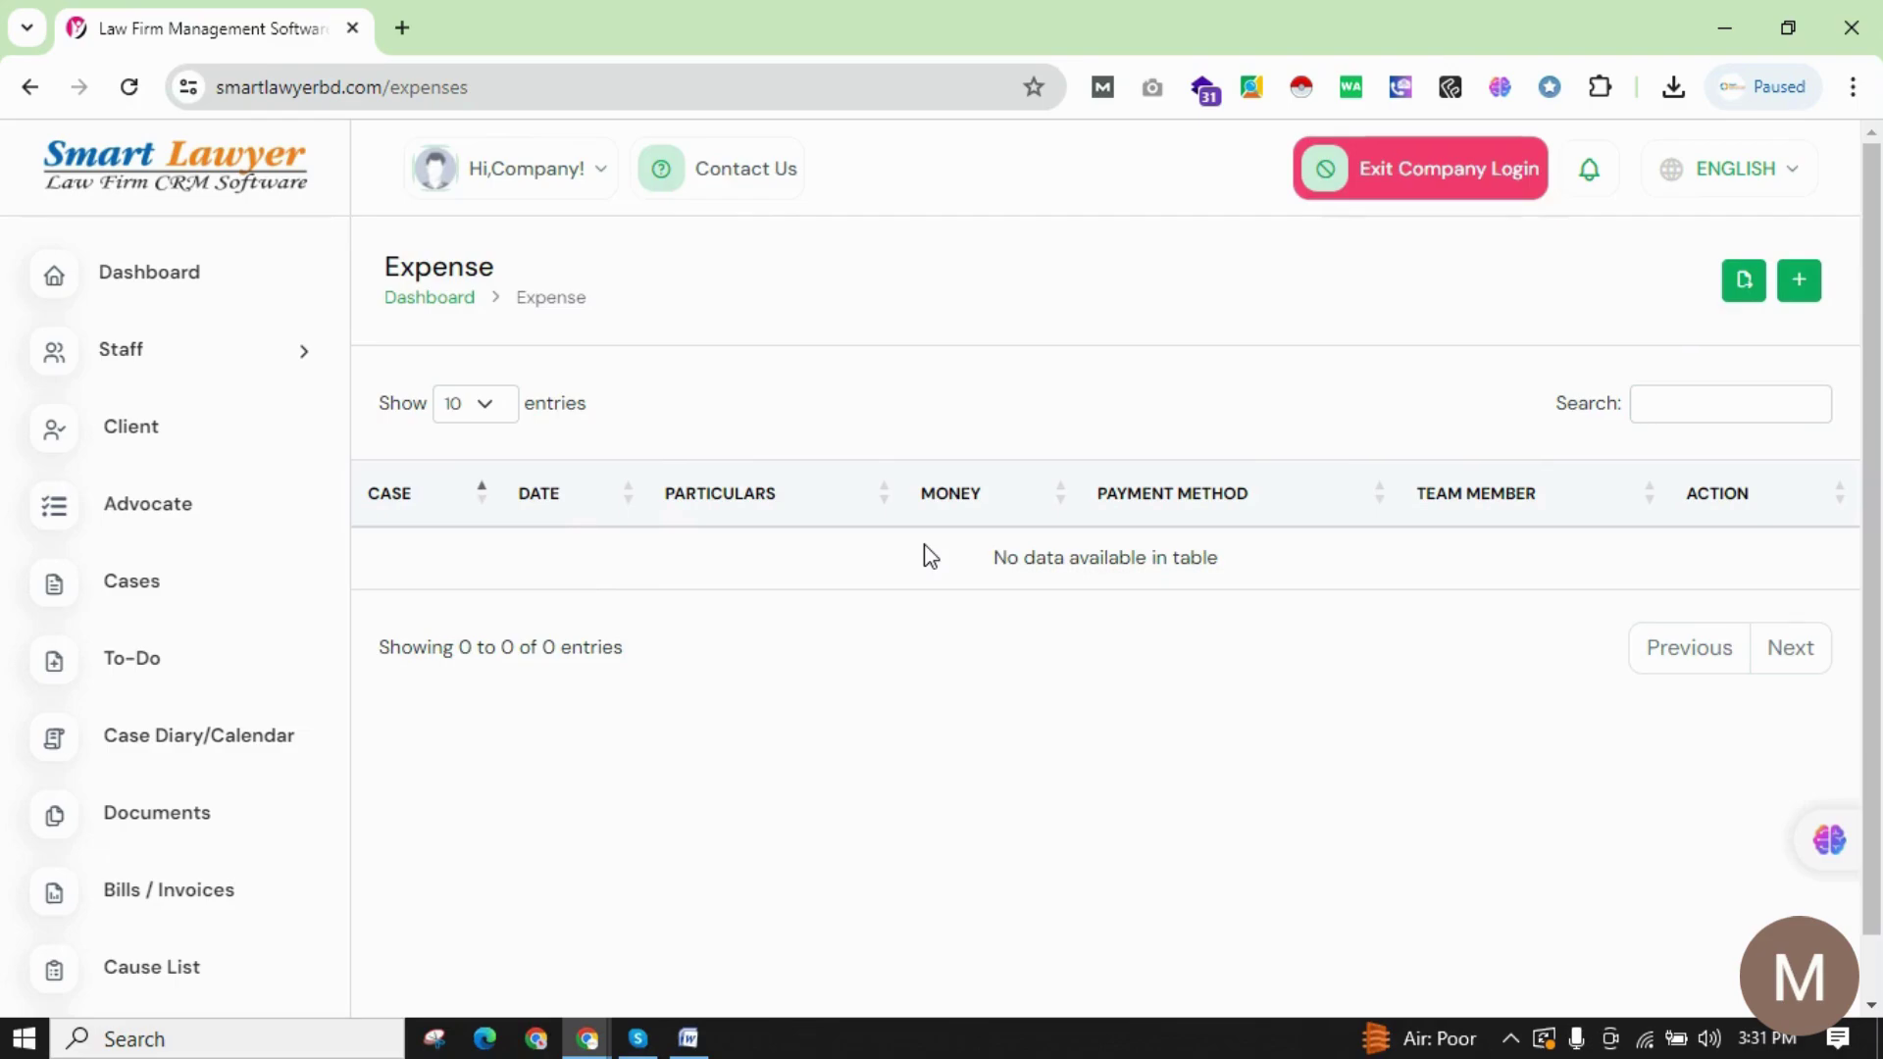
{"action": "left_click", "coordinate": [1803, 285]}
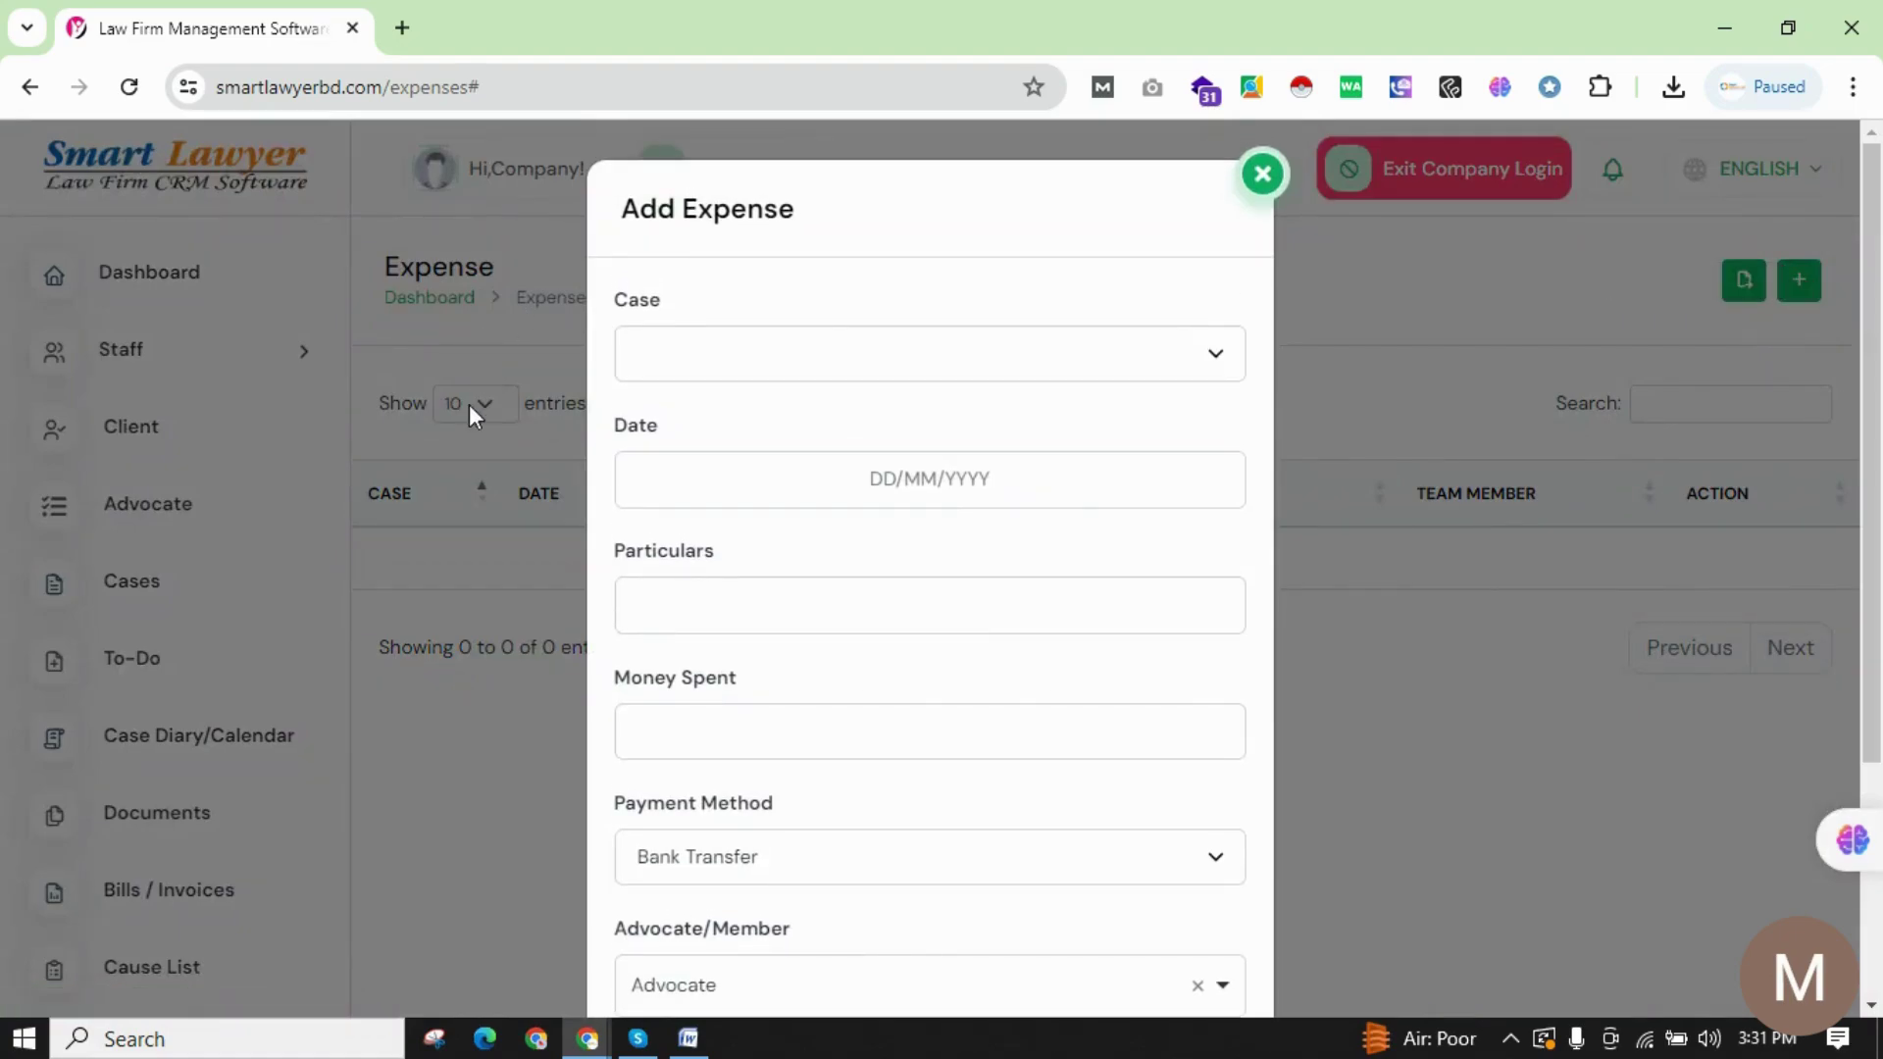
Check the expense's Case list and set its date to 11-07-2024.
{"action": "left_click", "coordinate": [1043, 373]}
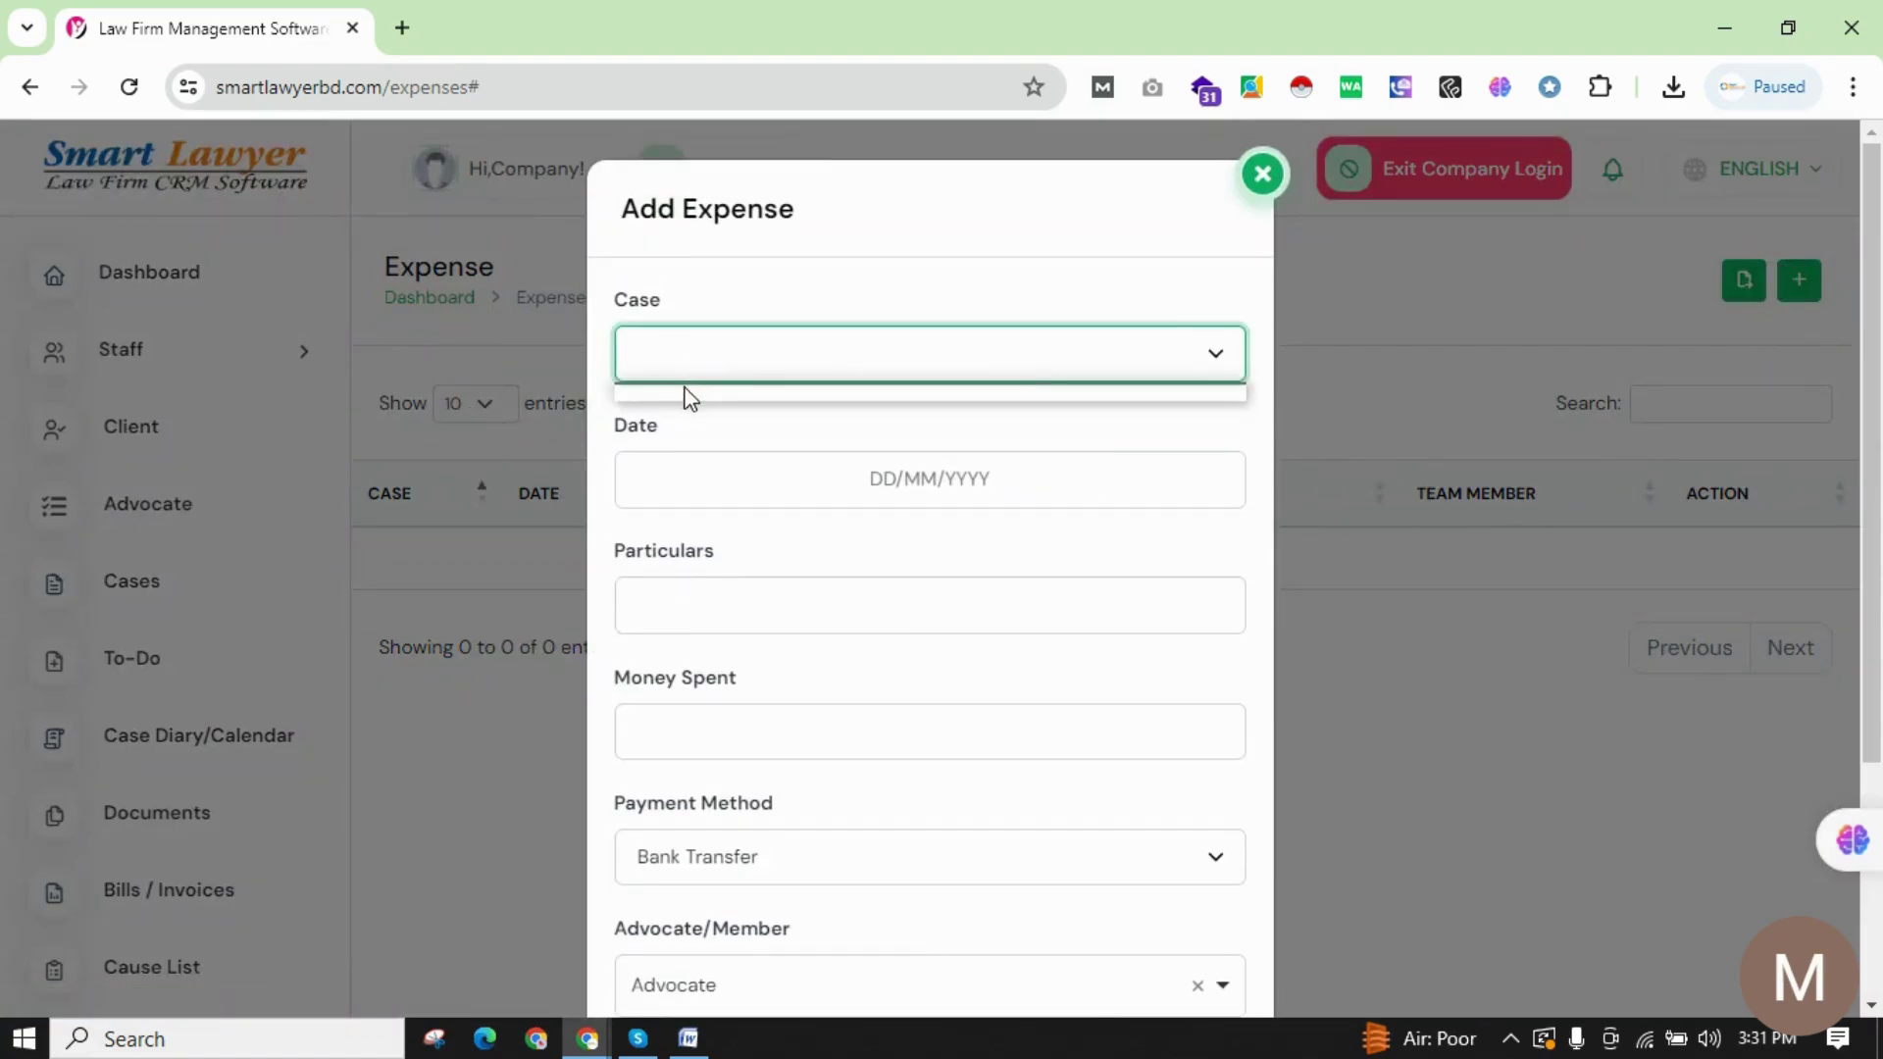
{"action": "left_click", "coordinate": [688, 405]}
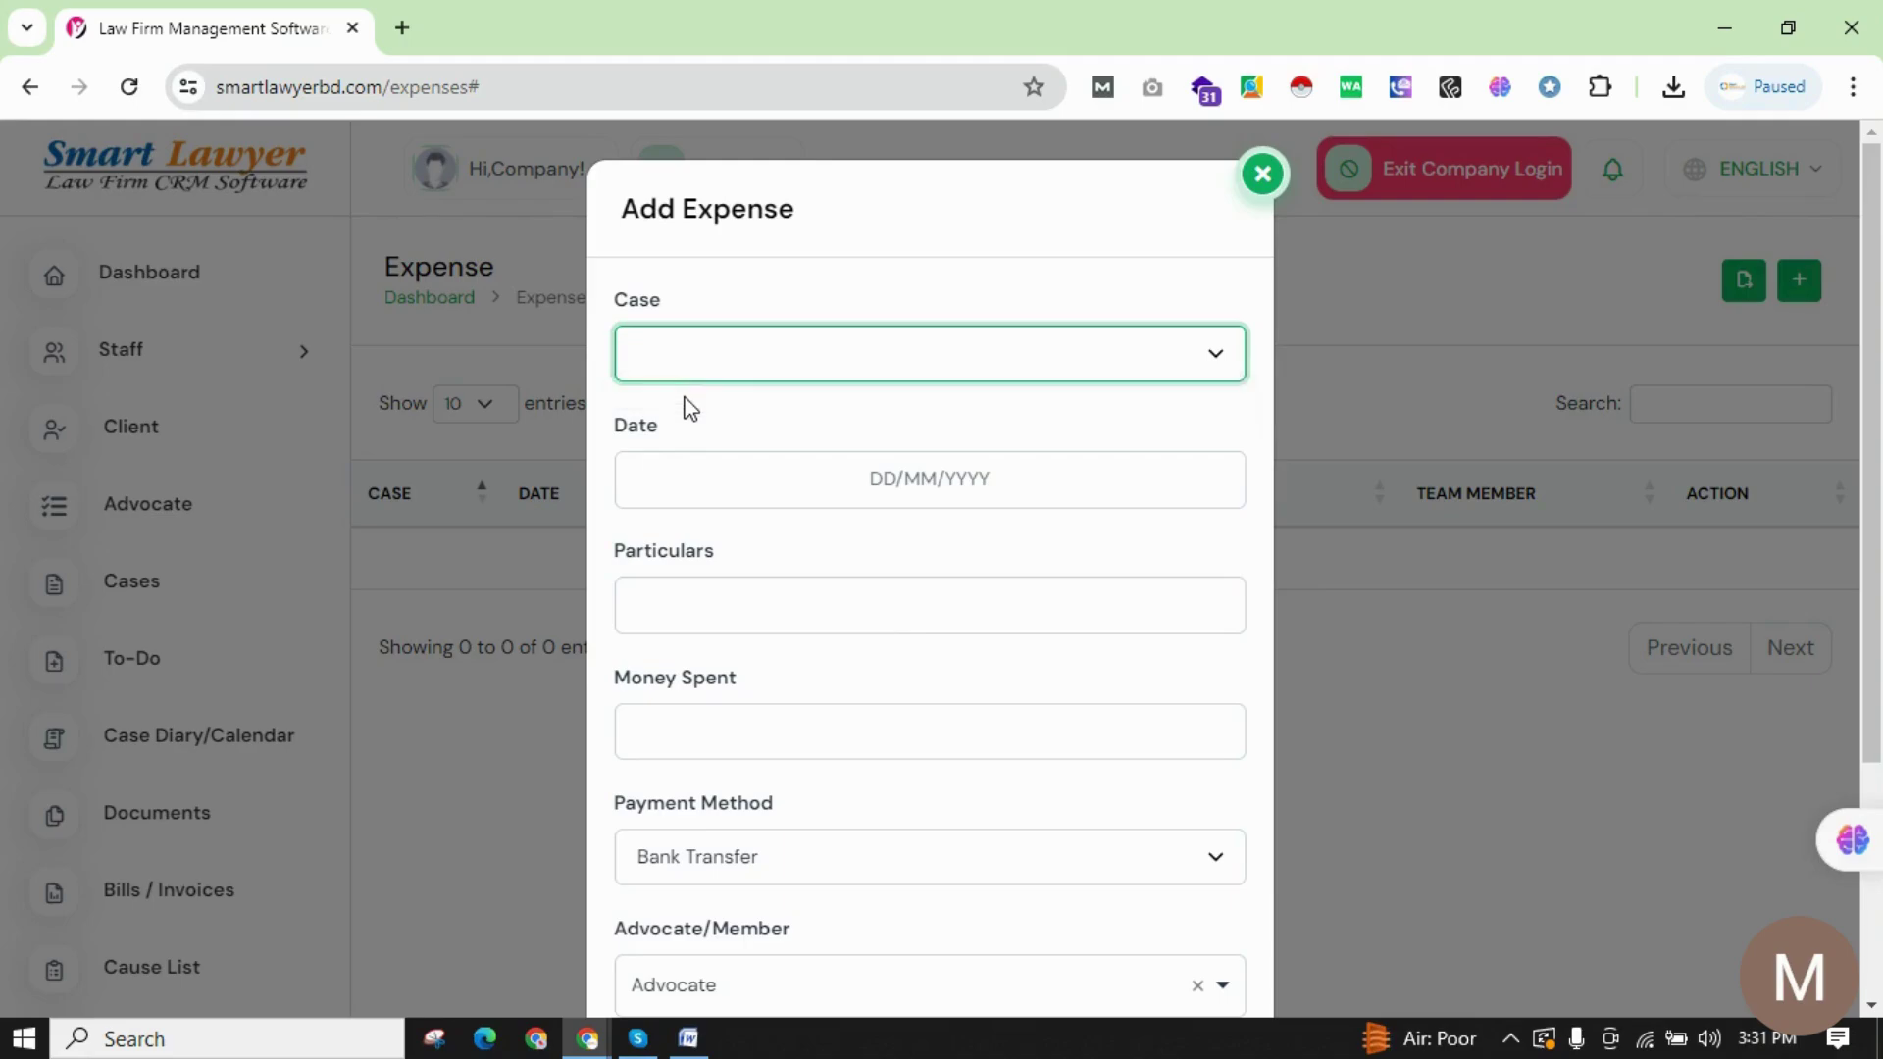
{"action": "left_click", "coordinate": [917, 503]}
{"action": "left_click", "coordinate": [888, 678]}
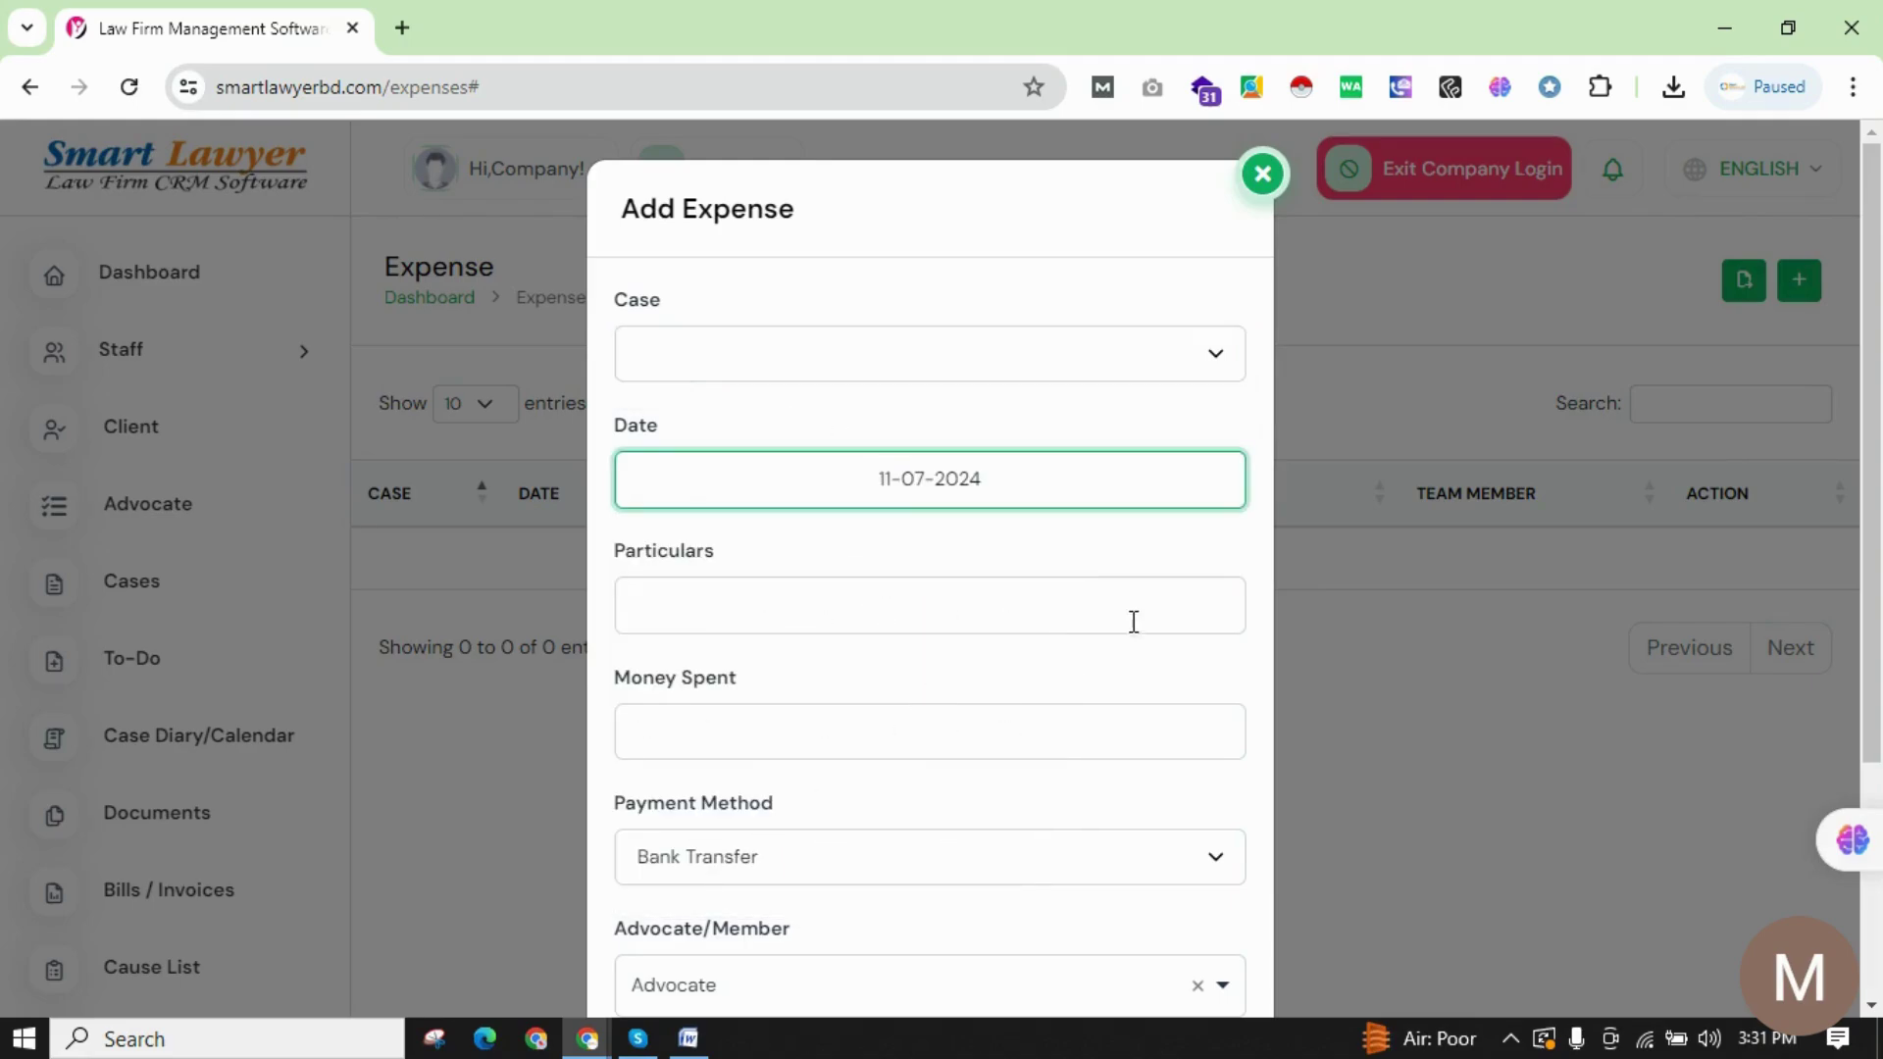
Leave the expense's Particulars empty, set Money Spent to 4, and keep Bank Transfer after checking the payment methods.
{"action": "left_click", "coordinate": [717, 607]}
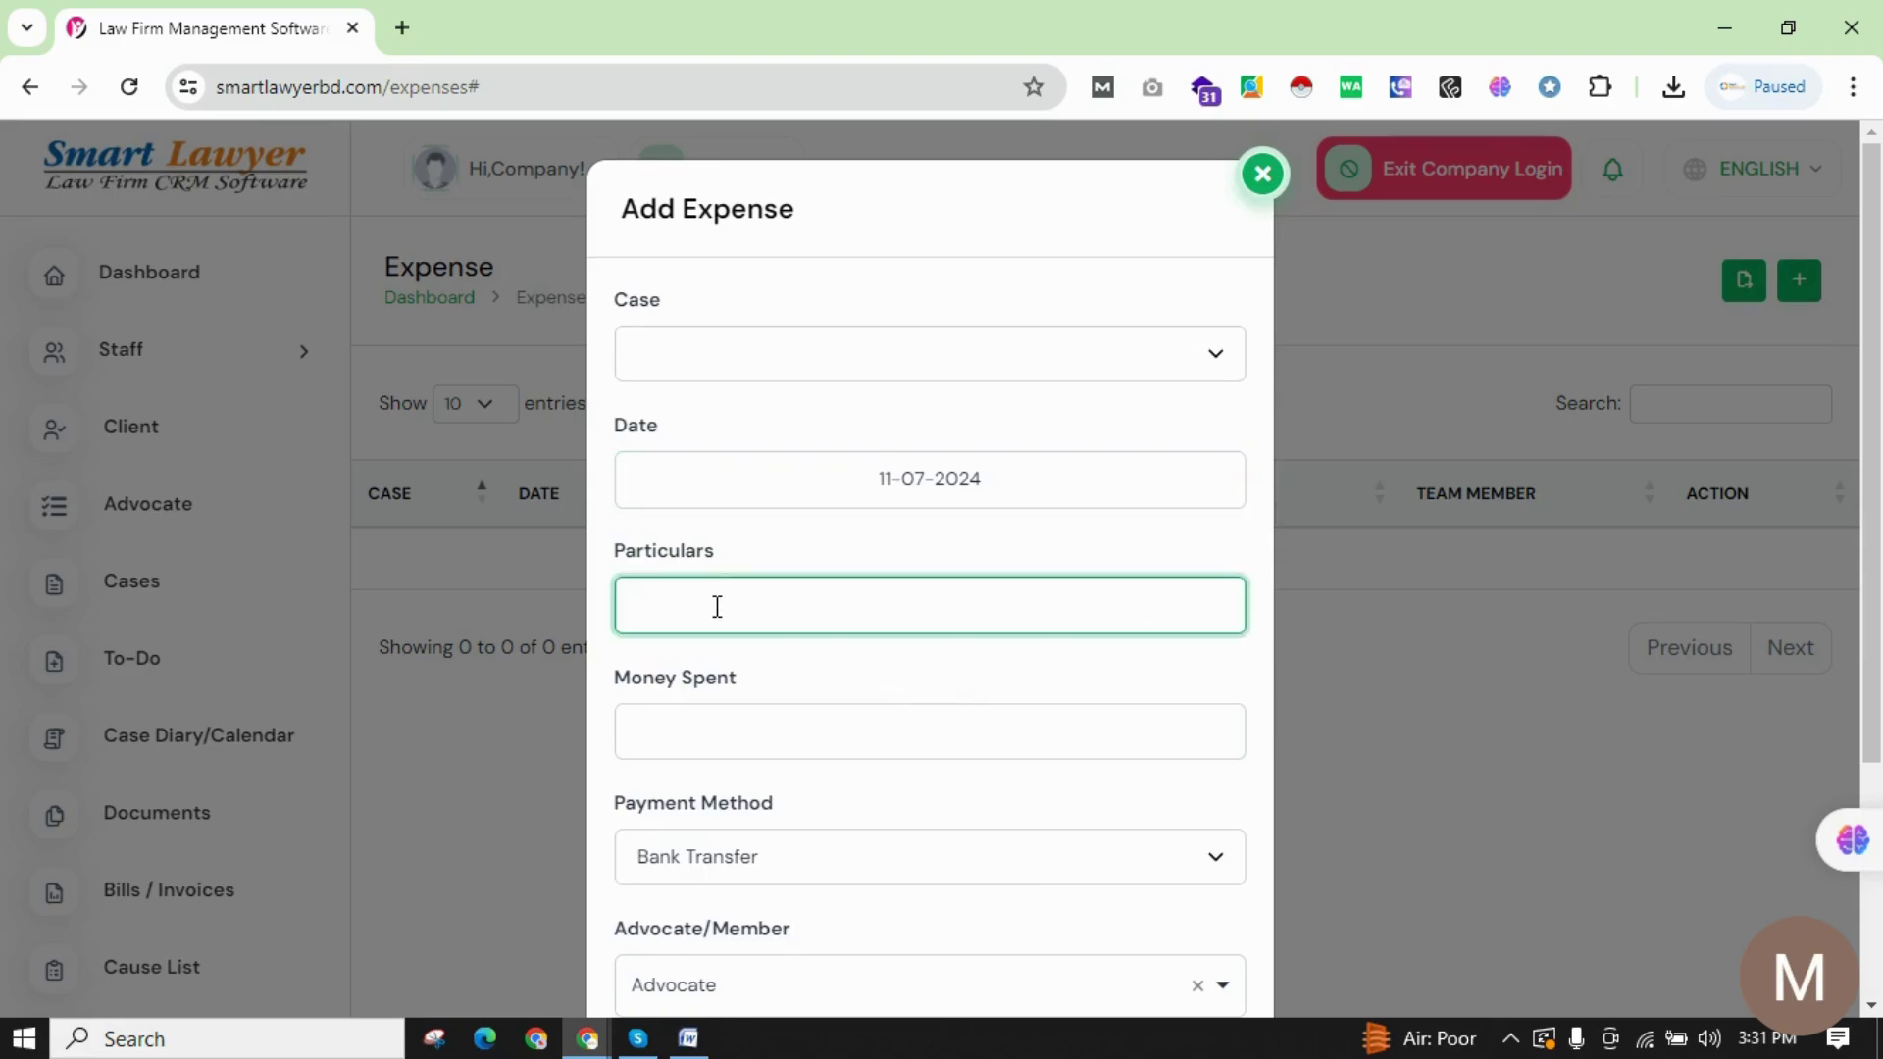
{"action": "scroll", "coordinate": [813, 608], "scroll_direction": "down", "scroll_amount": 3}
{"action": "left_click", "coordinate": [693, 462]}
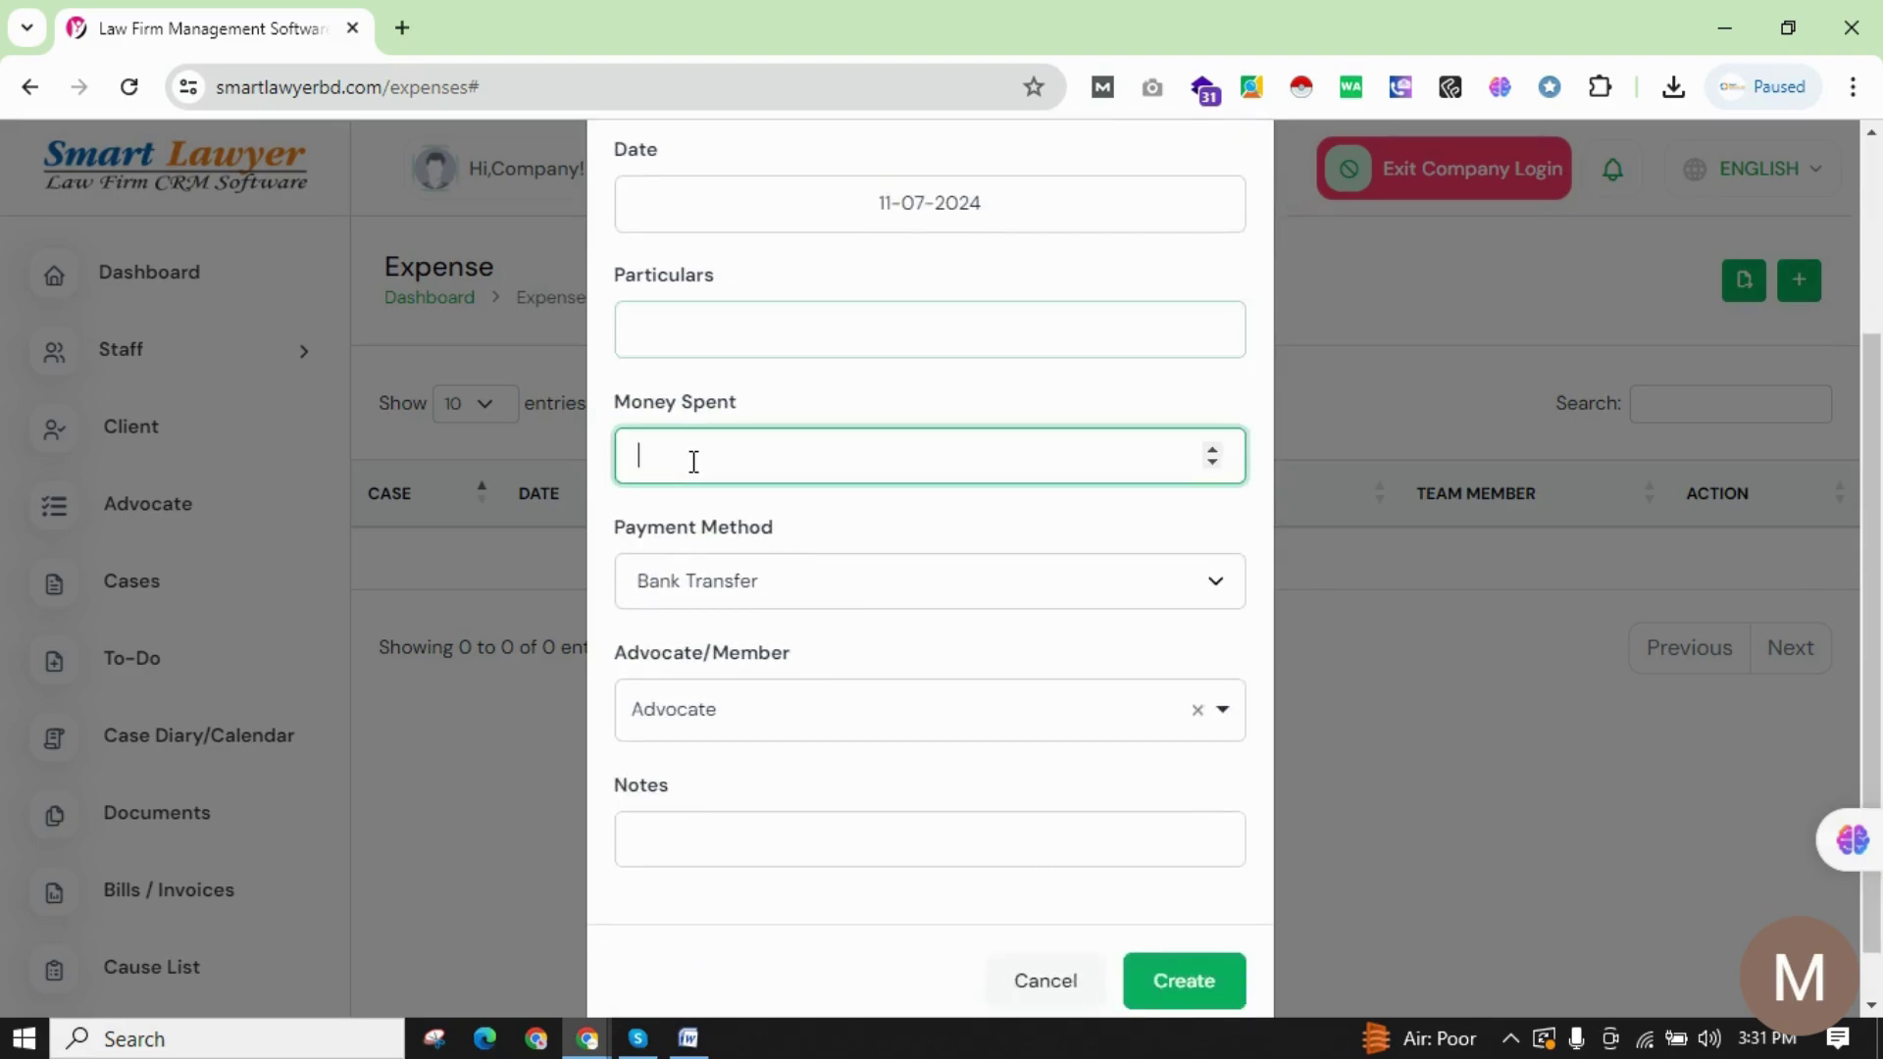
{"action": "left_click", "coordinate": [1211, 447]}
{"action": "left_click", "coordinate": [904, 581]}
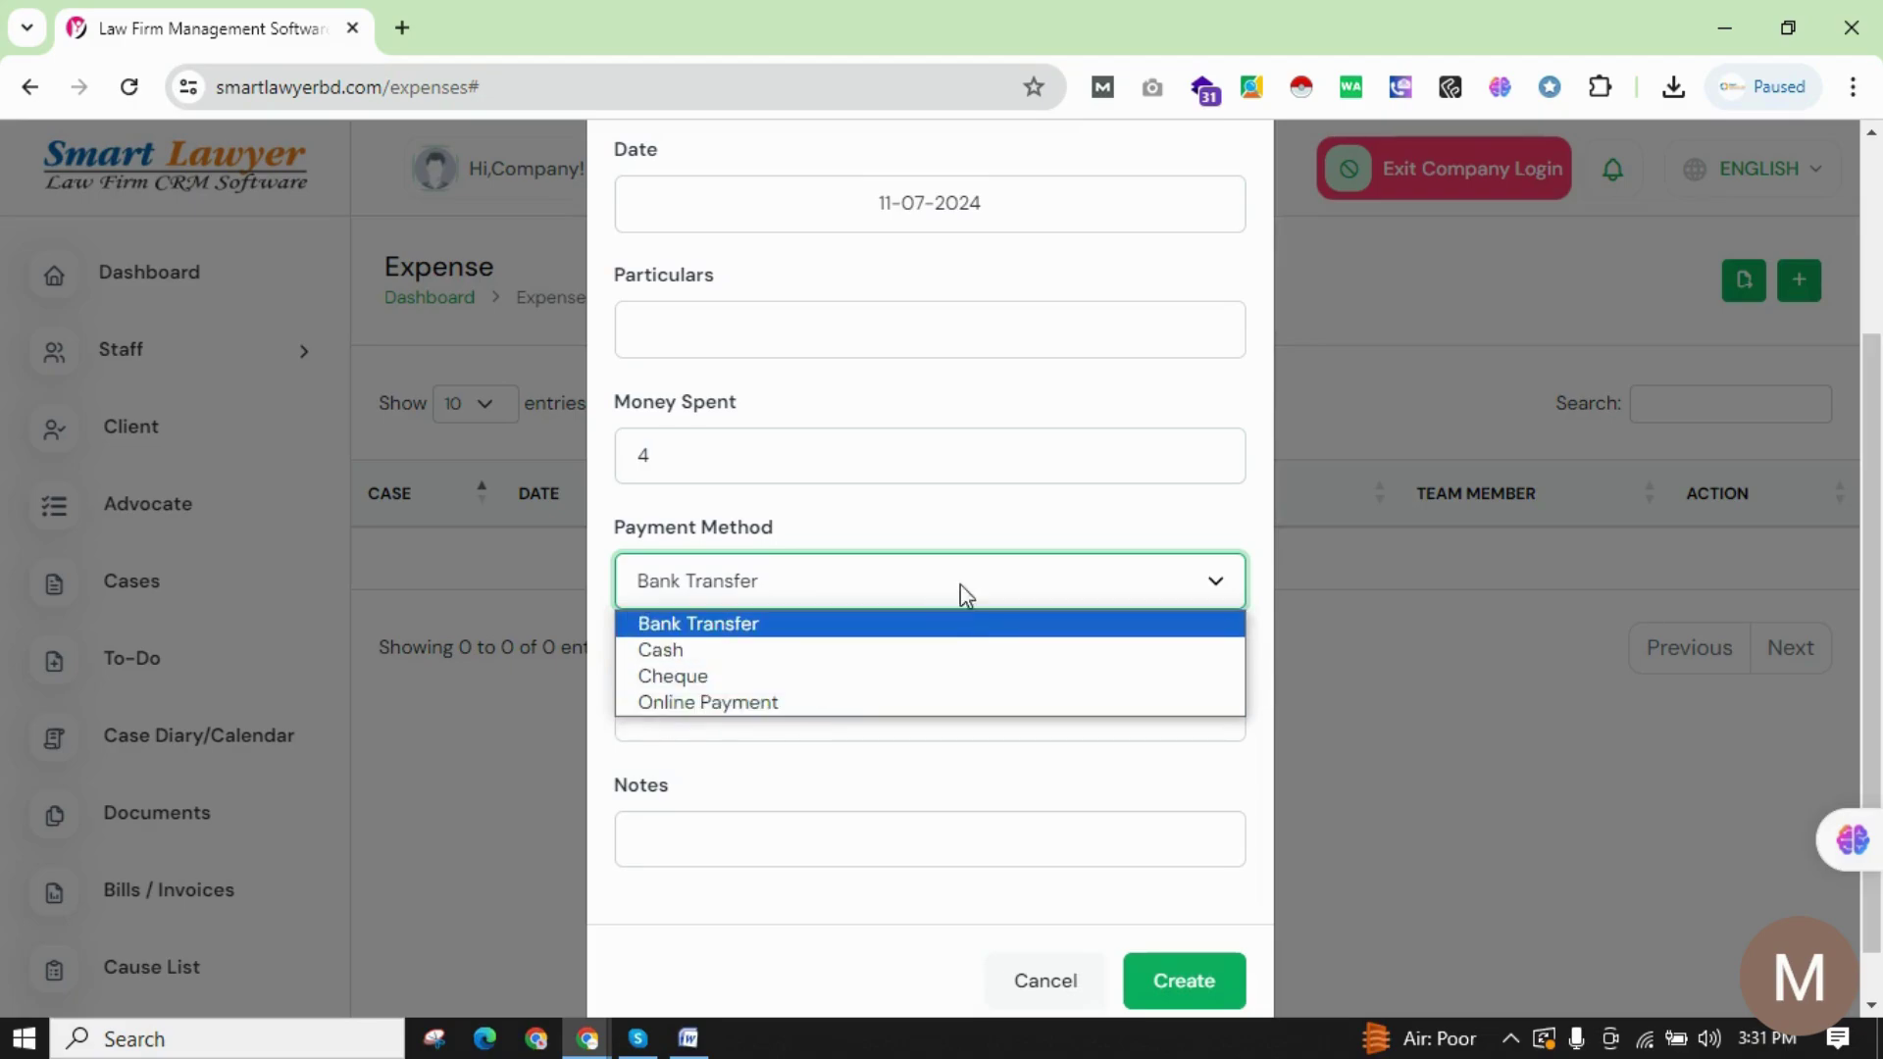
{"action": "left_click", "coordinate": [992, 535]}
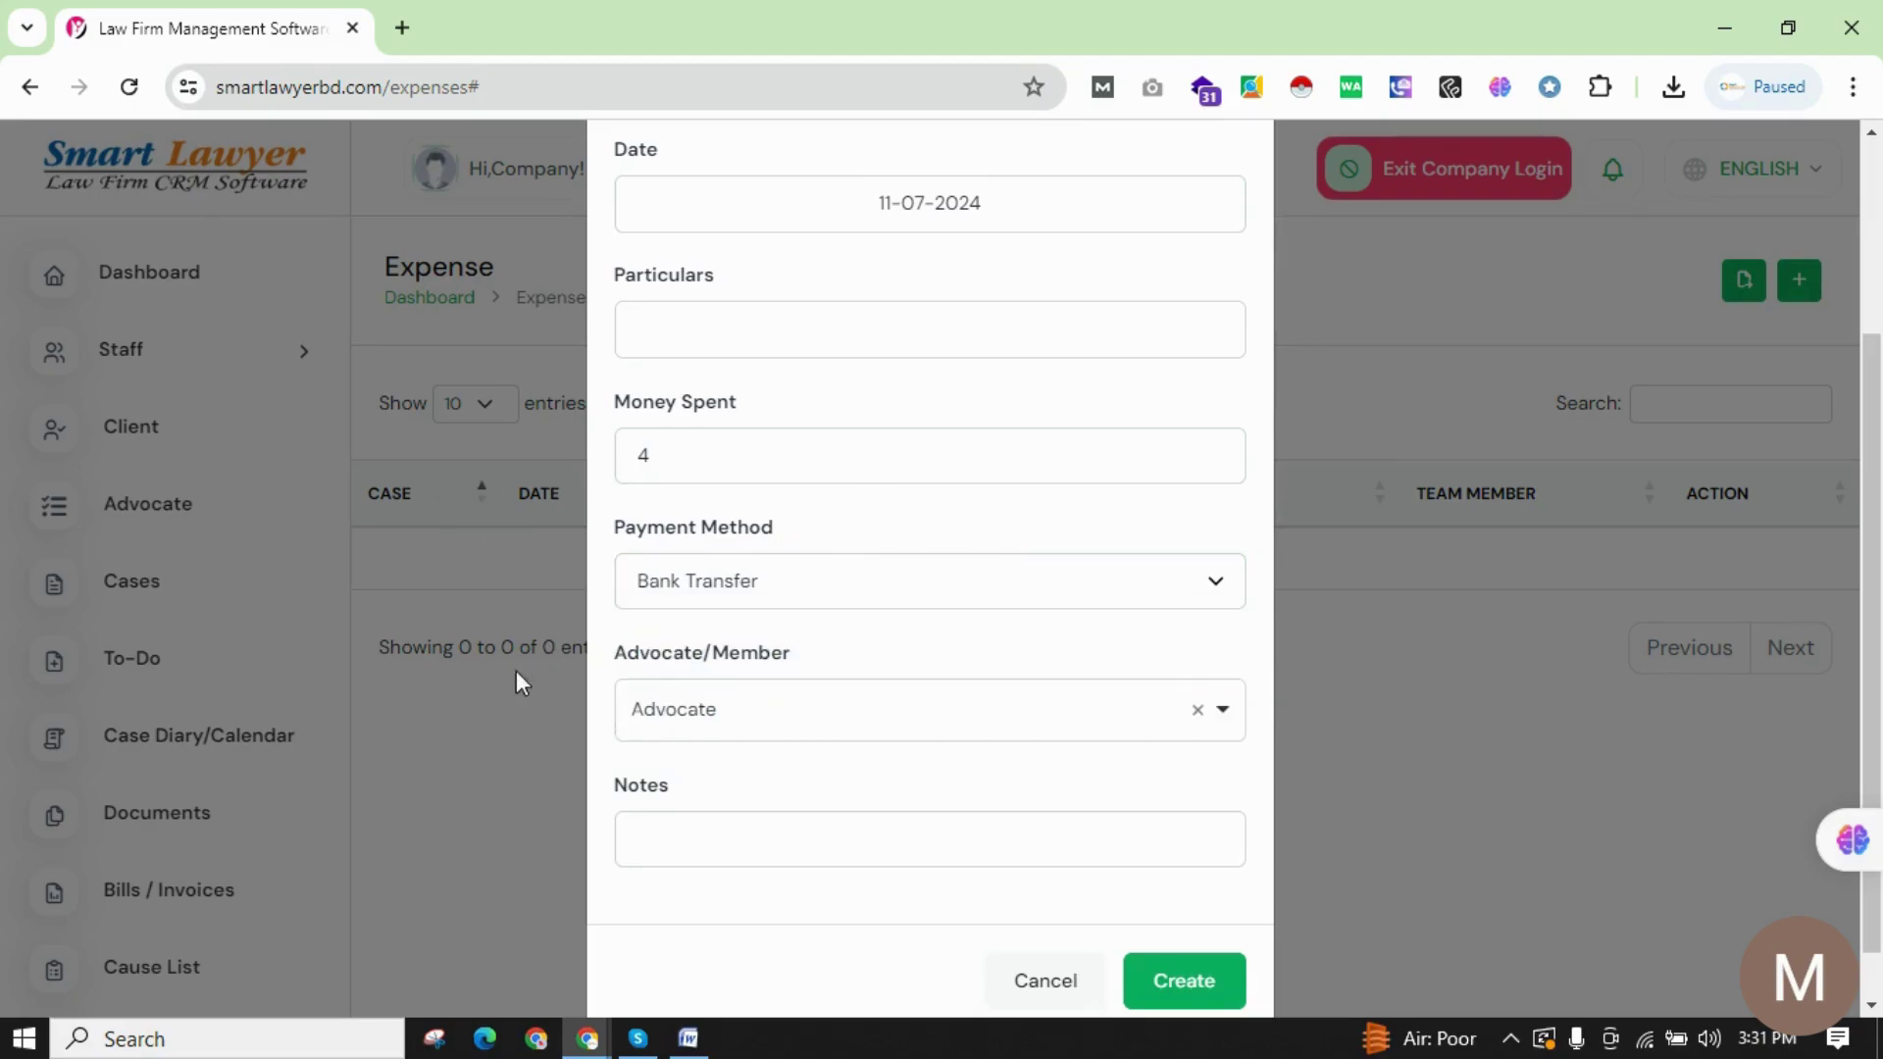
Pick the advocate listed by name for the expense, check the Notes field, and cancel the form.
{"action": "left_click", "coordinate": [870, 731]}
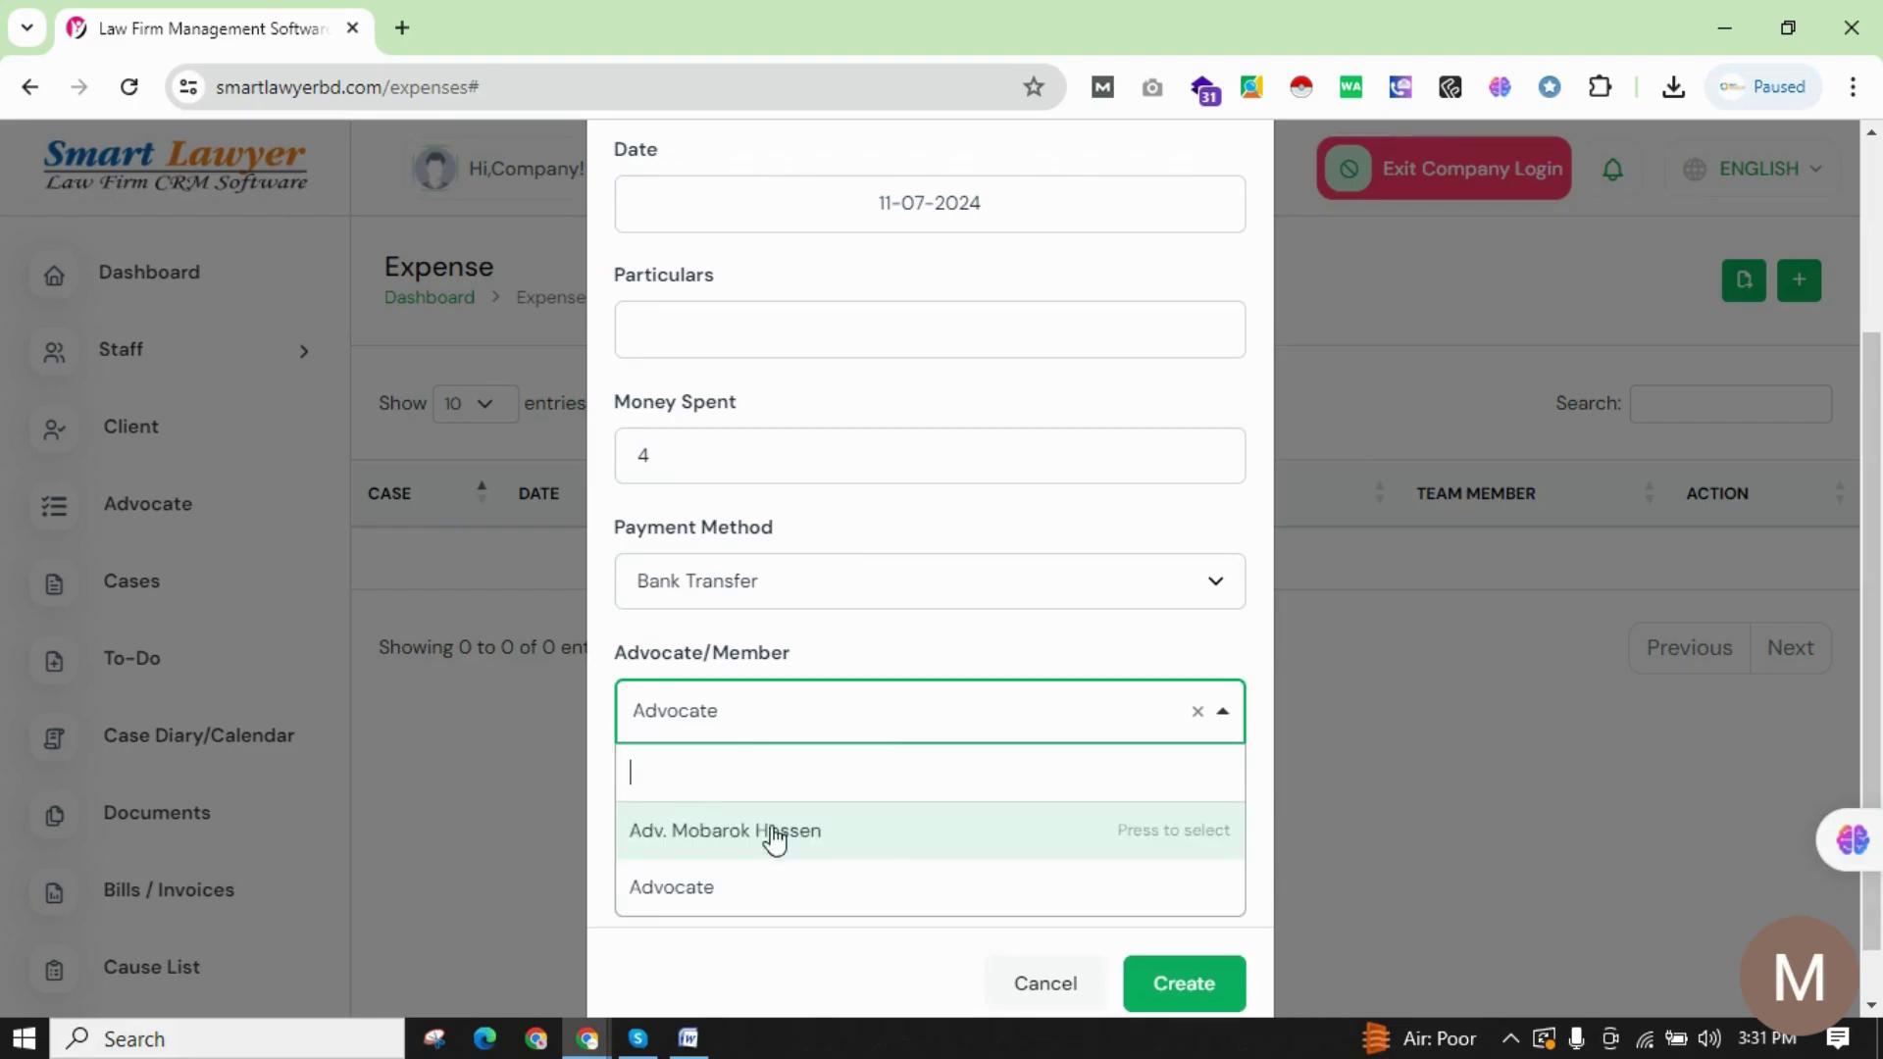
{"action": "left_click", "coordinate": [813, 833]}
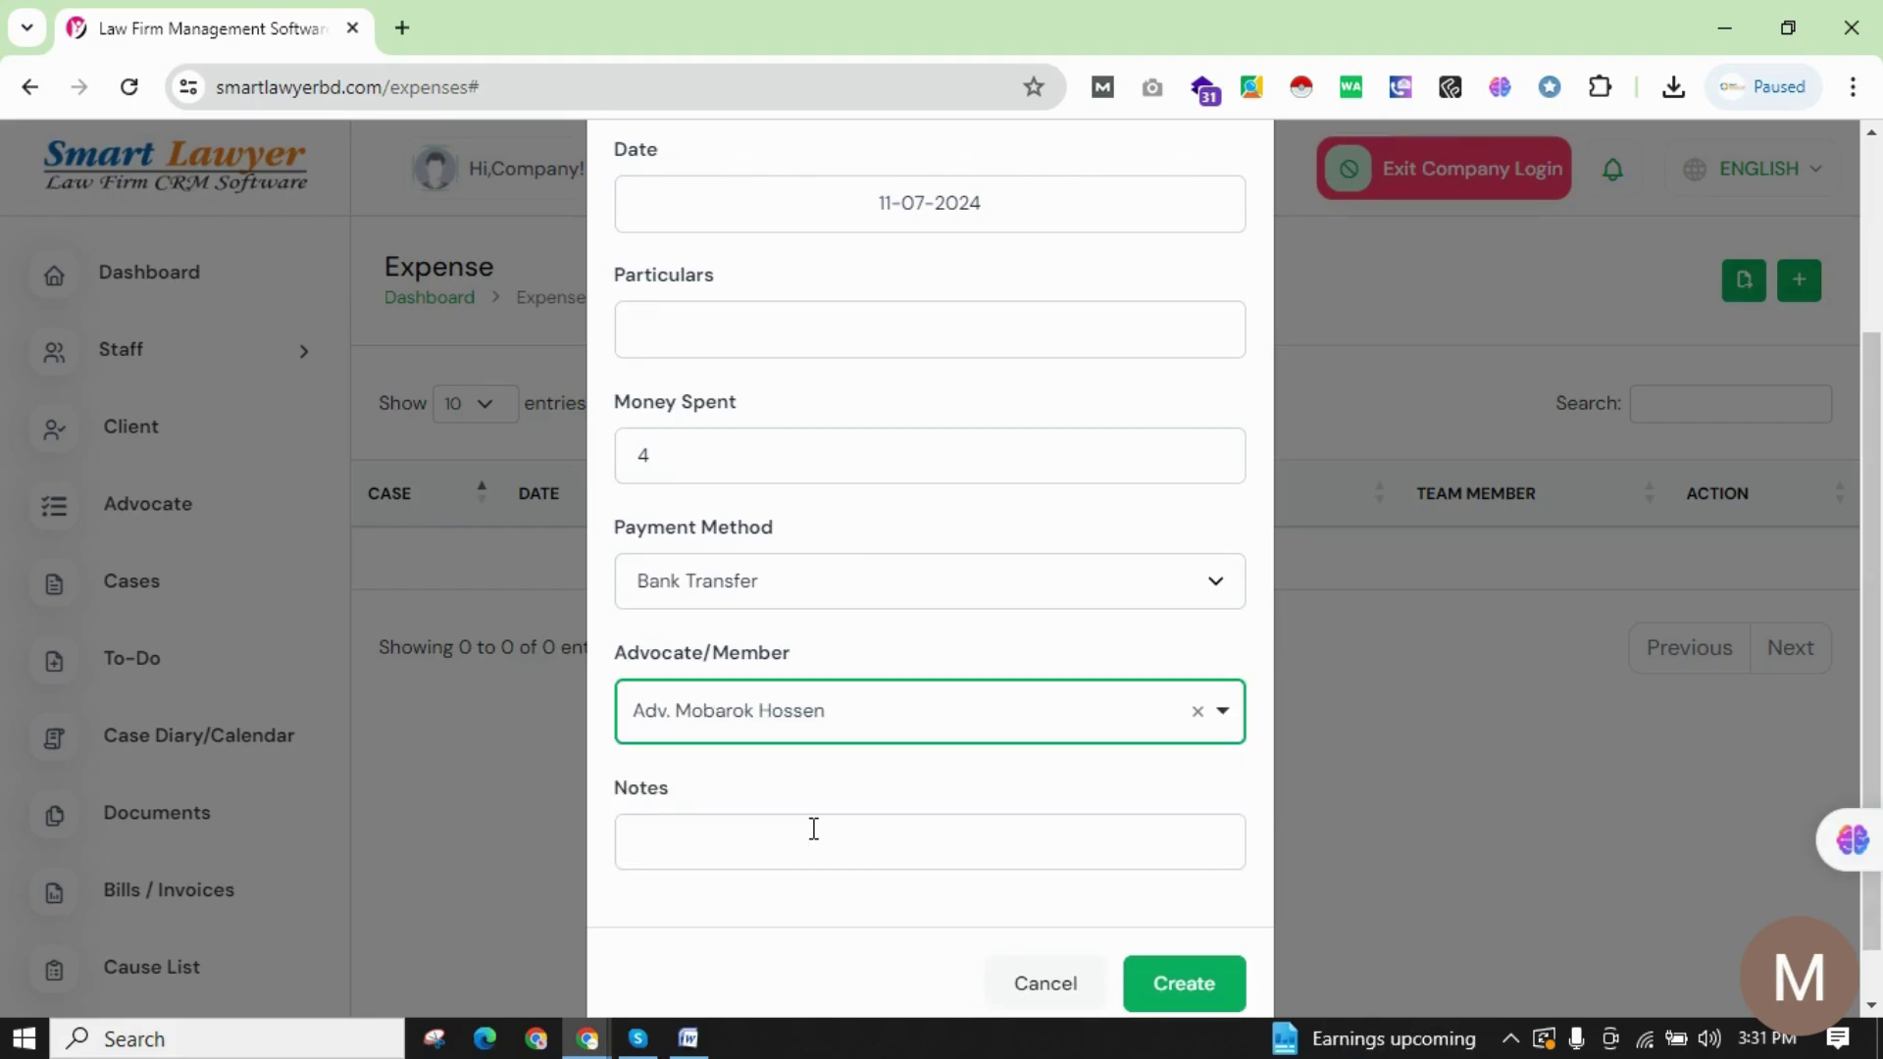
{"action": "scroll", "coordinate": [810, 826], "scroll_direction": "down", "scroll_amount": 1}
{"action": "left_click", "coordinate": [774, 774]}
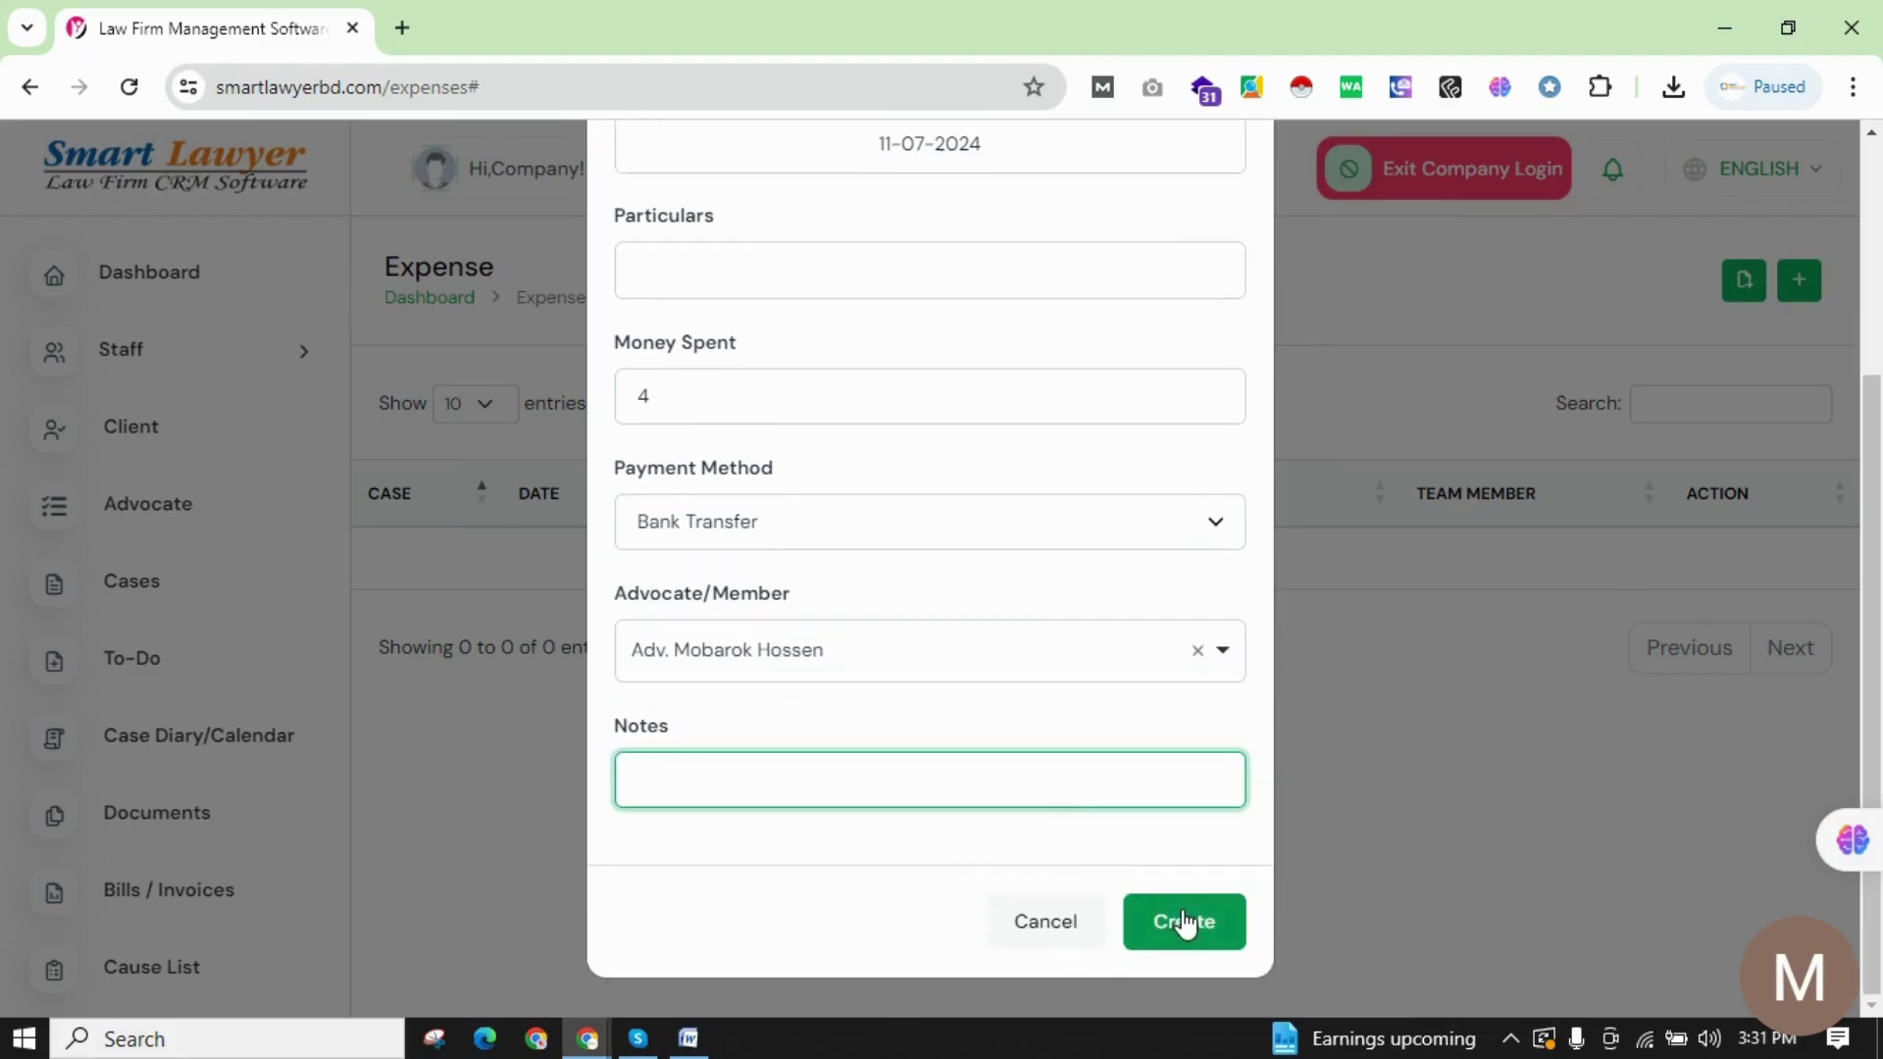
{"action": "left_click", "coordinate": [1045, 932]}
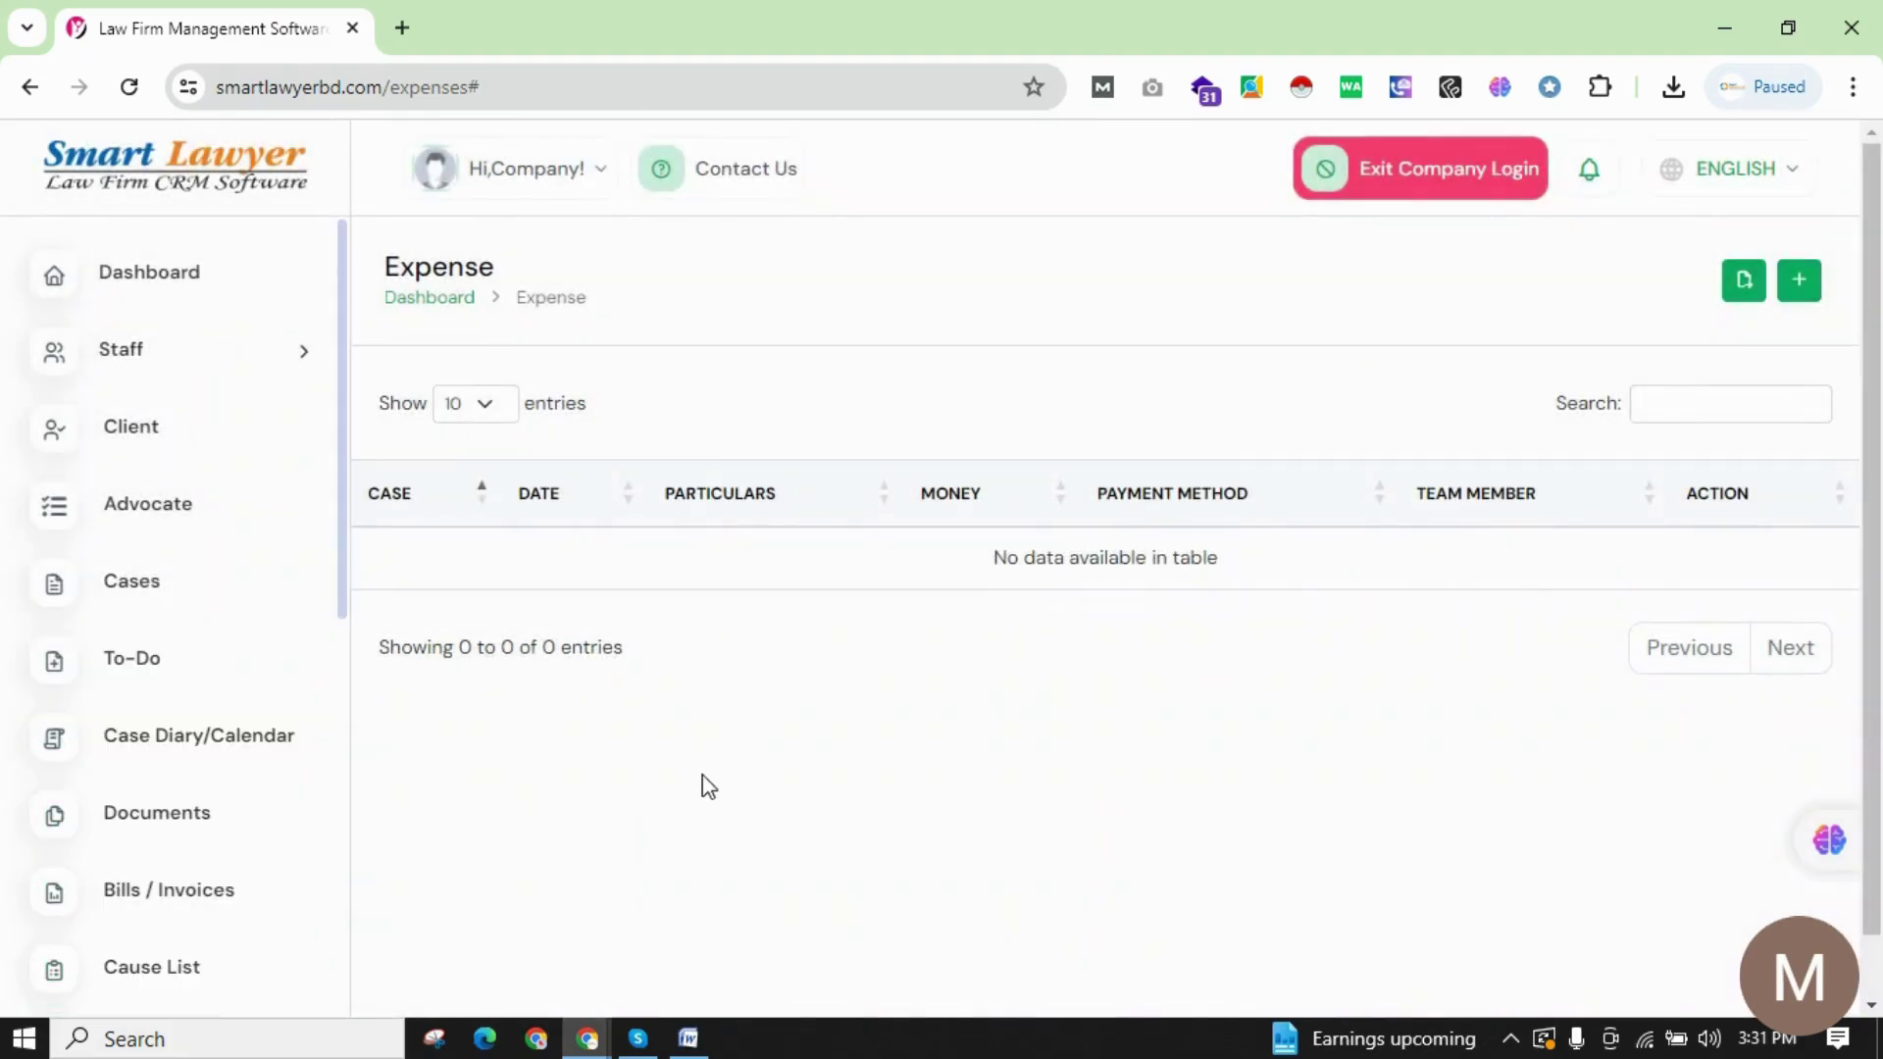
Go to the Fee Received page and open the form for adding a received fee.
{"action": "scroll", "coordinate": [139, 903], "scroll_direction": "down", "scroll_amount": 4}
{"action": "scroll", "coordinate": [307, 882], "scroll_direction": "down", "scroll_amount": 3}
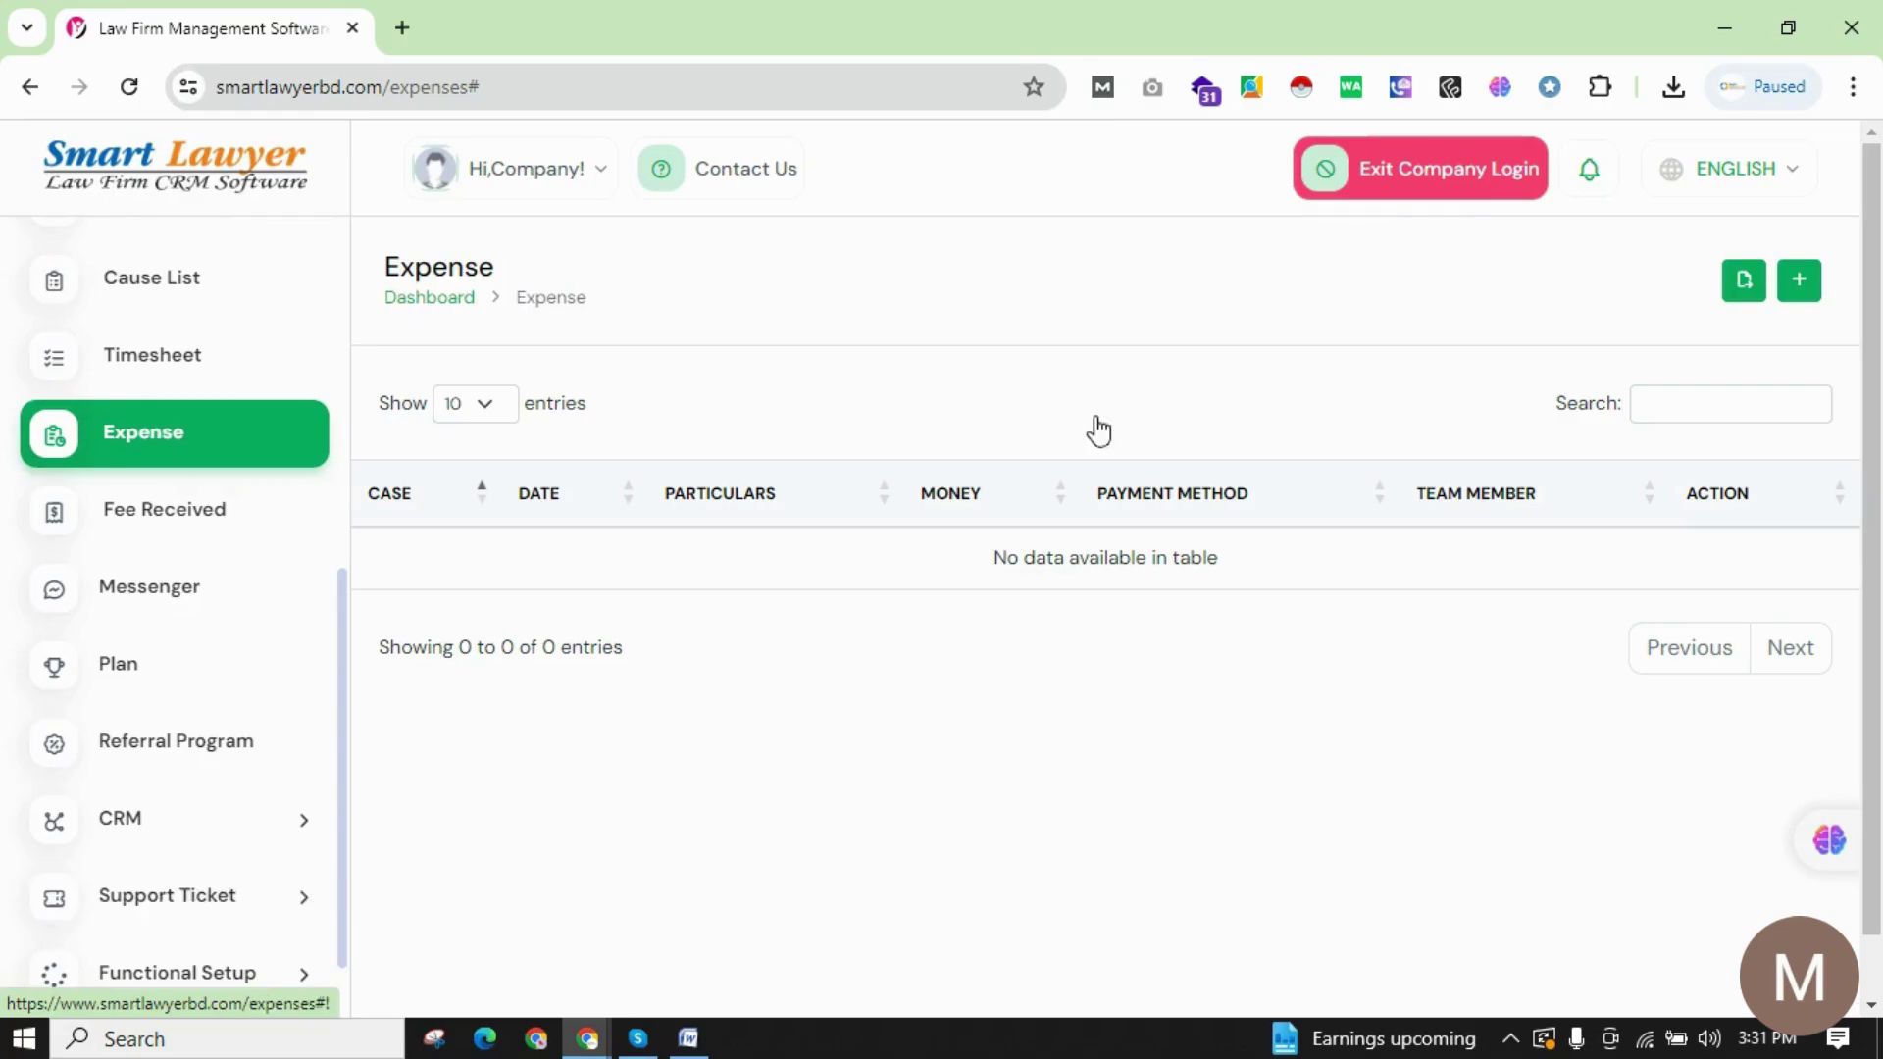
{"action": "left_click", "coordinate": [156, 421]}
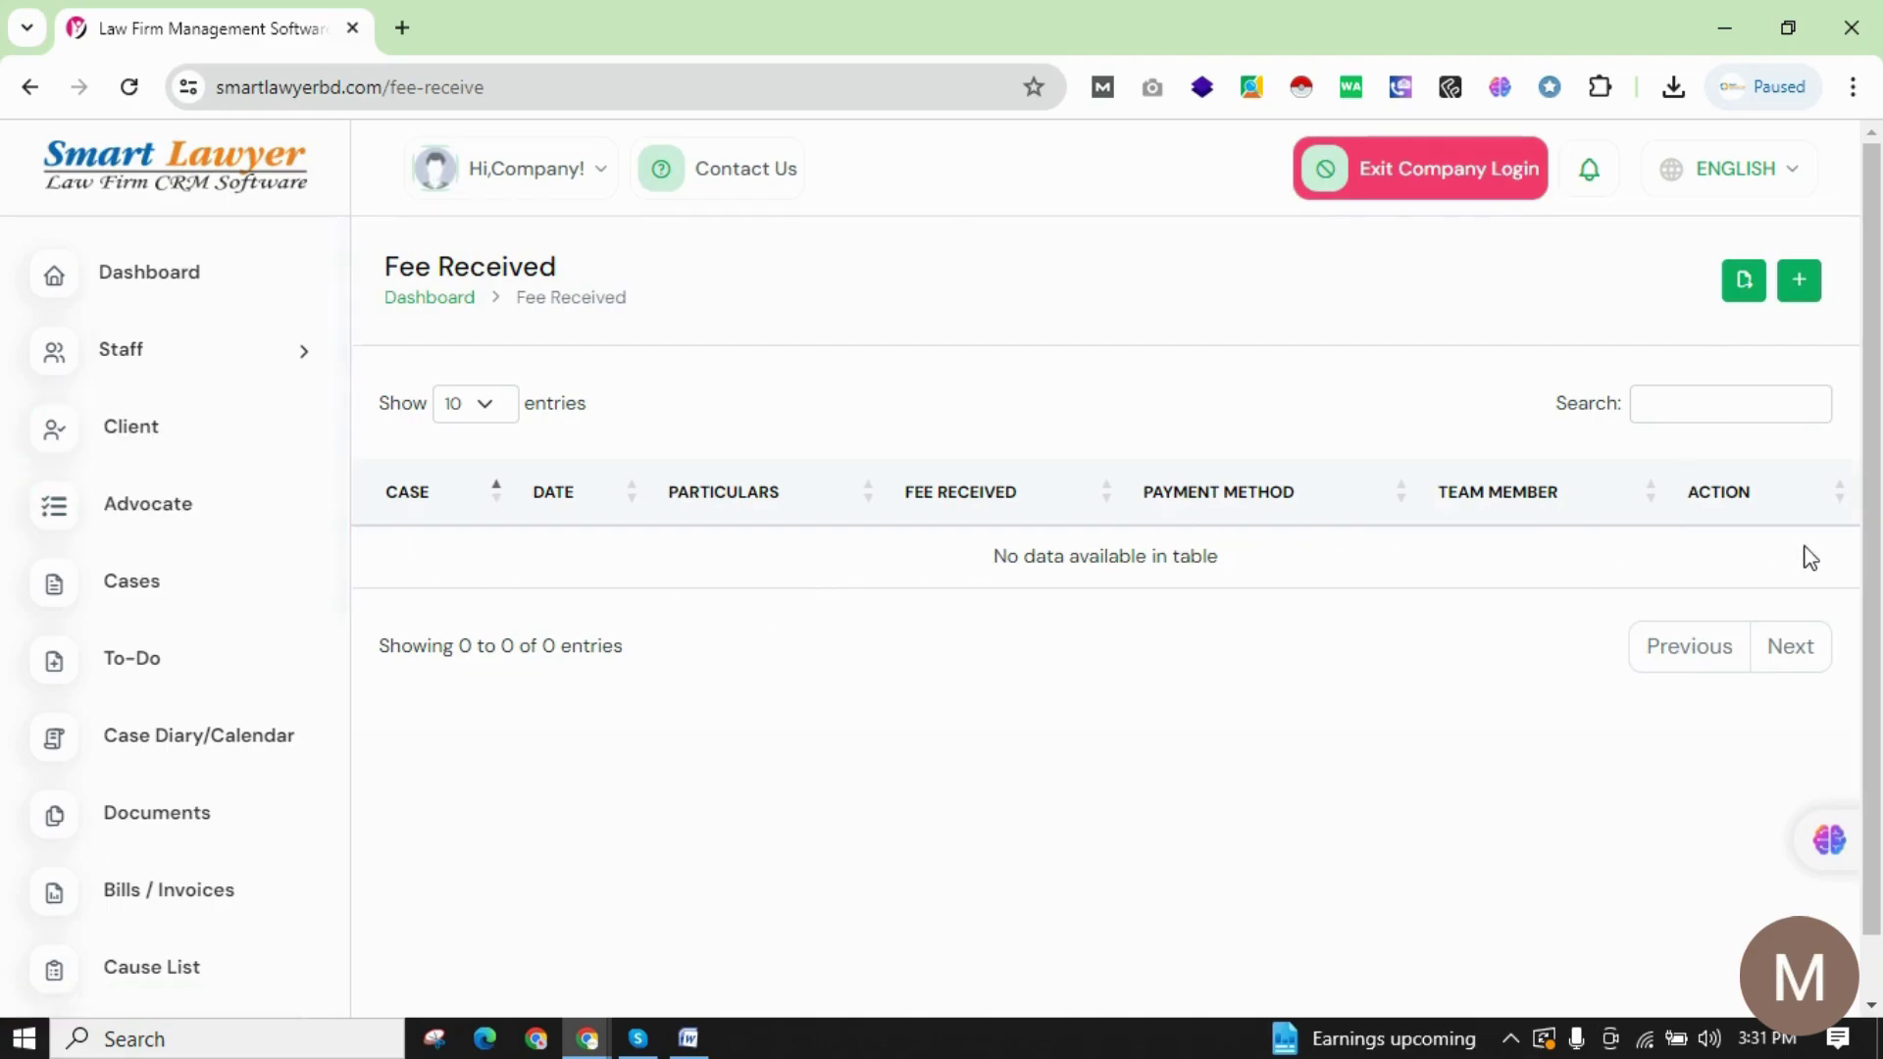
{"action": "left_click", "coordinate": [1802, 284]}
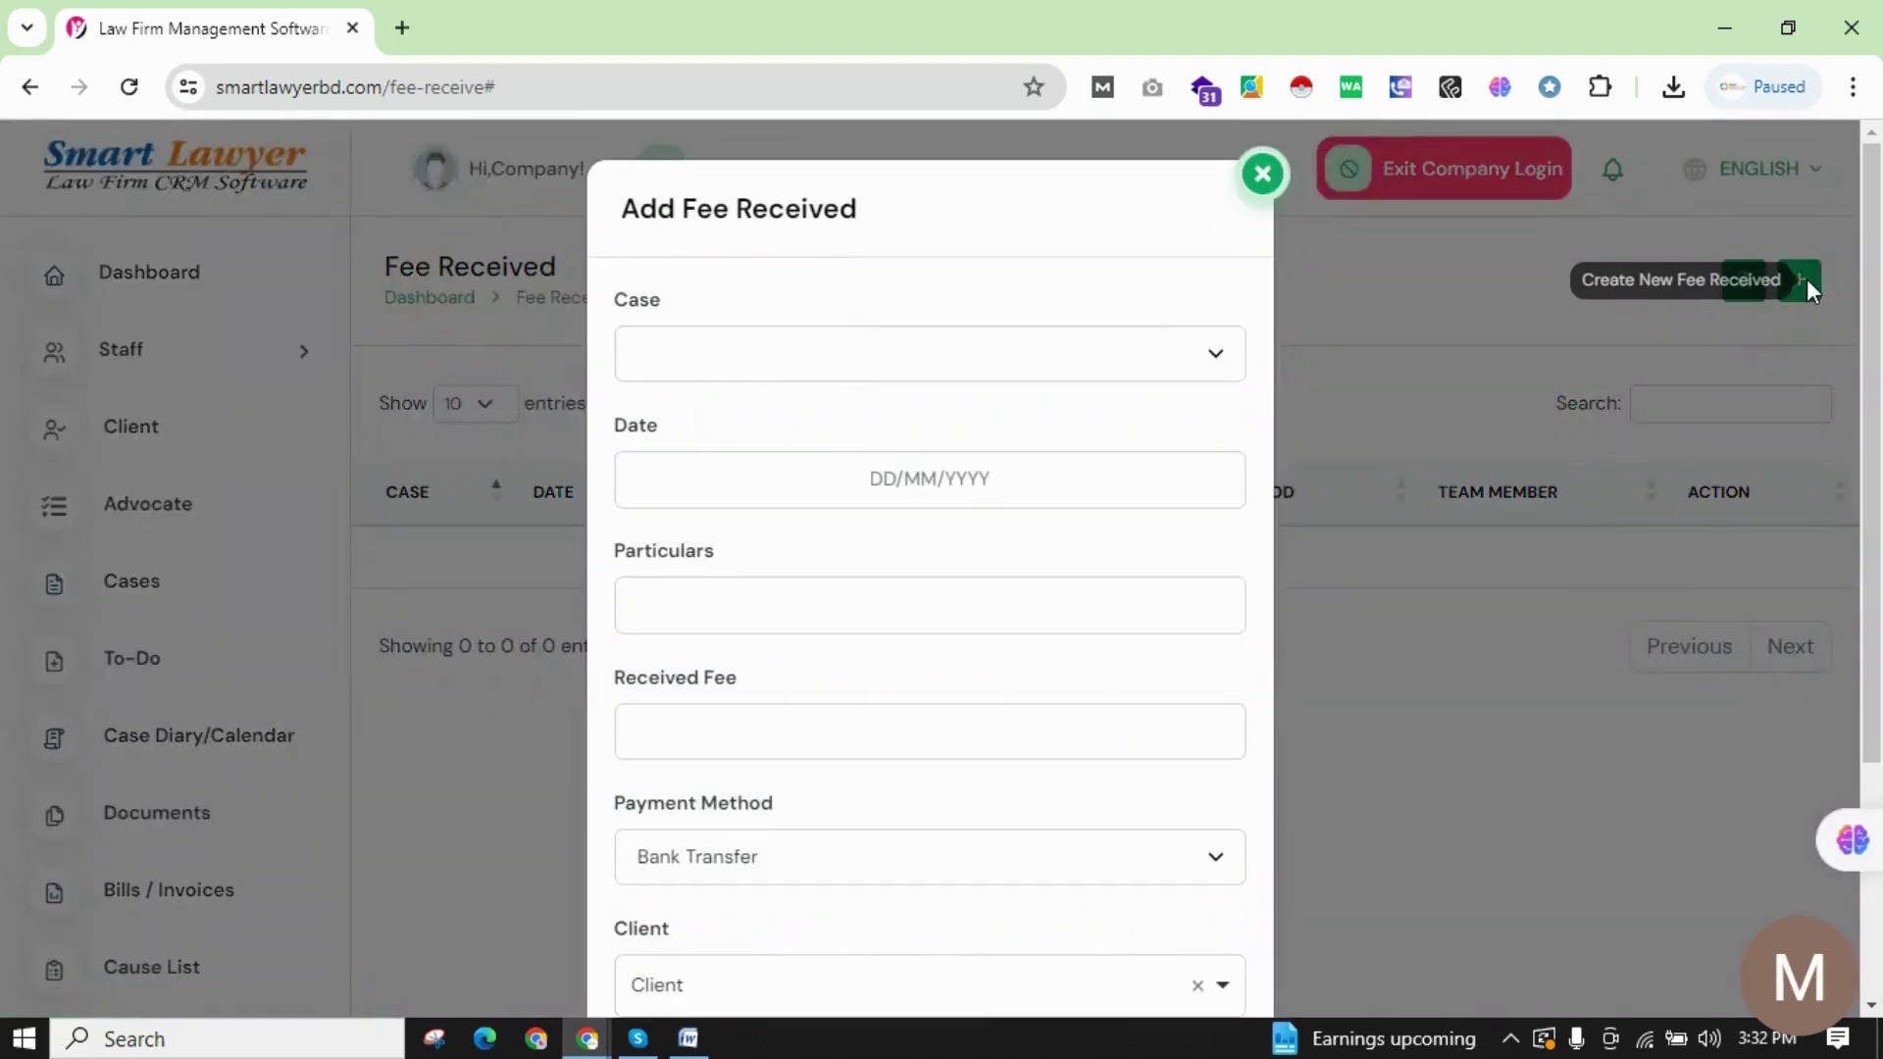
Go through the received fee's Case, Date, Particulars and Received Fee fields without filling them in.
{"action": "left_click", "coordinate": [800, 367]}
{"action": "left_click", "coordinate": [792, 476]}
{"action": "left_click", "coordinate": [1170, 562]}
{"action": "left_click", "coordinate": [1020, 606]}
{"action": "left_click", "coordinate": [845, 714]}
Check the received fee's Payment Method and Client lists and its Notes field, then close the form without saving.
{"action": "scroll", "coordinate": [879, 769], "scroll_direction": "down", "scroll_amount": 3}
{"action": "left_click", "coordinate": [738, 585]}
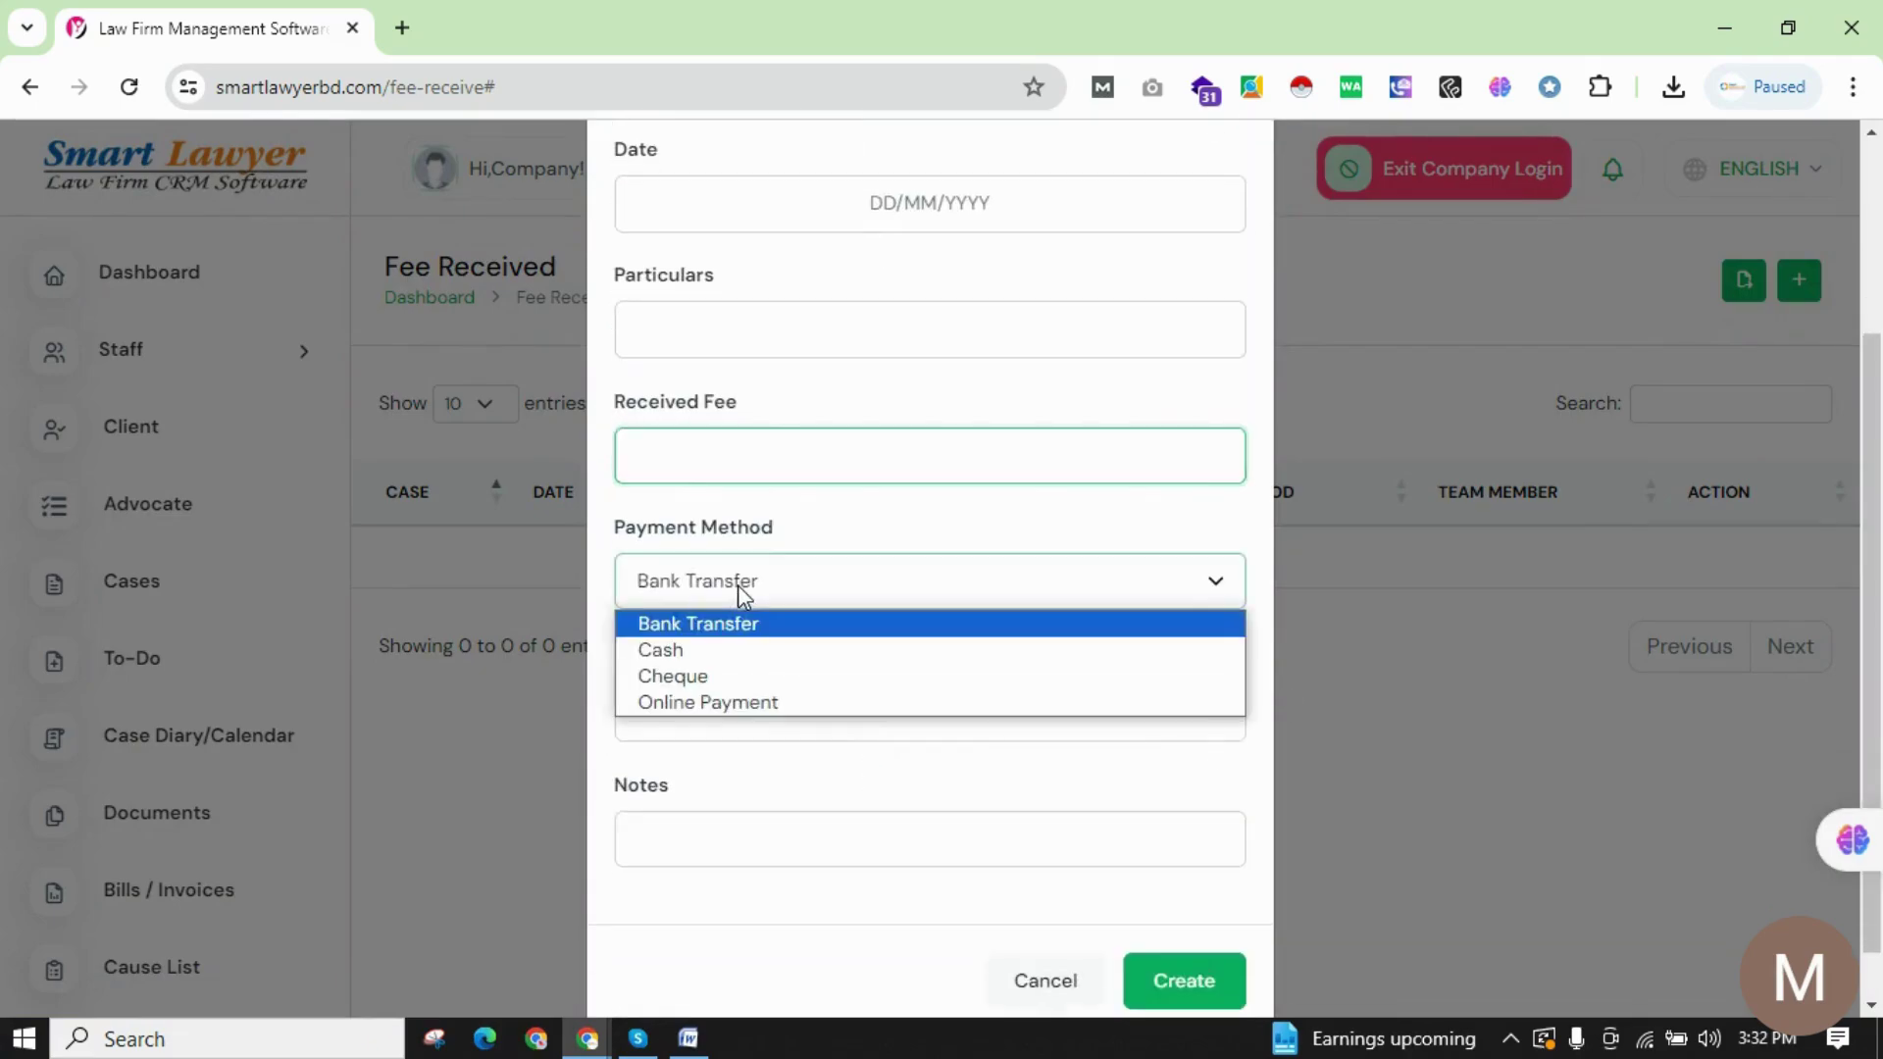
{"action": "left_click", "coordinate": [698, 758]}
{"action": "left_click", "coordinate": [718, 730]}
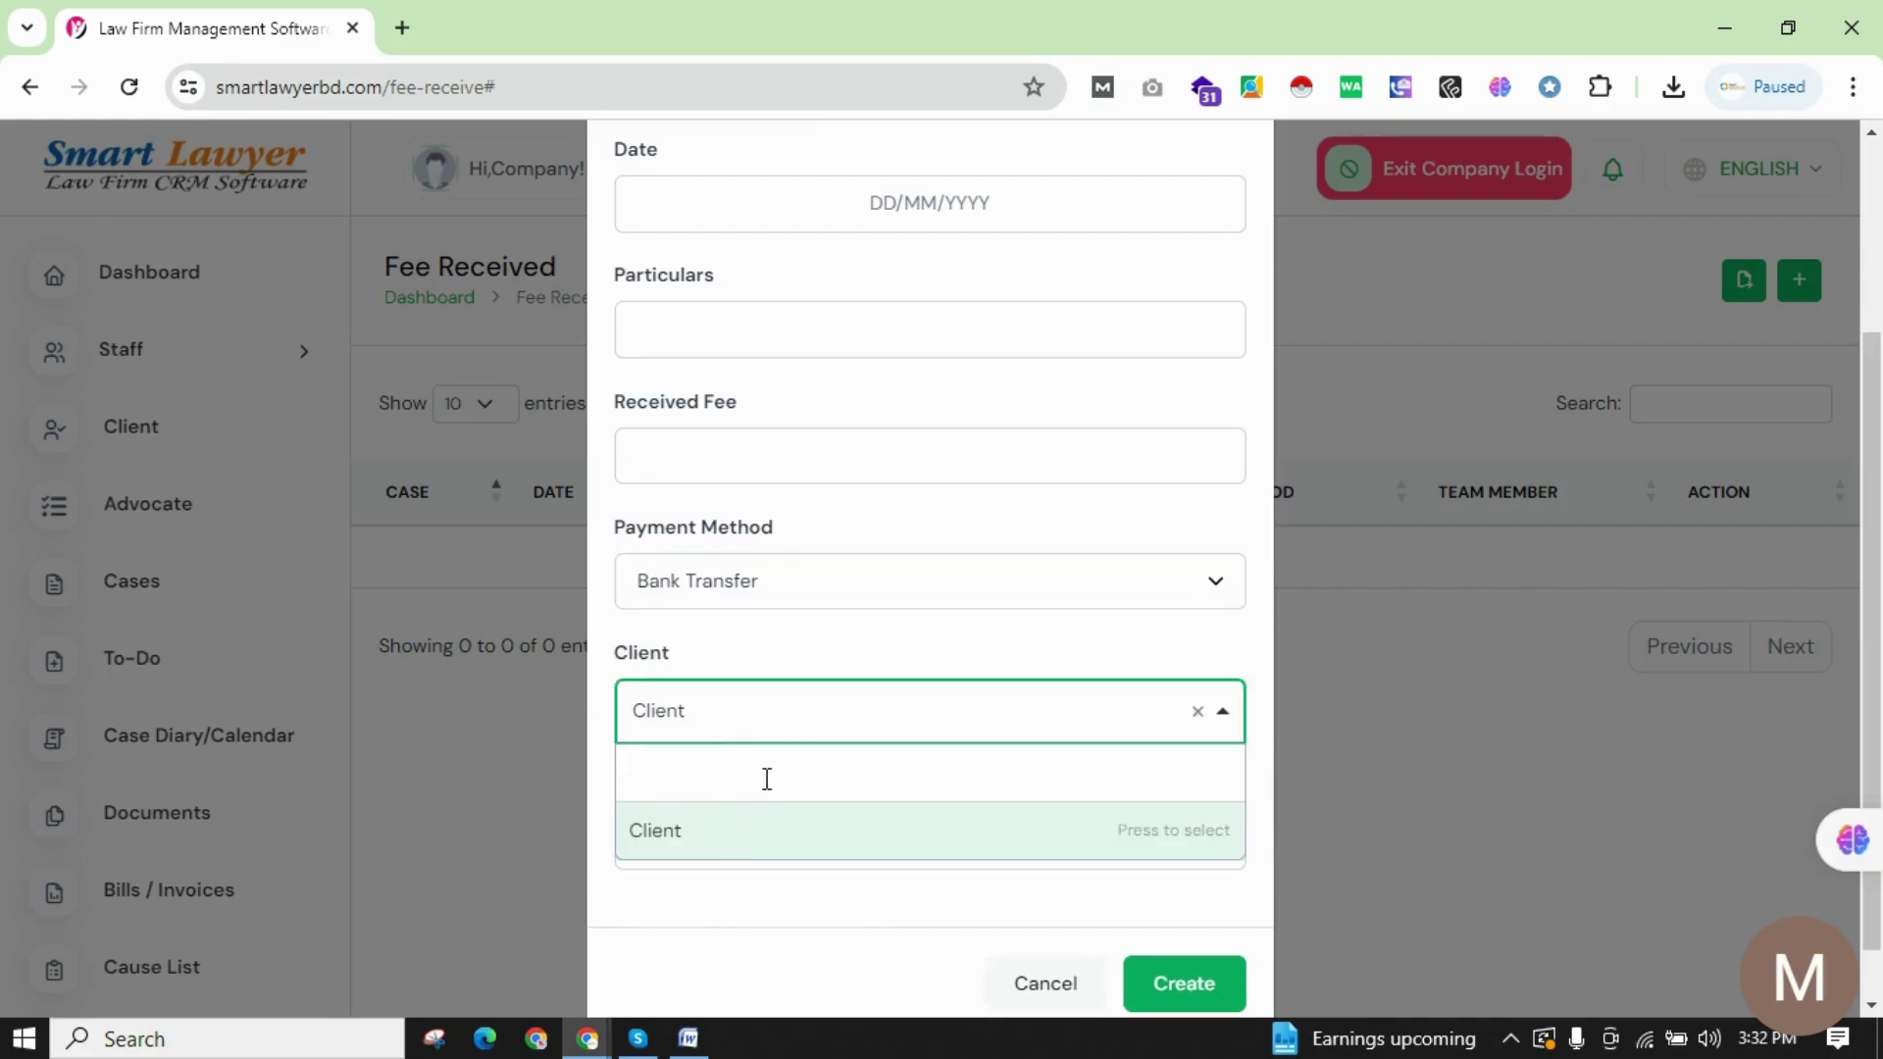
{"action": "left_click", "coordinate": [822, 652]}
{"action": "left_click", "coordinate": [744, 842]}
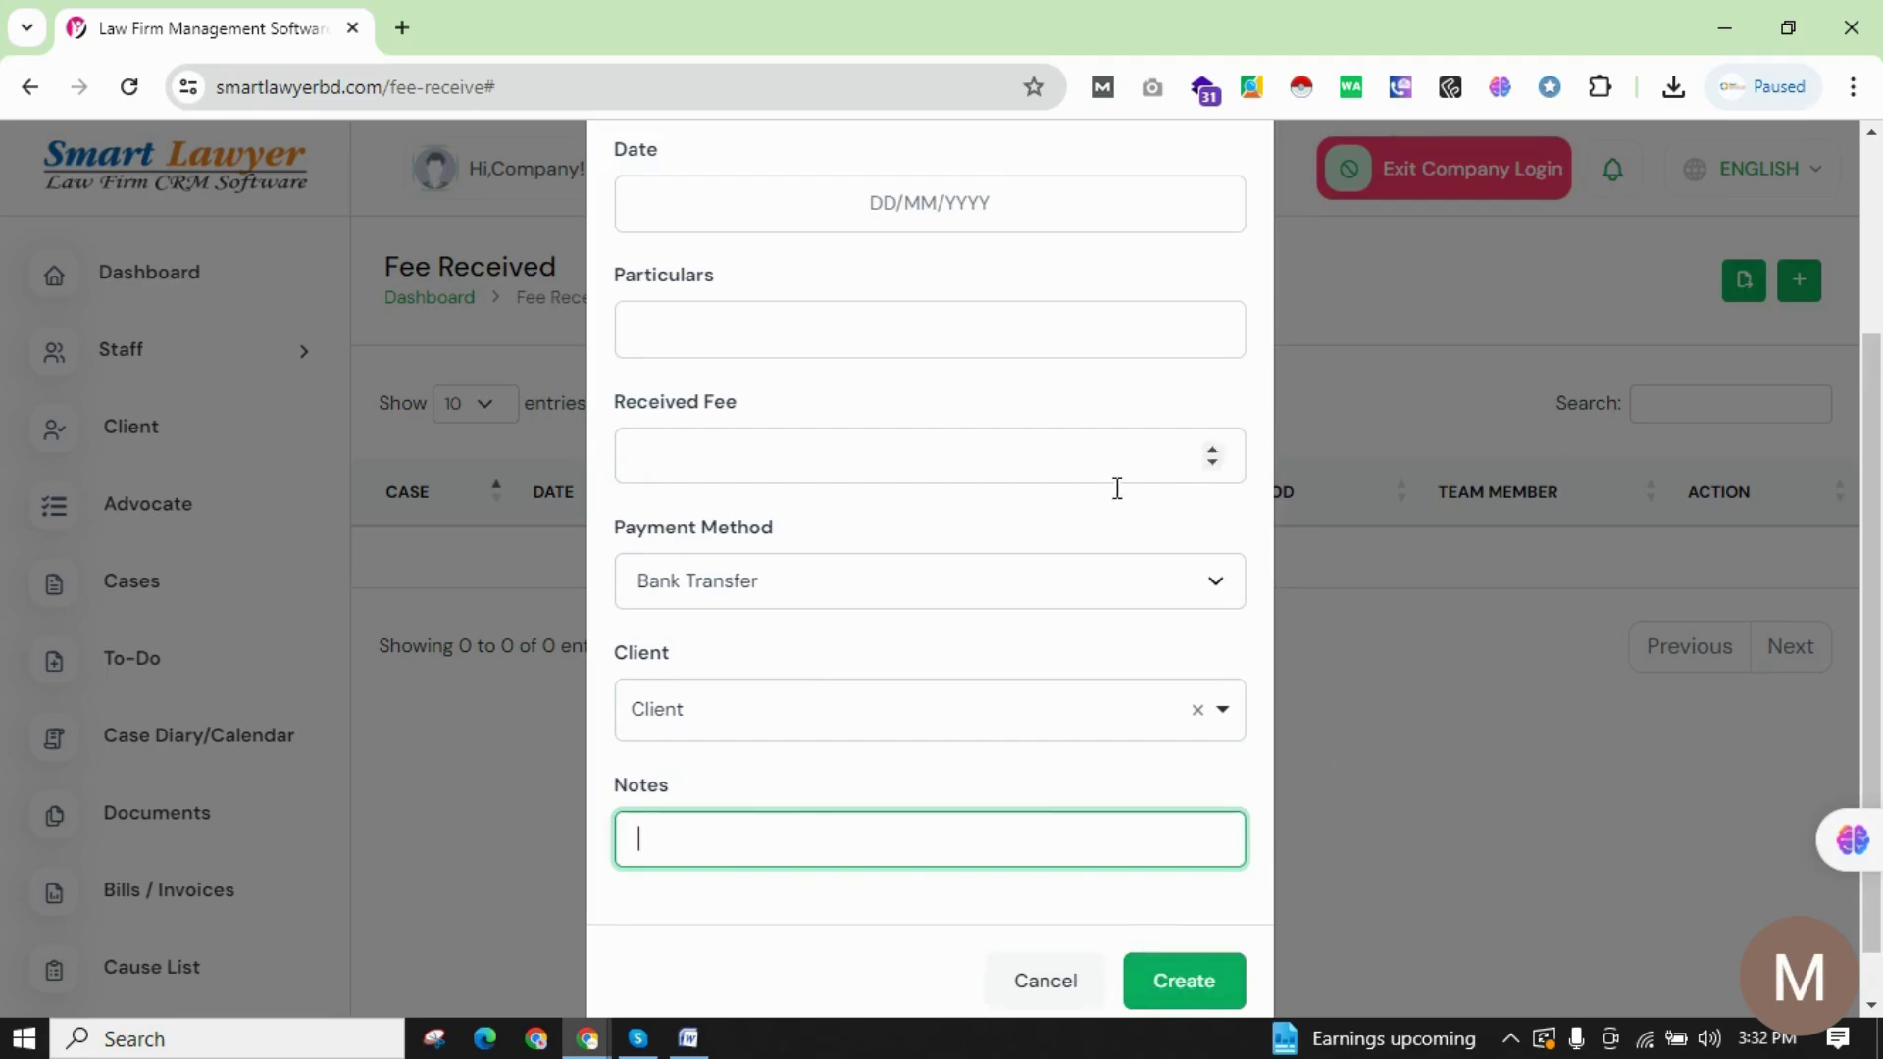
{"action": "scroll", "coordinate": [1022, 677], "scroll_direction": "up", "scroll_amount": 3}
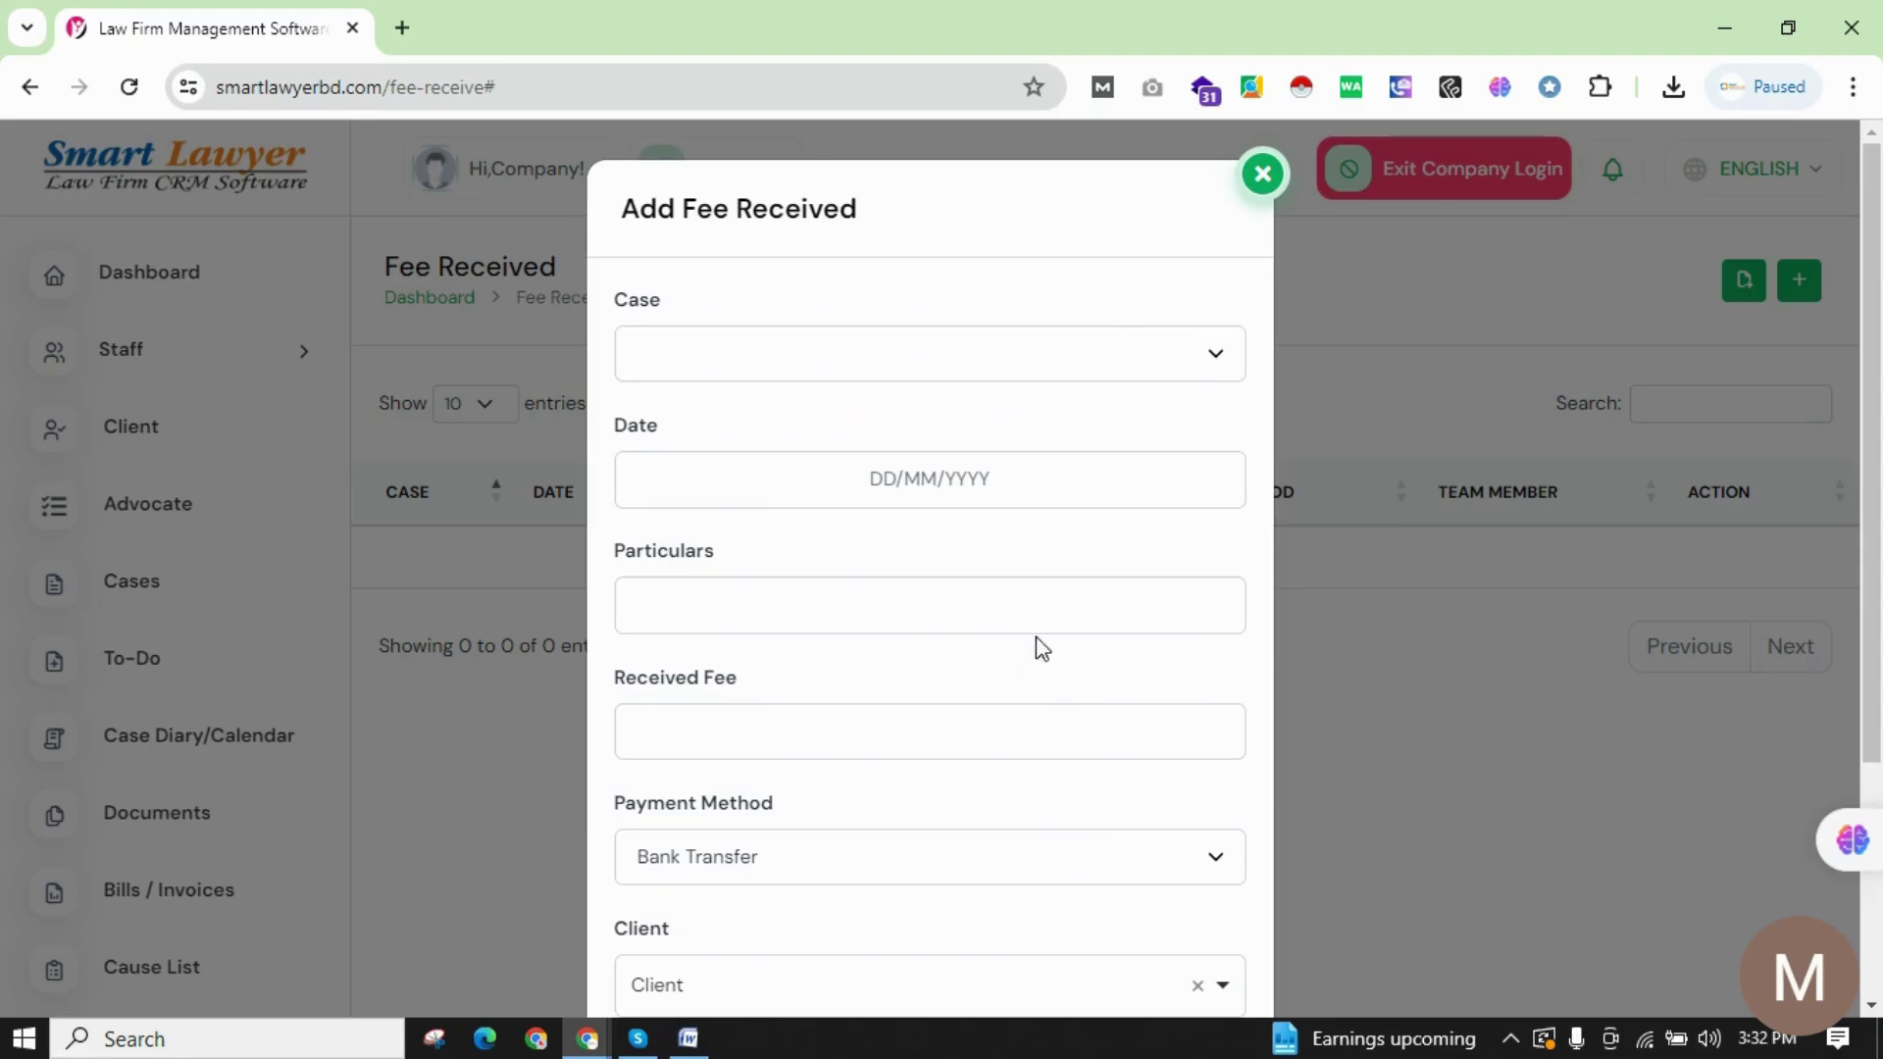
{"action": "left_click", "coordinate": [1281, 184]}
Open the Messenger page and look over its contact list, chat area and user details.
{"action": "scroll", "coordinate": [222, 863], "scroll_direction": "down", "scroll_amount": 6}
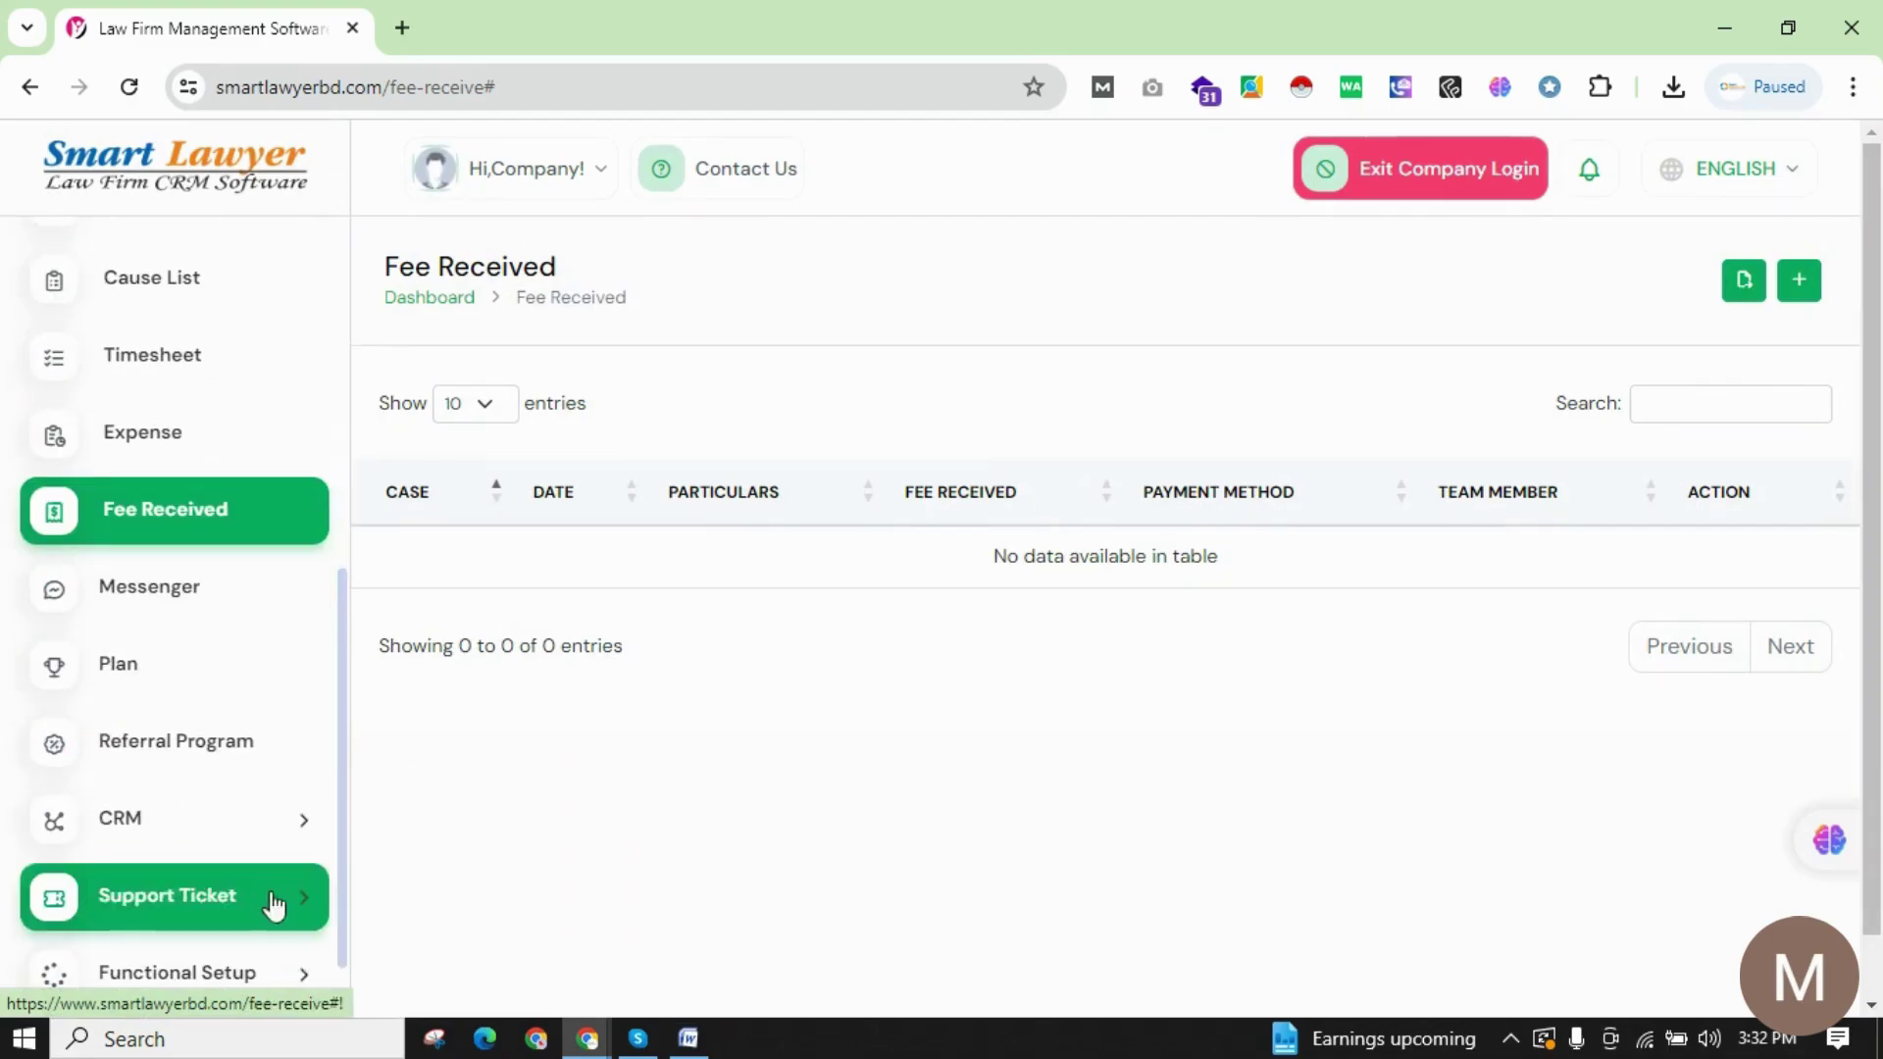
{"action": "left_click", "coordinate": [172, 601]}
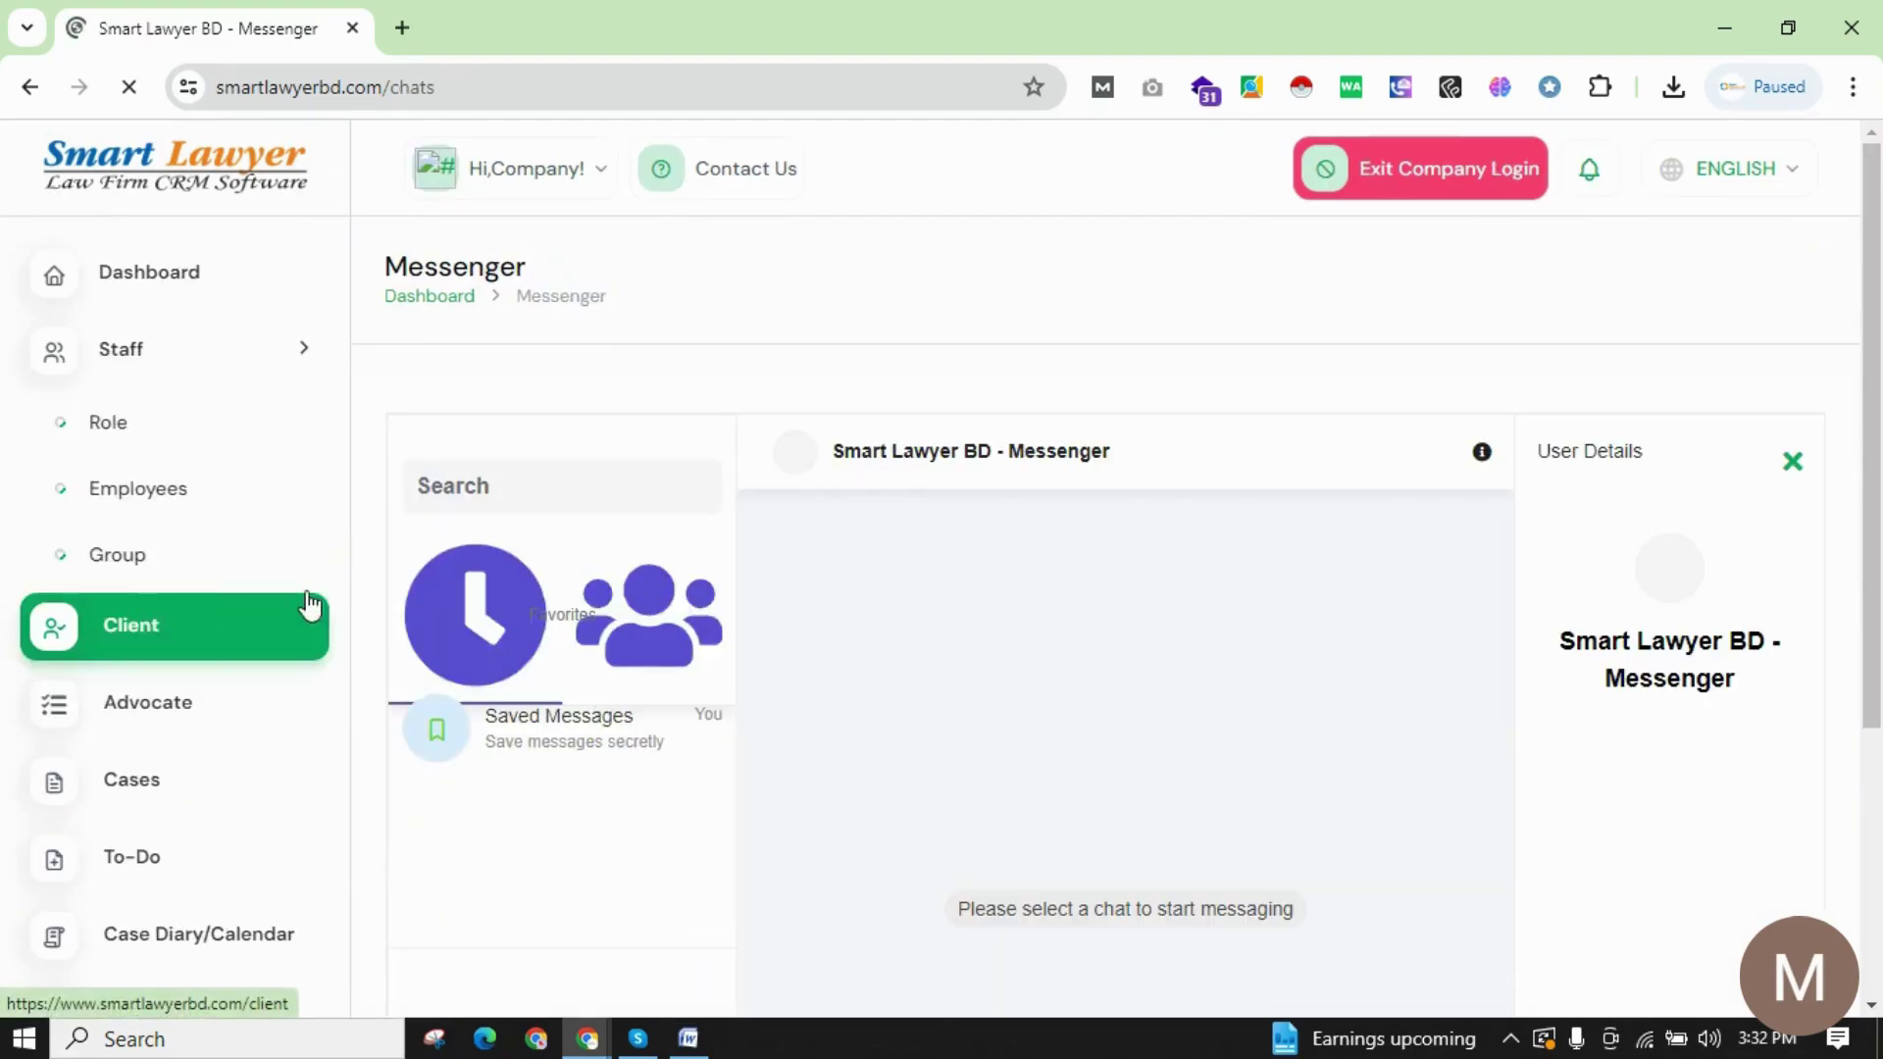
{"action": "right_click", "coordinate": [1233, 491]}
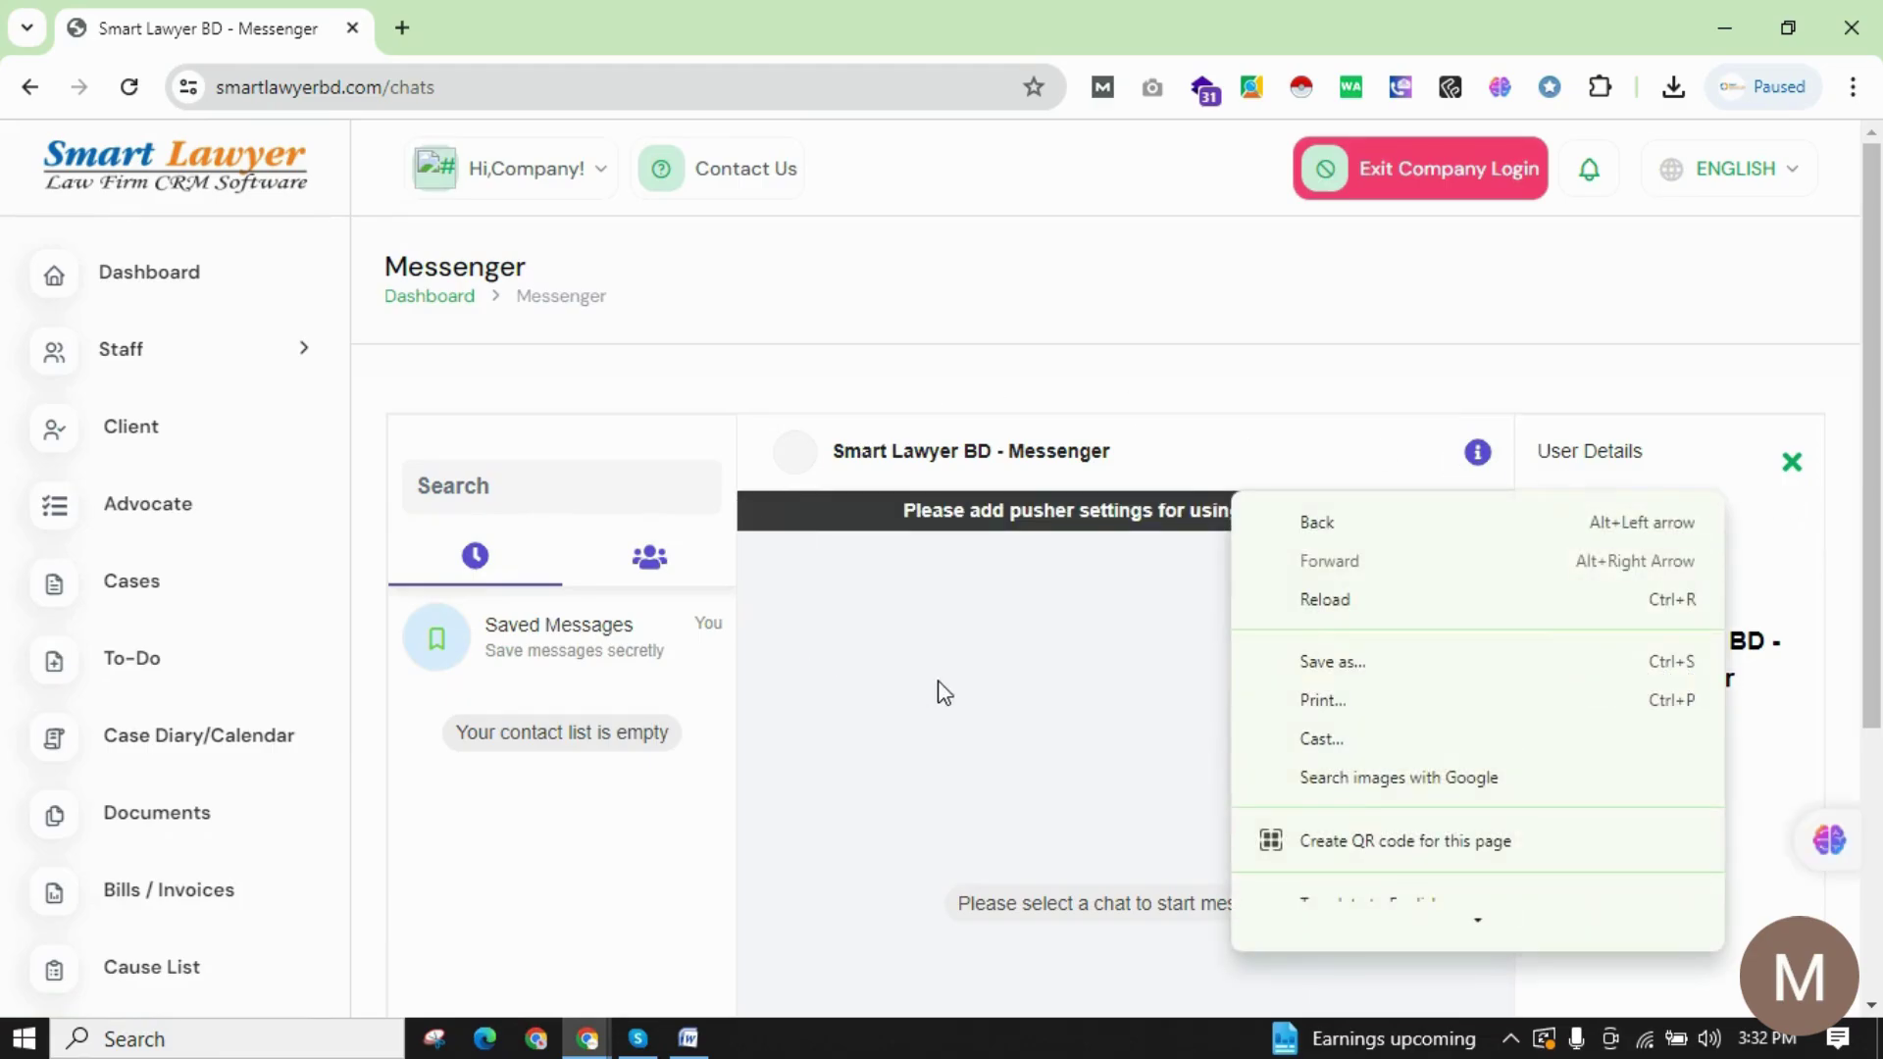
{"action": "left_click", "coordinate": [1048, 692]}
{"action": "scroll", "coordinate": [1148, 942], "scroll_direction": "down", "scroll_amount": 4}
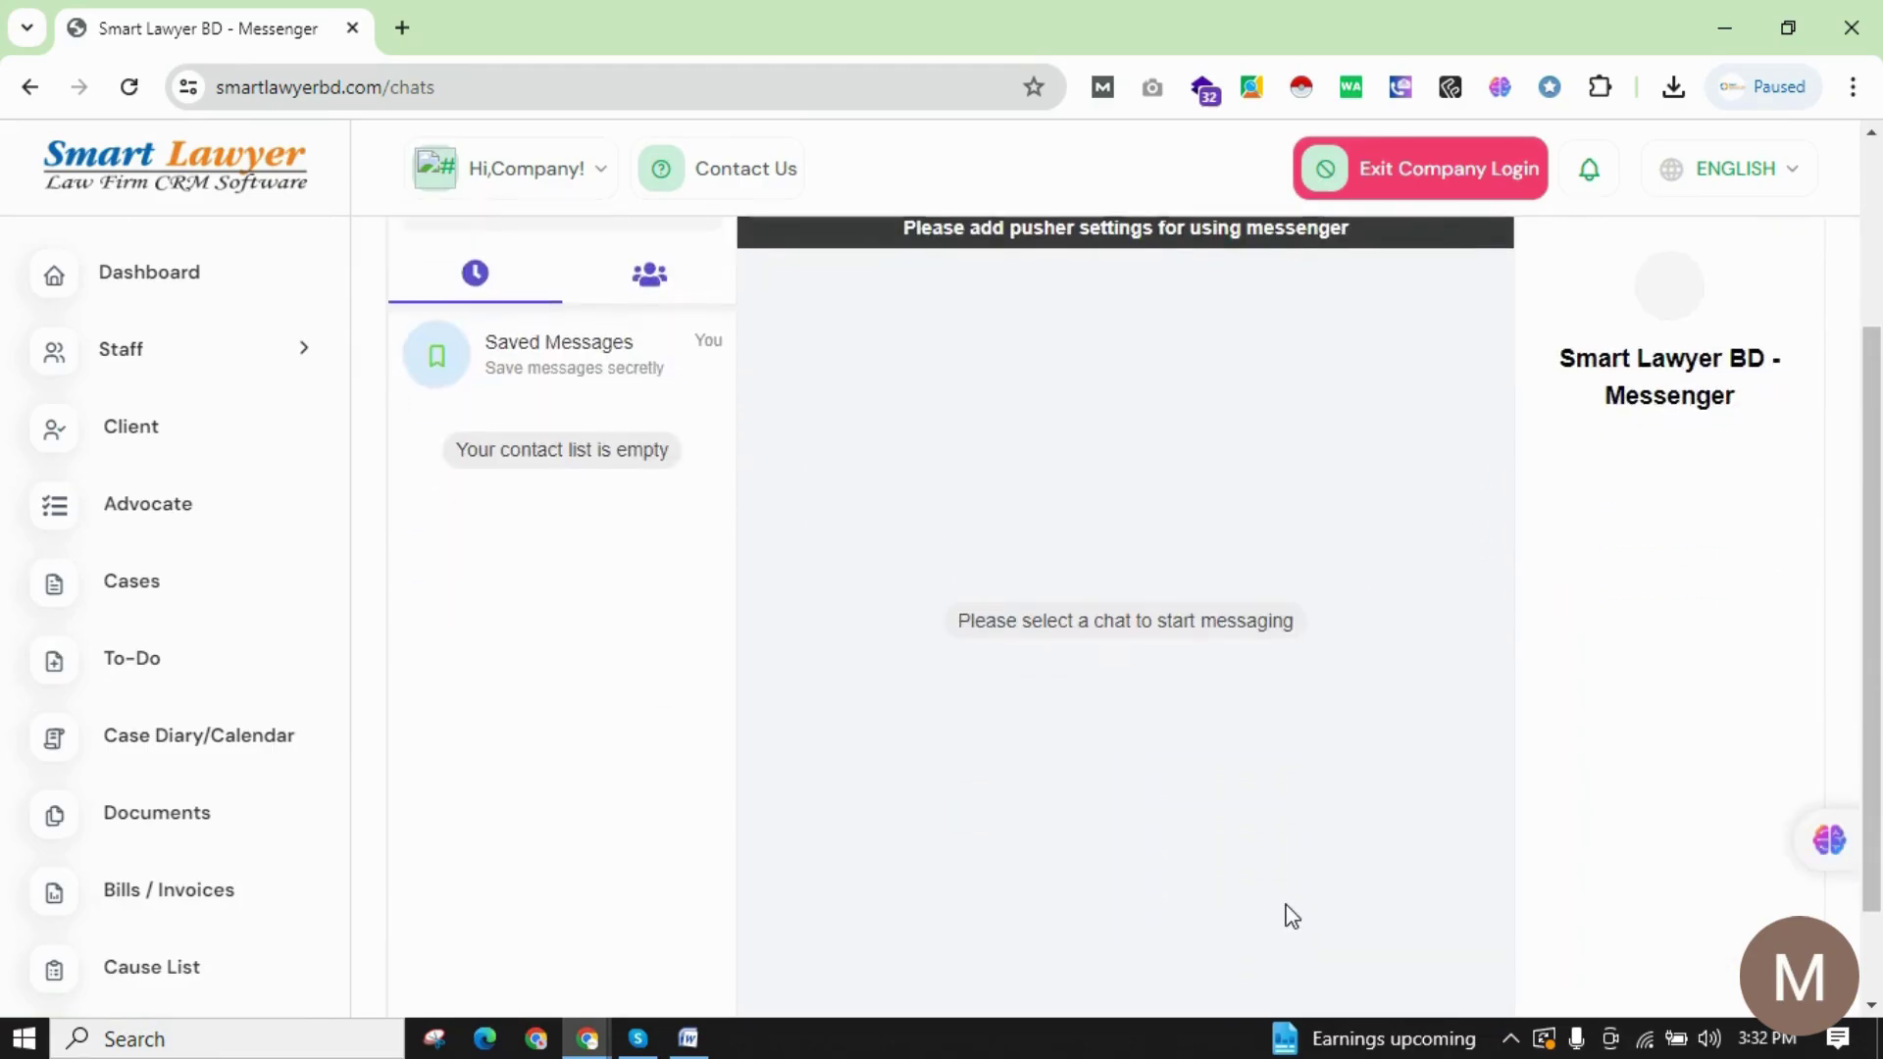
{"action": "scroll", "coordinate": [1298, 914], "scroll_direction": "up", "scroll_amount": 4}
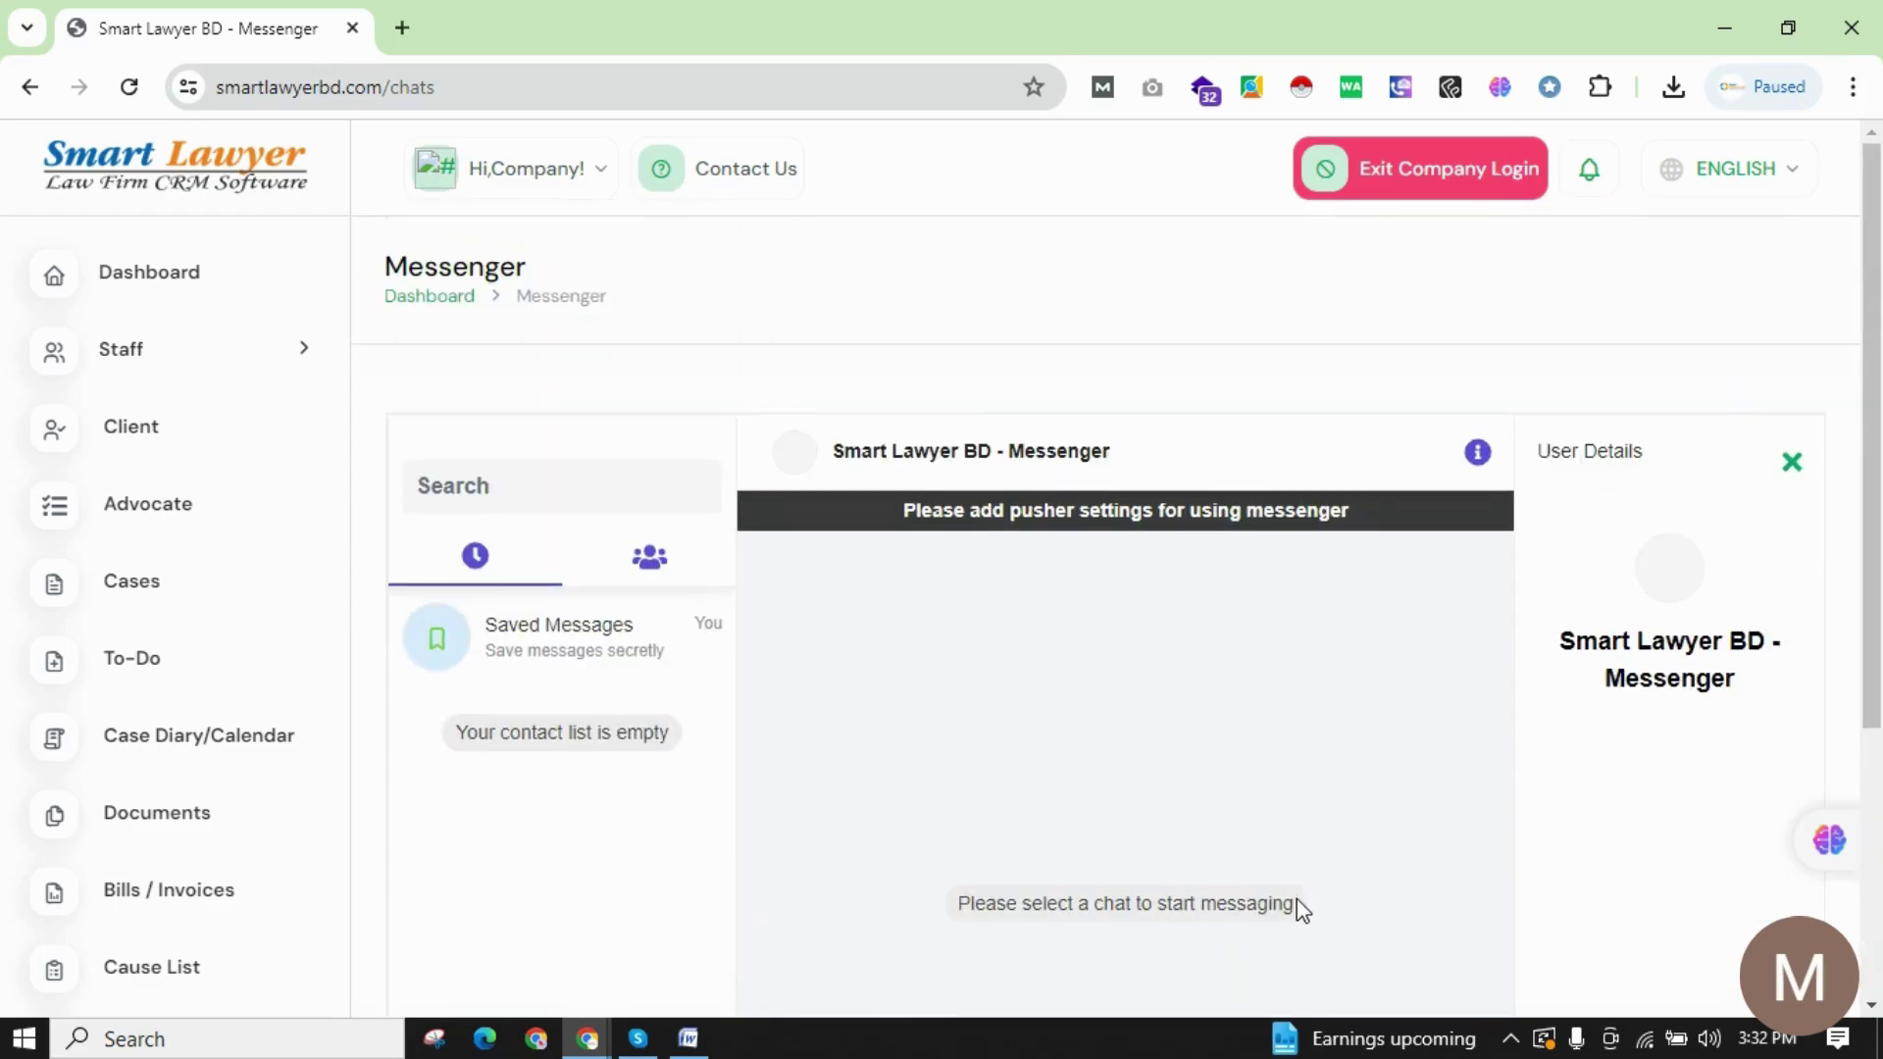
Open the chat with the advocate listed by name among all contacts and send the message "fftjdyjfgul,".
{"action": "left_click", "coordinate": [650, 568]}
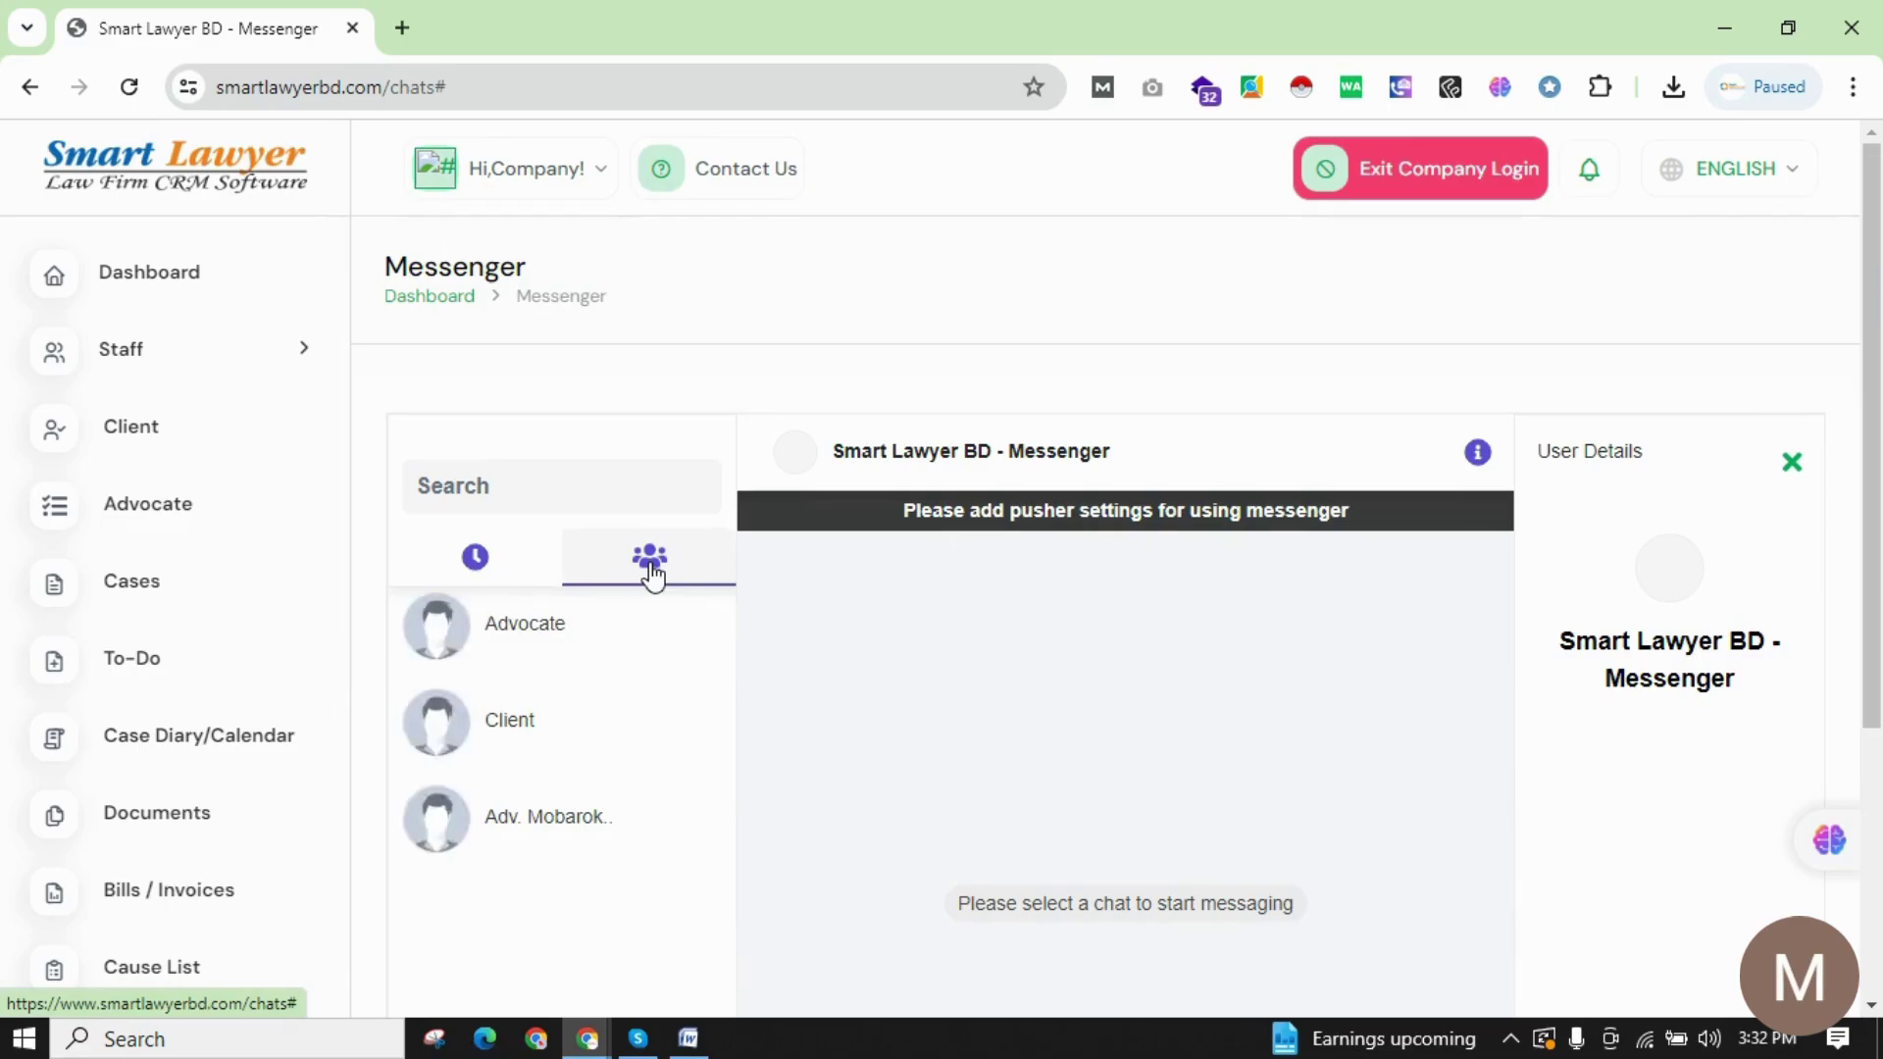
{"action": "left_click", "coordinate": [552, 817]}
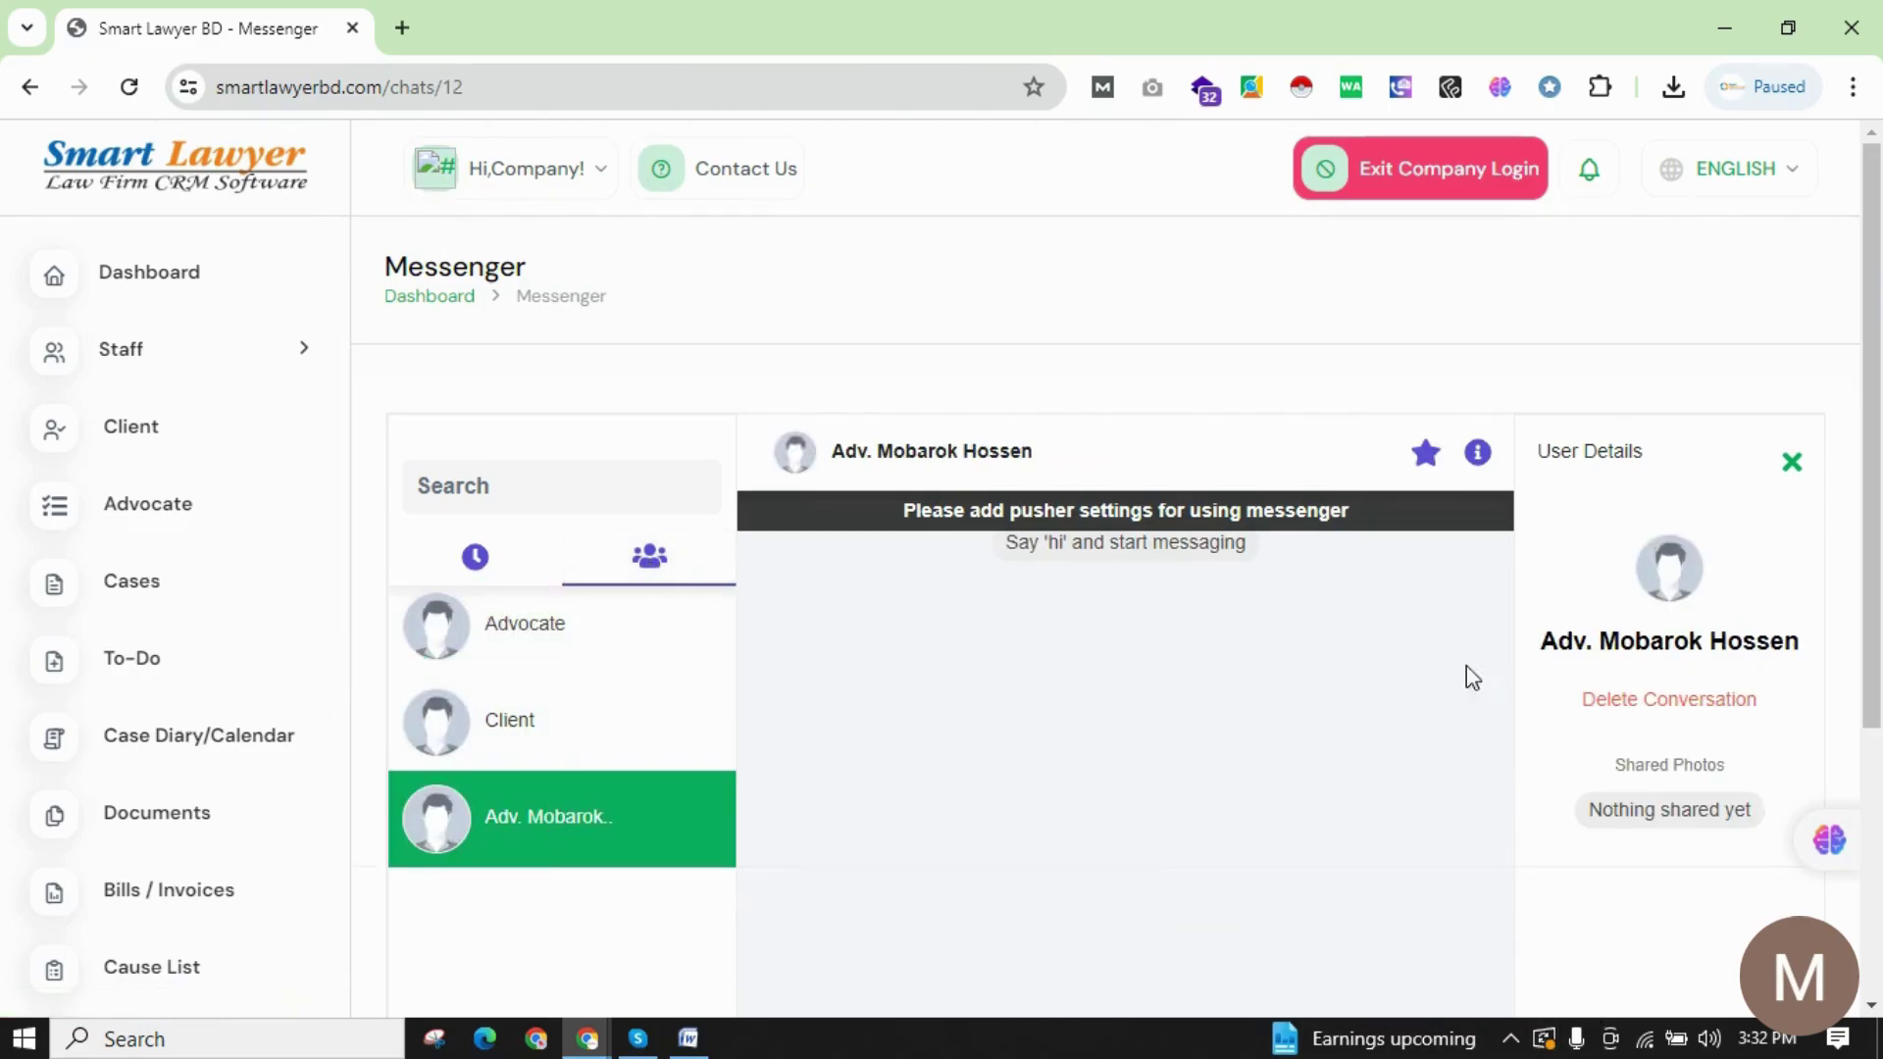
{"action": "scroll", "coordinate": [1336, 711], "scroll_direction": "down", "scroll_amount": 2}
{"action": "scroll", "coordinate": [1335, 711], "scroll_direction": "down", "scroll_amount": 2}
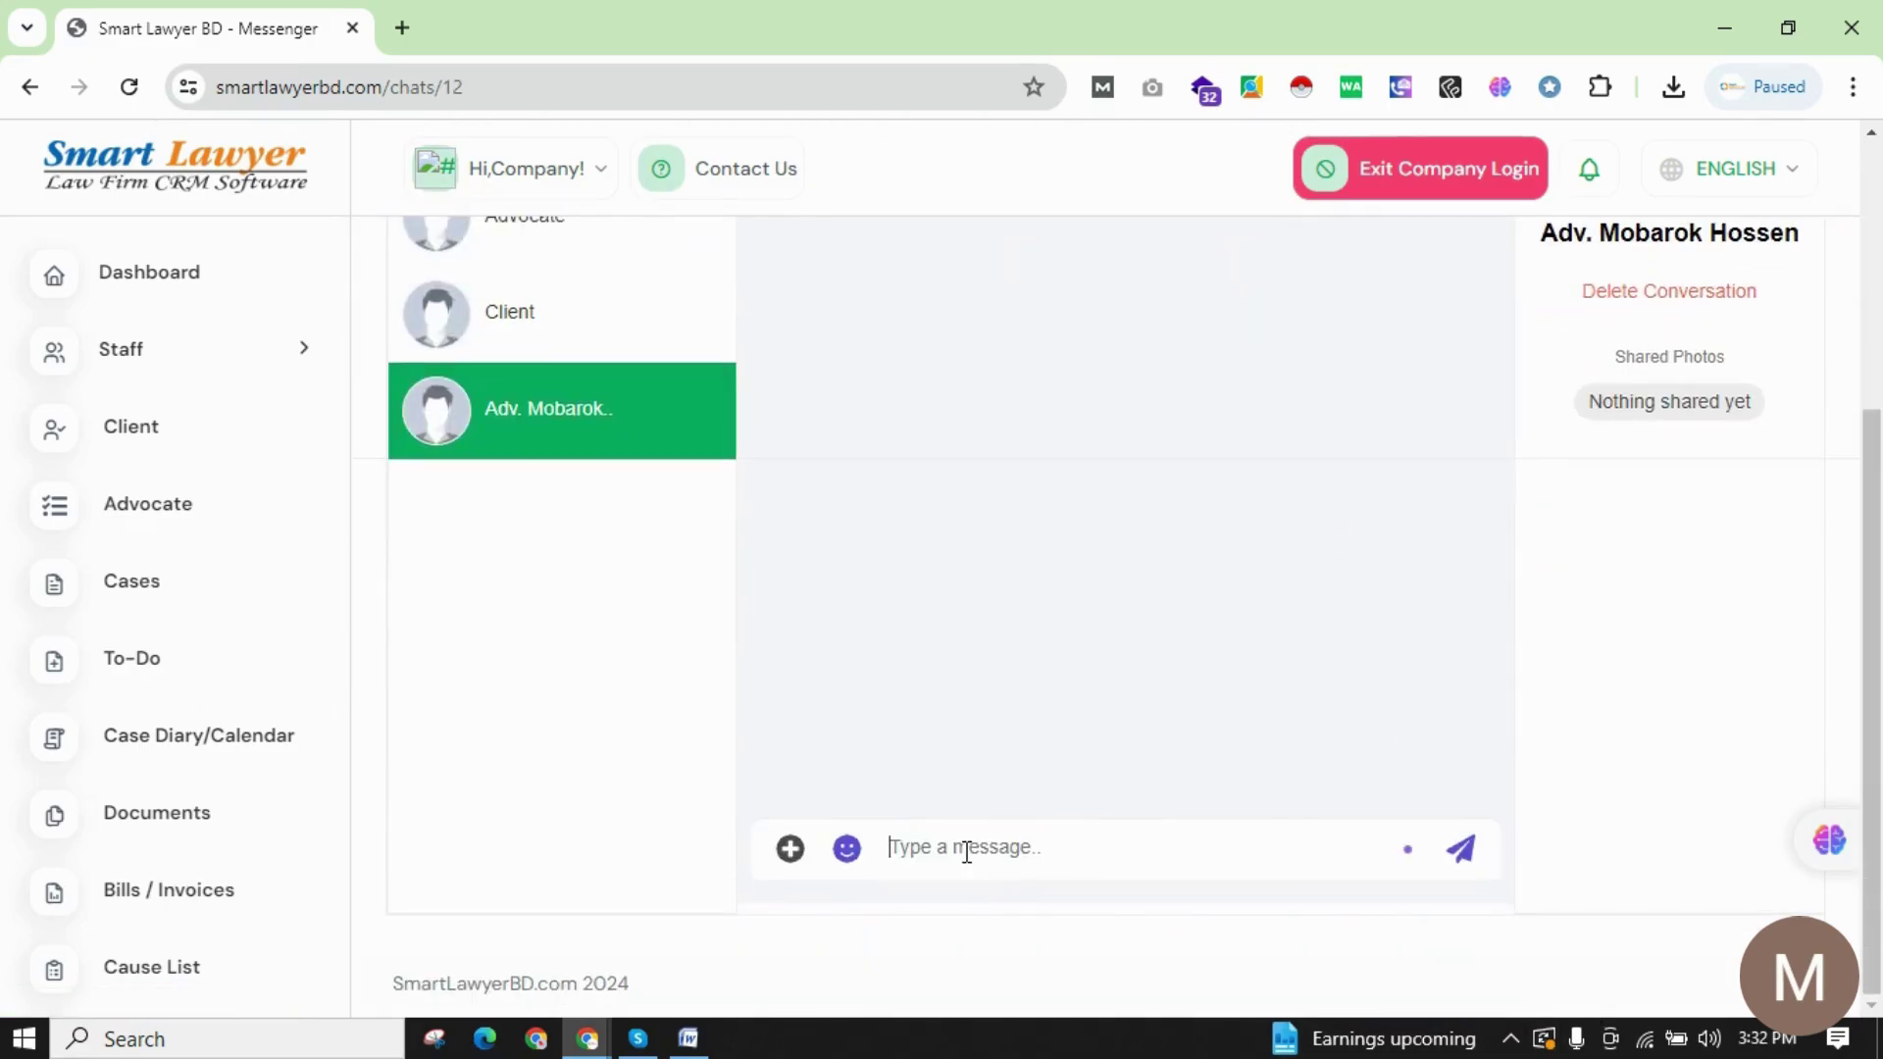
{"action": "type", "text": "tsjdjsjd"}
{"action": "left_click", "coordinate": [1461, 851]}
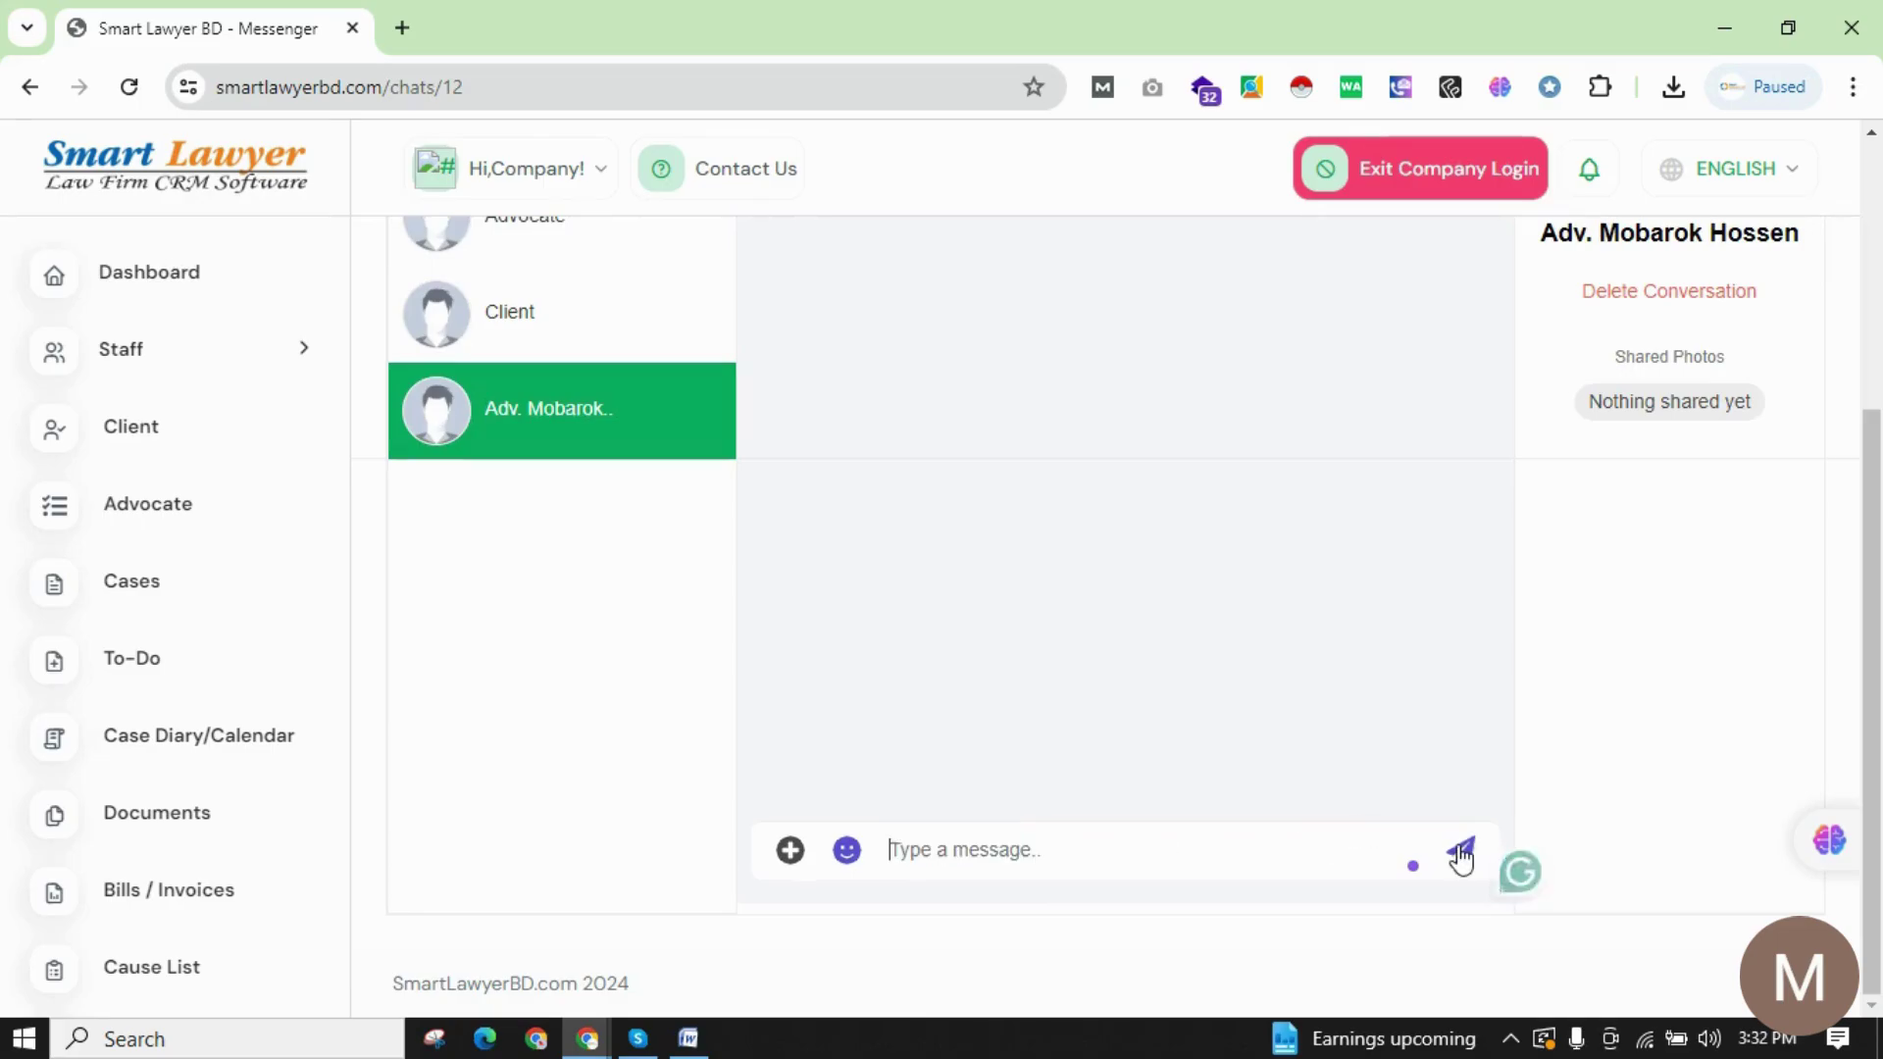
{"action": "scroll", "coordinate": [1316, 569], "scroll_direction": "up", "scroll_amount": 4}
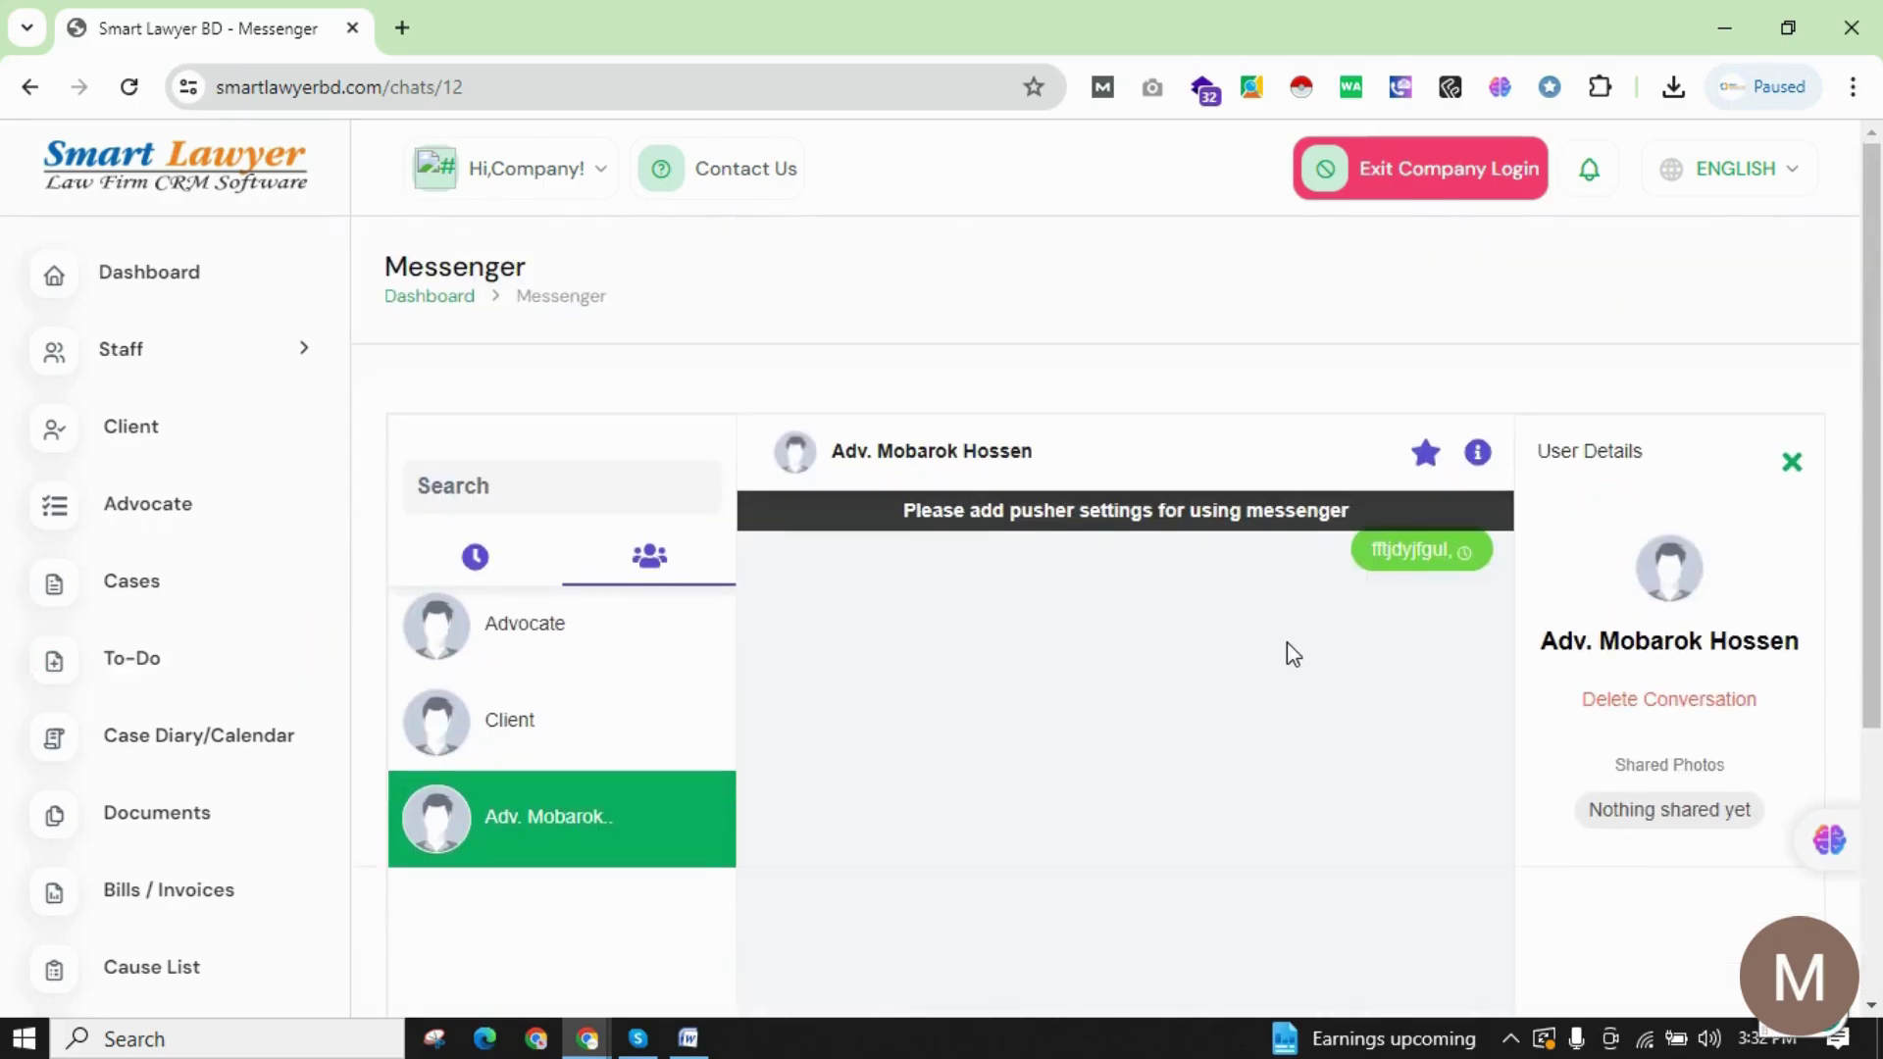
Open the Lead page of the CRM section and export the leads.
{"action": "scroll", "coordinate": [1292, 655], "scroll_direction": "down", "scroll_amount": 3}
{"action": "scroll", "coordinate": [84, 769], "scroll_direction": "down", "scroll_amount": 6}
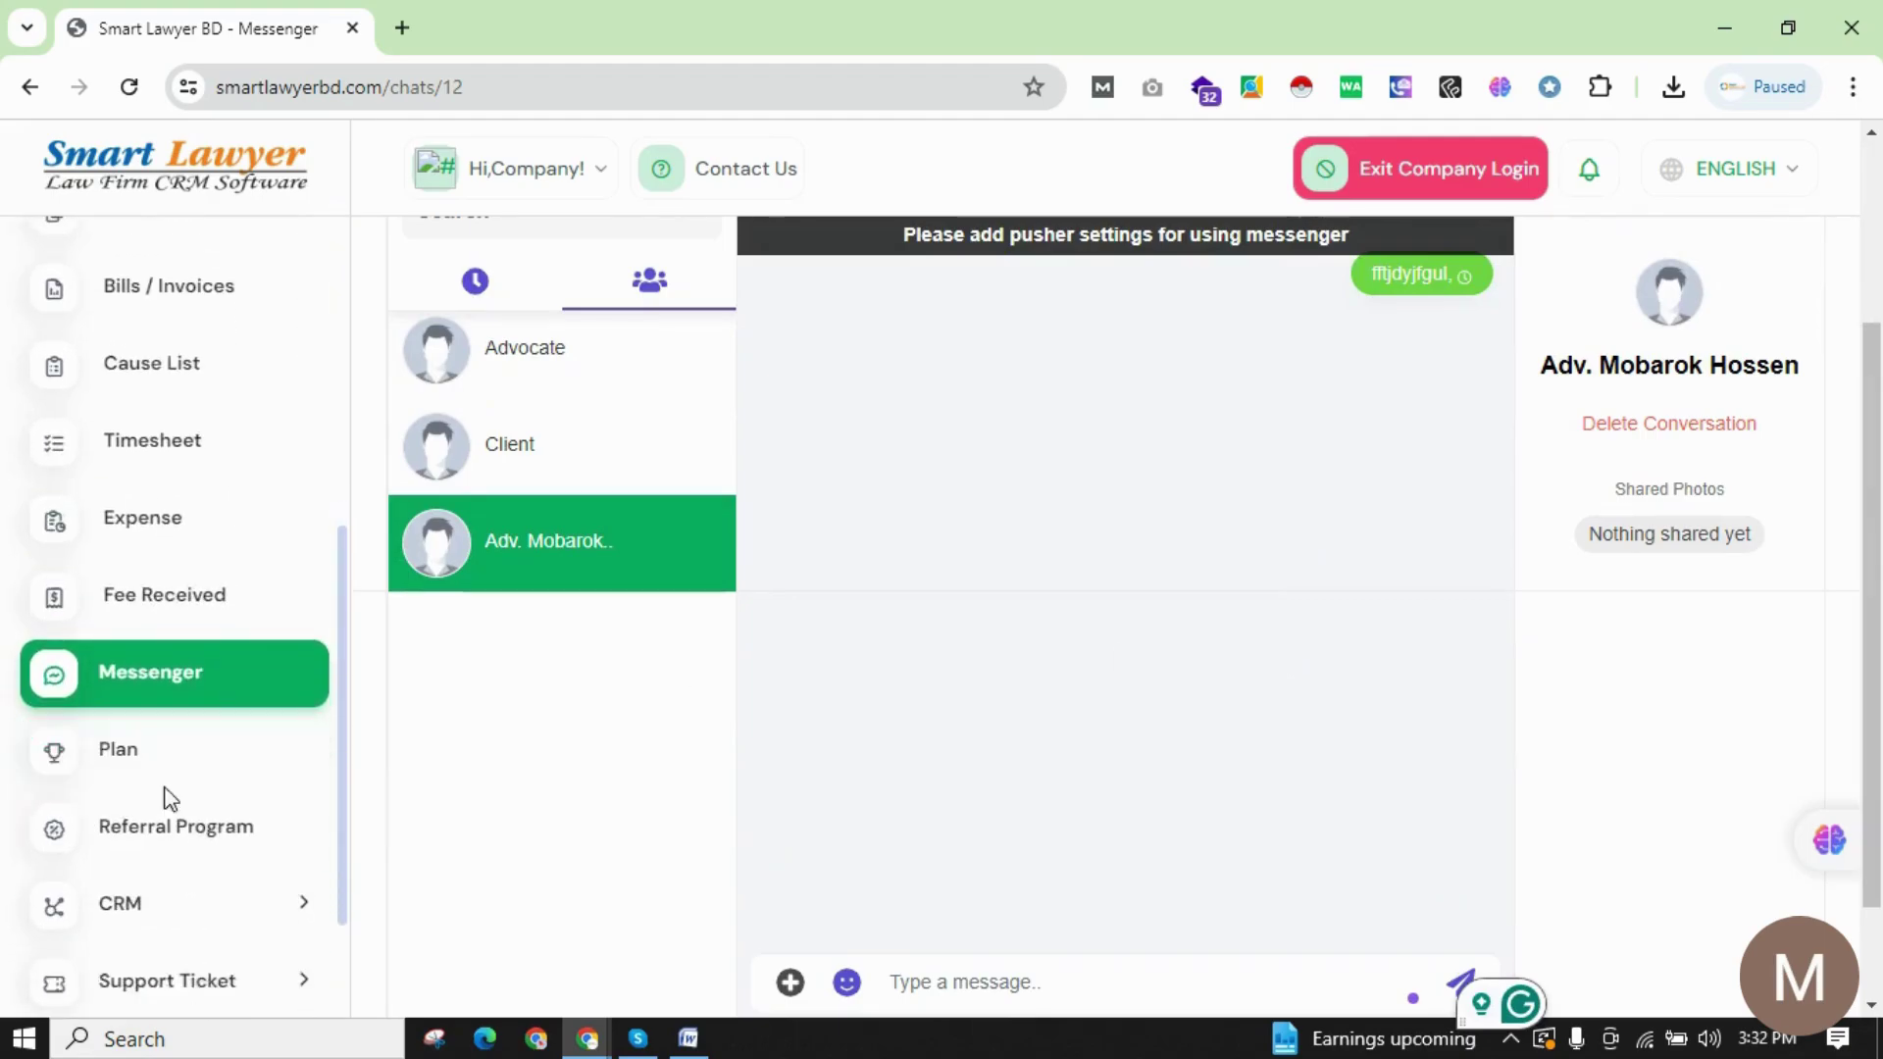
{"action": "scroll", "coordinate": [169, 800], "scroll_direction": "down", "scroll_amount": 2}
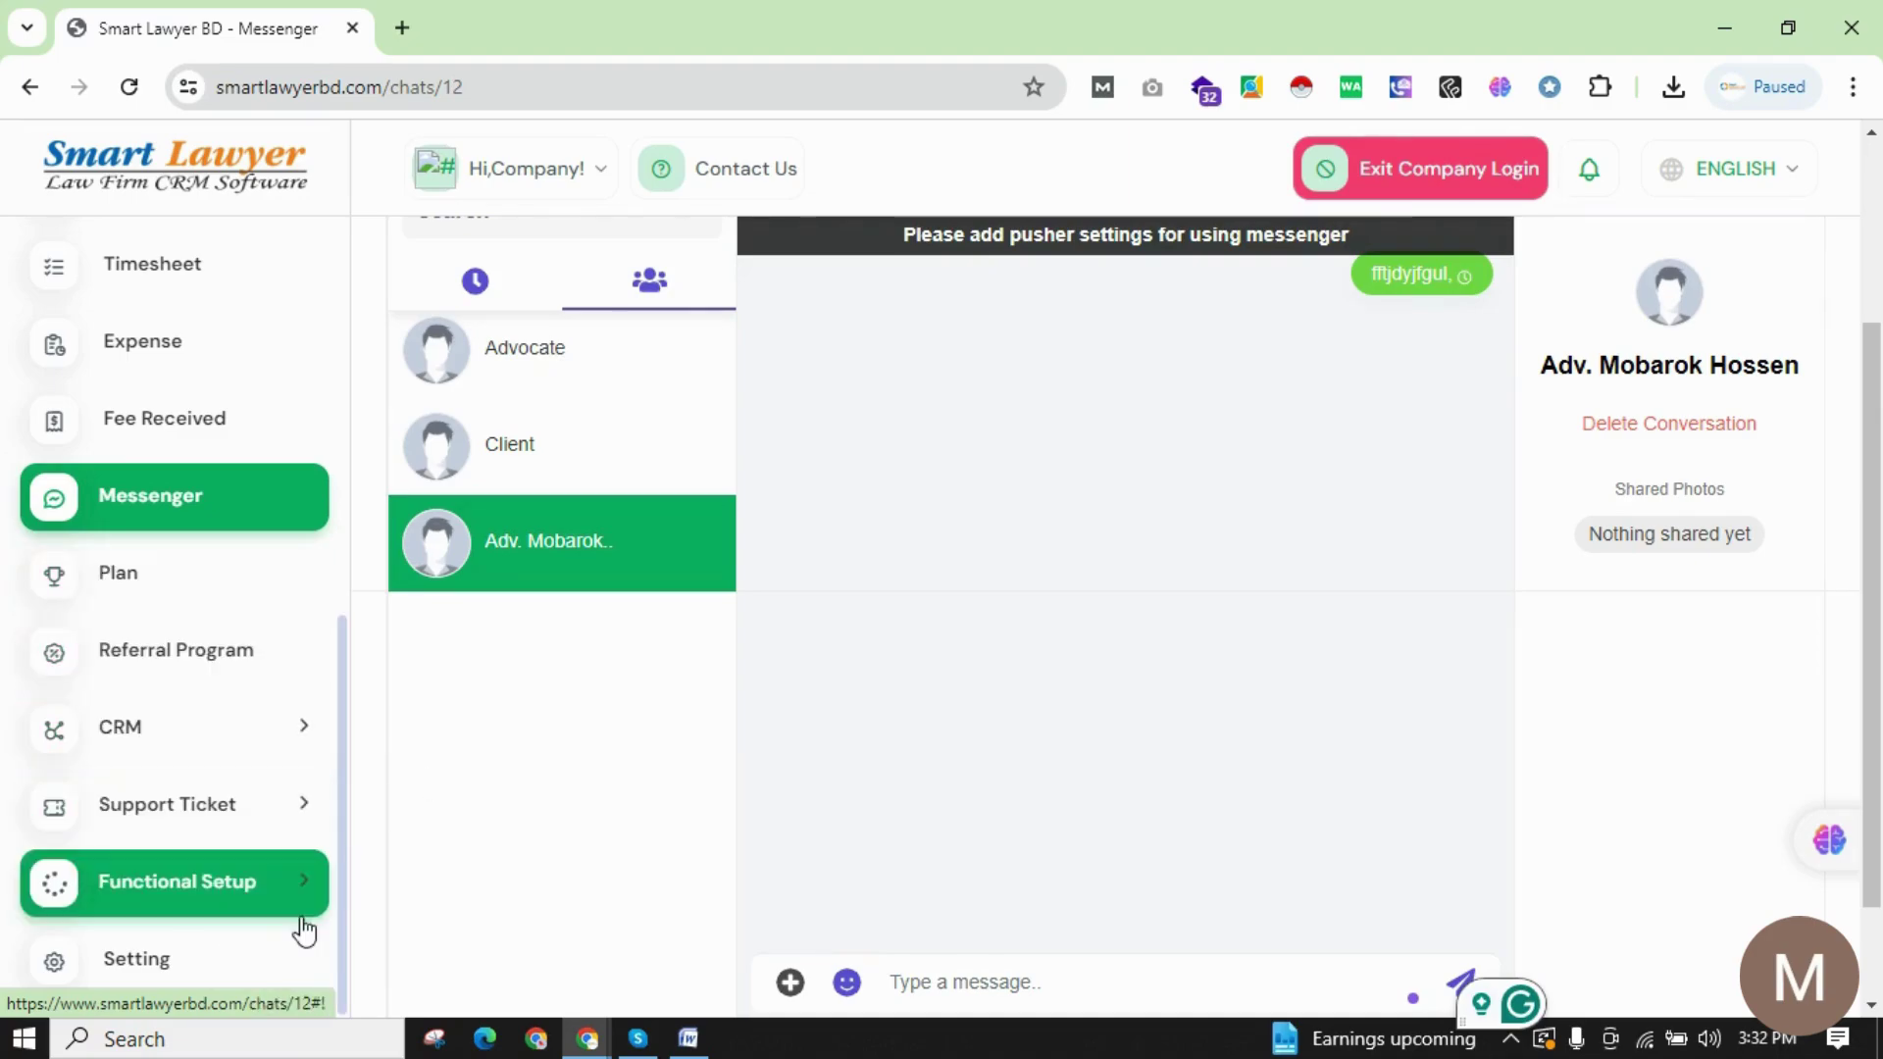
{"action": "scroll", "coordinate": [305, 932], "scroll_direction": "down", "scroll_amount": 2}
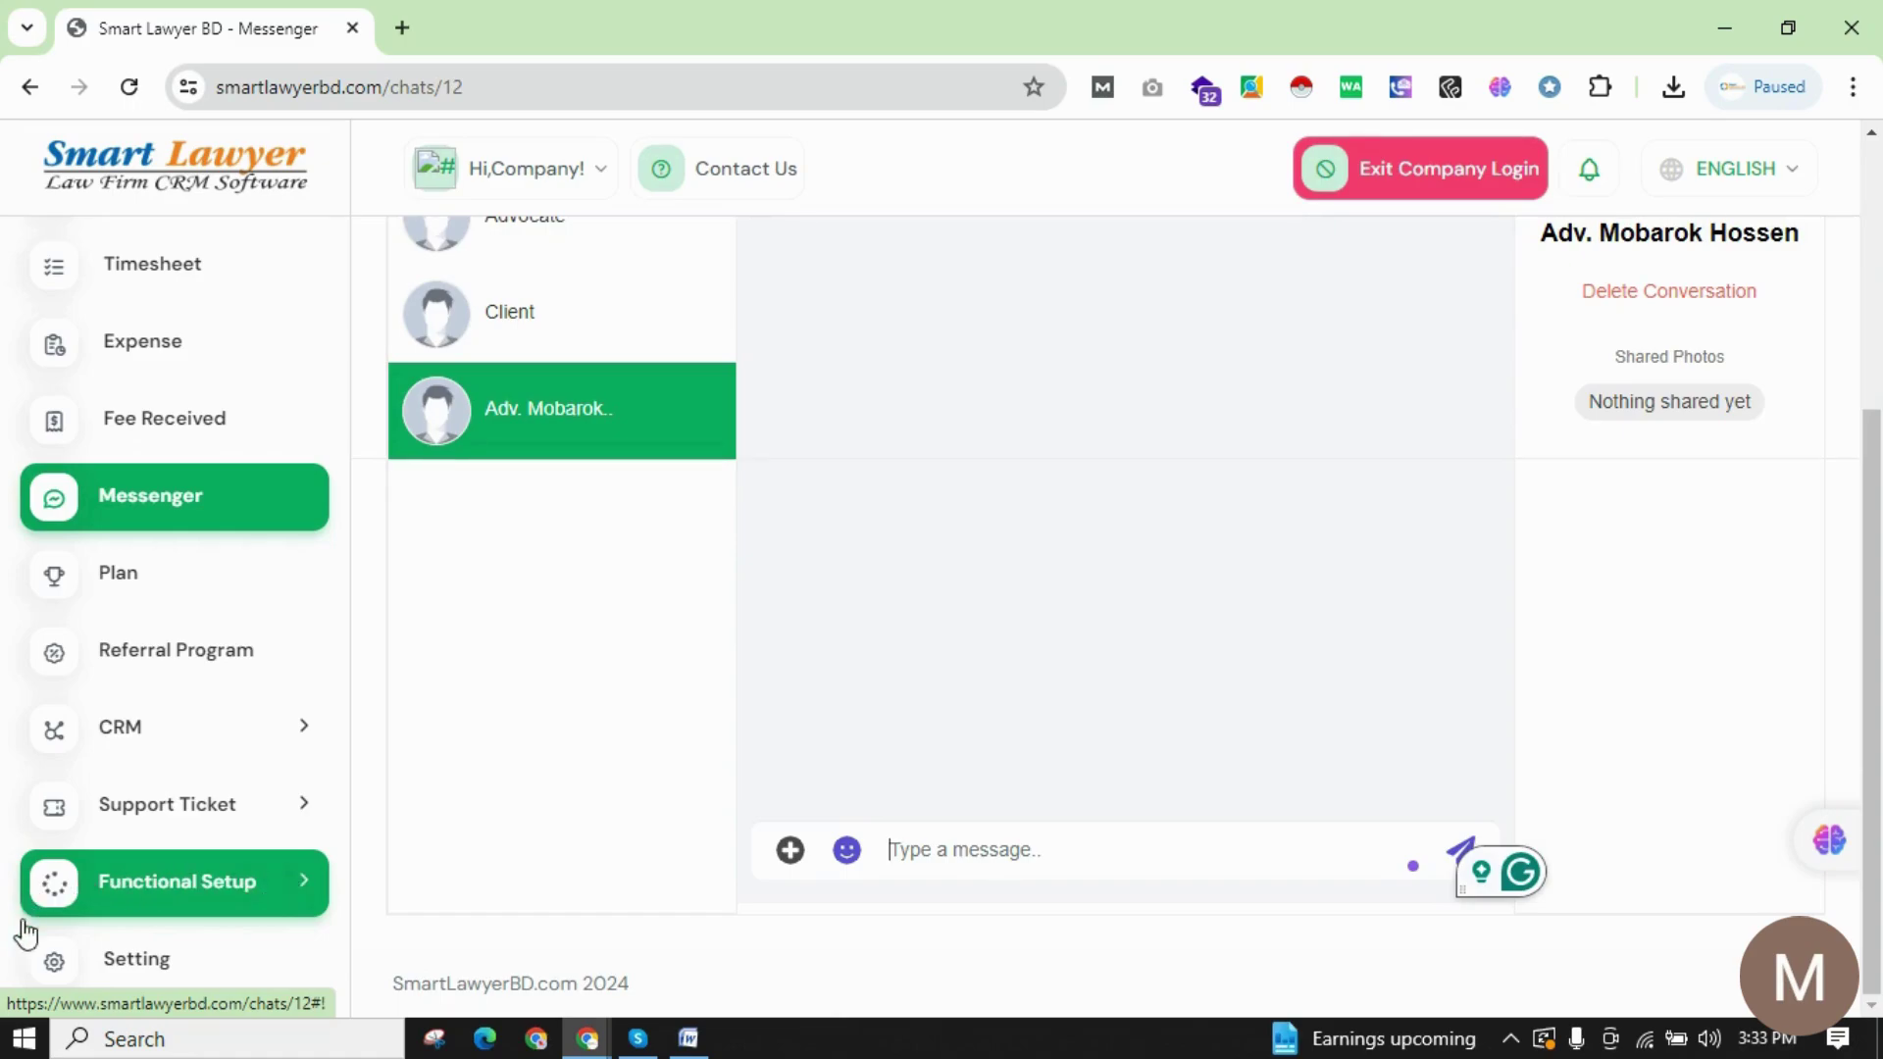
{"action": "left_click", "coordinate": [300, 742]}
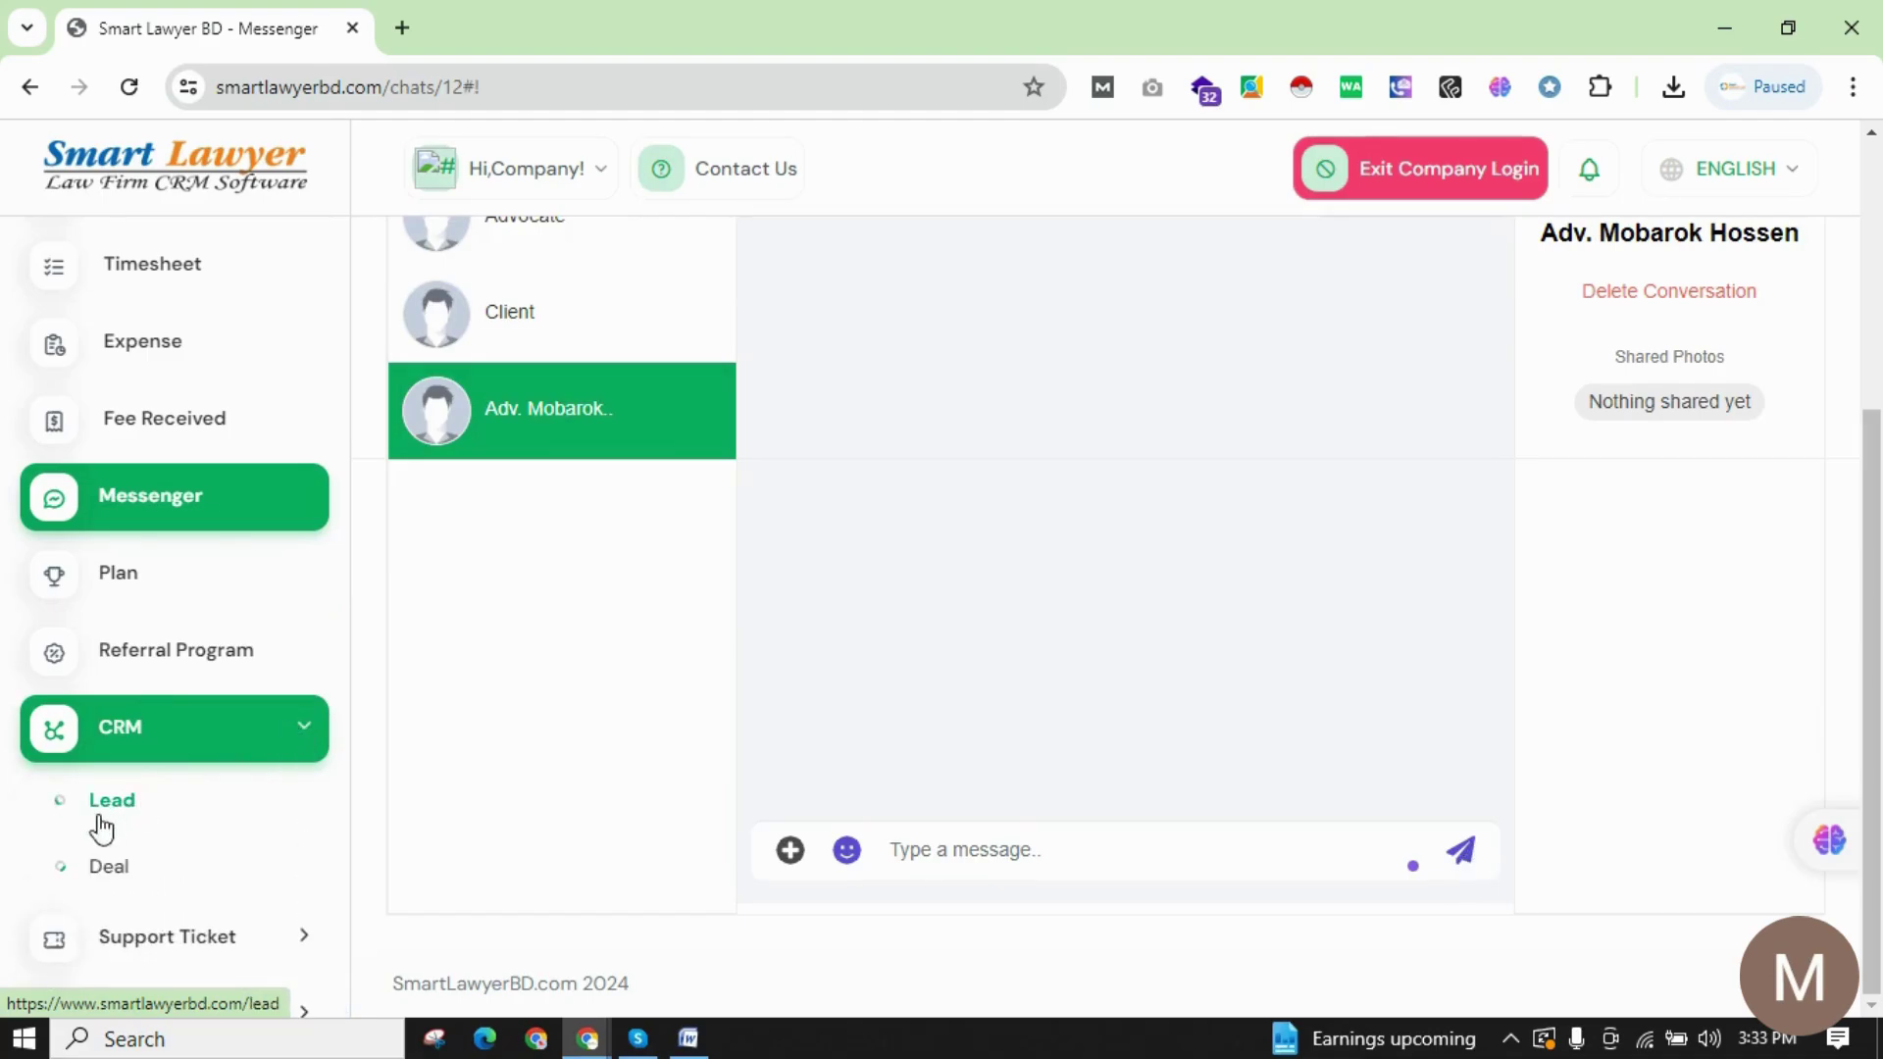
{"action": "left_click", "coordinate": [128, 808]}
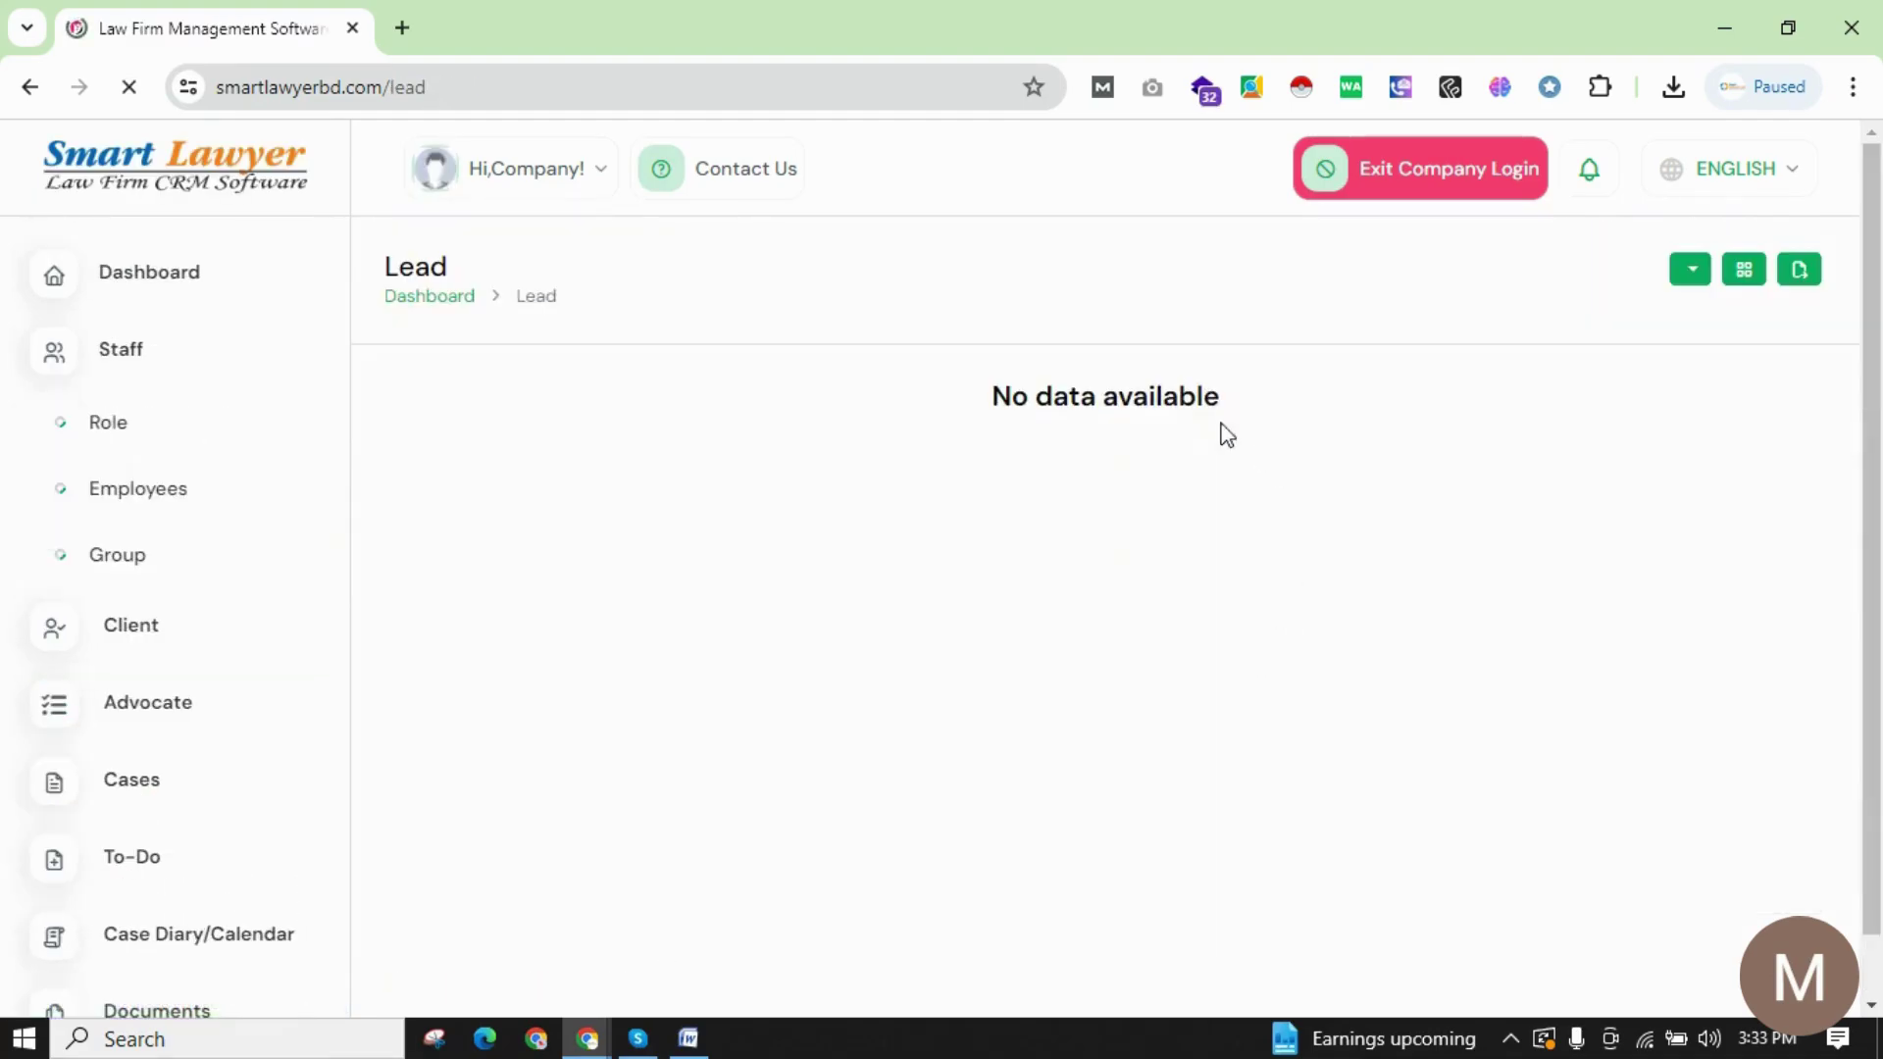
{"action": "left_click", "coordinate": [1801, 280]}
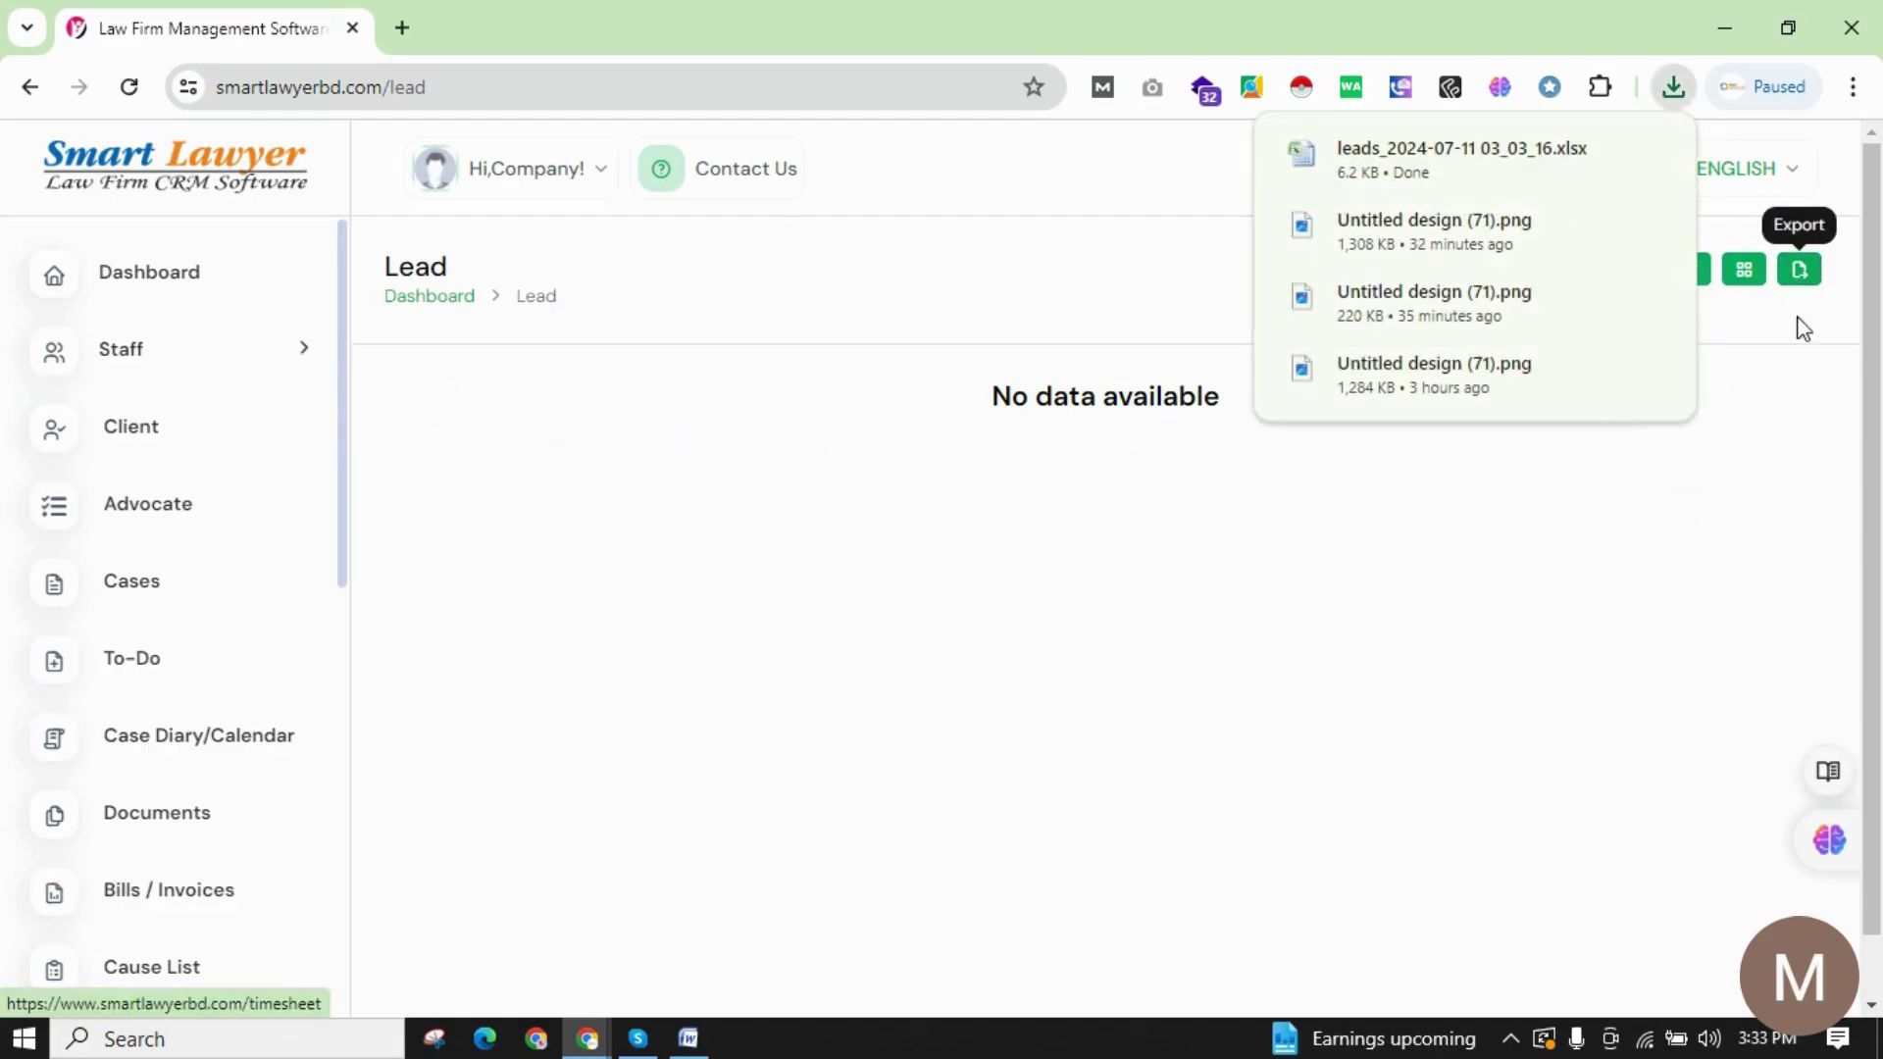